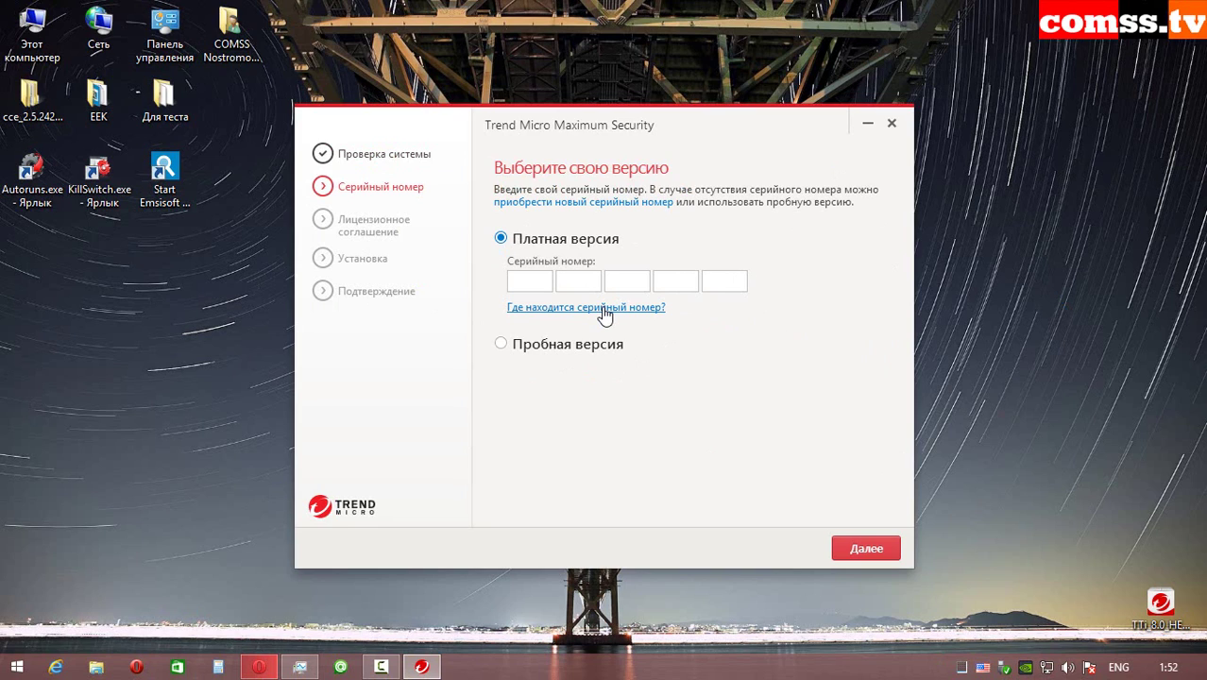
# - Choose the trial version (Пробная версия) instead of entering a serial number and proceed to the license agreement
pyautogui.click(572, 206)
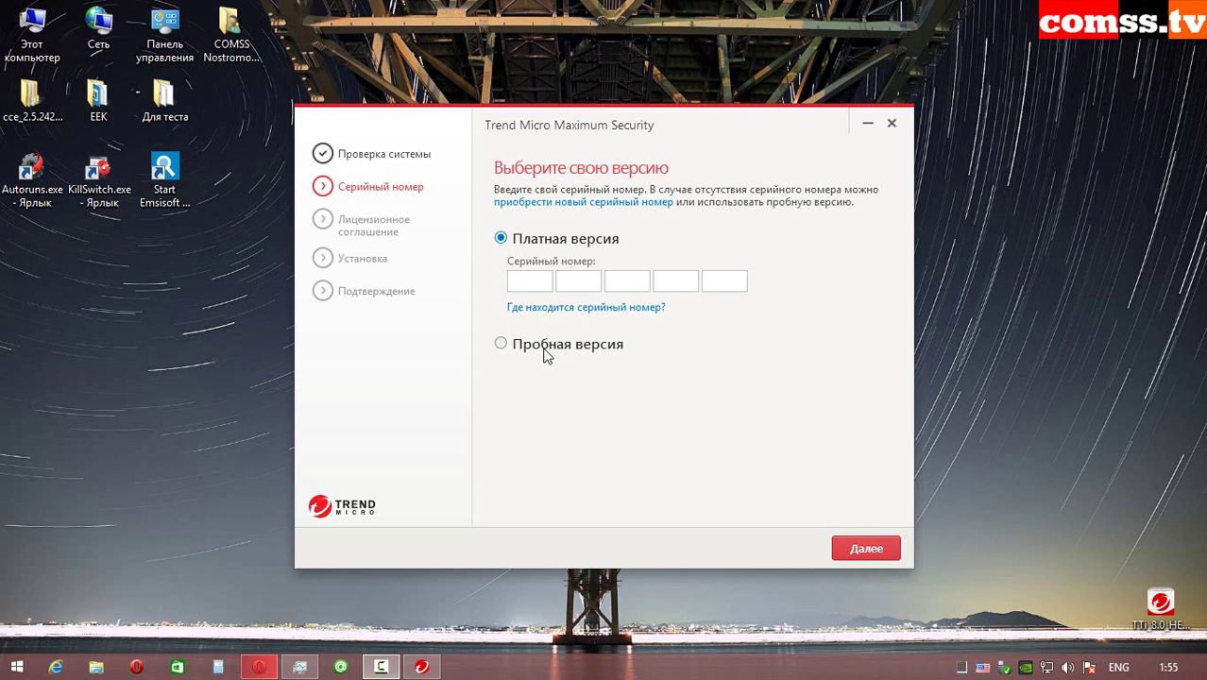
pyautogui.click(501, 343)
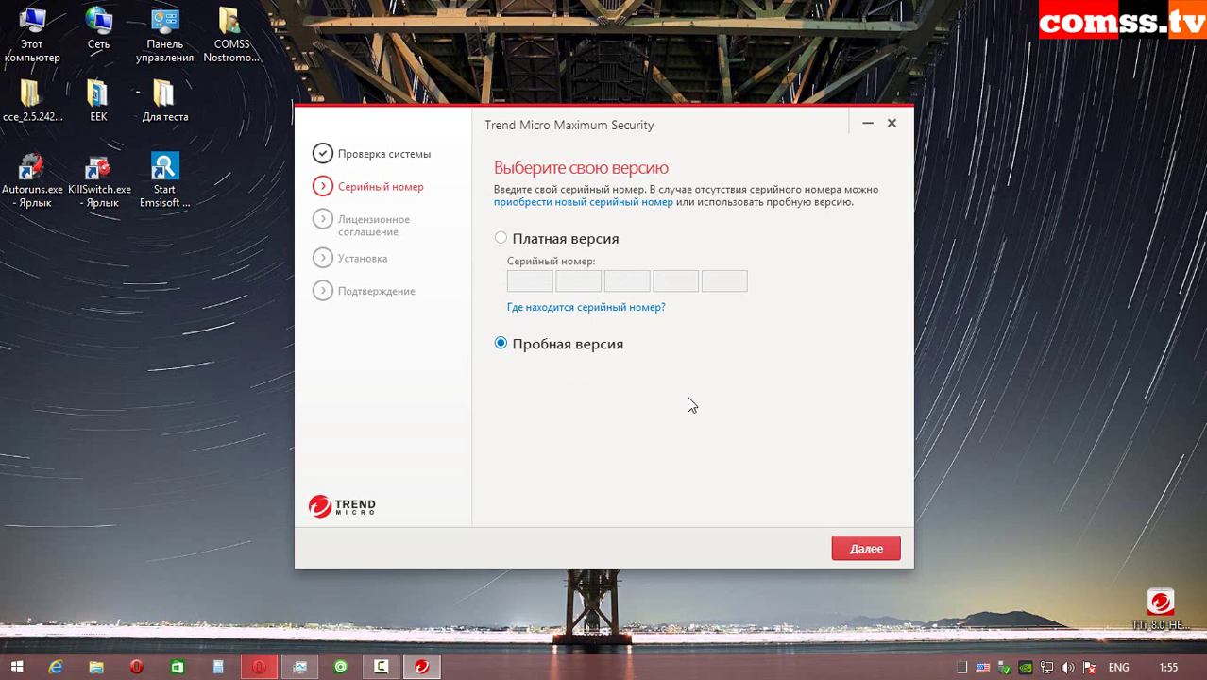
pyautogui.click(867, 548)
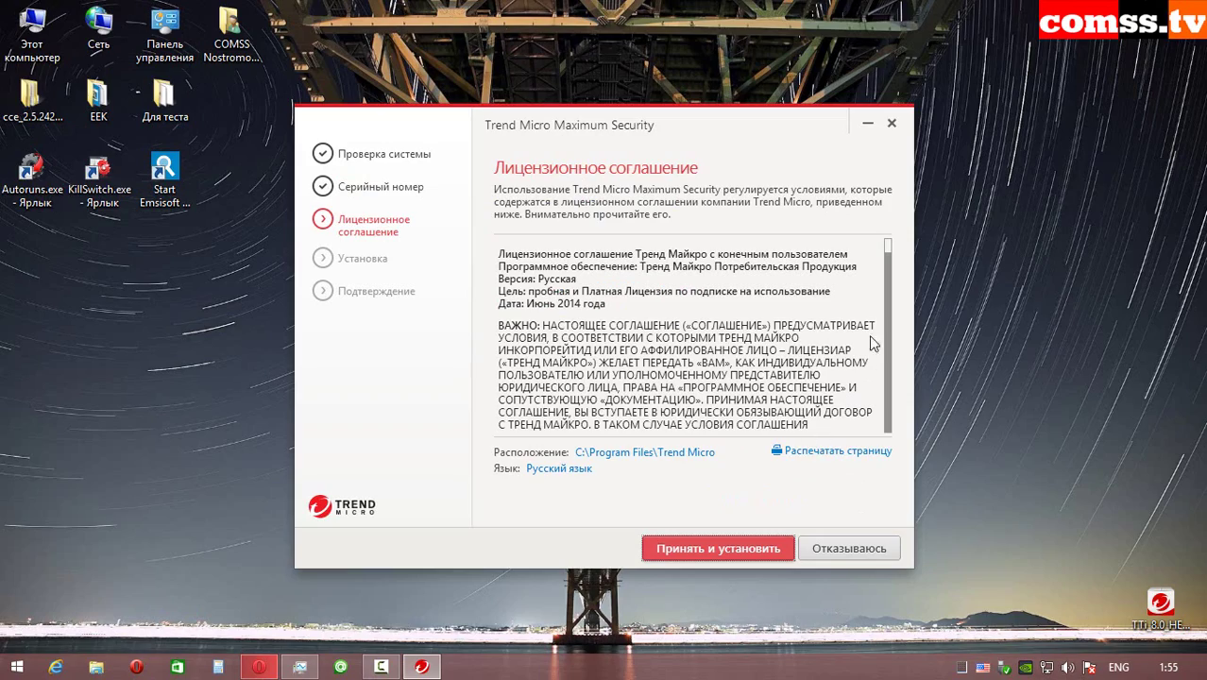
# - Review the license agreement text together with the available installation folders and interface languages
pyautogui.moveTo(888, 255); pyautogui.dragTo(883, 439)
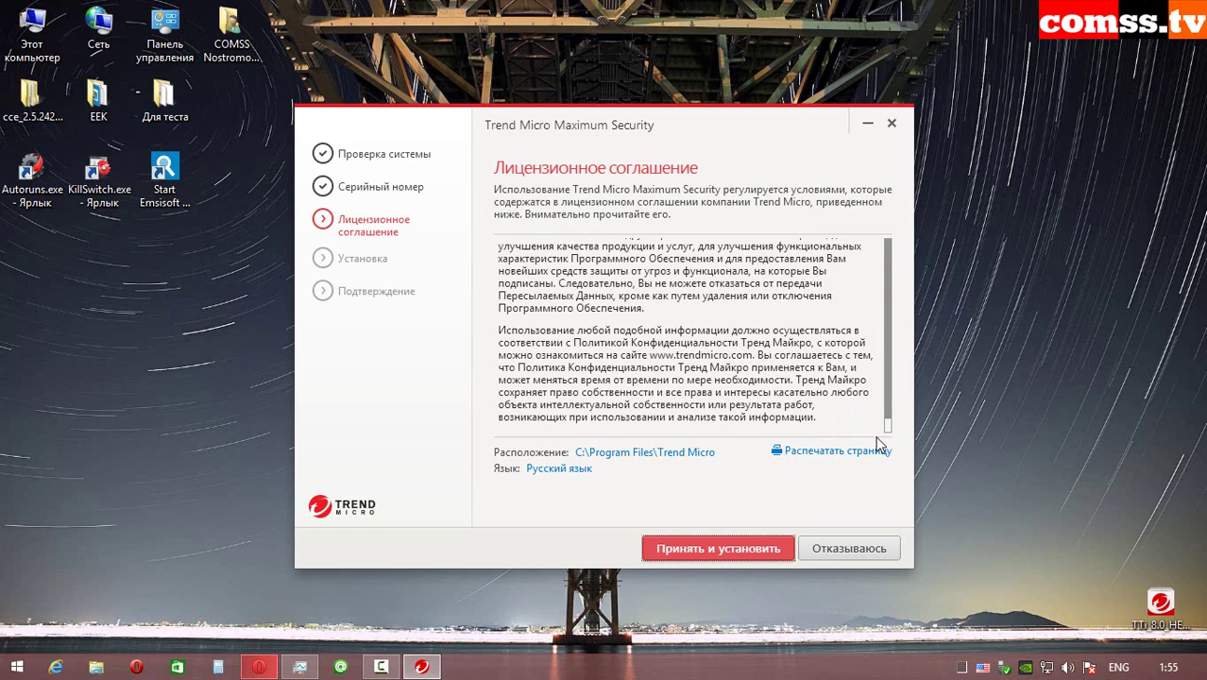
pyautogui.click(682, 453)
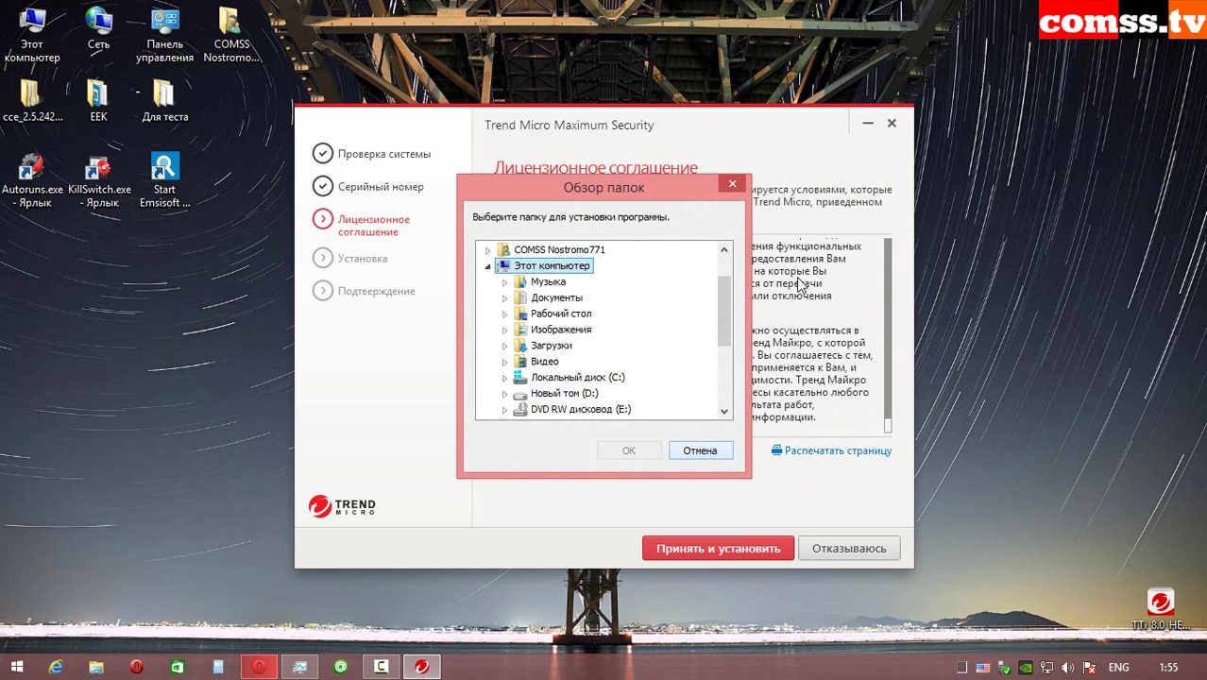
pyautogui.click(700, 451)
pyautogui.click(559, 469)
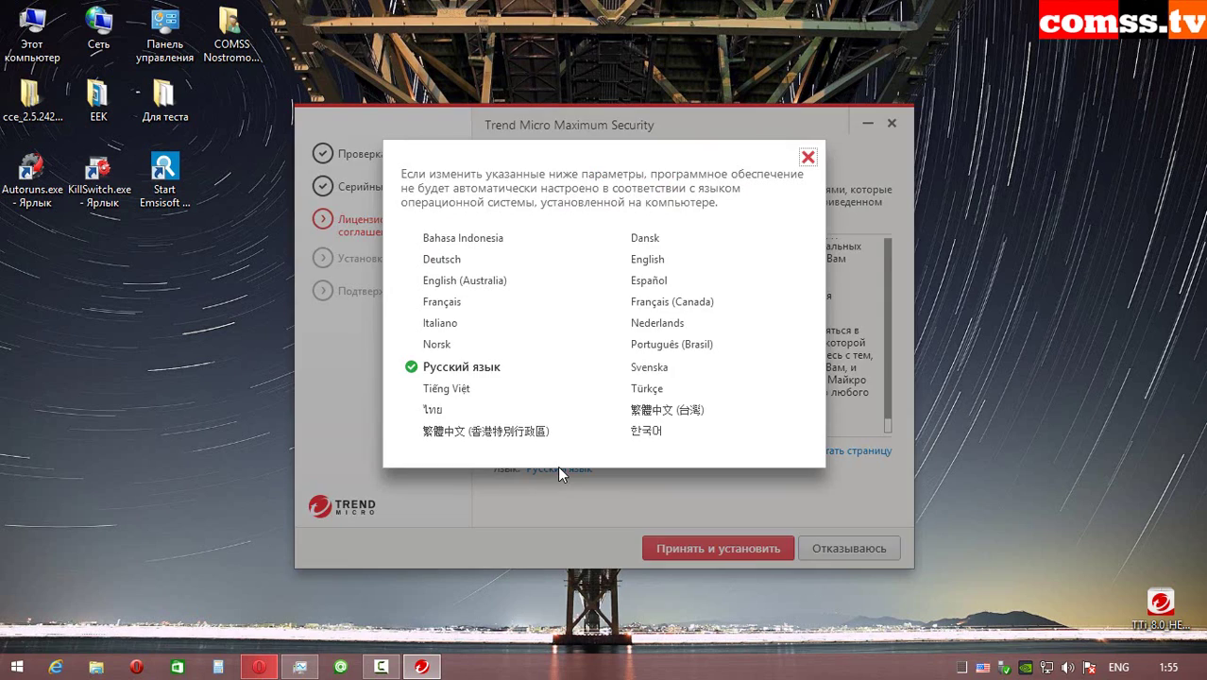
pyautogui.click(557, 470)
# - Accept the agreement and complete the installation without an e-mail address, dismissing the welcome screen with Больше не показывать enabled
pyautogui.click(723, 553)
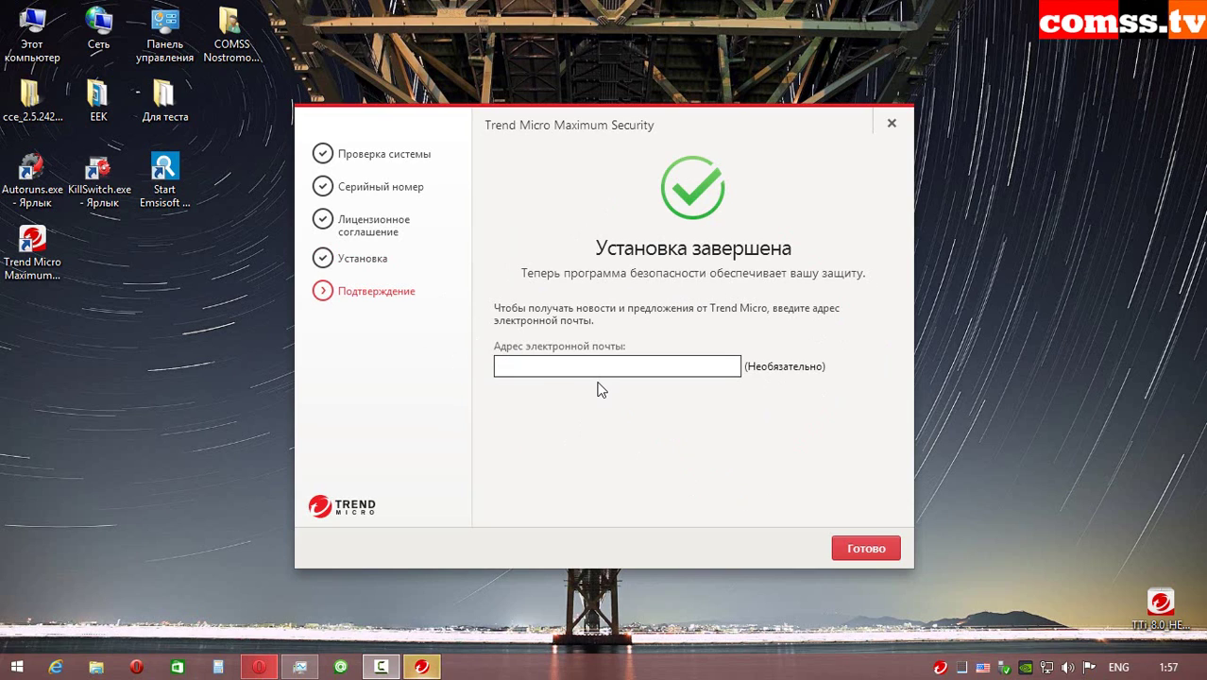
pyautogui.click(843, 544)
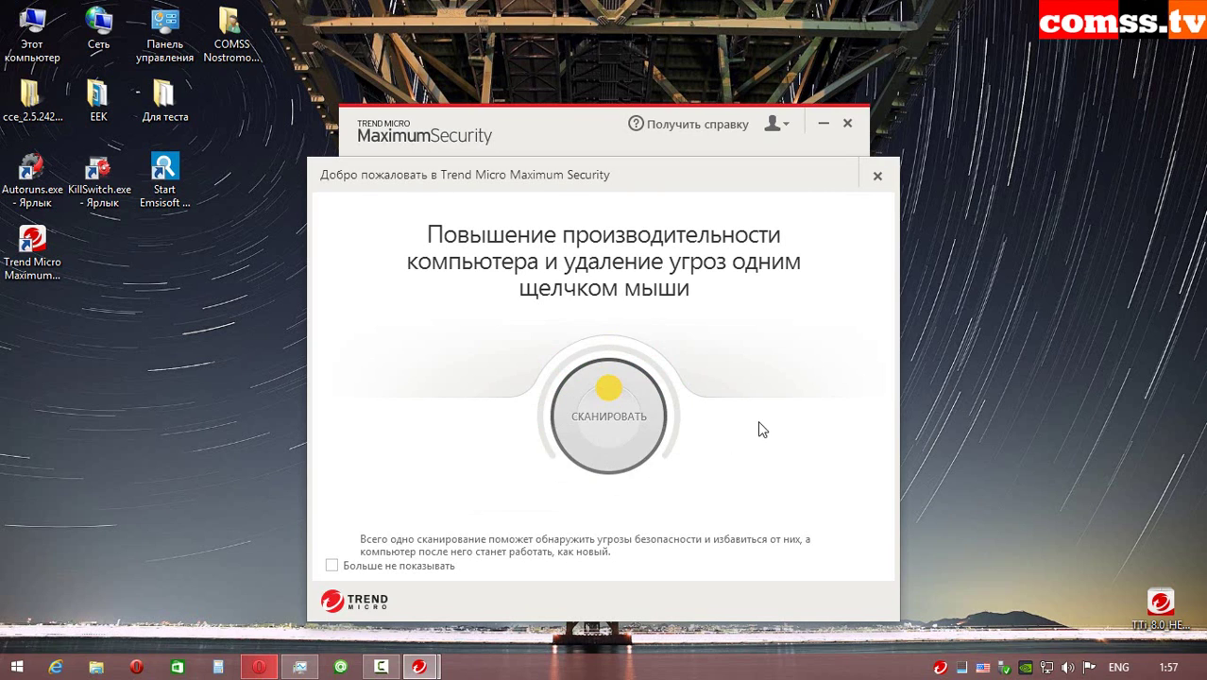
pyautogui.click(401, 565)
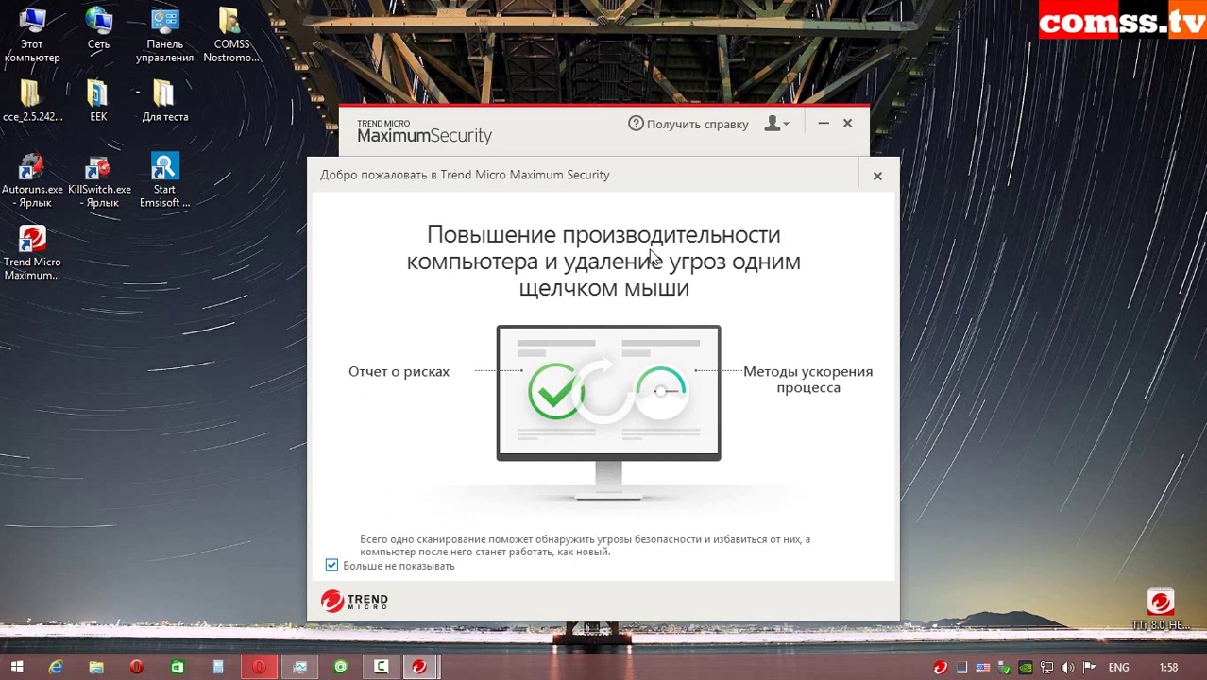
pyautogui.click(874, 180)
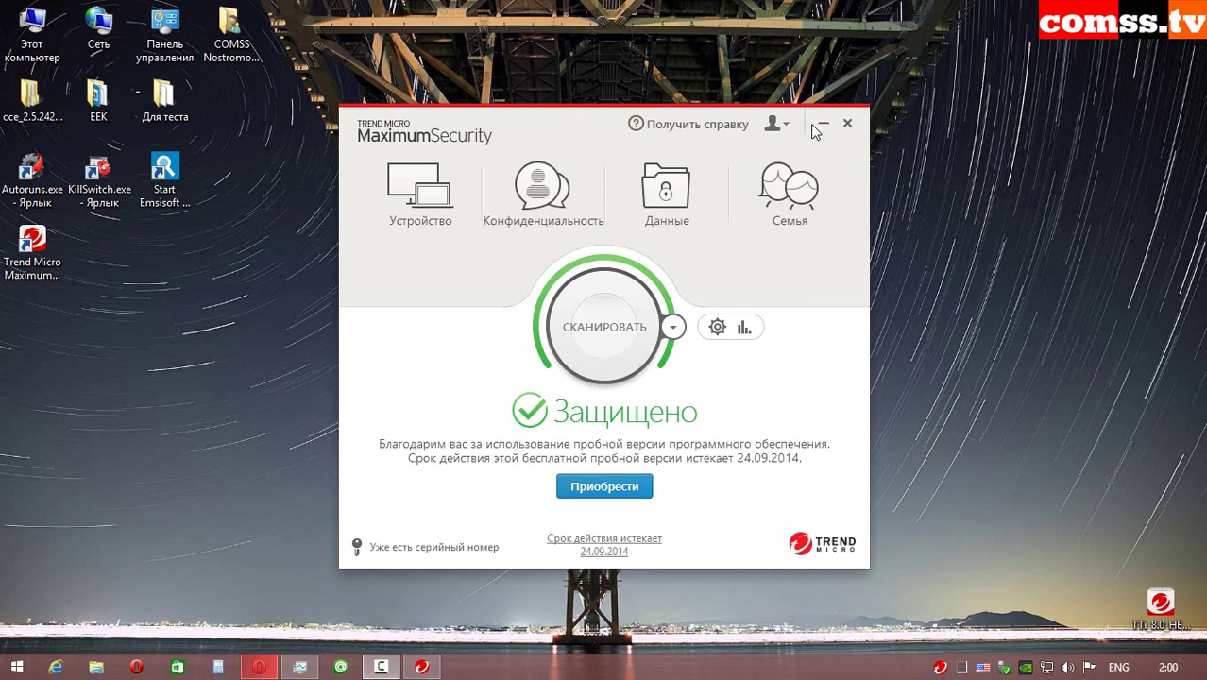
# - Open the online help in Internet Explorer, enable the Trend Micro add-ons, and check the Trend Micro Toolbar's link-rating options
pyautogui.click(687, 126)
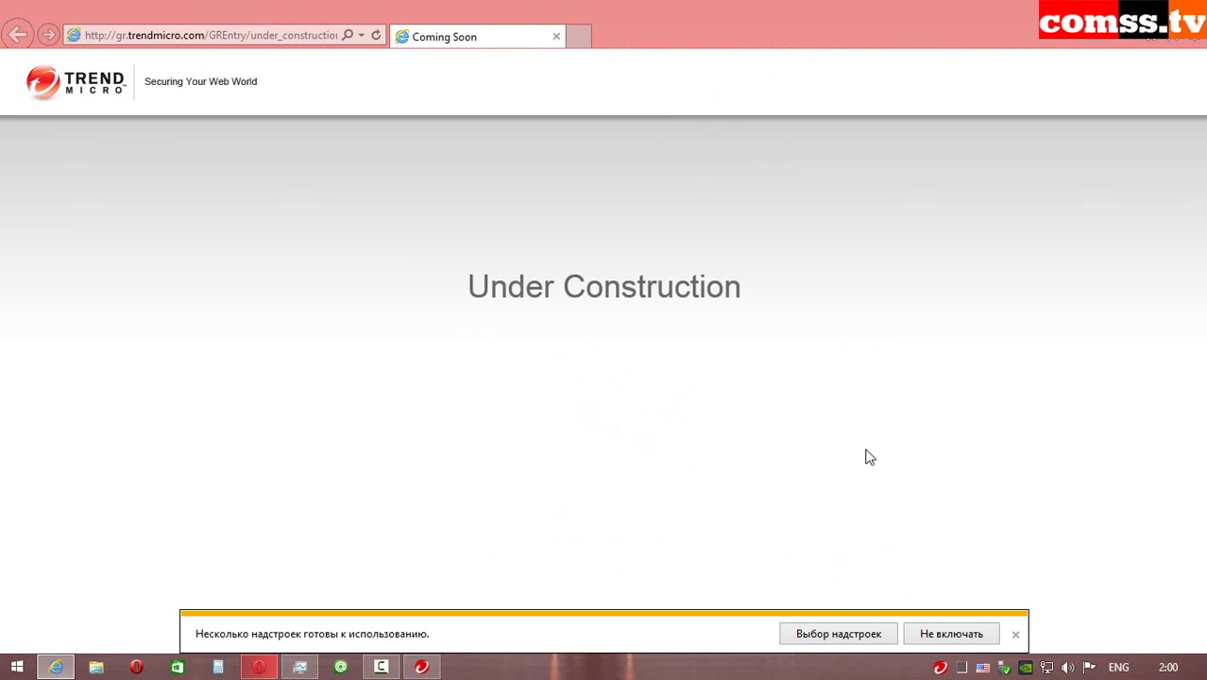
pyautogui.click(855, 637)
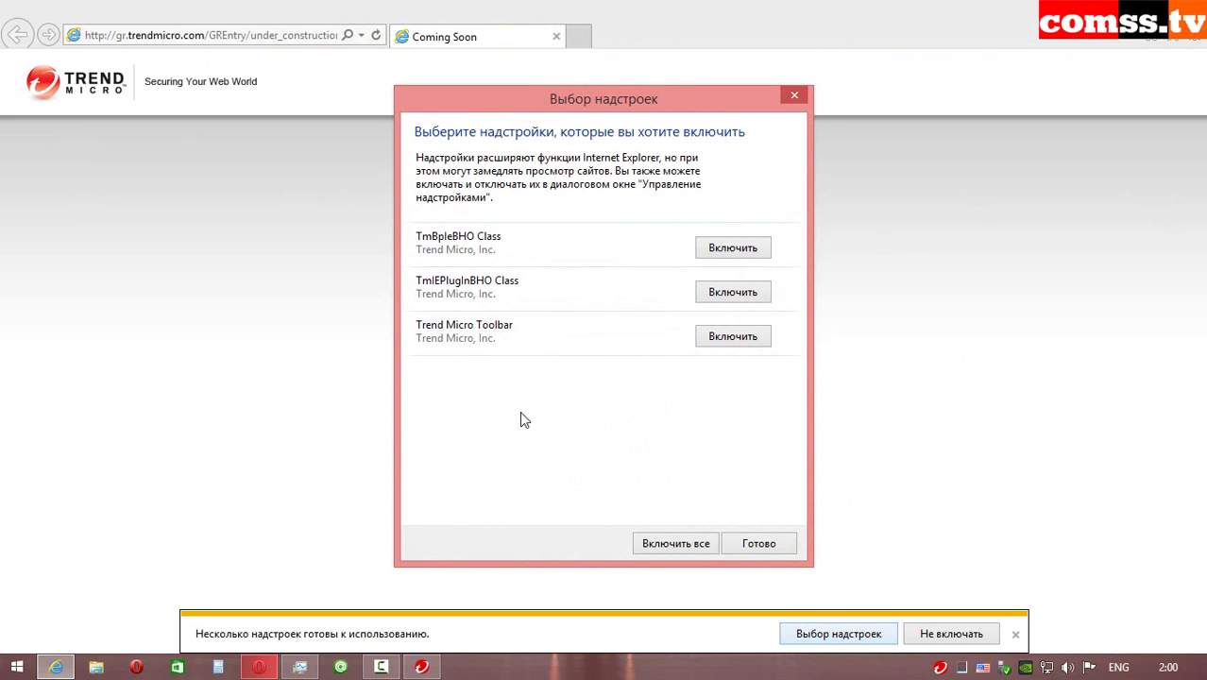
pyautogui.click(727, 248)
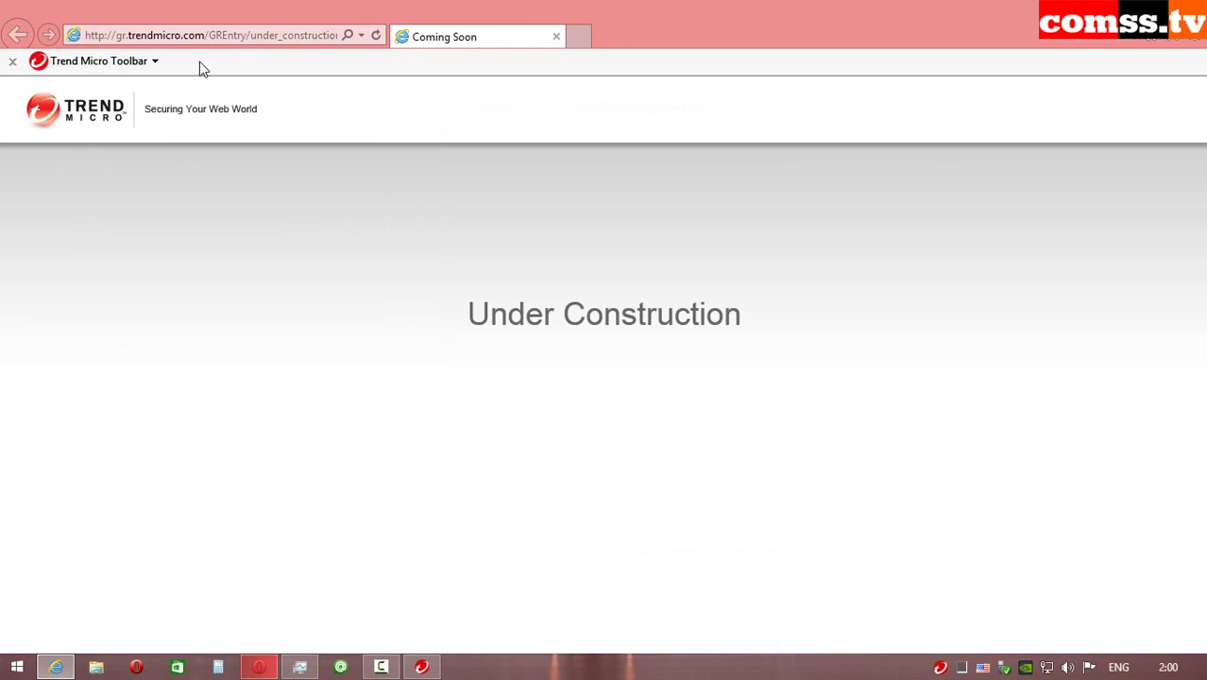
pyautogui.click(155, 60)
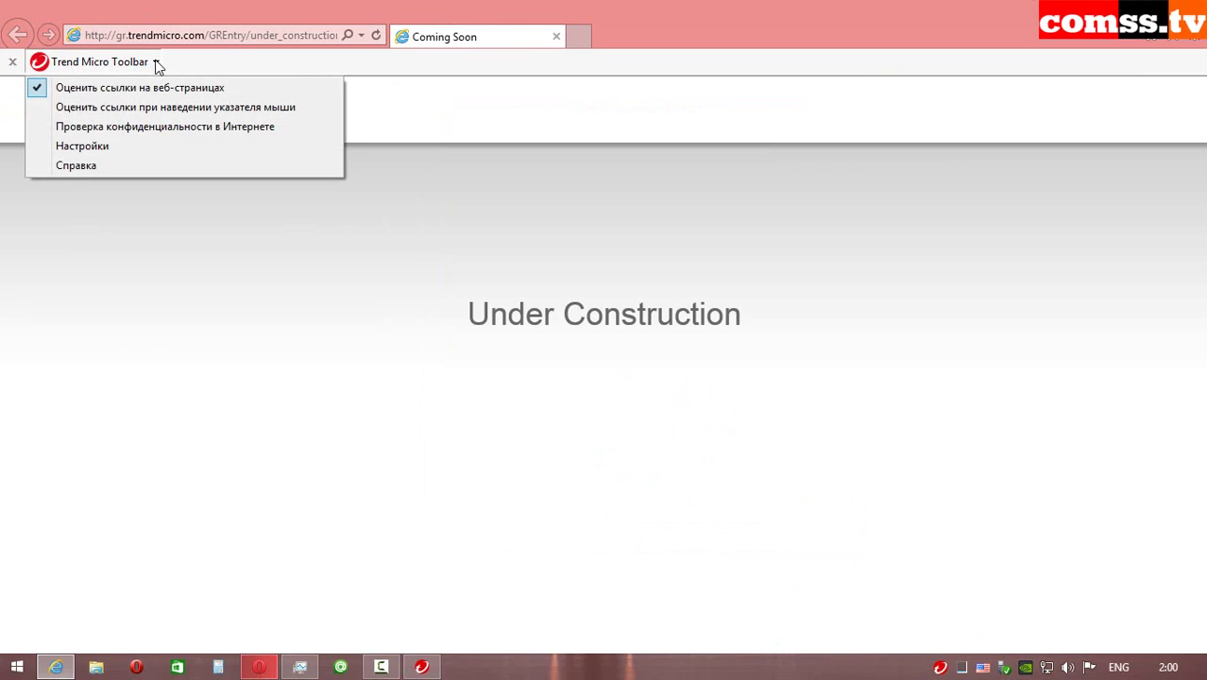
pyautogui.click(149, 109)
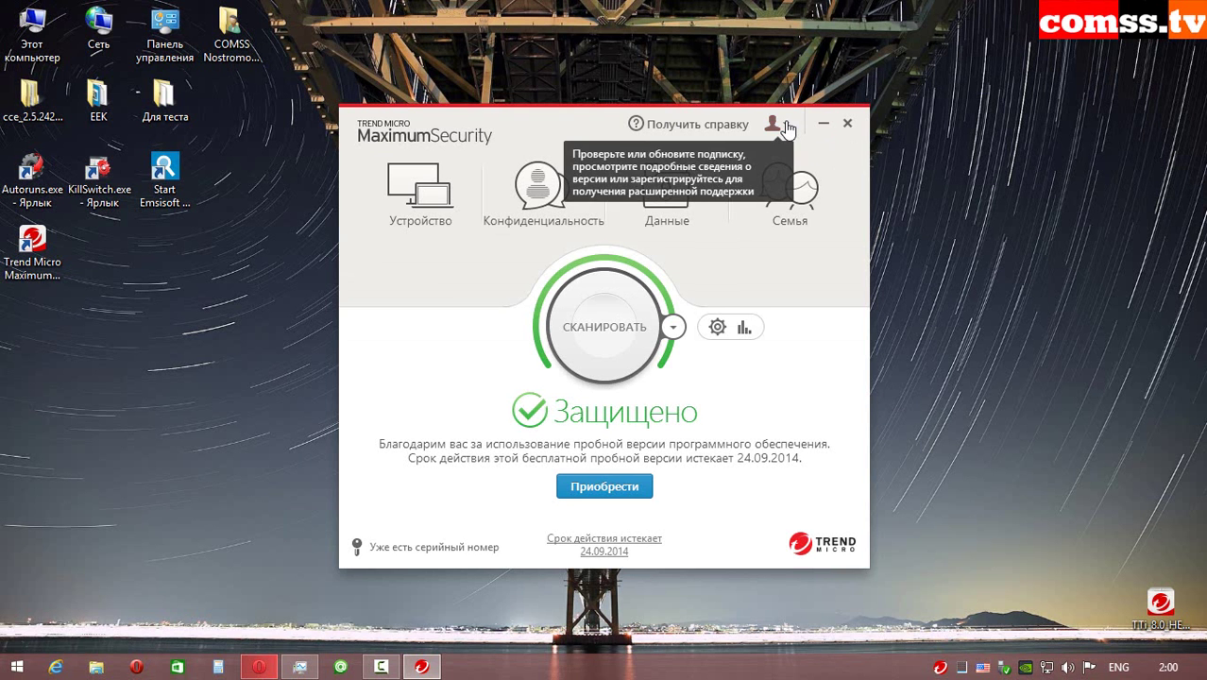
# - Open the Maximum Security purchase page and check the one- and two-year subscription prices for 5 devices
pyautogui.click(784, 126)
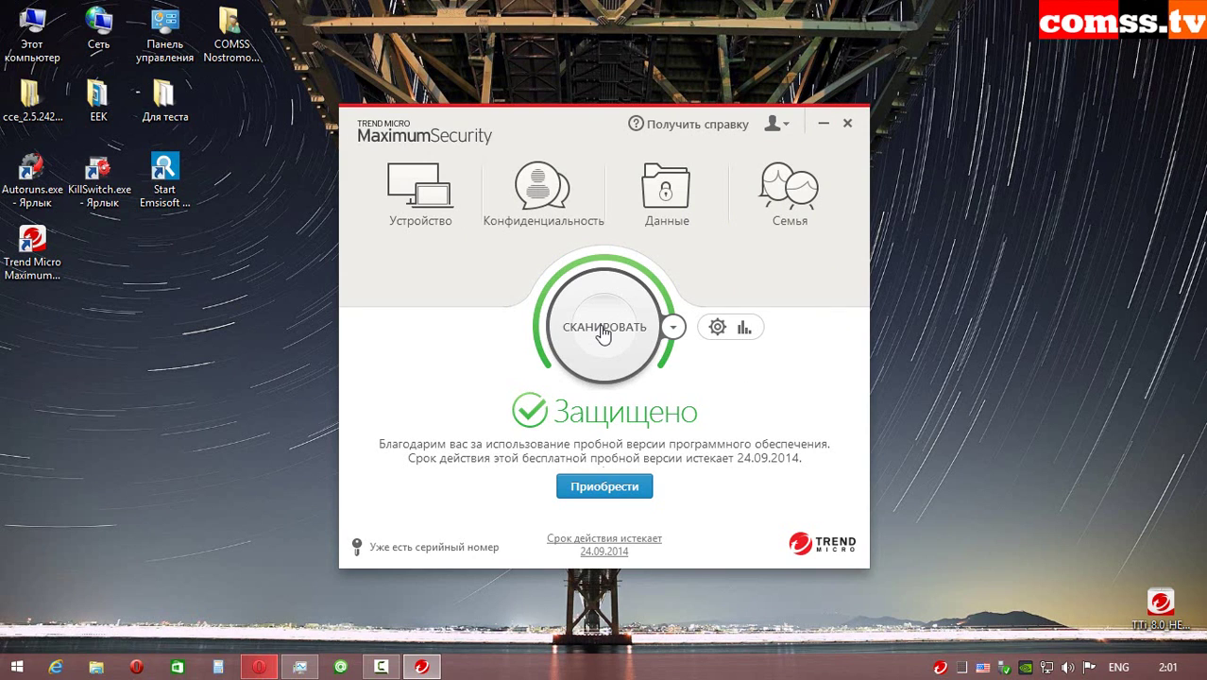
pyautogui.click(674, 328)
pyautogui.click(604, 488)
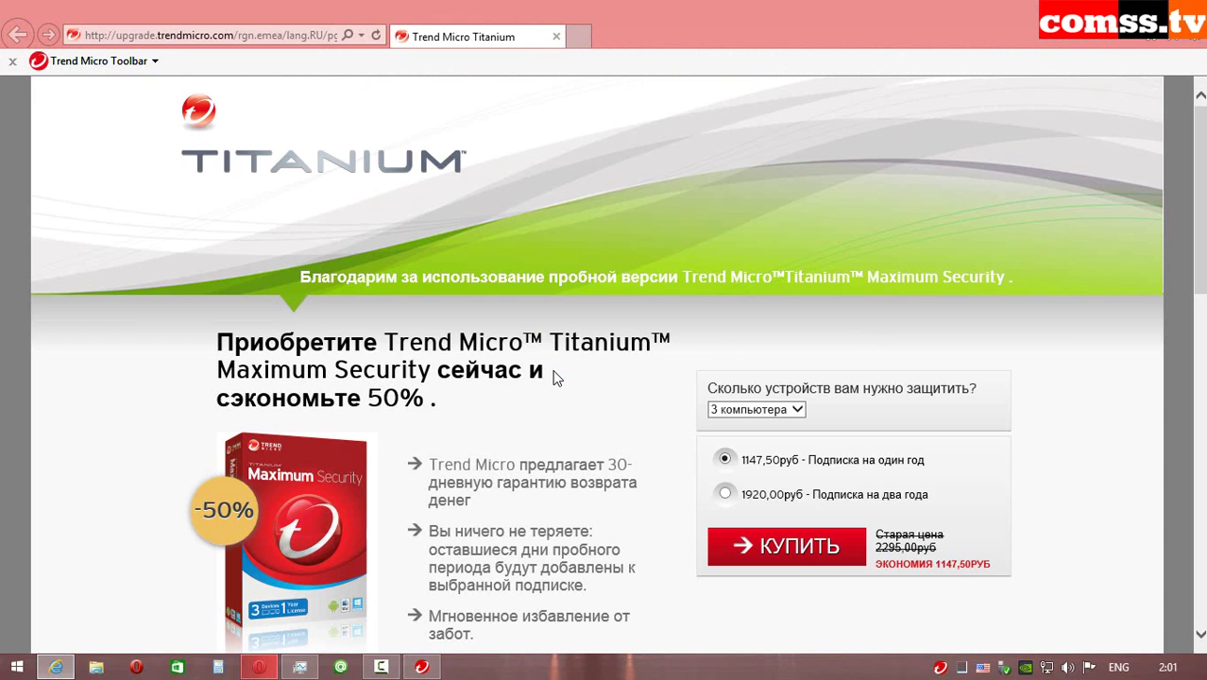
pyautogui.scroll(-1, 1082, 415)
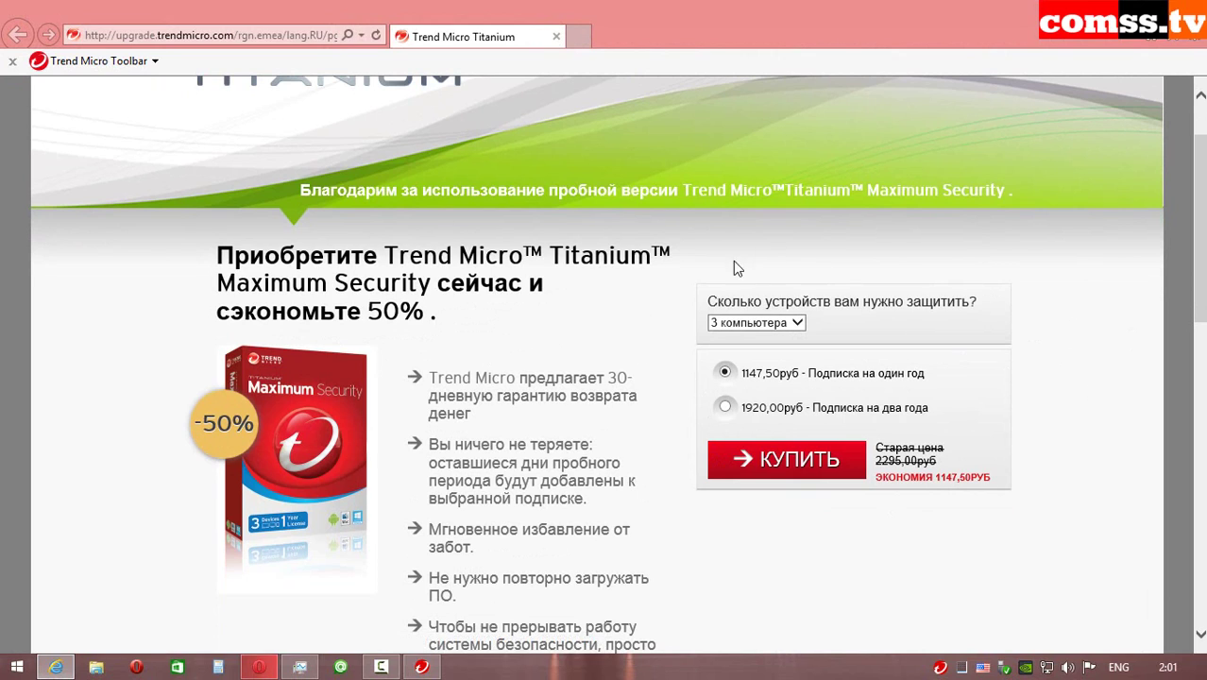
pyautogui.click(798, 323)
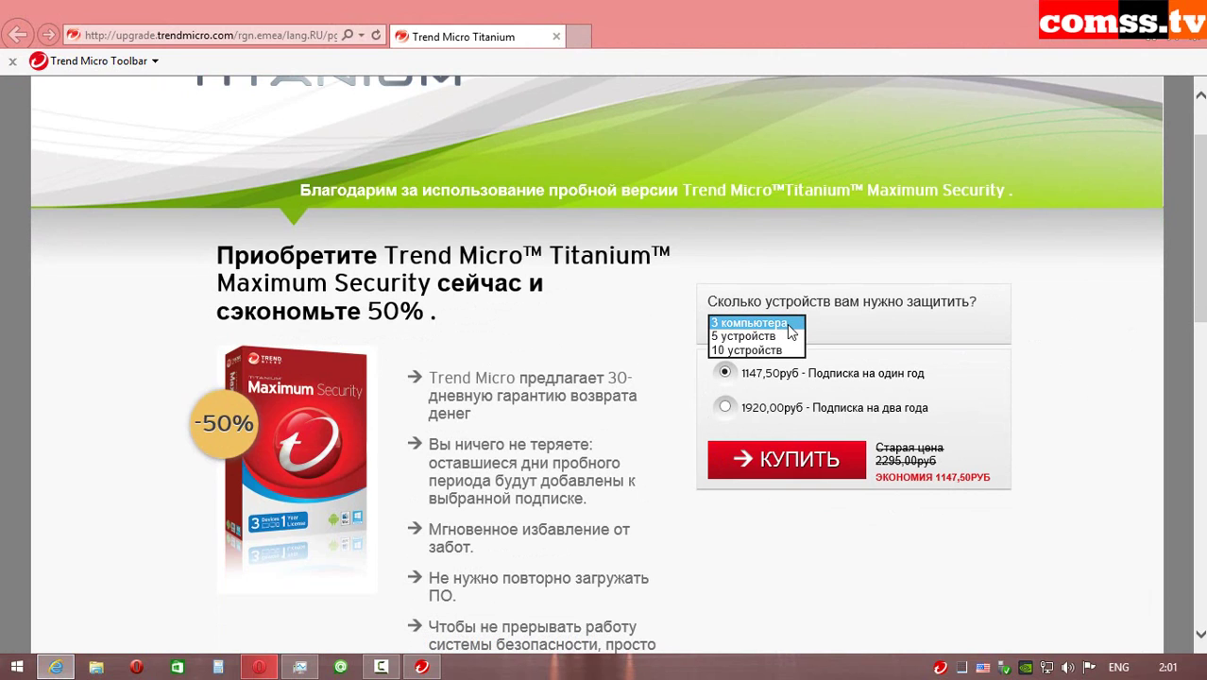
pyautogui.click(790, 336)
pyautogui.click(798, 323)
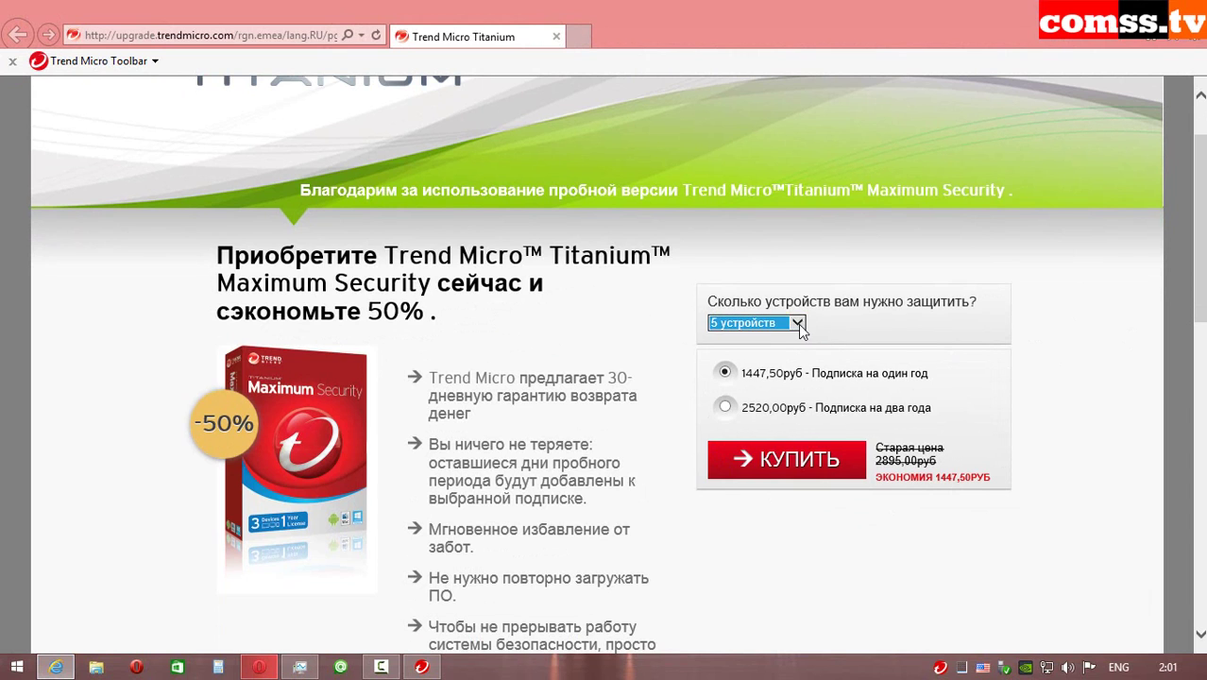
pyautogui.click(756, 337)
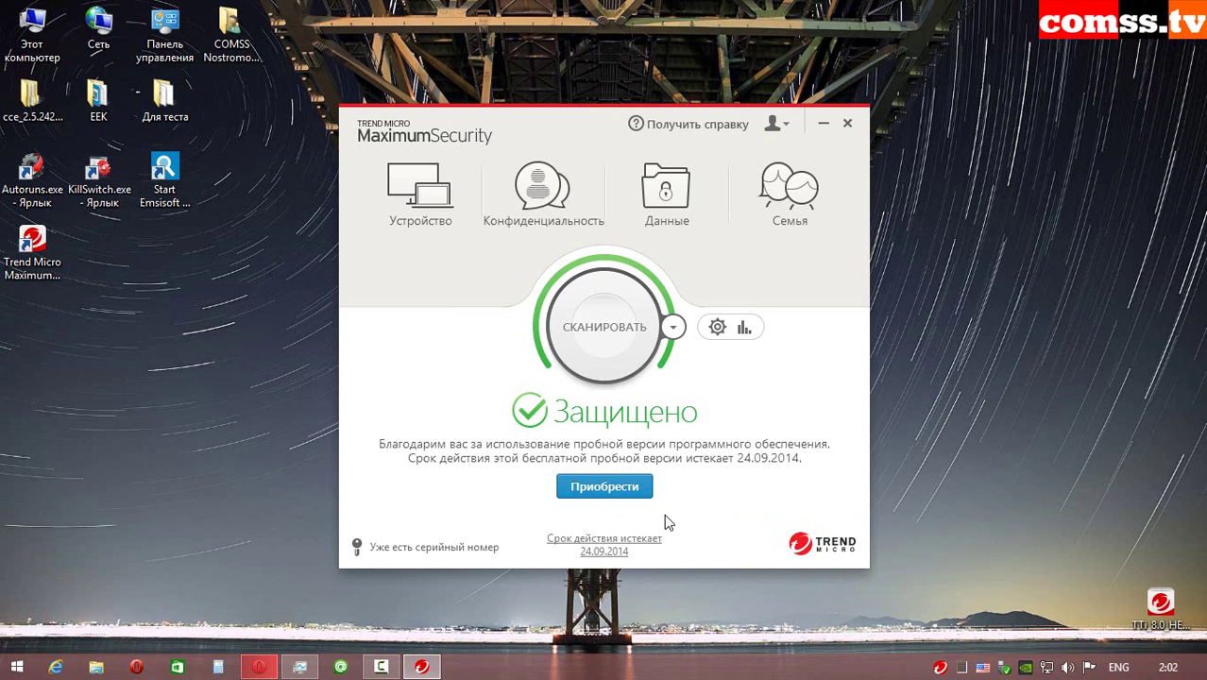
# - Examine the subscription information, including the options for purchasing, editing the subscription details and supplying an existing serial number
pyautogui.click(605, 552)
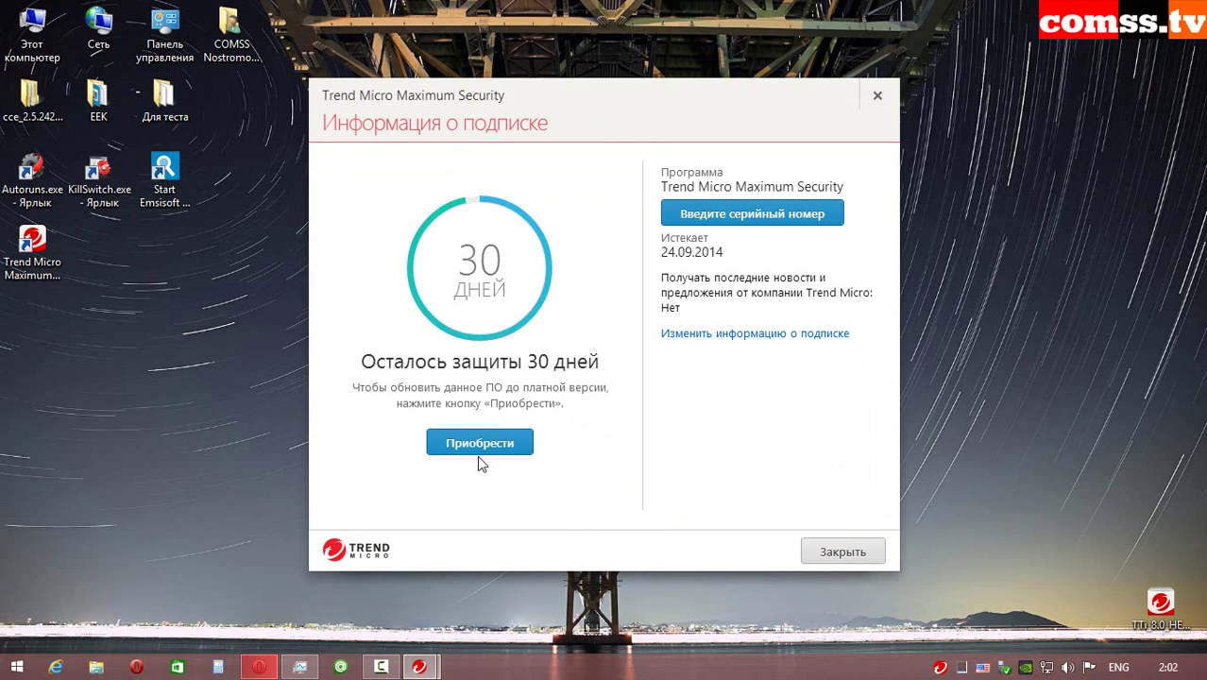
pyautogui.click(480, 448)
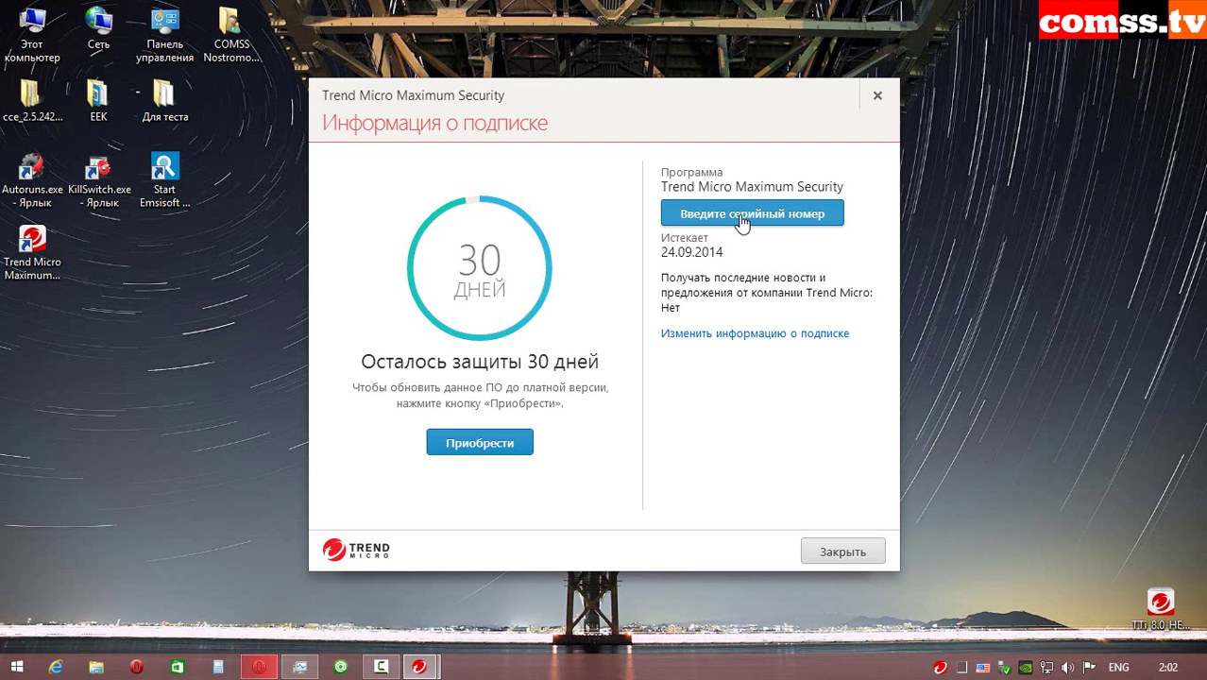
pyautogui.click(753, 333)
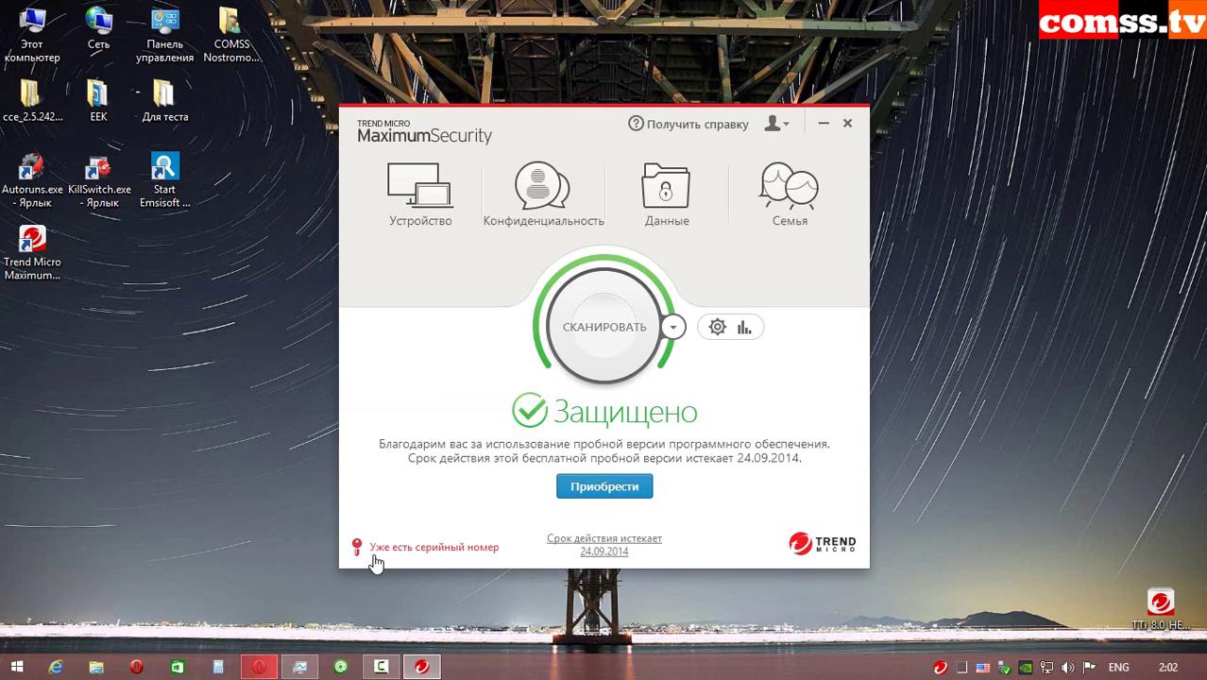
pyautogui.click(417, 547)
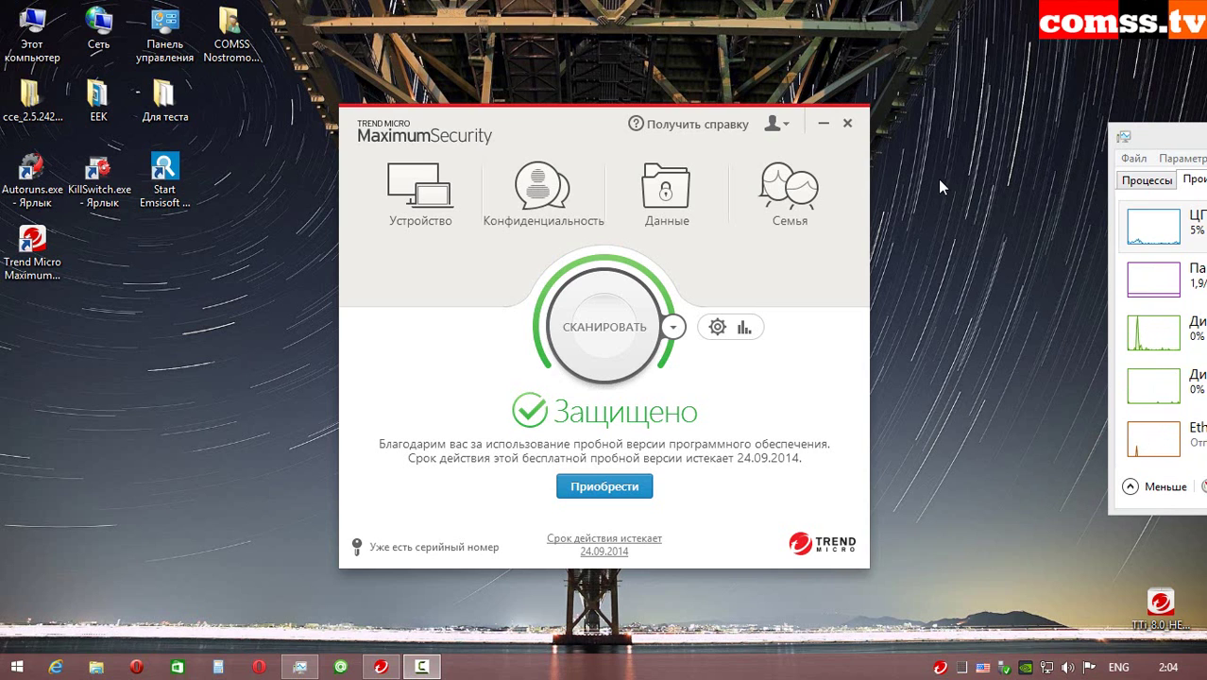
# - Check the Учетная запись entry and the subscription information window, then return to the main window
pyautogui.click(789, 126)
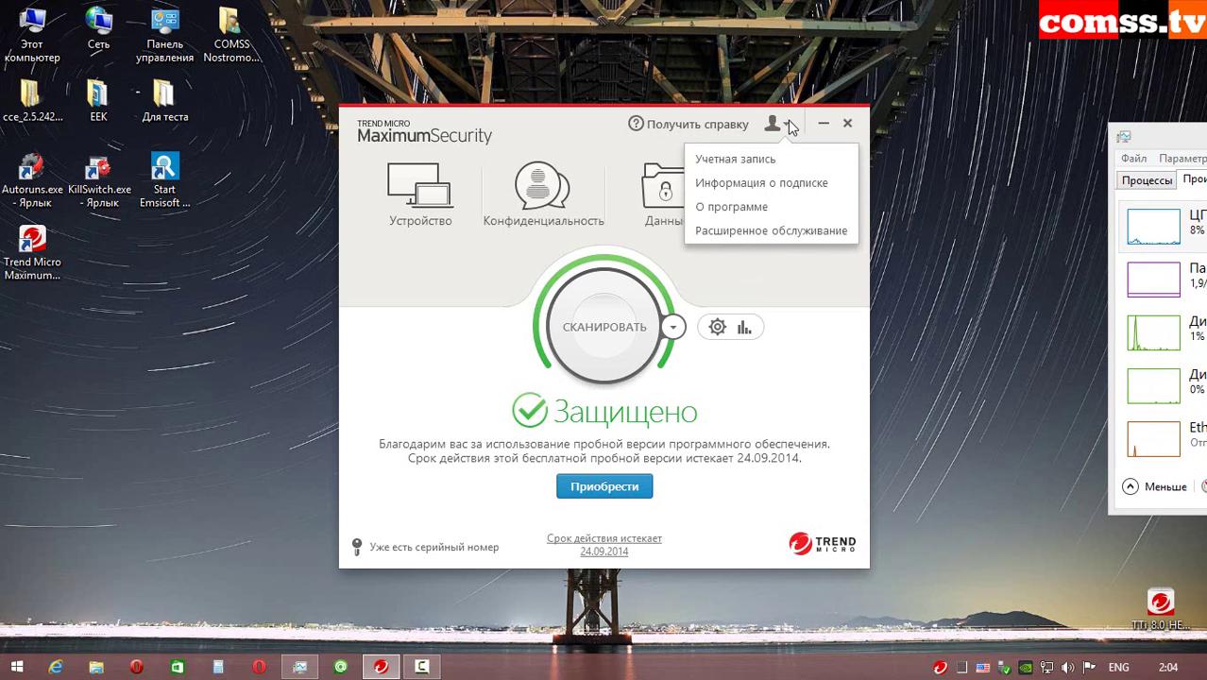
pyautogui.click(741, 158)
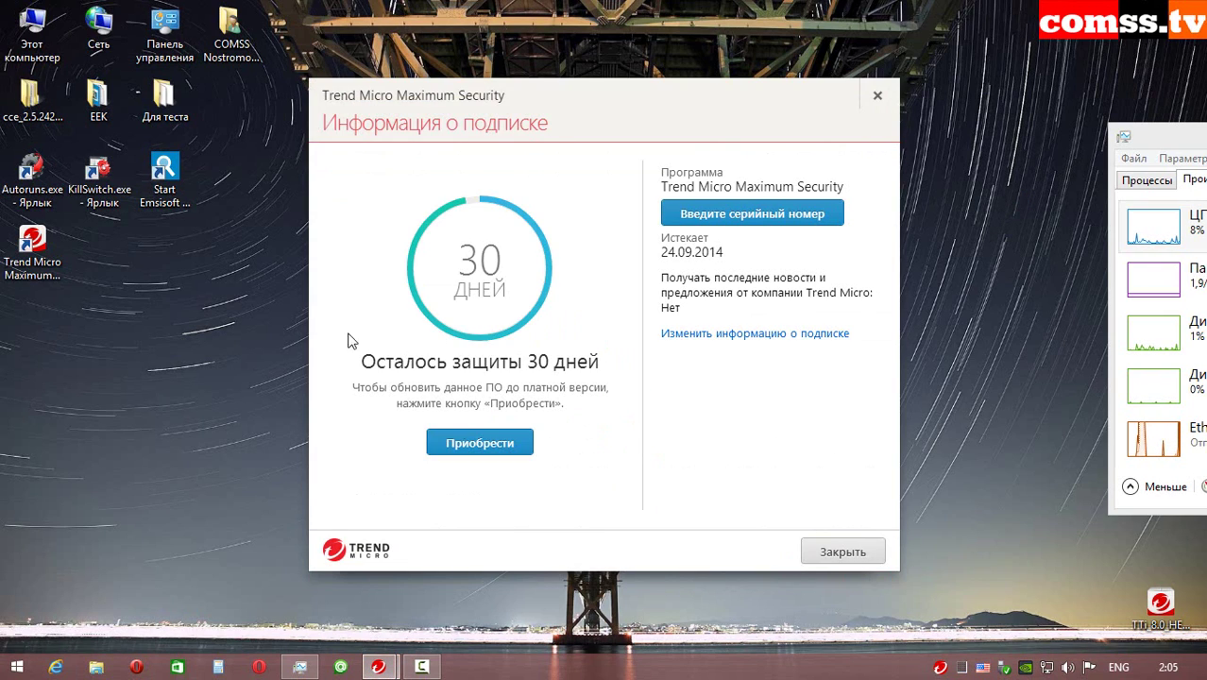
pyautogui.click(877, 95)
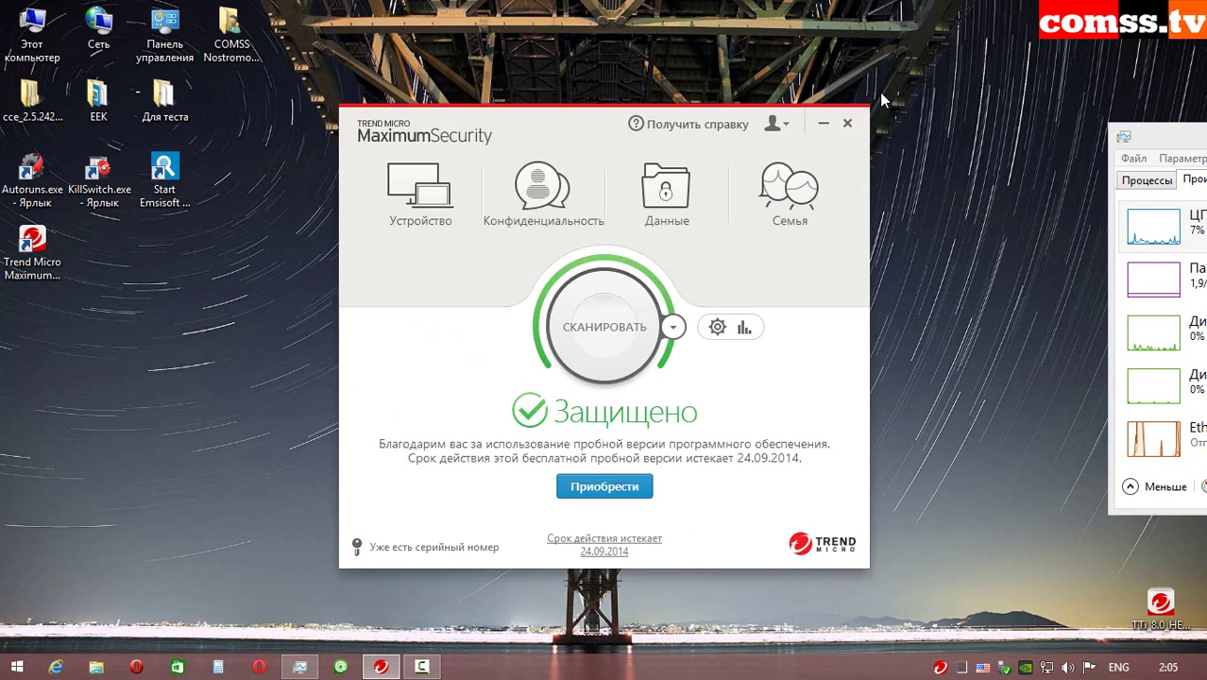
# - Open the software details and look through the full list of component versions and release dates
pyautogui.click(775, 124)
pyautogui.click(756, 215)
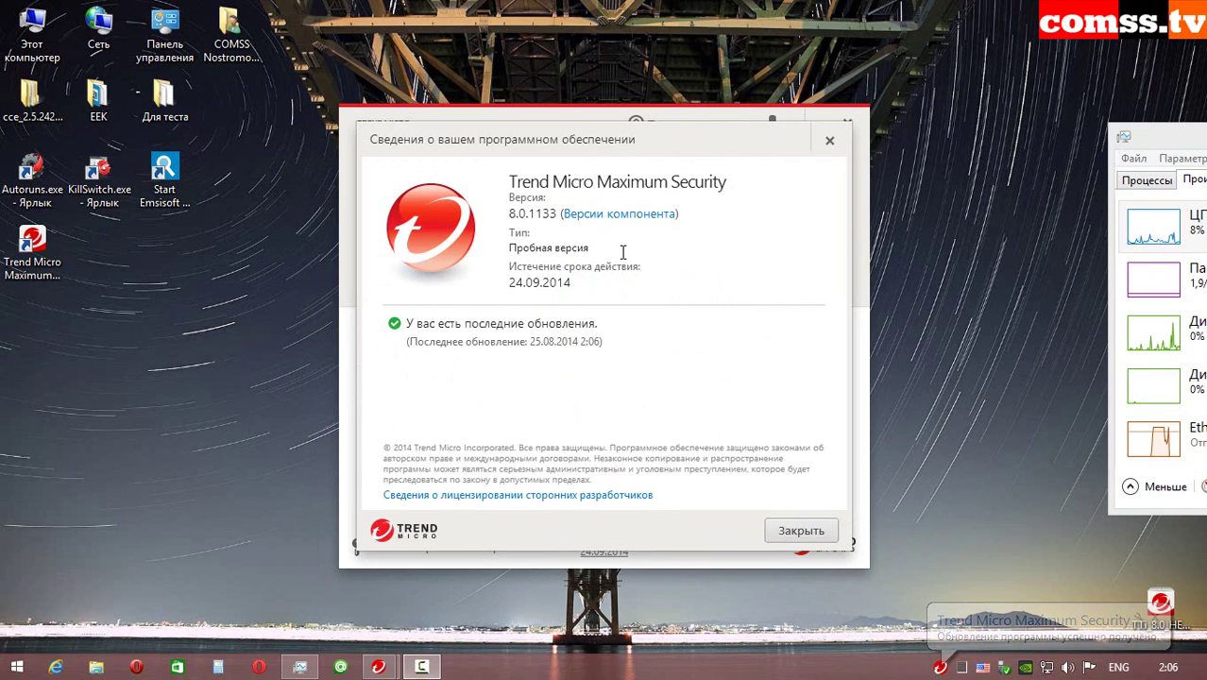
pyautogui.click(619, 215)
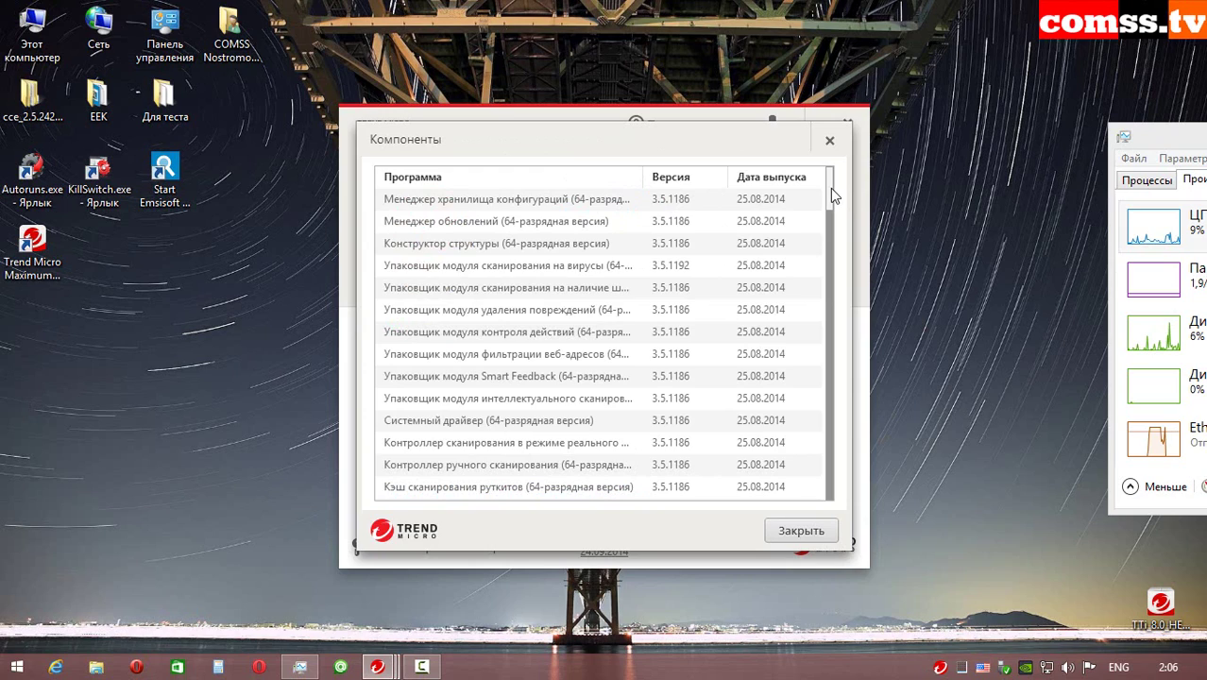
pyautogui.moveTo(832, 193); pyautogui.dragTo(1013, 408)
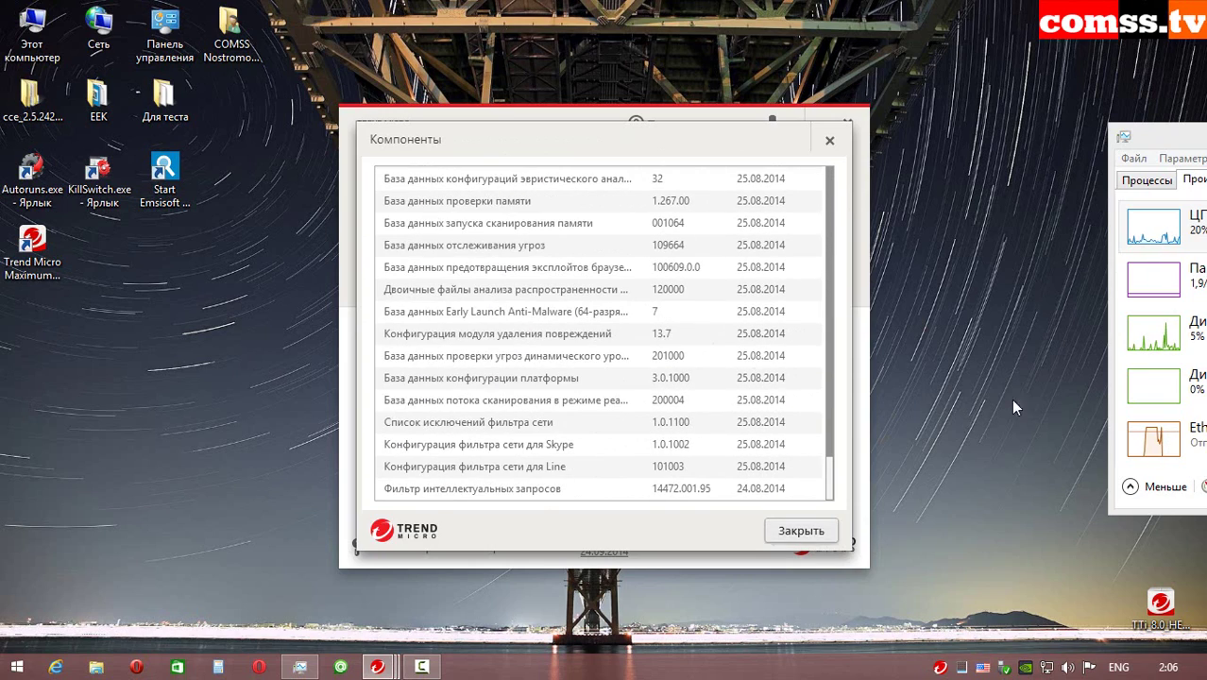
pyautogui.click(802, 530)
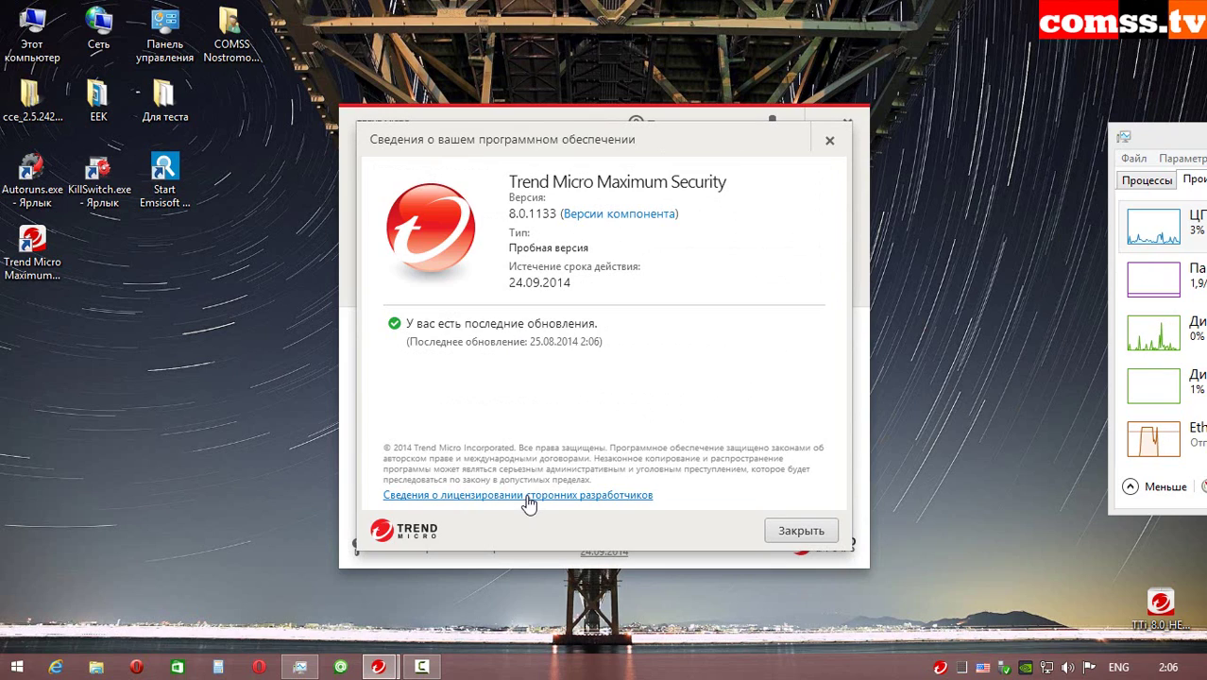
# - Open the third-party licensing information and skim through the license agreements
pyautogui.click(528, 497)
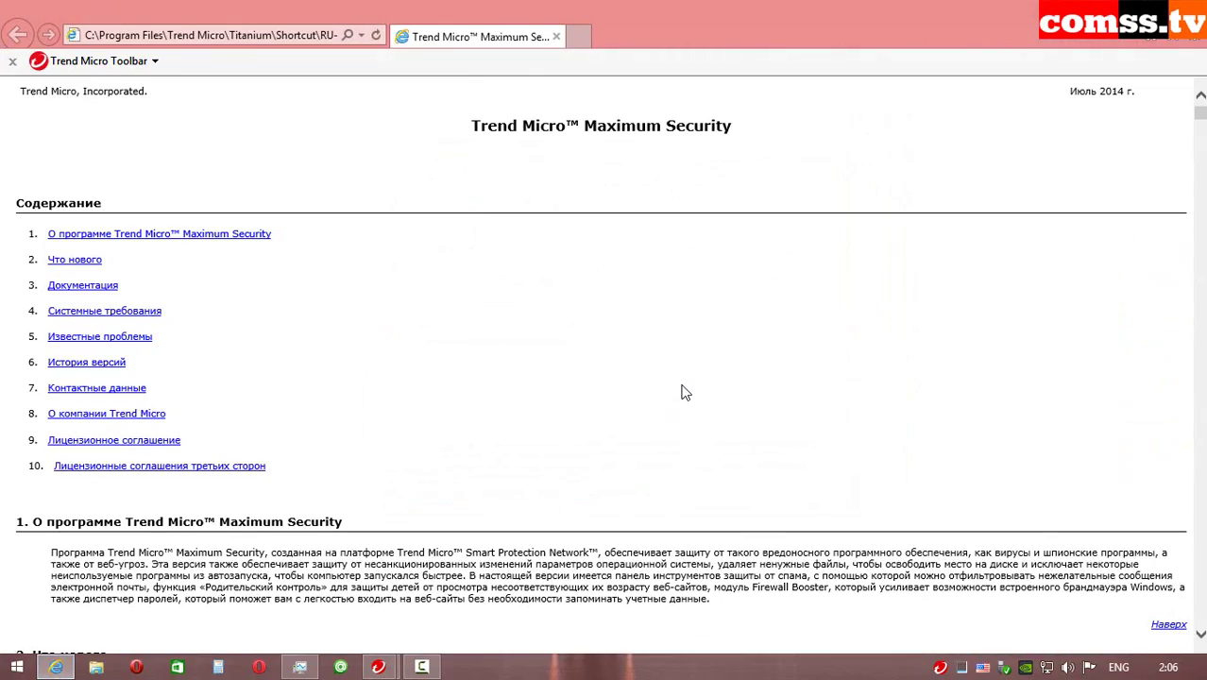
pyautogui.scroll(-20, 686, 393)
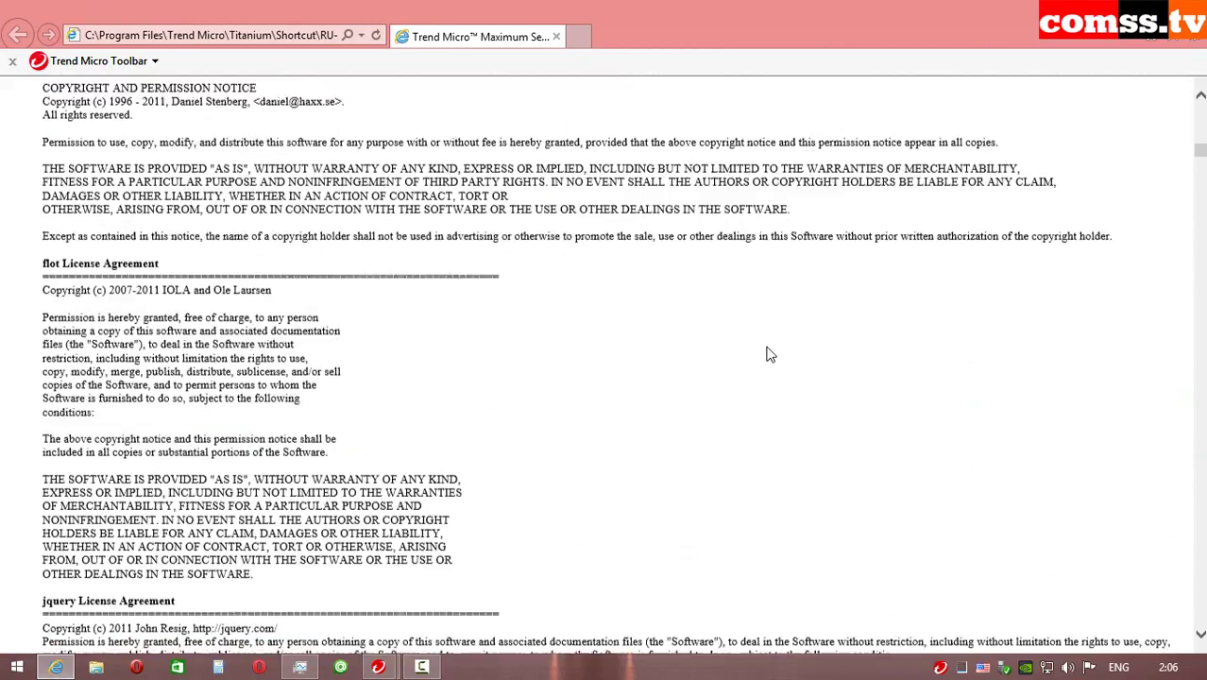
pyautogui.scroll(-1, 767, 354)
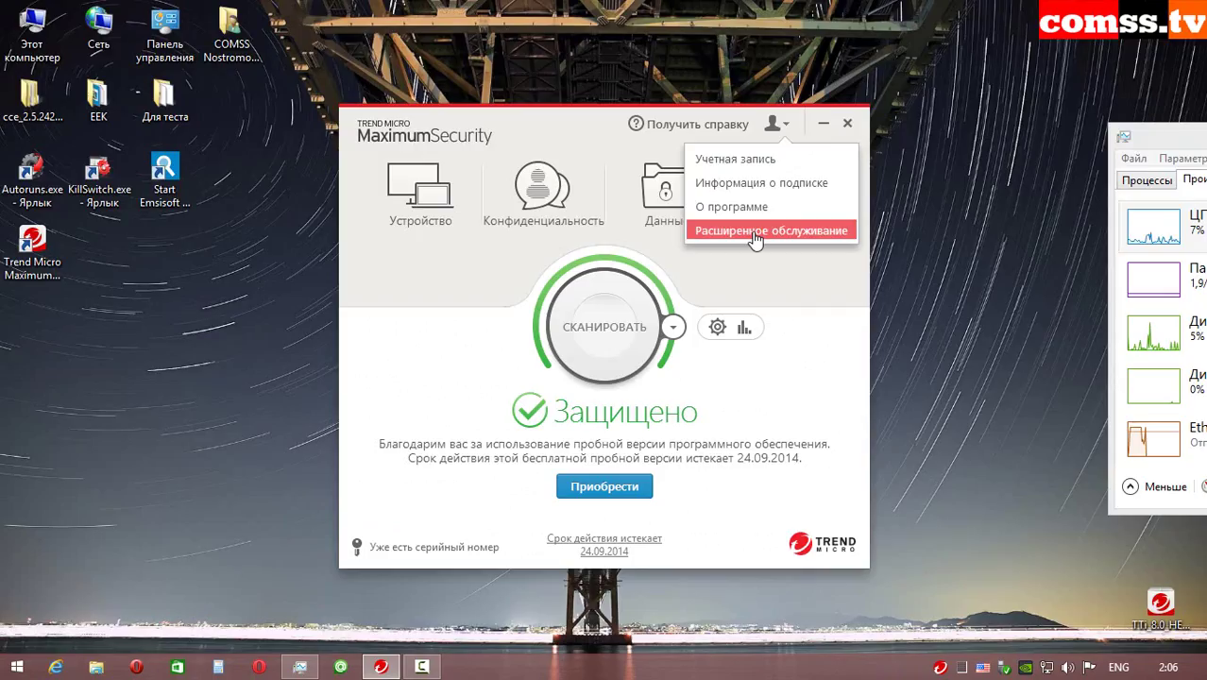
# - Open the Расширенное обслуживание support page and skim the article, then return to the security program
pyautogui.click(781, 227)
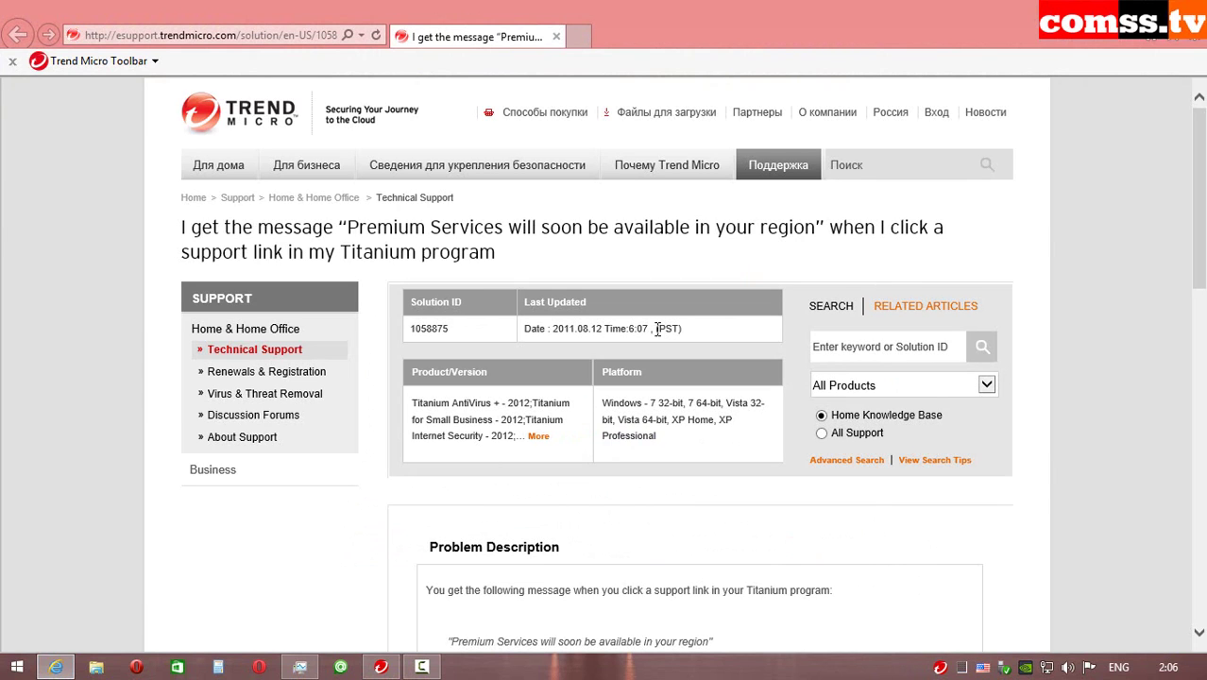
pyautogui.scroll(-1, 1096, 388)
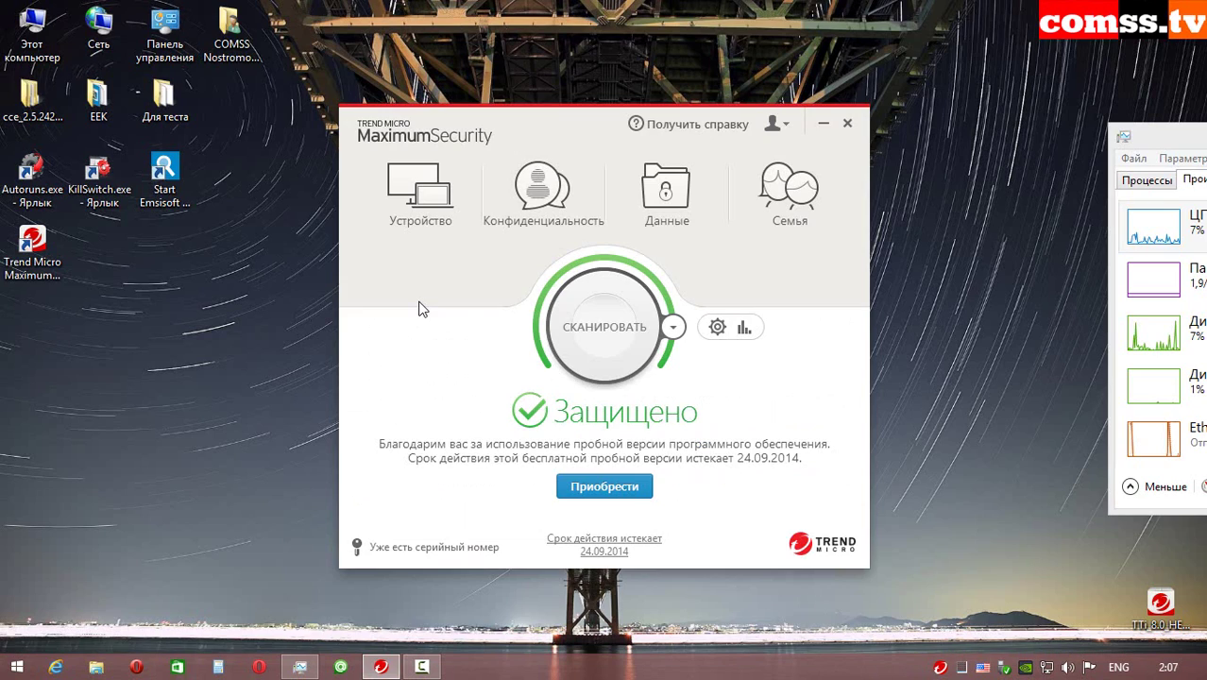
# - Open the security settings in the Устройство section, examine the scan parameters and close them unchanged
pyautogui.click(432, 198)
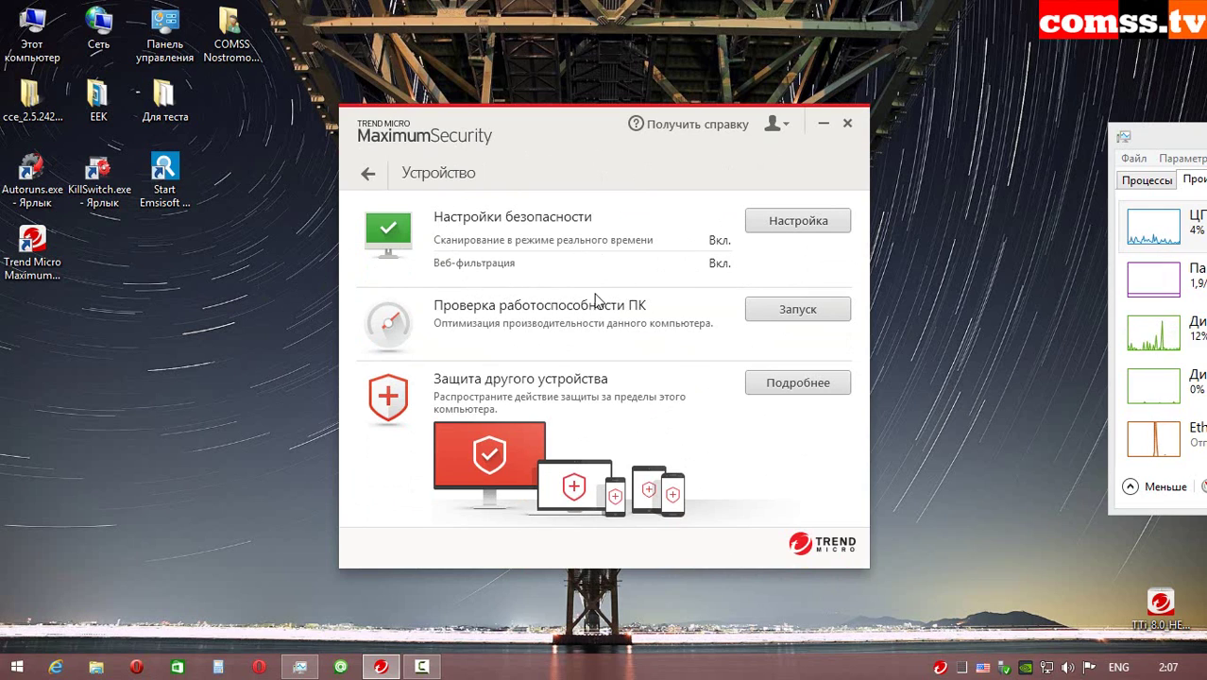
pyautogui.click(798, 223)
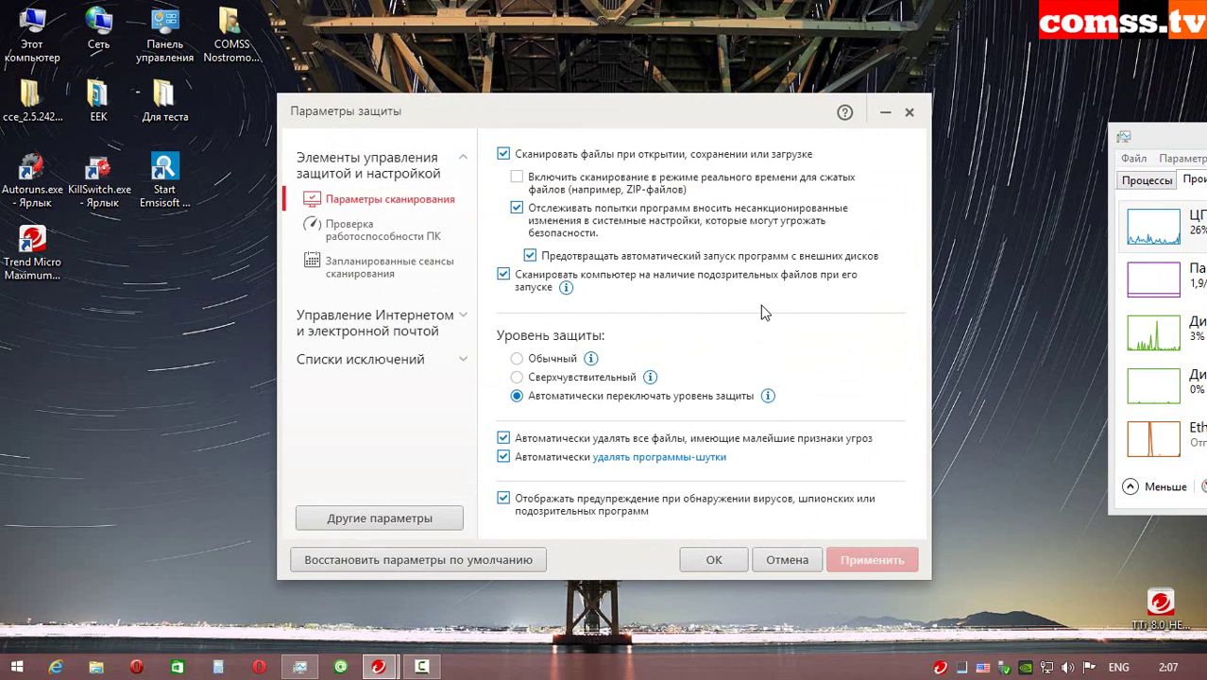
pyautogui.click(909, 111)
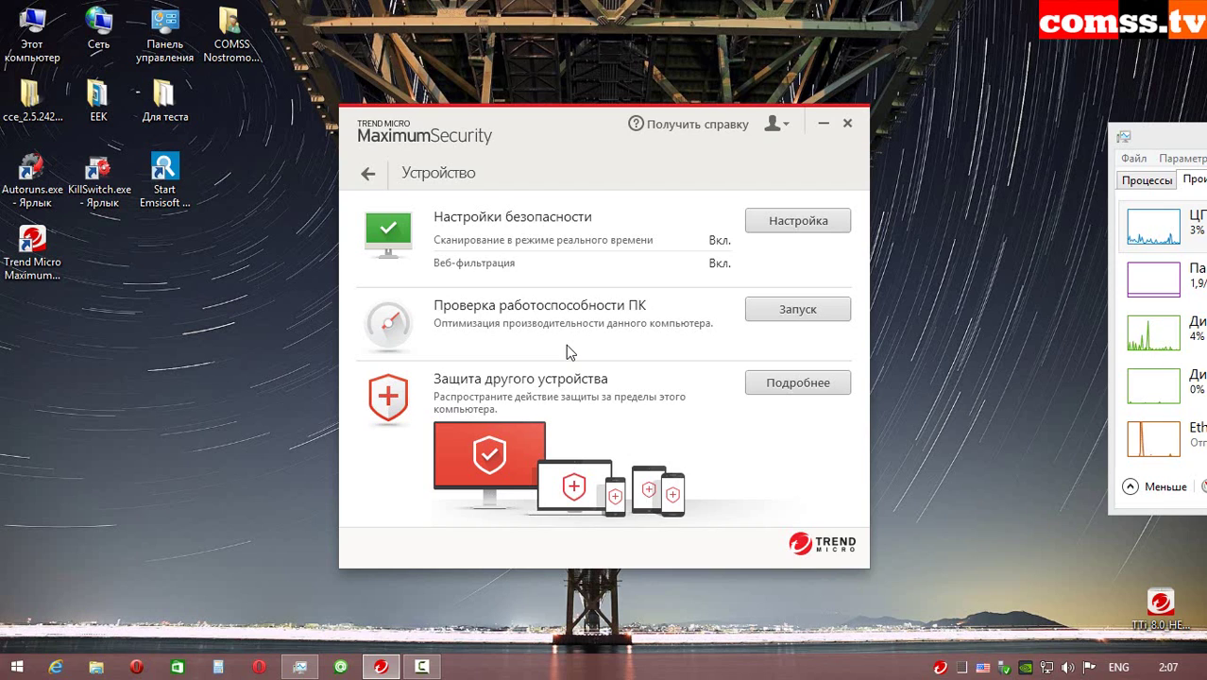
# - Run the PC health check and examine its detailed results, including the Исправление уязвимостей безопасности items, then return to the Устройство section
pyautogui.click(798, 309)
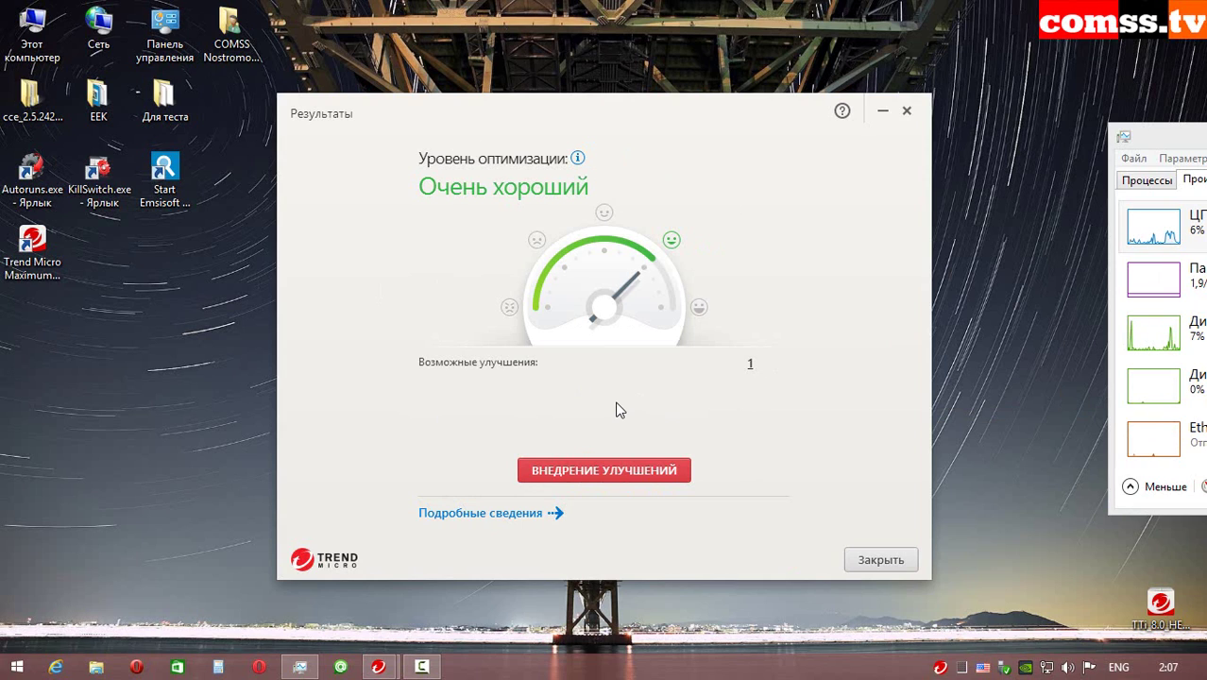
pyautogui.moveTo(577, 160)
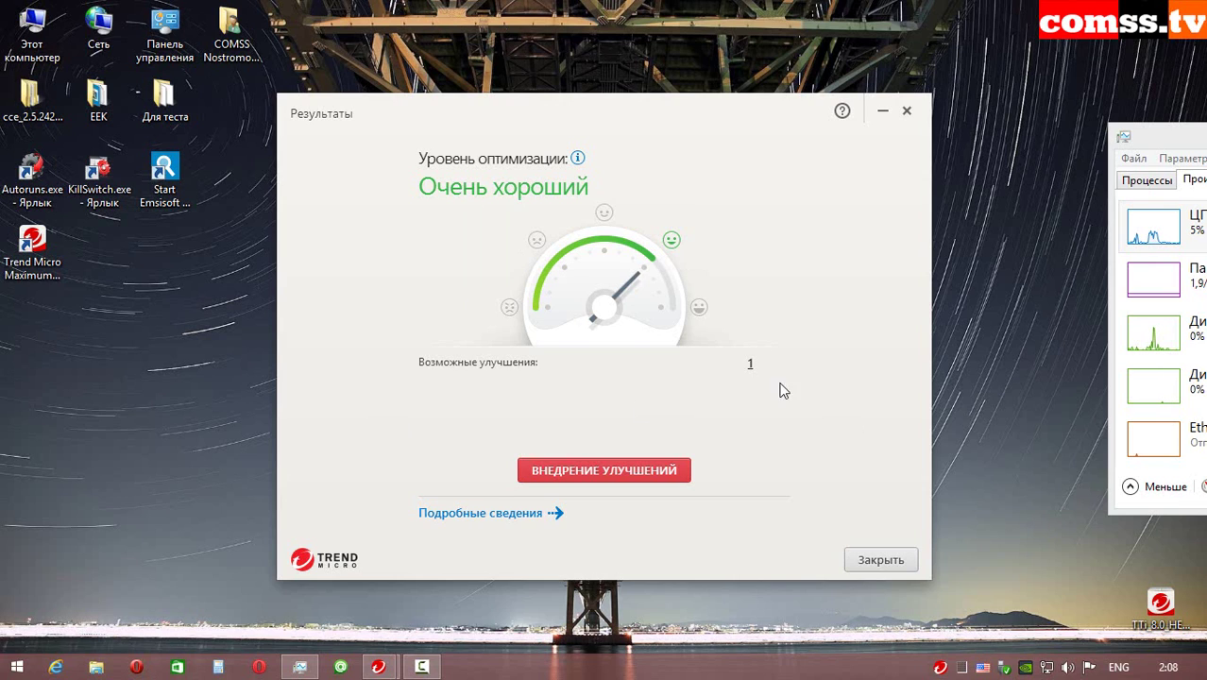
pyautogui.click(752, 362)
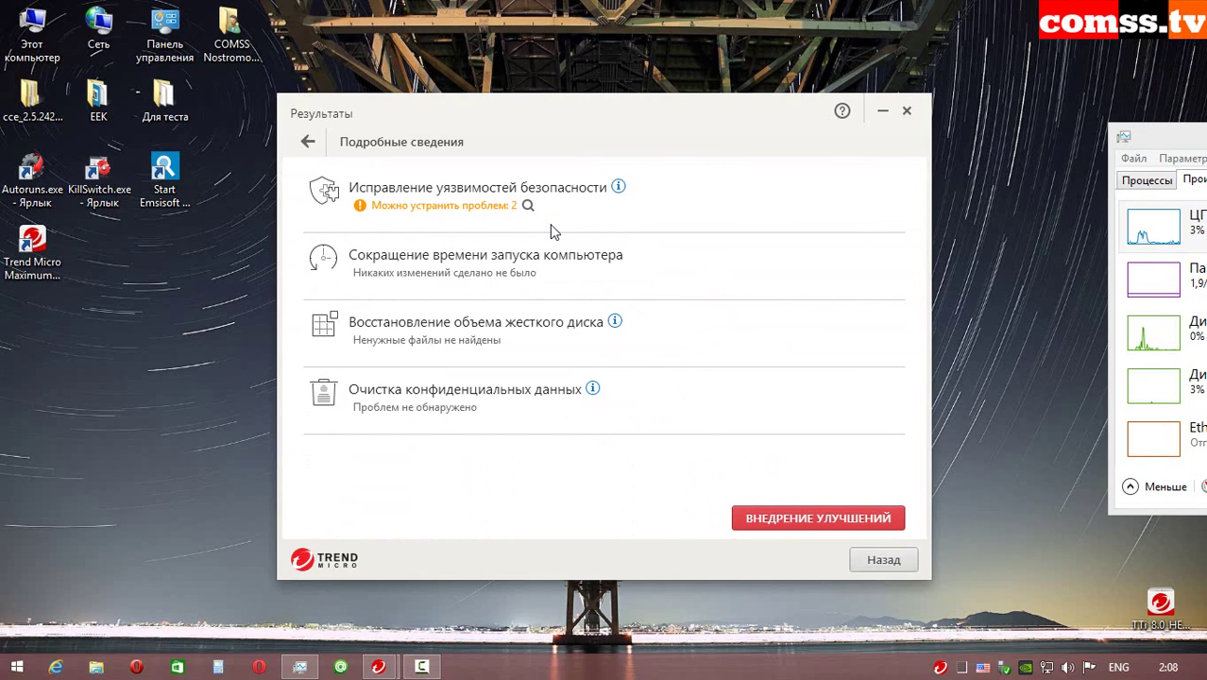
pyautogui.click(478, 207)
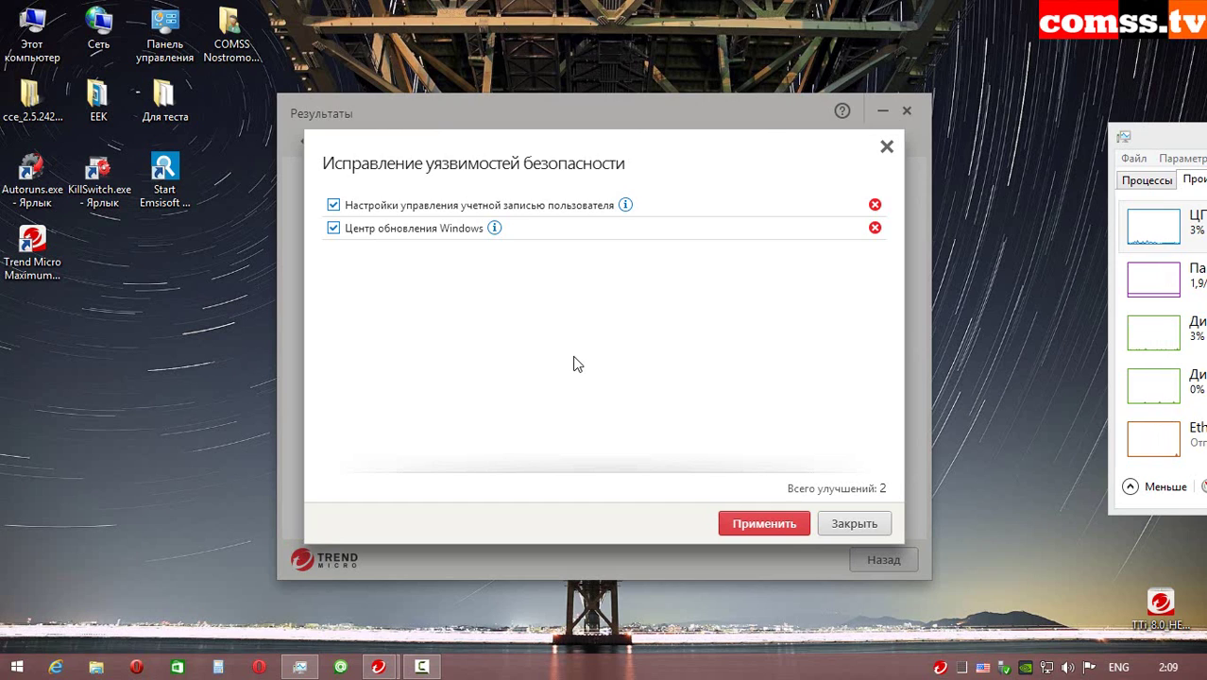
pyautogui.press('Escape')
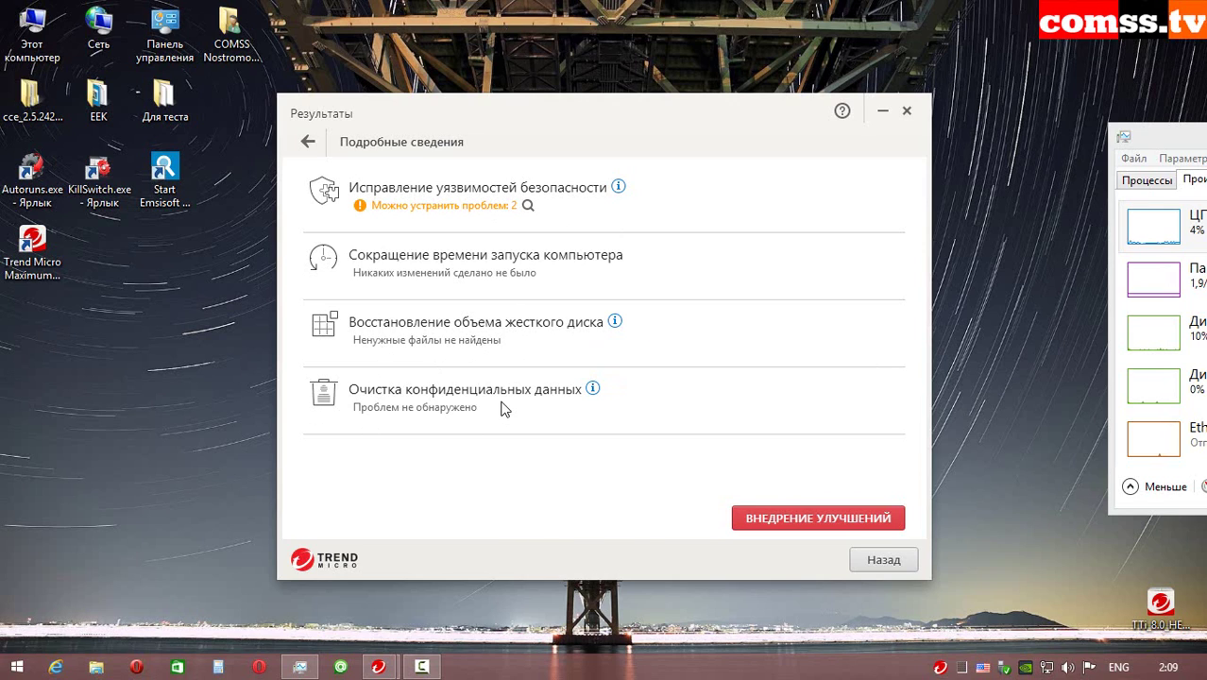
pyautogui.press('Escape')
pyautogui.click(515, 522)
pyautogui.click(308, 142)
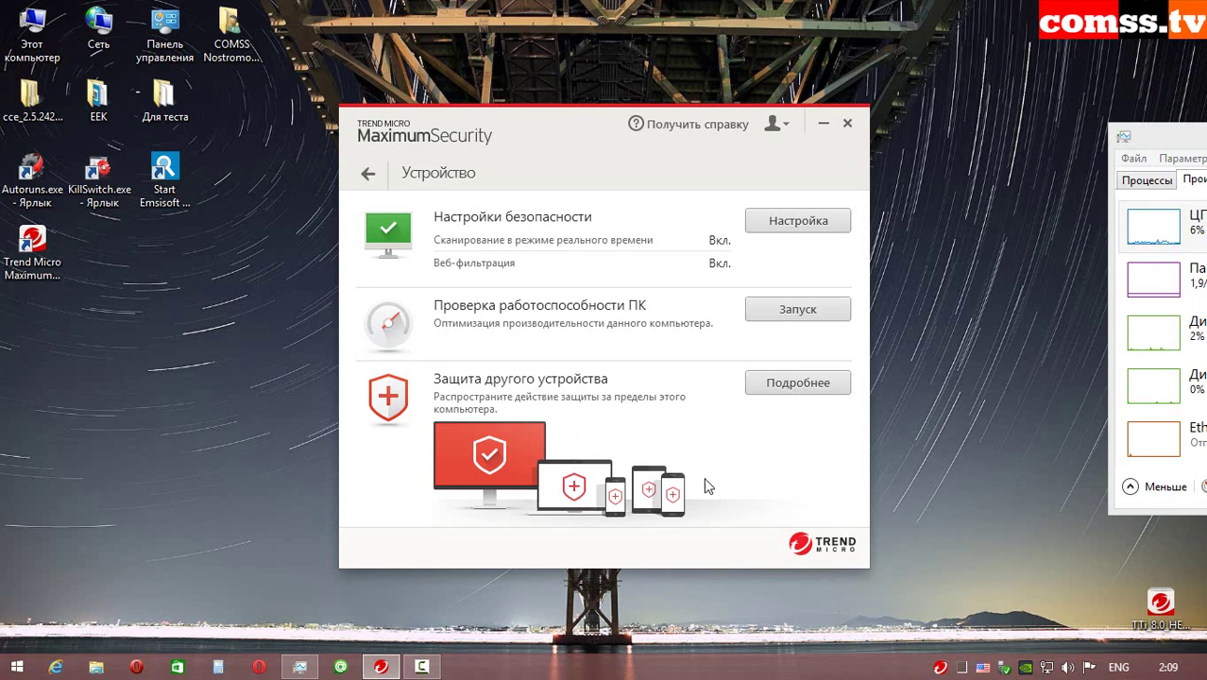
# - Check the web page with details on protecting another device, then close the browser
pyautogui.click(799, 384)
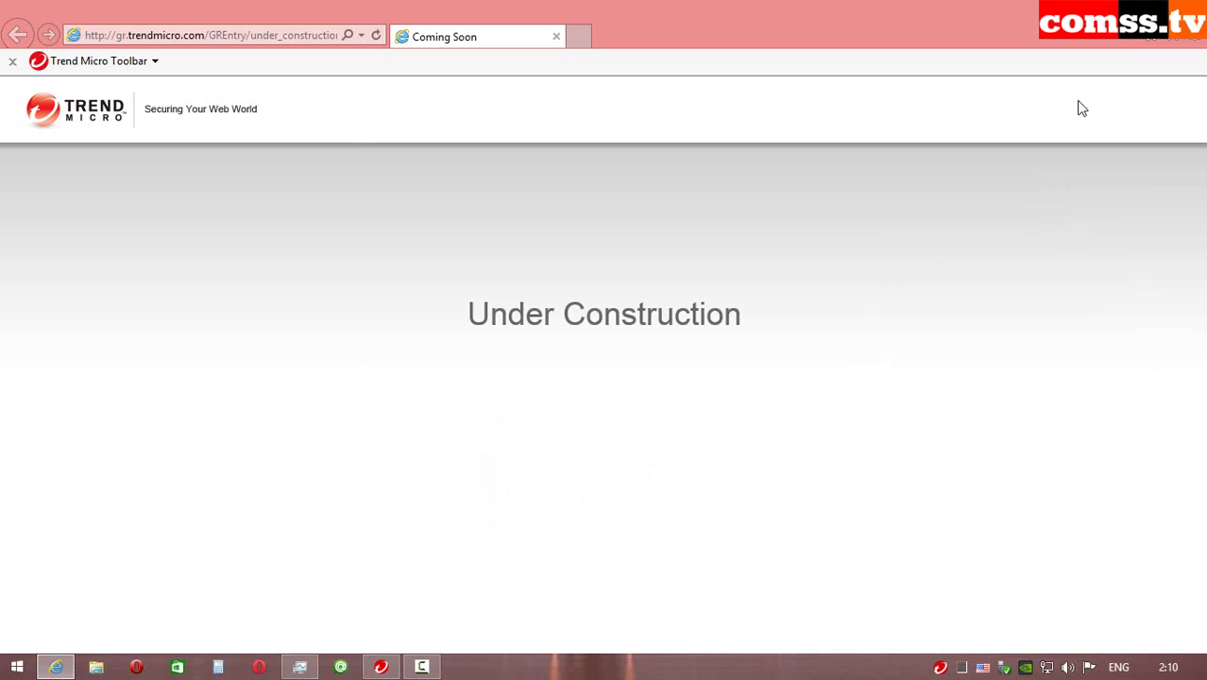
pyautogui.click(1192, 10)
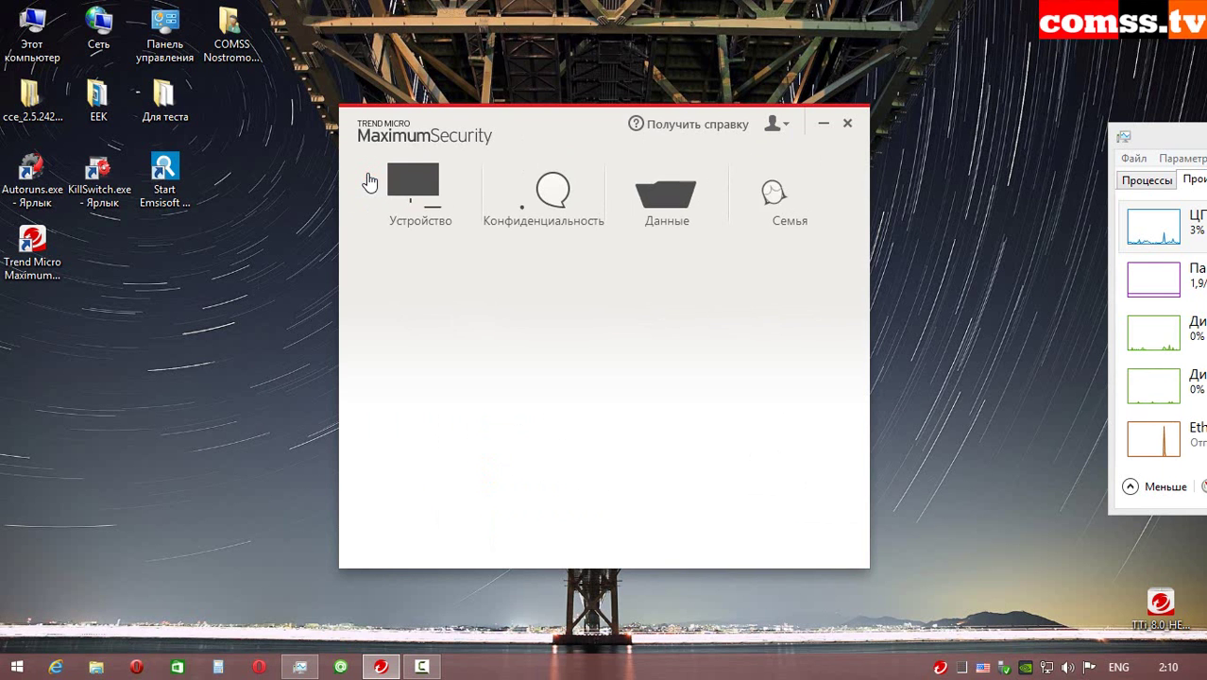
# - Open the Сканер конфиденциальности settings in the privacy section and start the social network check to look over its page
pyautogui.click(544, 201)
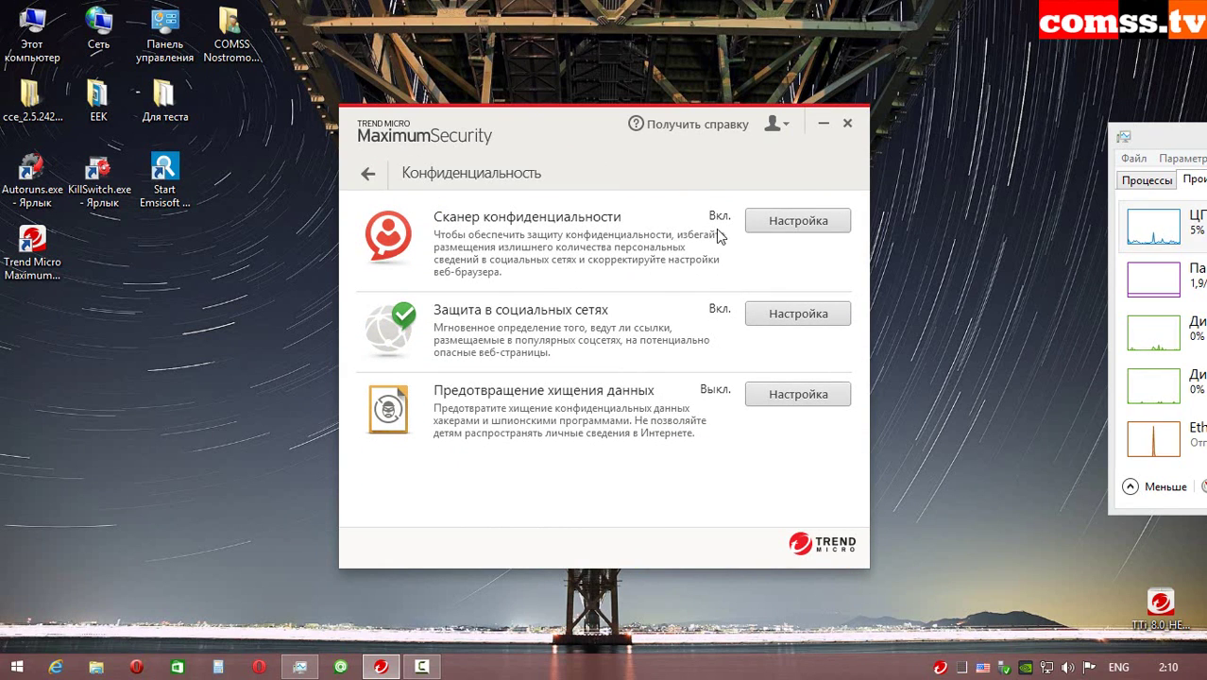
pyautogui.click(756, 225)
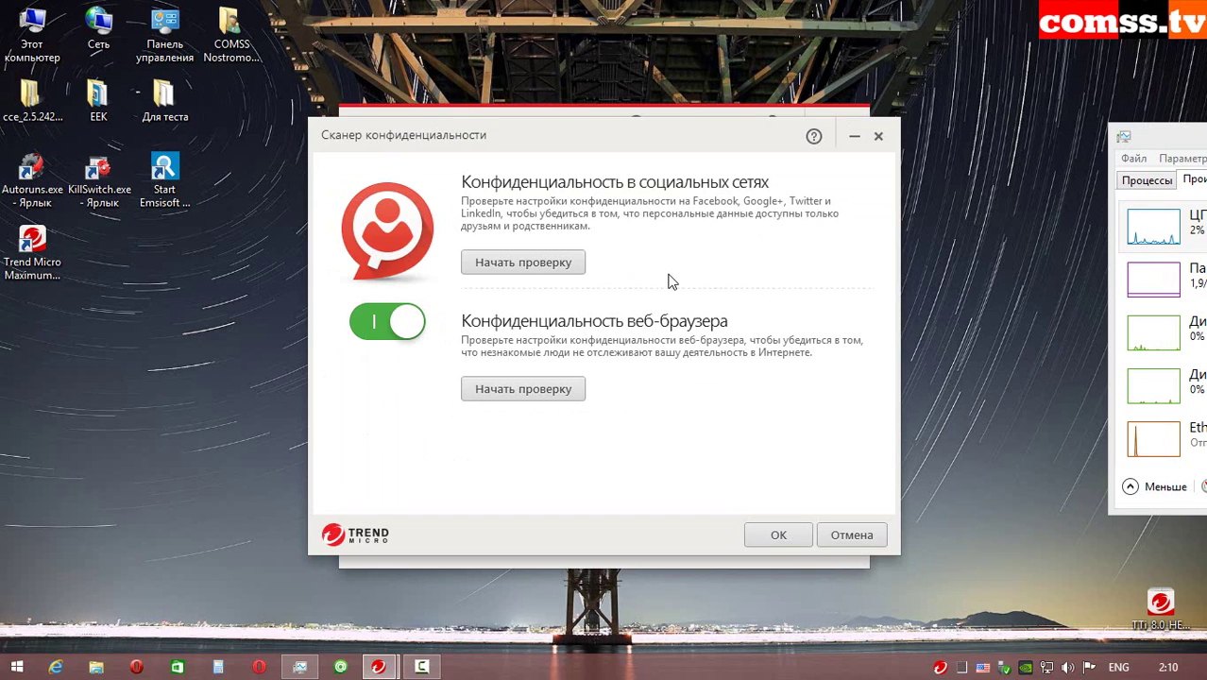
pyautogui.click(565, 269)
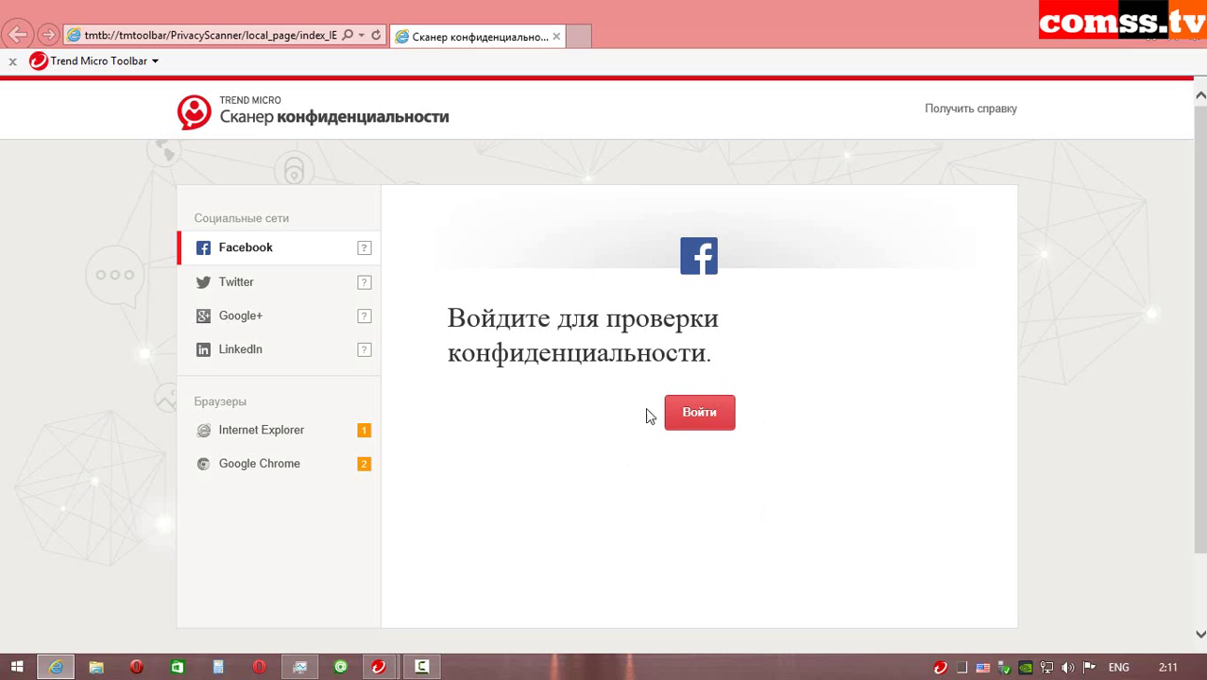
pyautogui.click(331, 350)
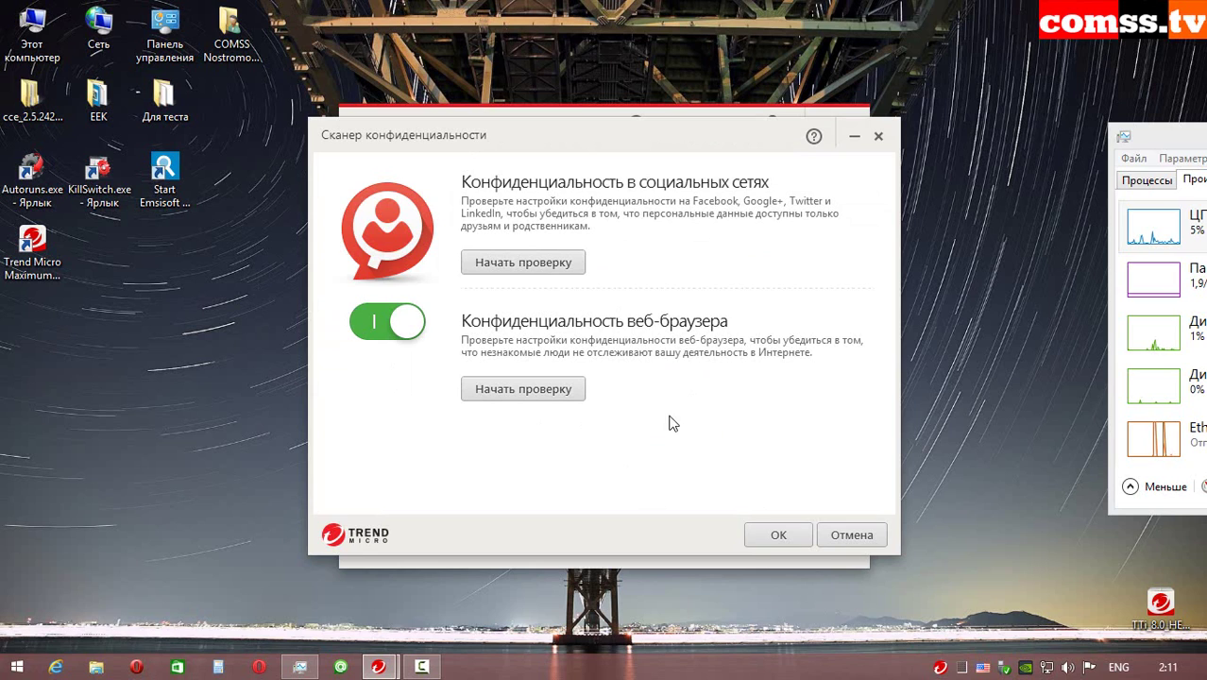
# - Start the web browser privacy check and review the flagged settings and fix options for Internet Explorer and Google Chrome
pyautogui.click(531, 395)
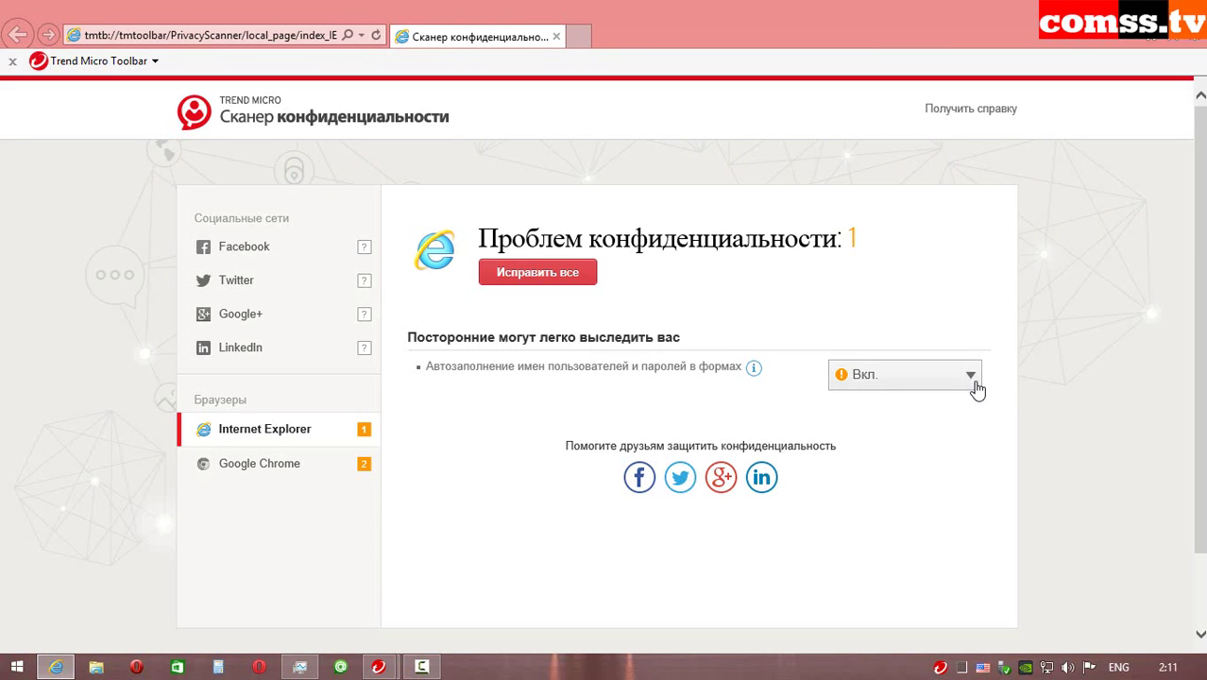
pyautogui.click(263, 463)
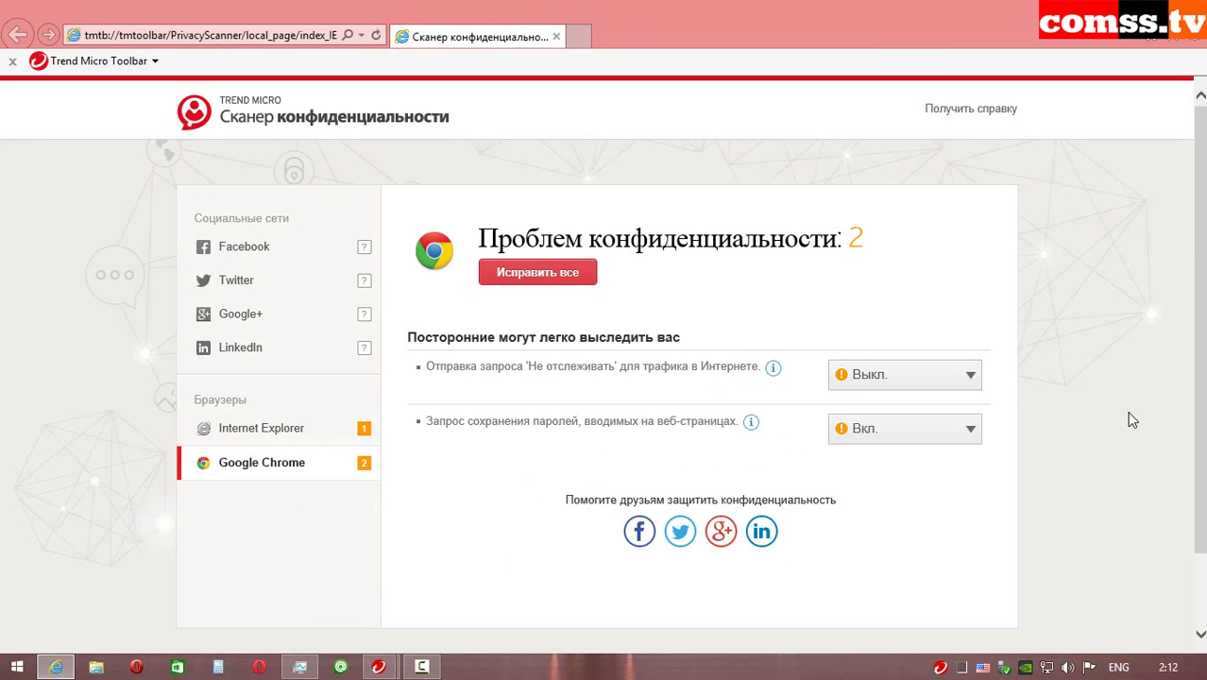
pyautogui.click(979, 378)
pyautogui.click(927, 408)
pyautogui.click(972, 438)
pyautogui.click(553, 272)
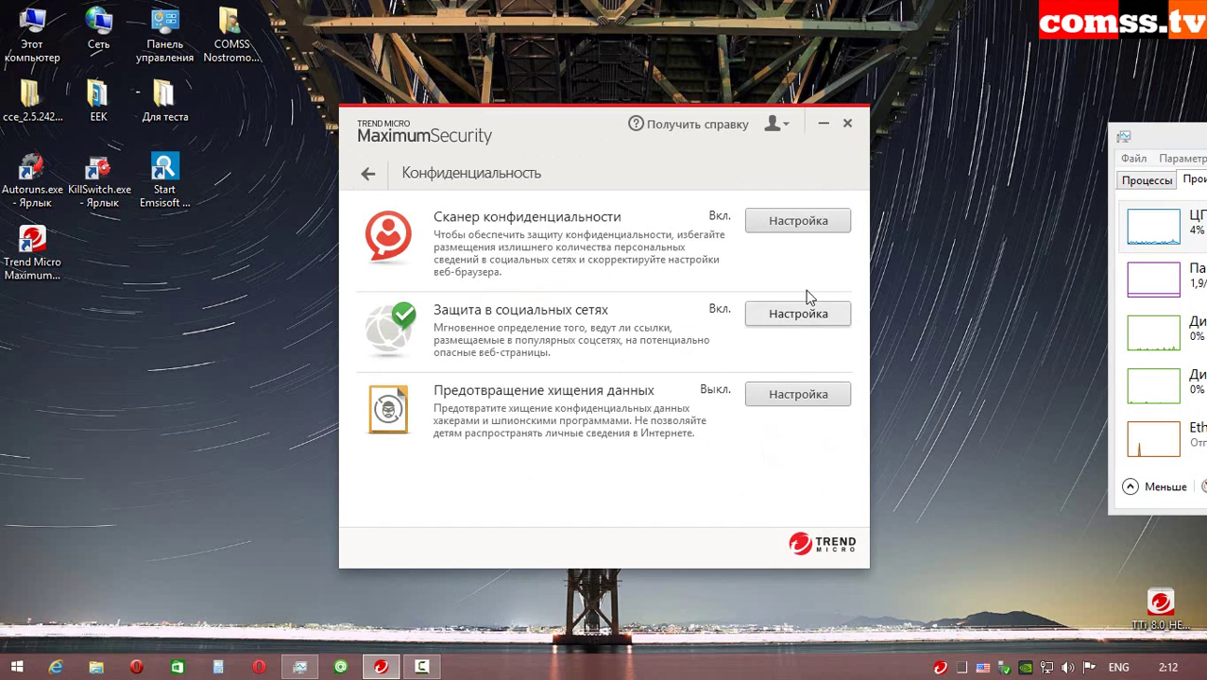
# - Check which browsers are covered in the Защита в социальных сетях settings, then close them
pyautogui.click(814, 314)
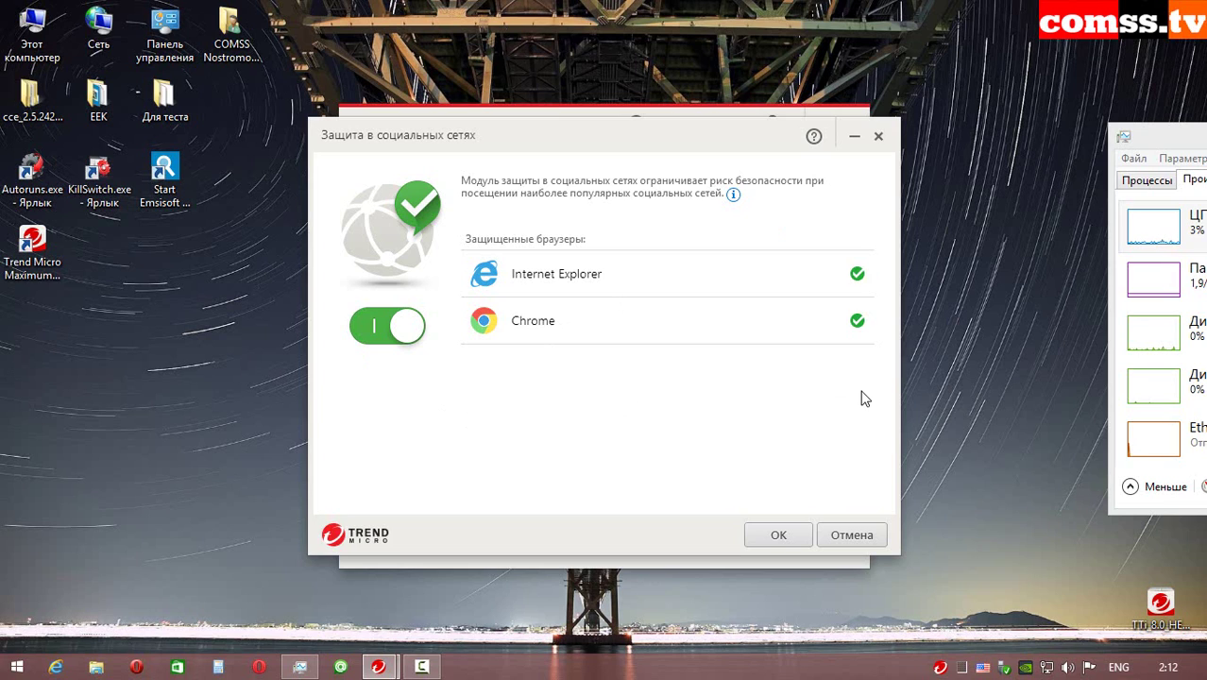
pyautogui.press('Return')
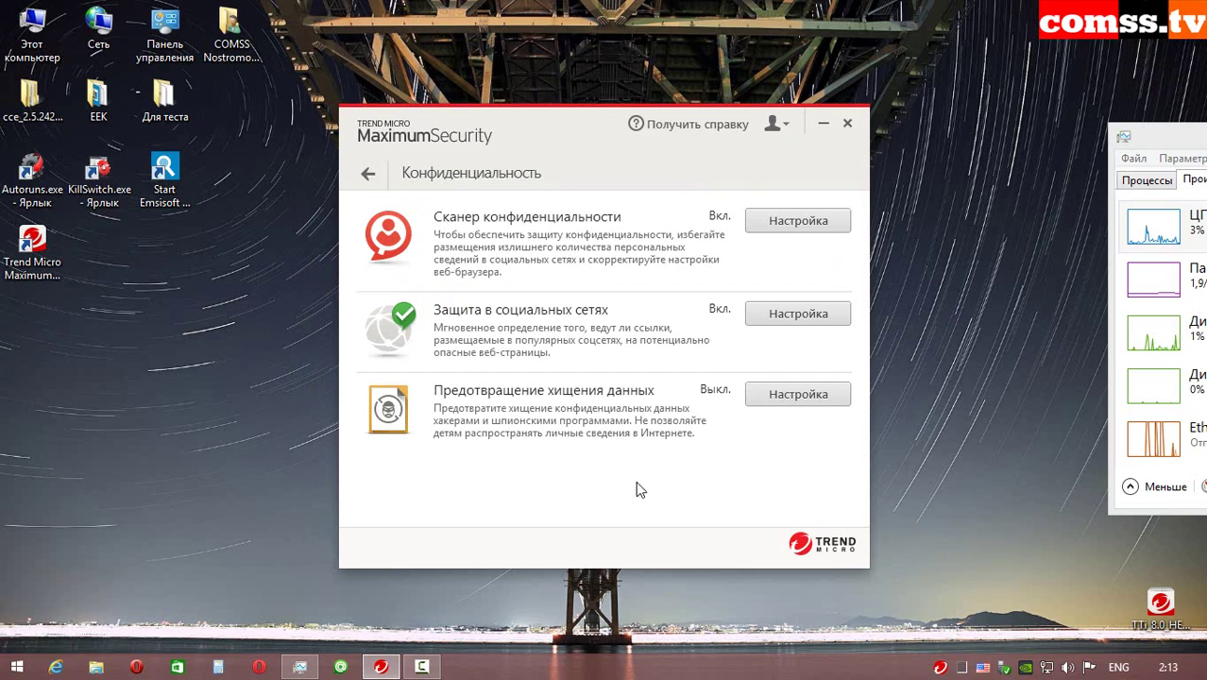
# - Open the Предотвращение хищения данных settings and turn off future display of their introduction
pyautogui.click(798, 394)
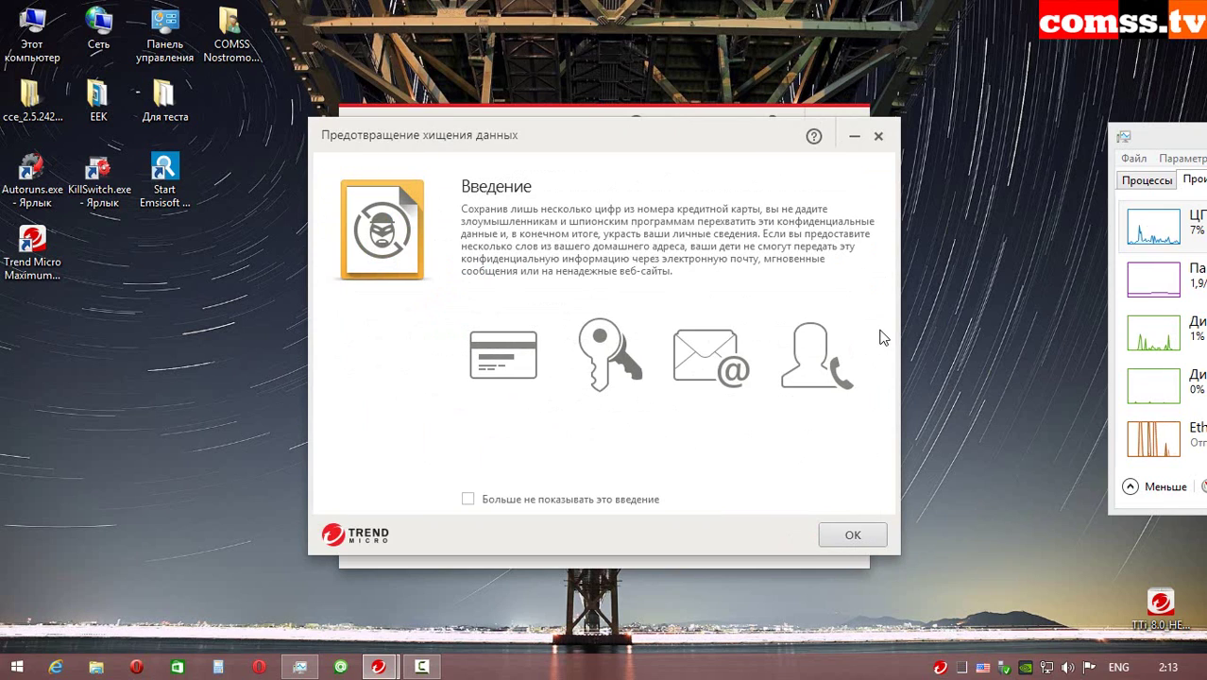
pyautogui.click(468, 499)
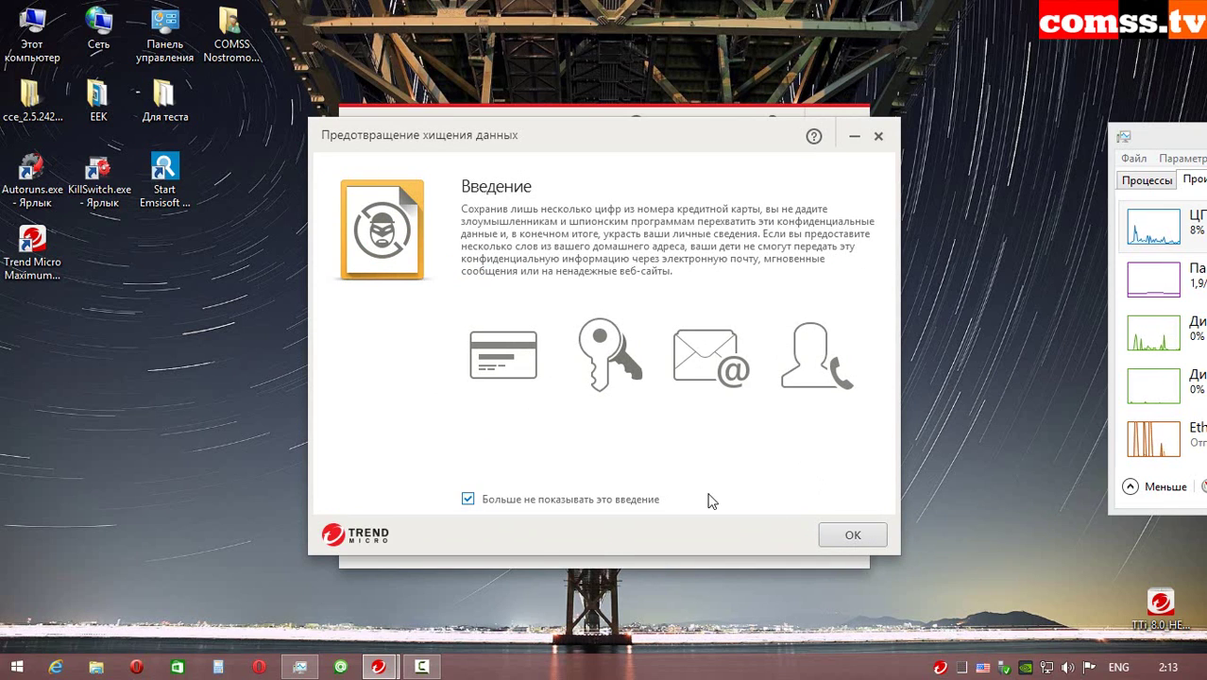
pyautogui.click(853, 534)
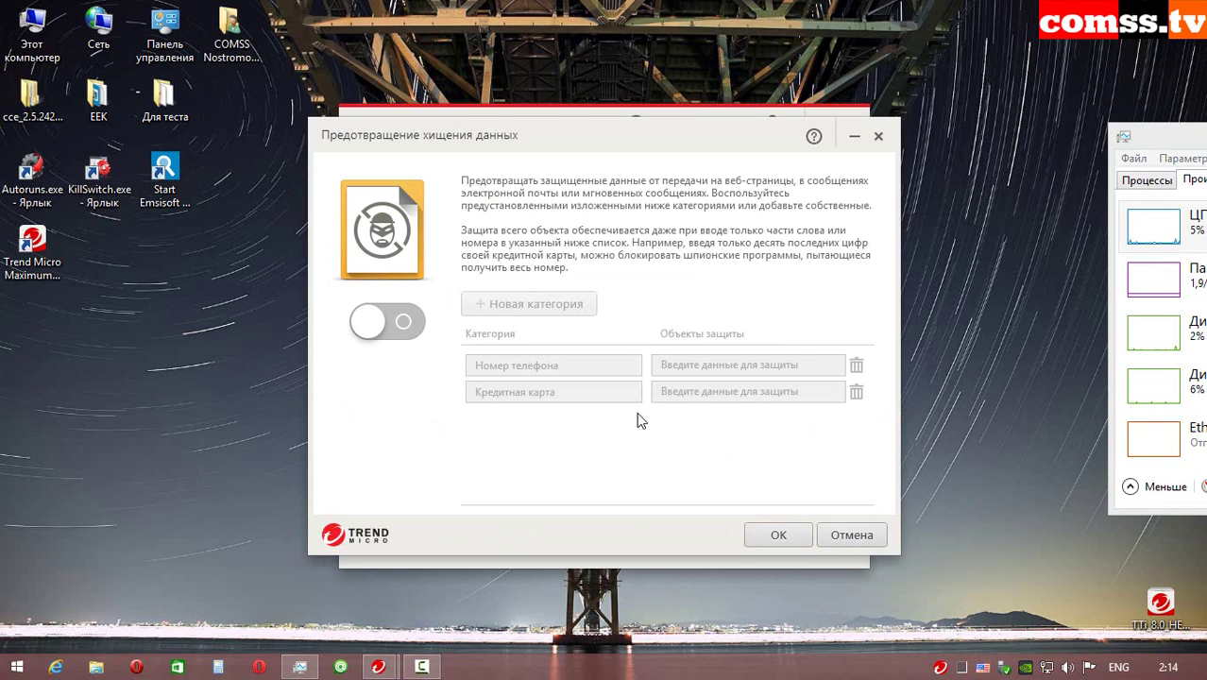
# - Try enabling data theft prevention and adding an empty new category, then discard the changes
pyautogui.click(409, 326)
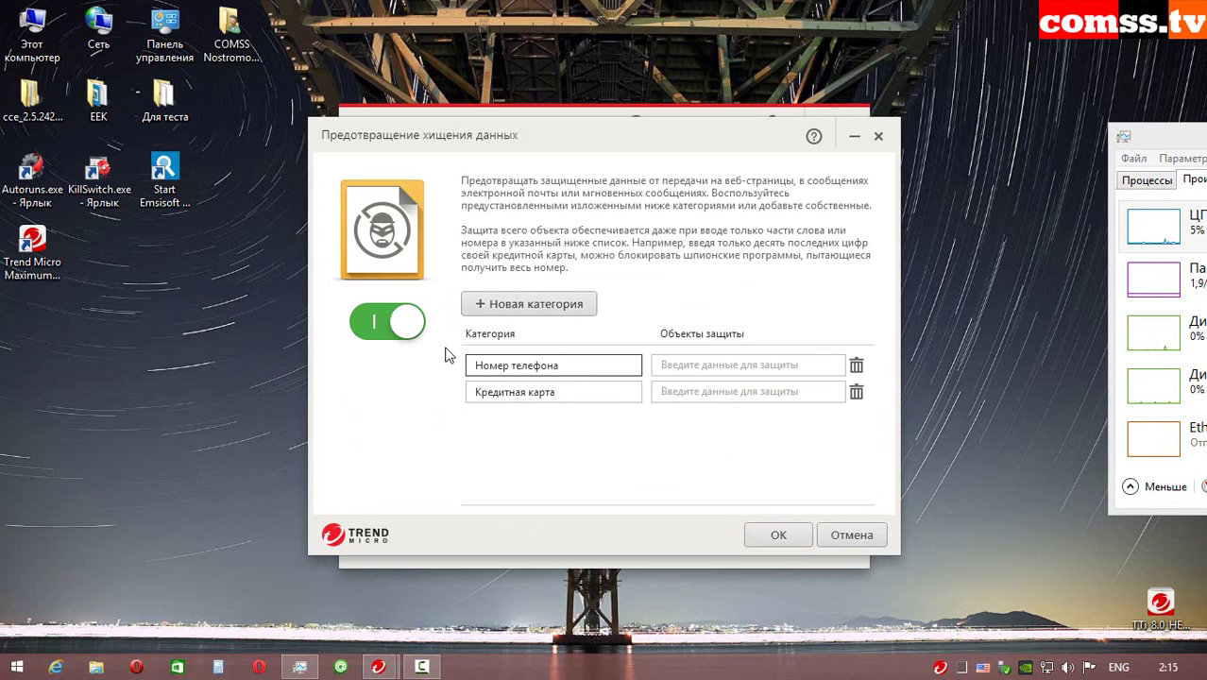
pyautogui.click(586, 363)
pyautogui.click(697, 372)
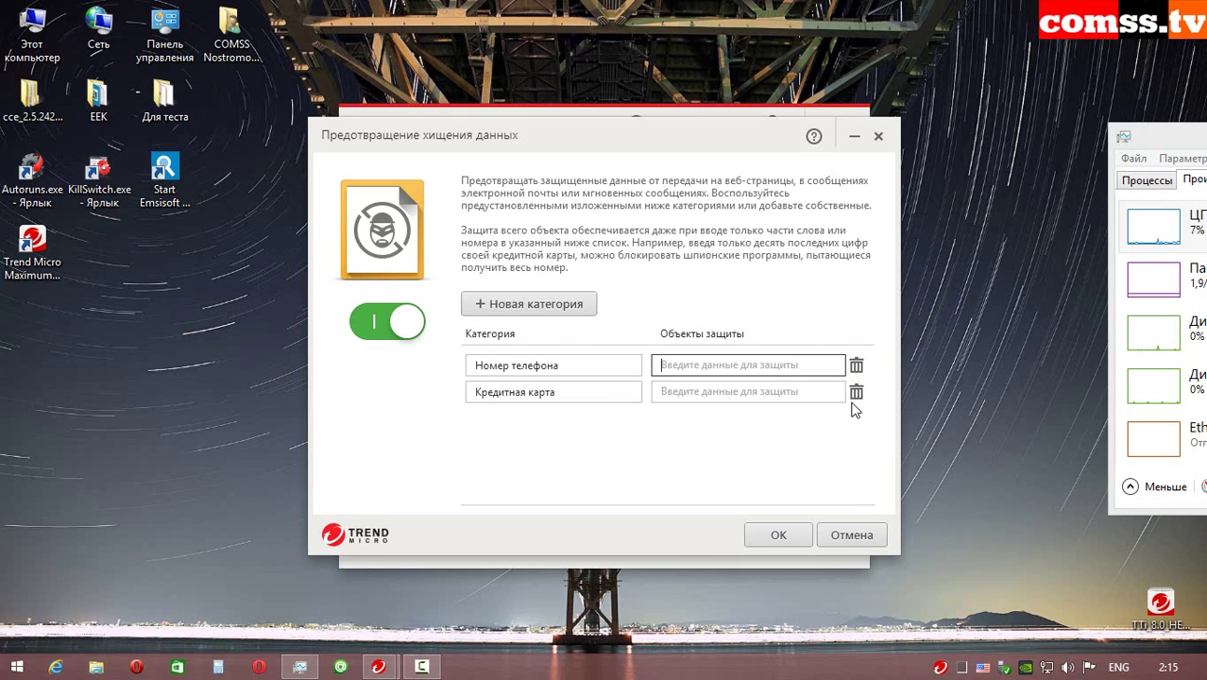
pyautogui.click(567, 309)
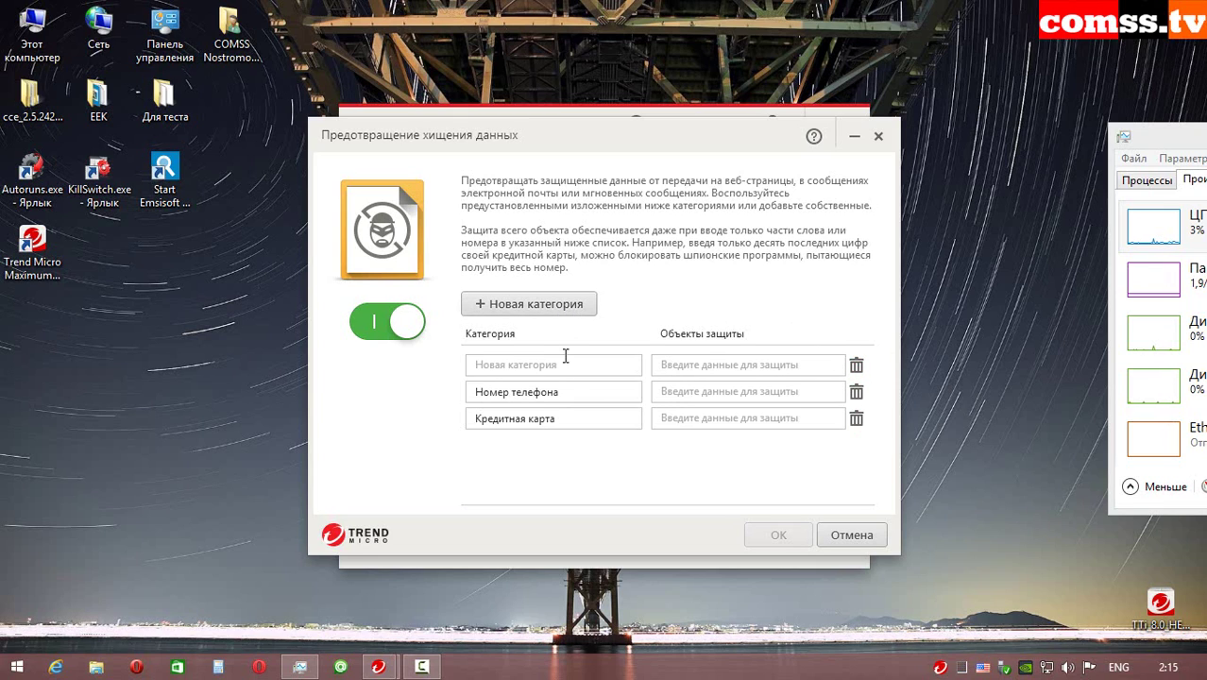
pyautogui.click(557, 365)
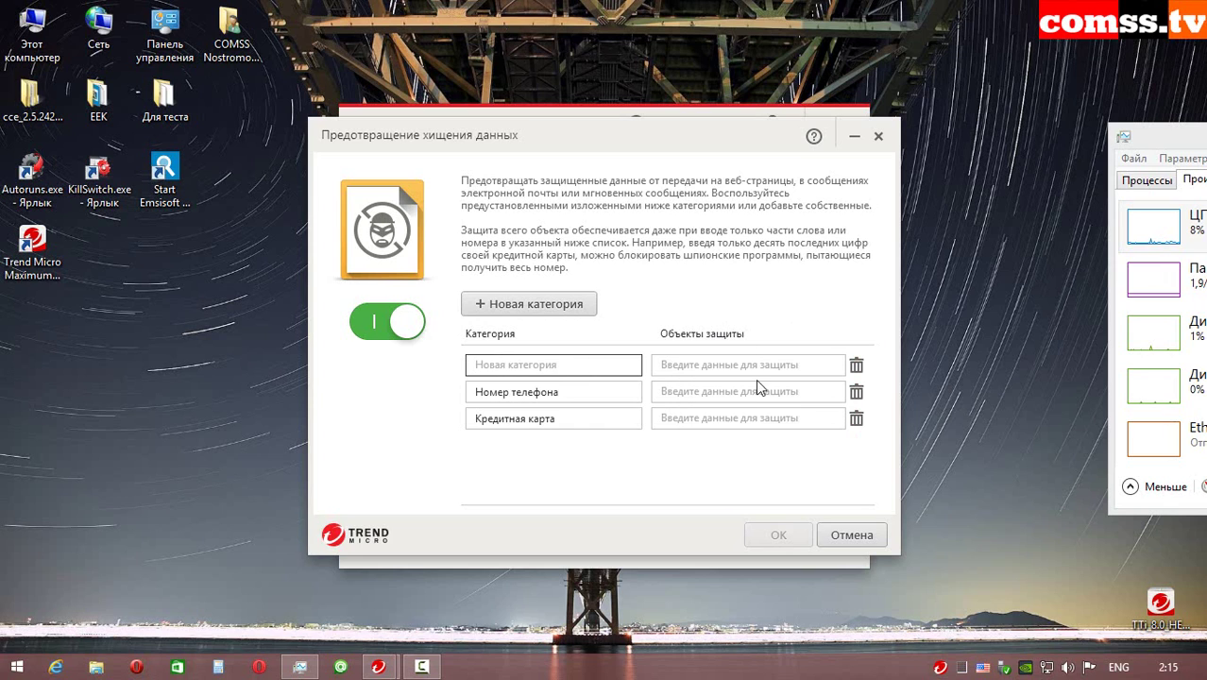
pyautogui.press('Escape')
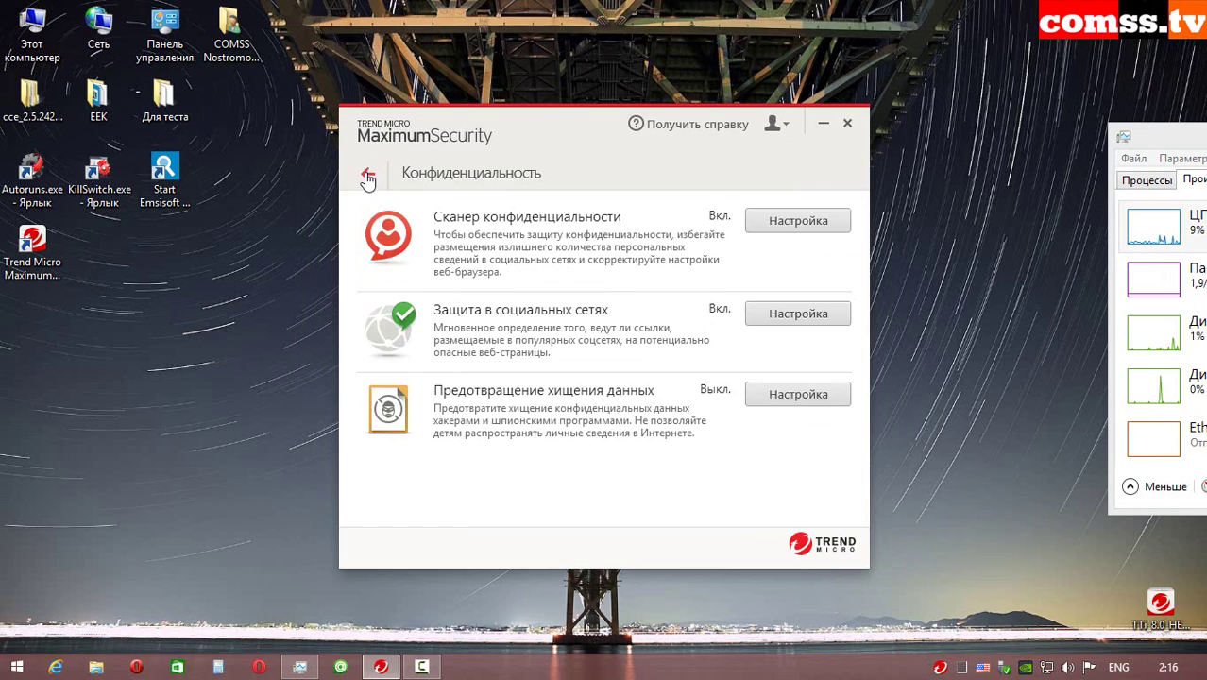
# - Open the Secure Erase settings in the Данные section and turn off future display of their introduction
pyautogui.click(369, 181)
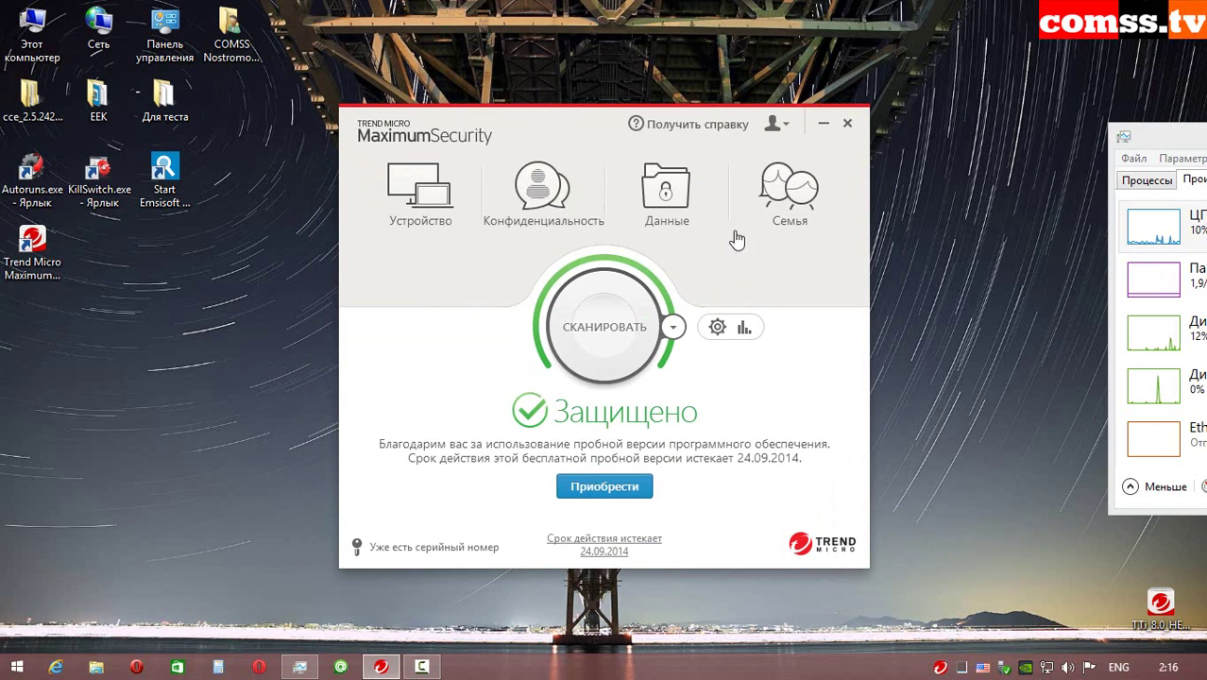
pyautogui.click(675, 194)
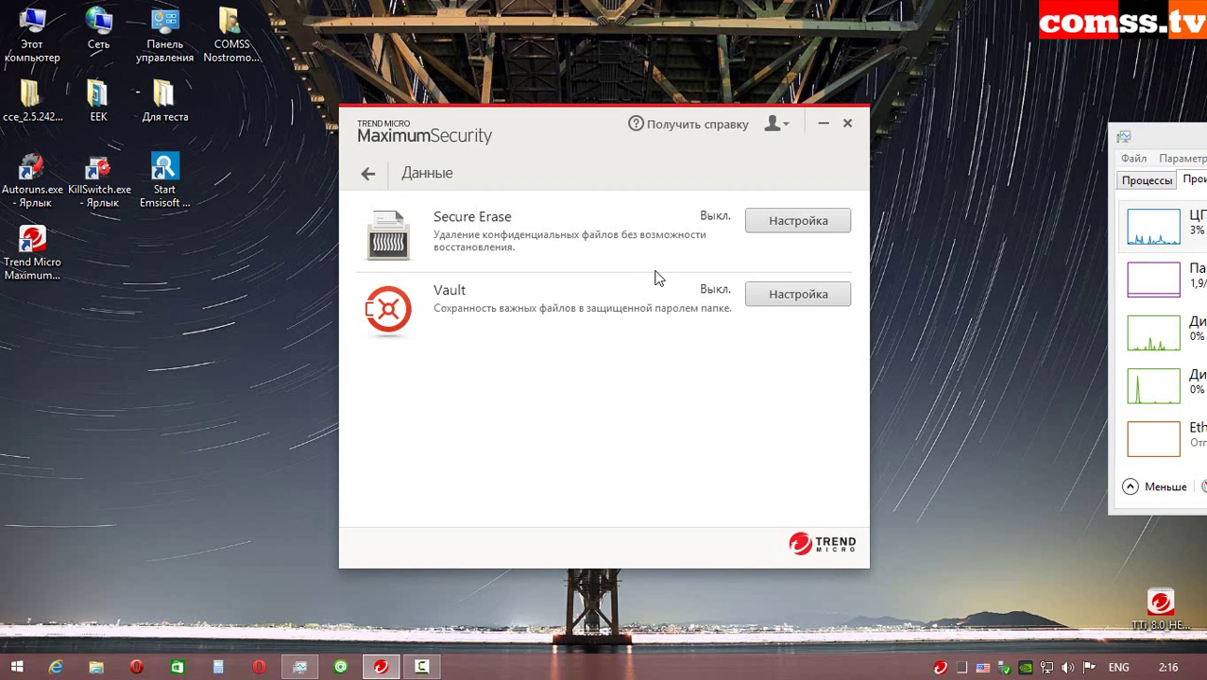
pyautogui.click(807, 223)
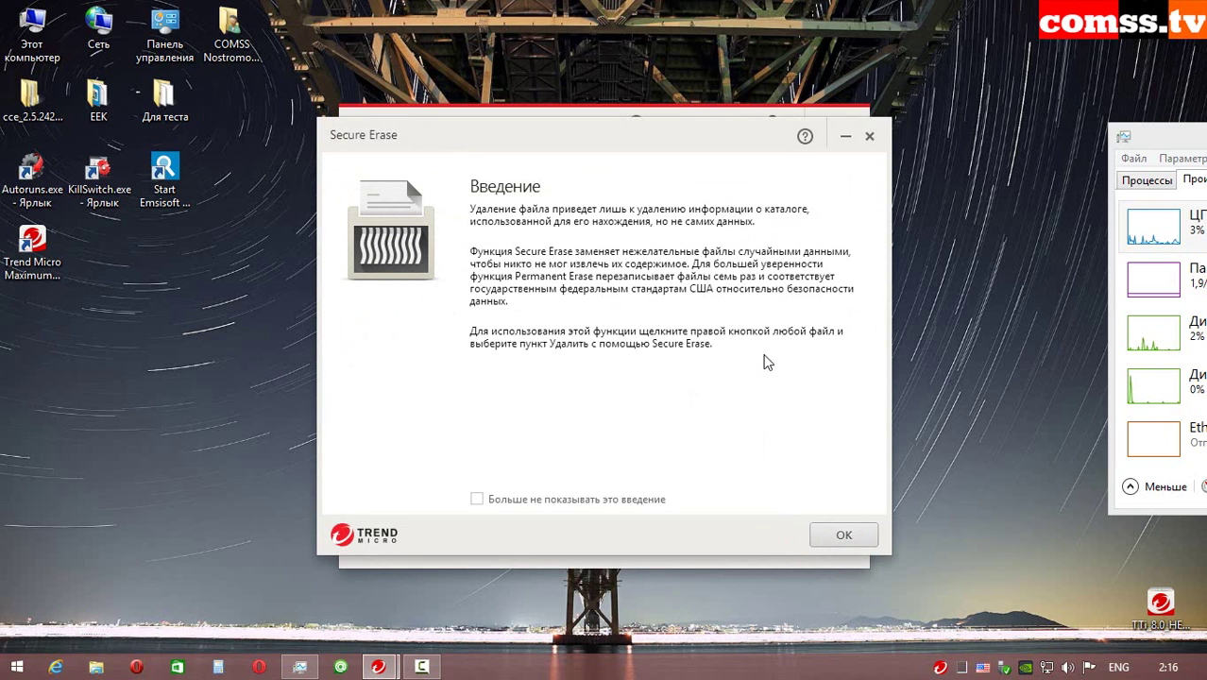
pyautogui.click(477, 499)
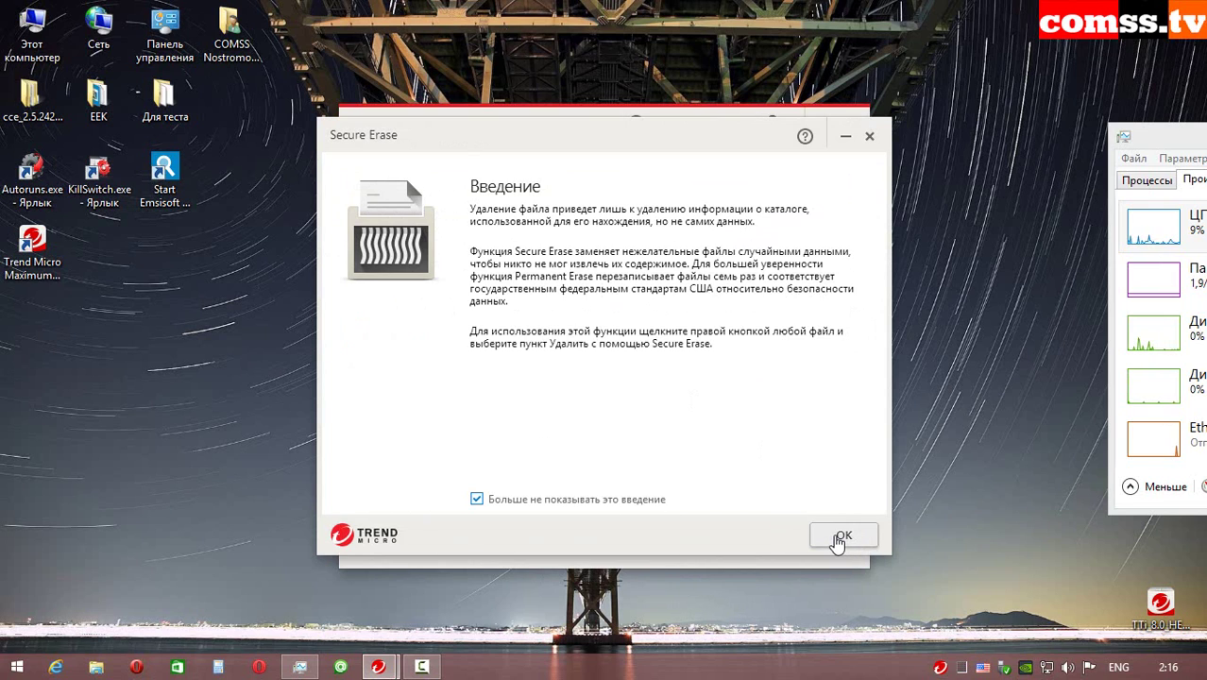
pyautogui.click(837, 536)
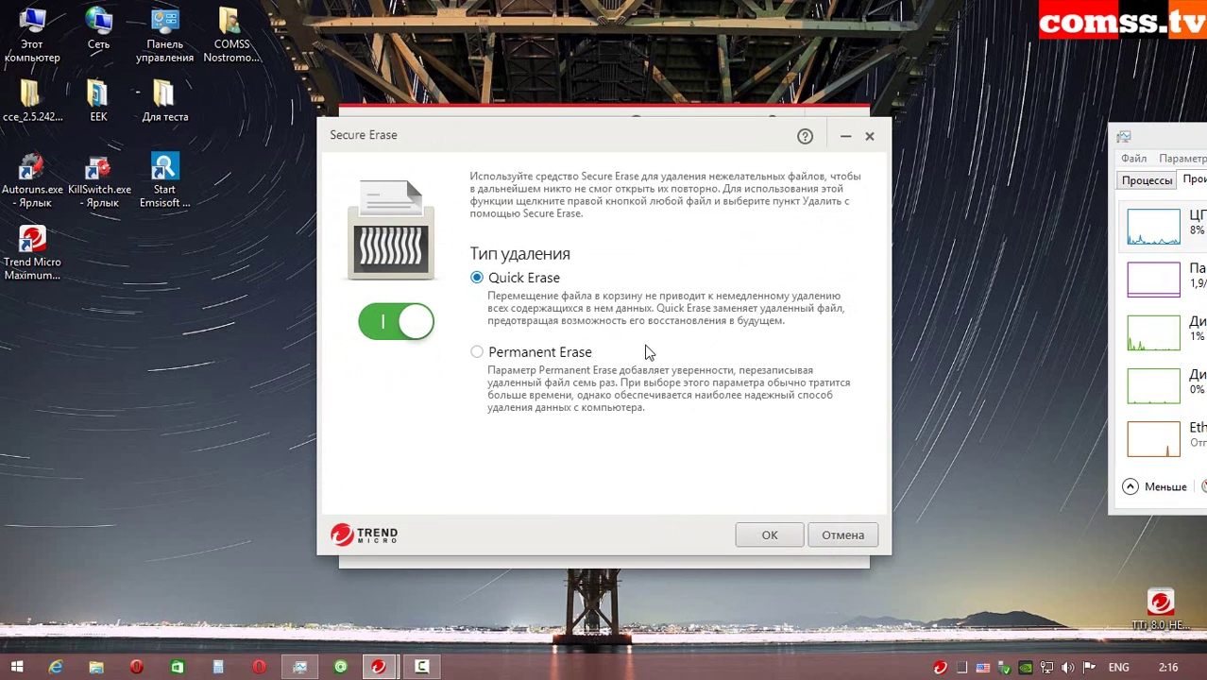
# - Set the Secure Erase deletion type to Permanent Erase and save the settings
pyautogui.click(548, 354)
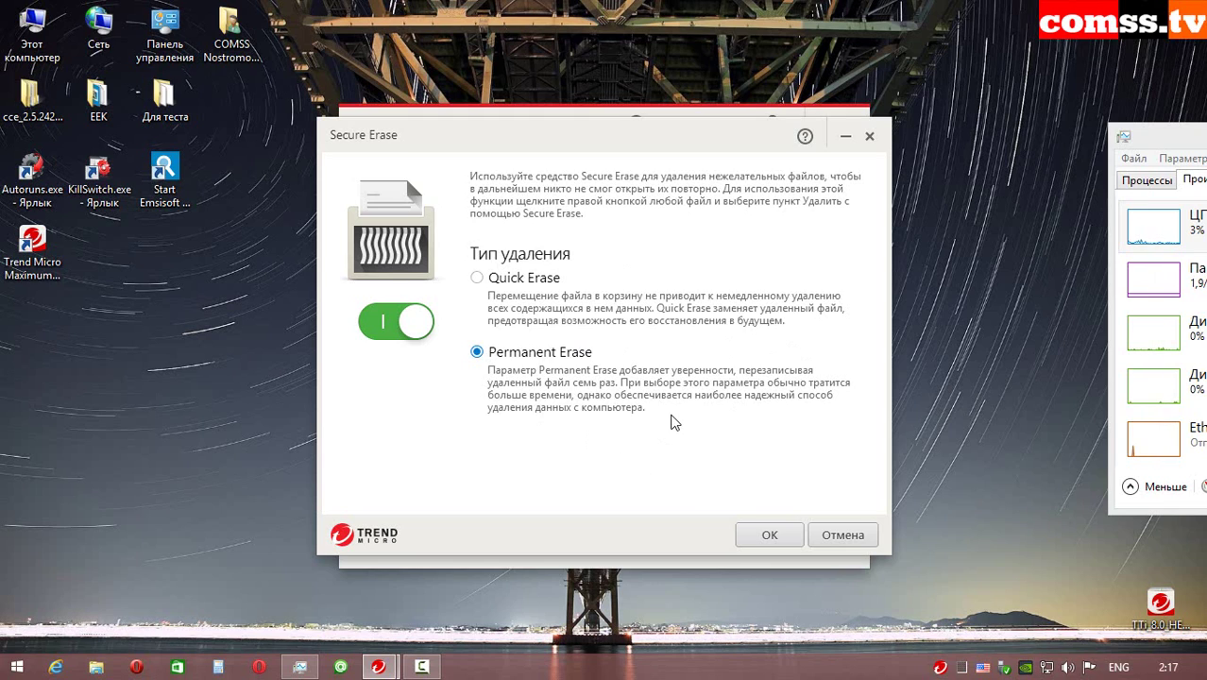
pyautogui.click(770, 535)
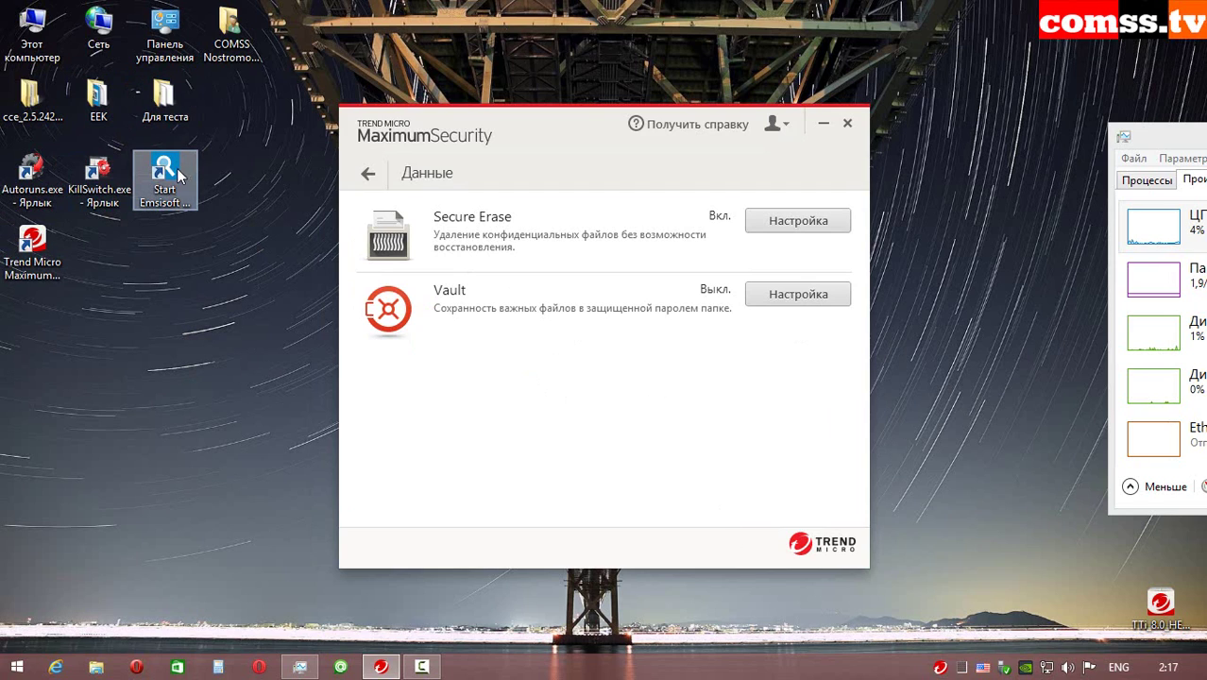
# - Start a Secure Erase deletion of the Для теста desktop folder, then decline the permanent removal
pyautogui.rightClick(166, 106)
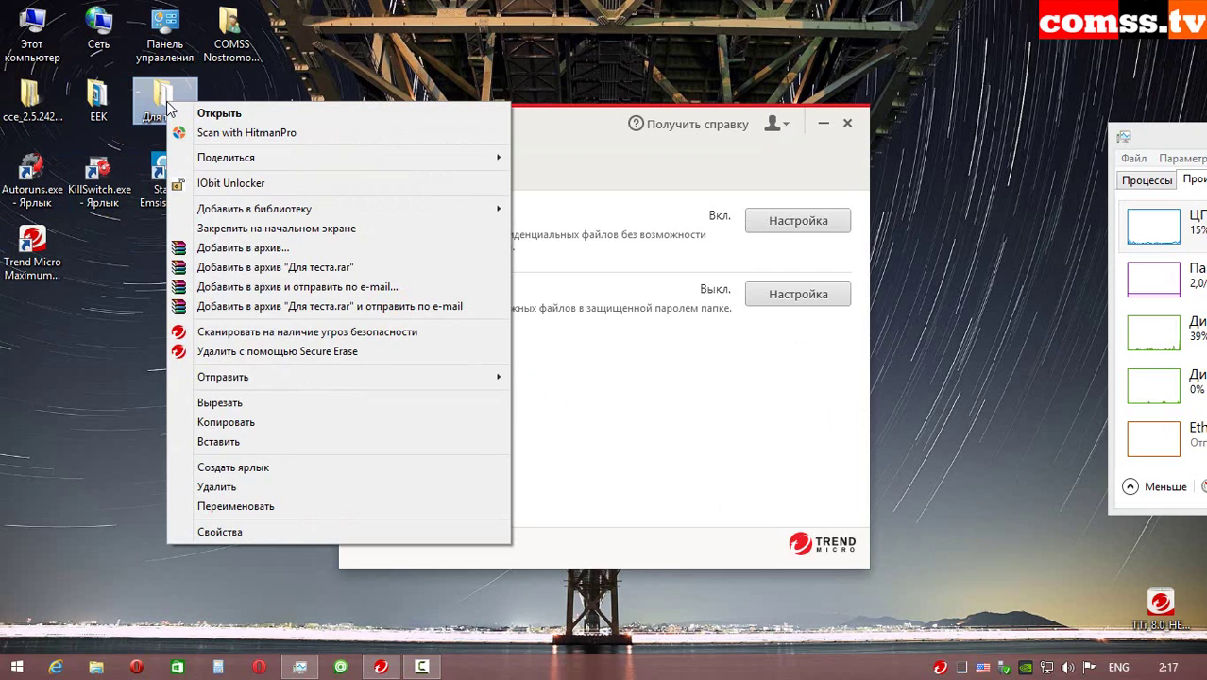
pyautogui.click(256, 352)
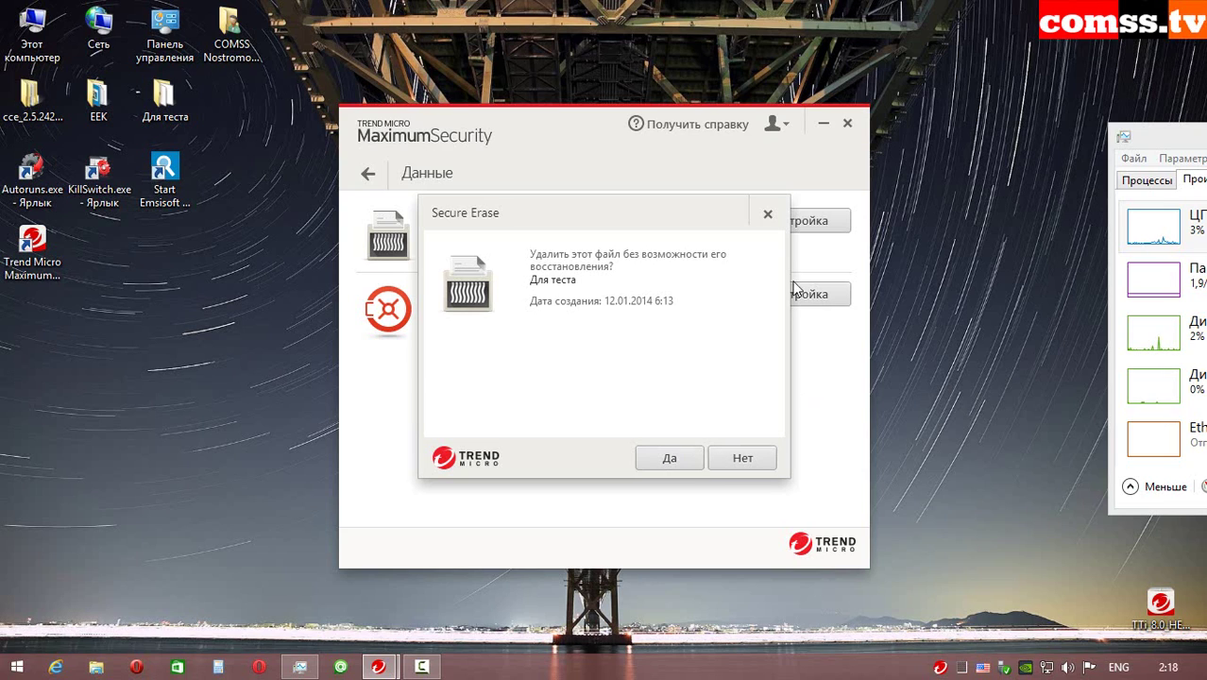
pyautogui.click(742, 458)
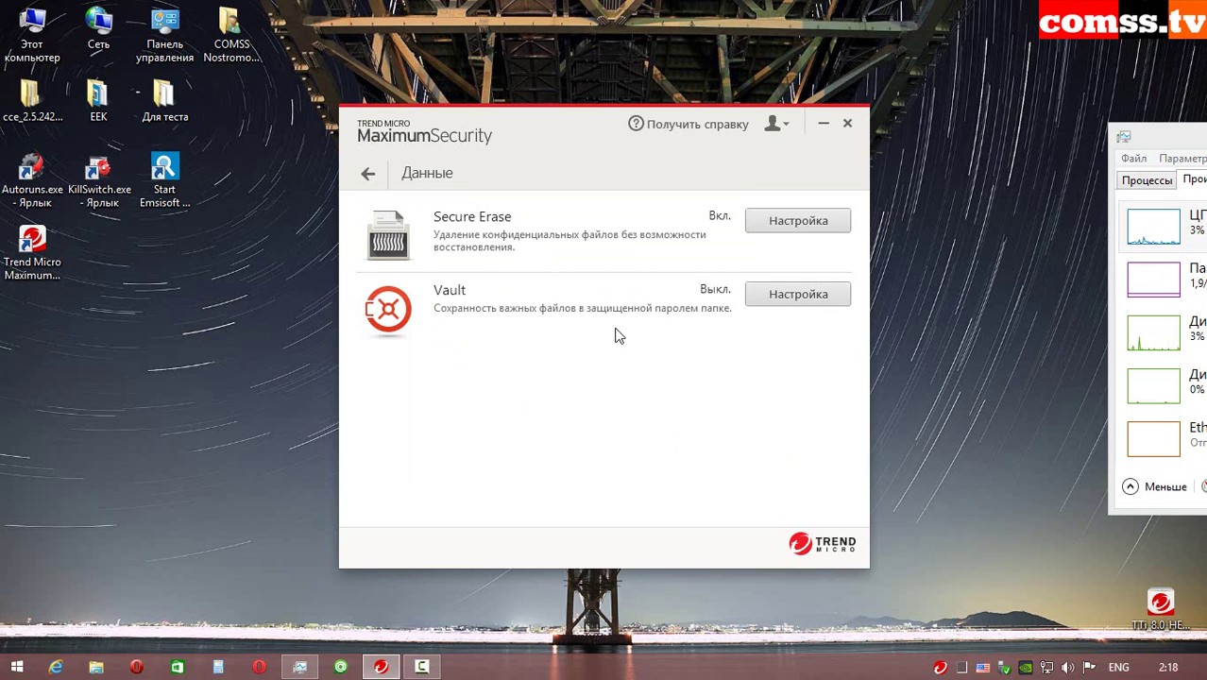
# - Open the Vault settings, turn off future display of their introduction, then close them
pyautogui.click(799, 294)
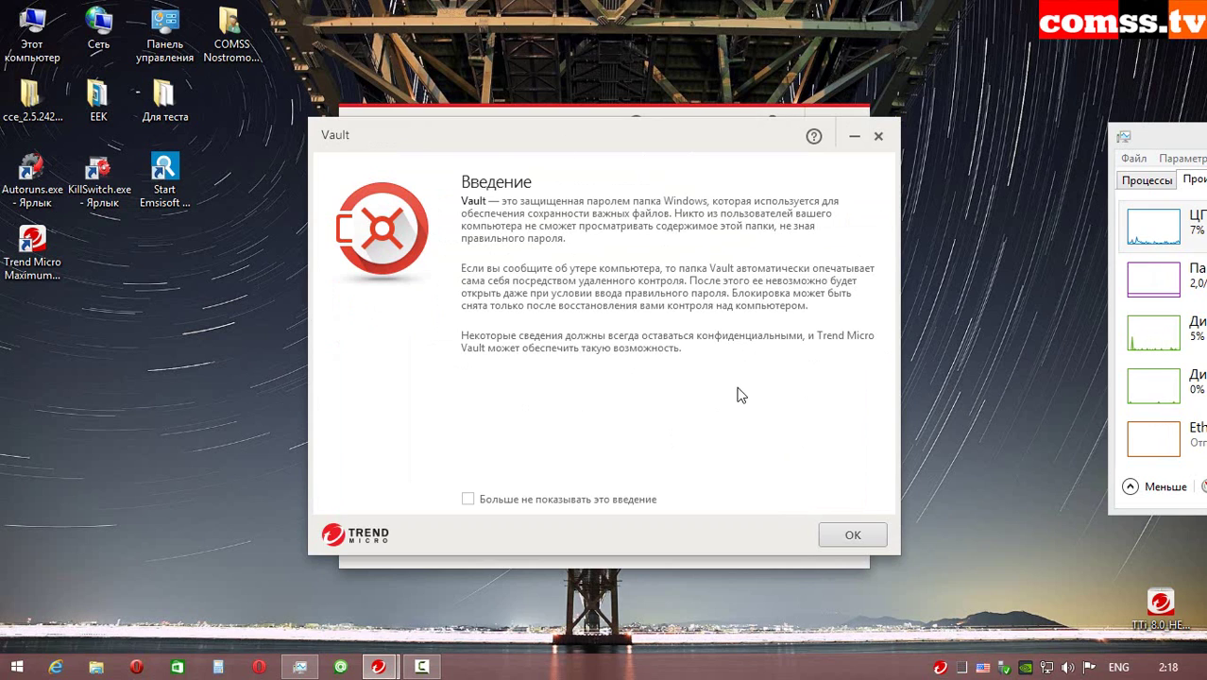
pyautogui.press('space')
pyautogui.click(836, 536)
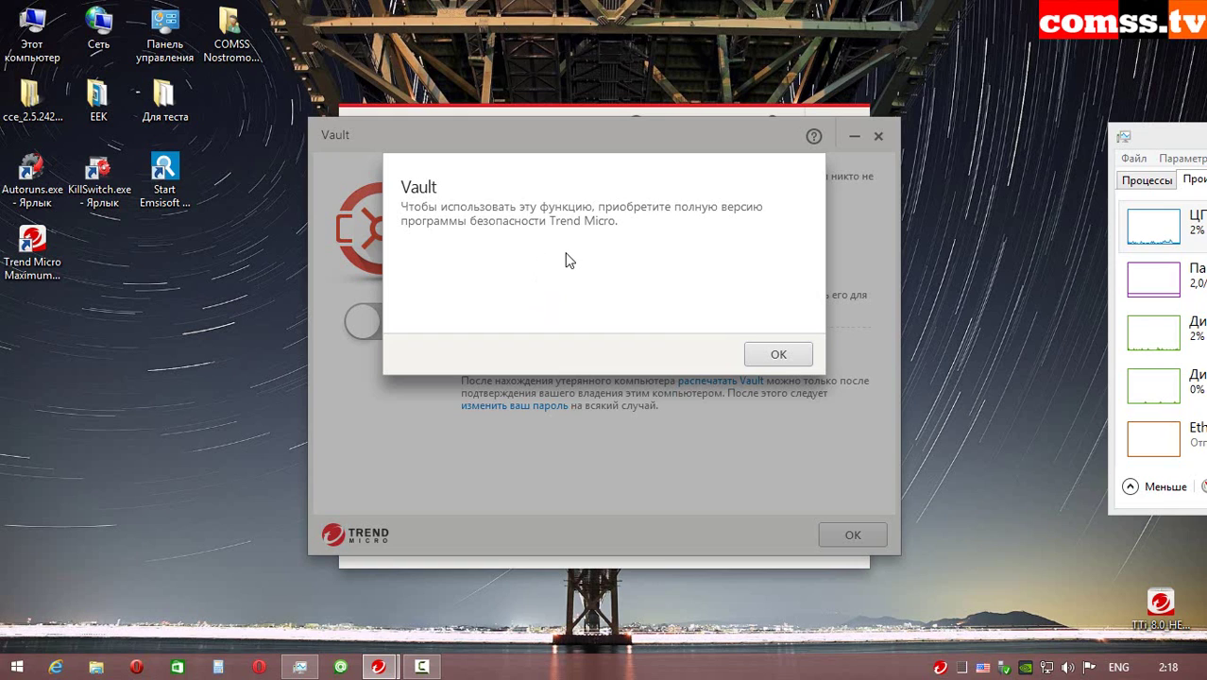
pyautogui.click(777, 355)
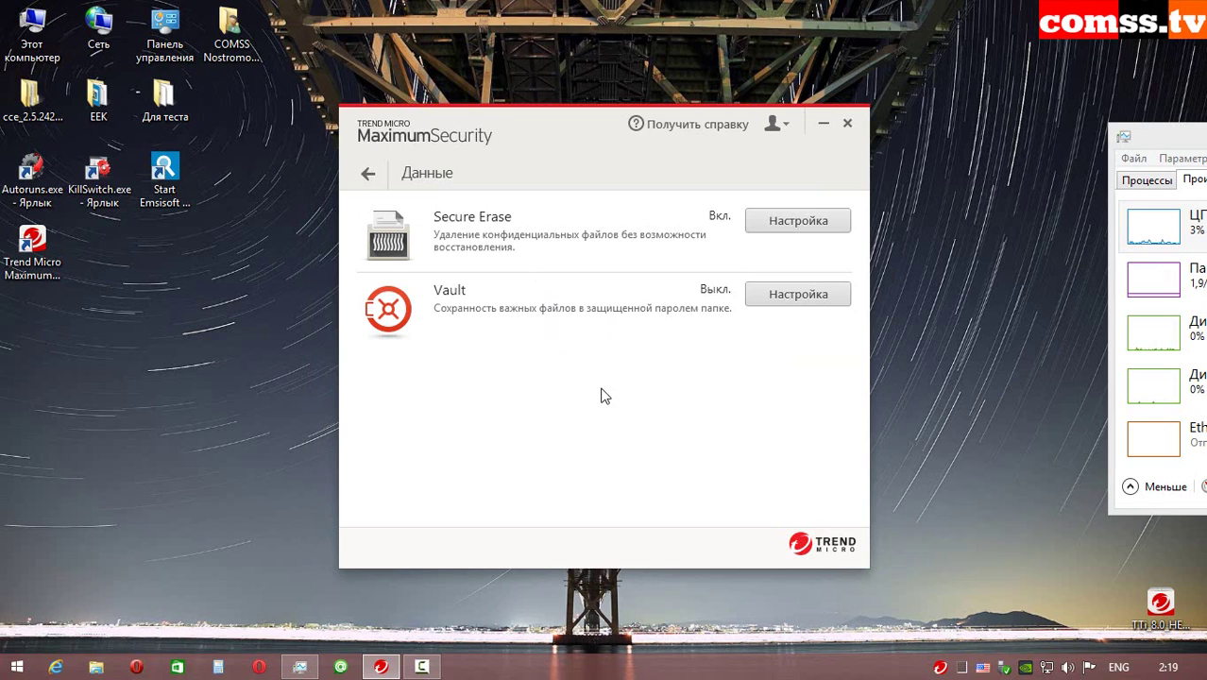
# - Open the Родительский контроль settings in the Семья section and turn off future display of their introduction
pyautogui.click(368, 173)
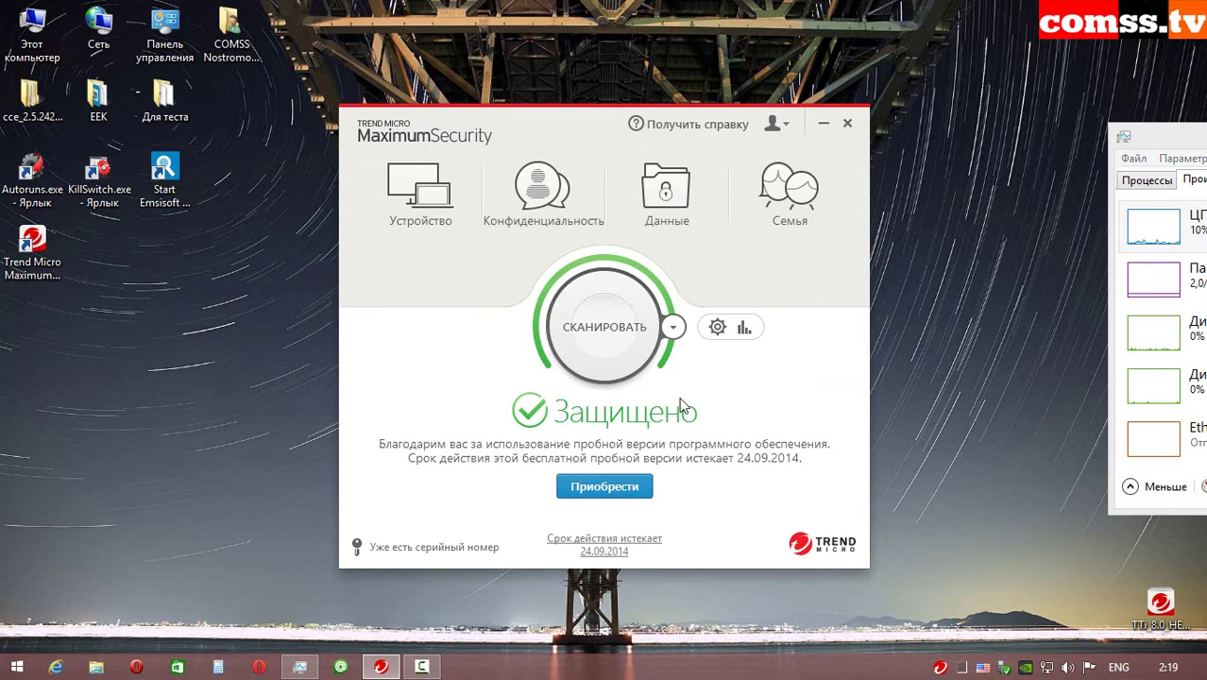
pyautogui.click(791, 197)
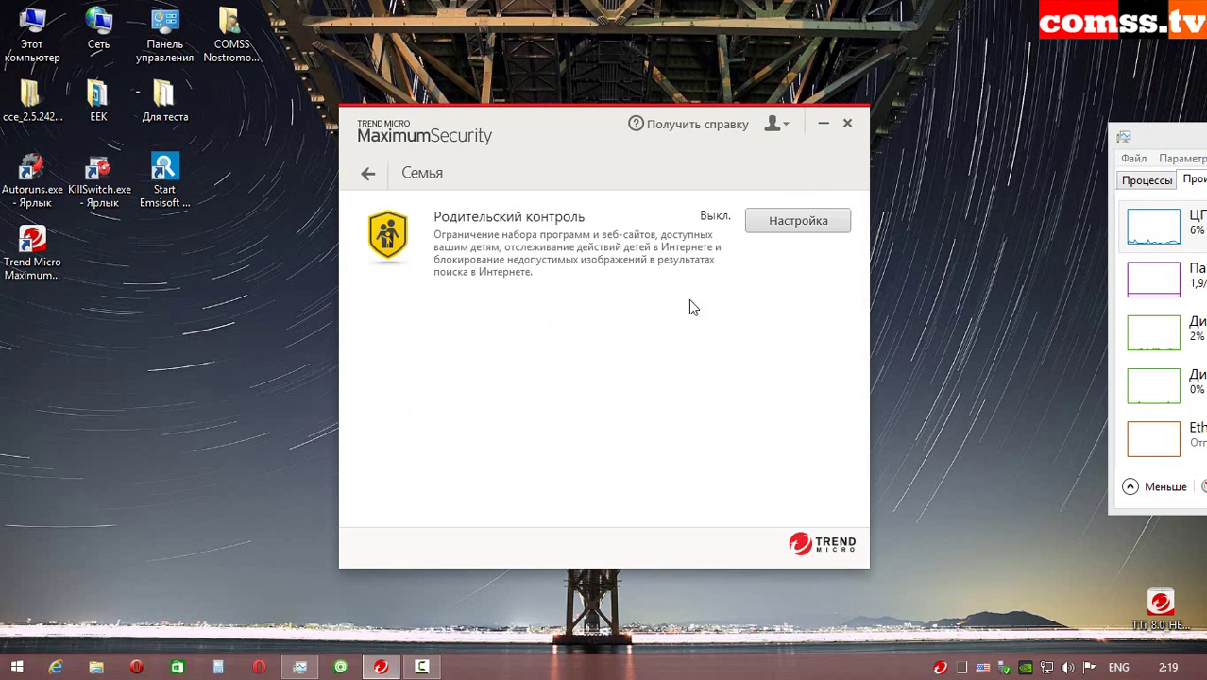
pyautogui.click(786, 224)
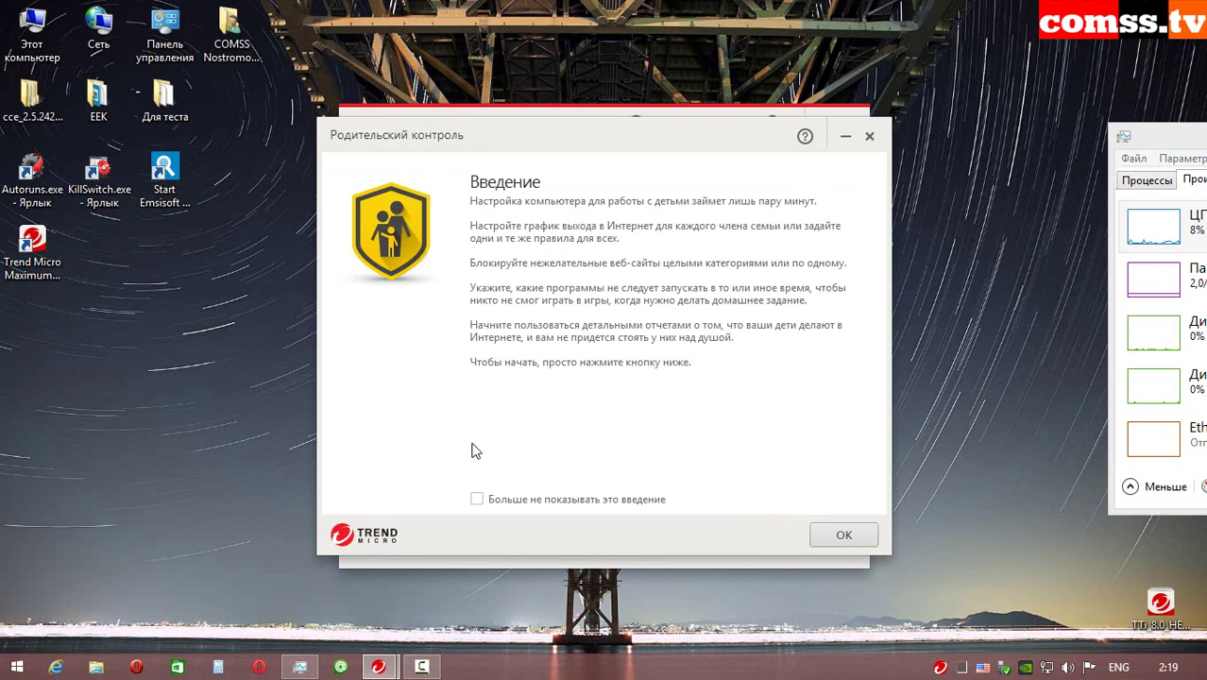
pyautogui.click(535, 502)
pyautogui.click(841, 536)
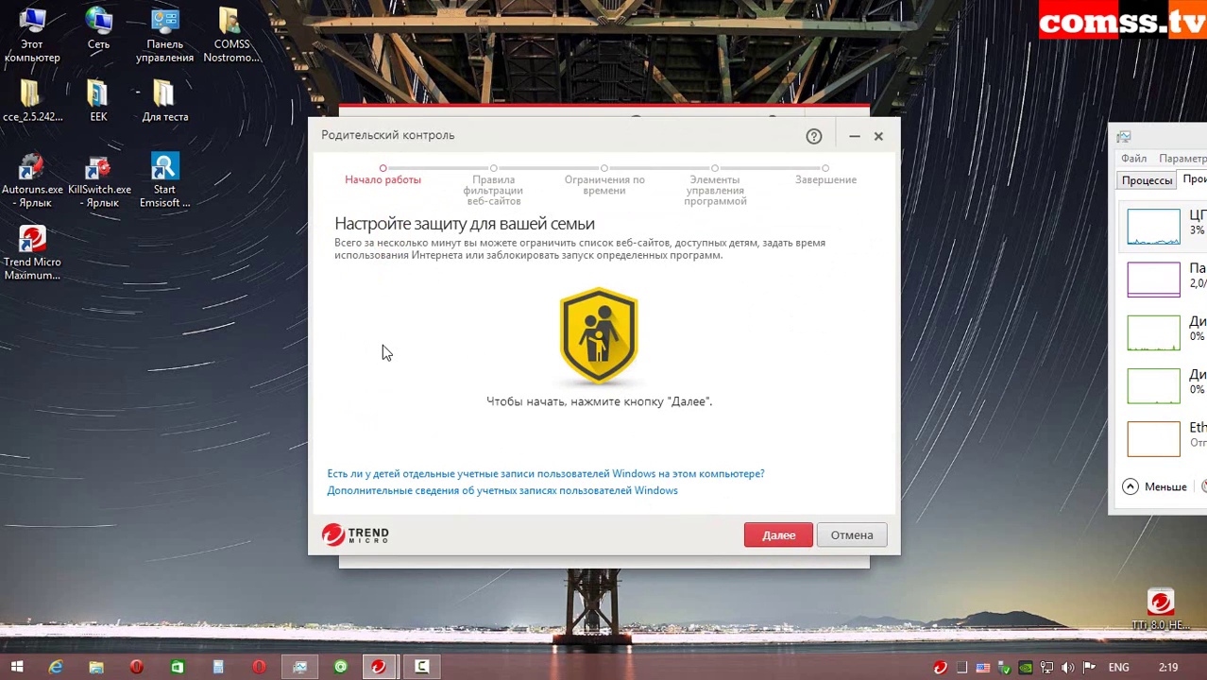
# - Examine the options for children's Windows accounts and the additional account information, then return to the start of the parental control setup
pyautogui.click(580, 478)
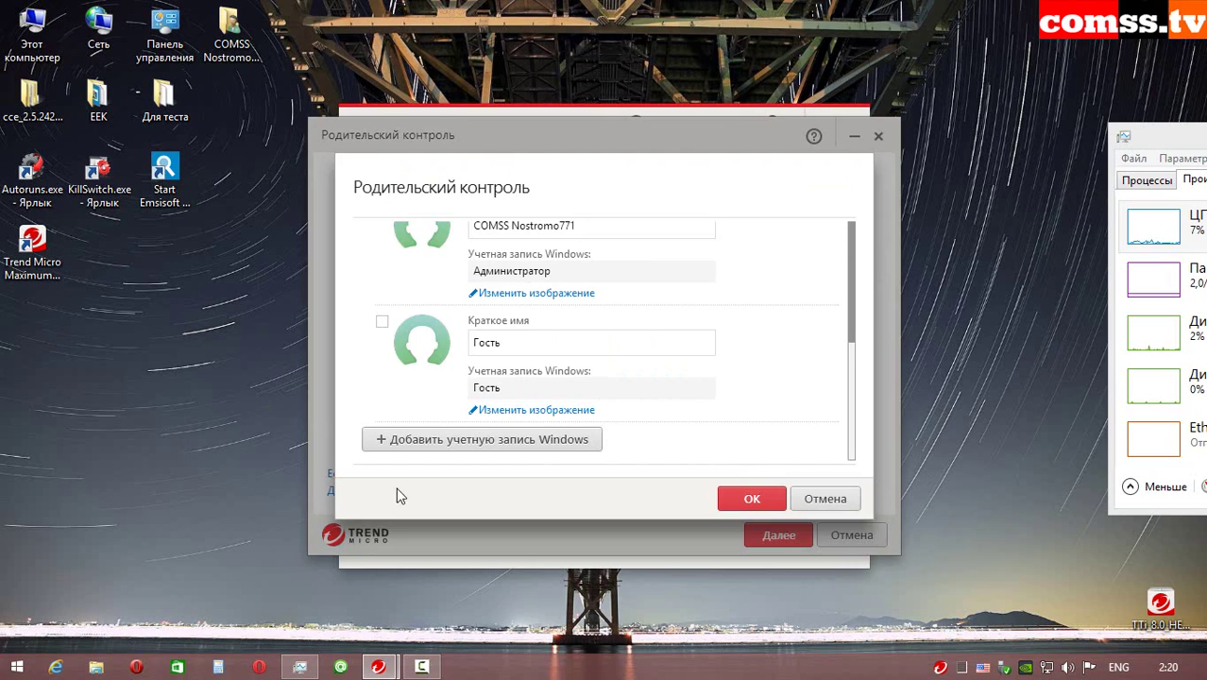
pyautogui.click(531, 444)
pyautogui.hotkey('alt', 'F4')
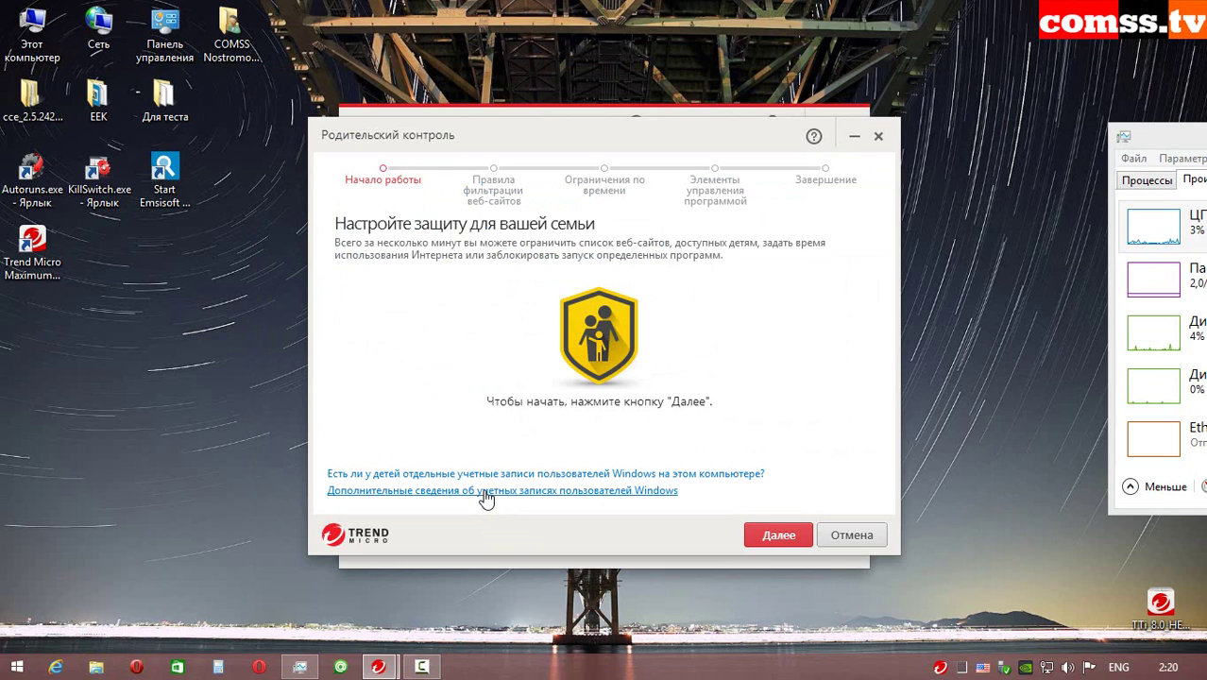
pyautogui.click(485, 492)
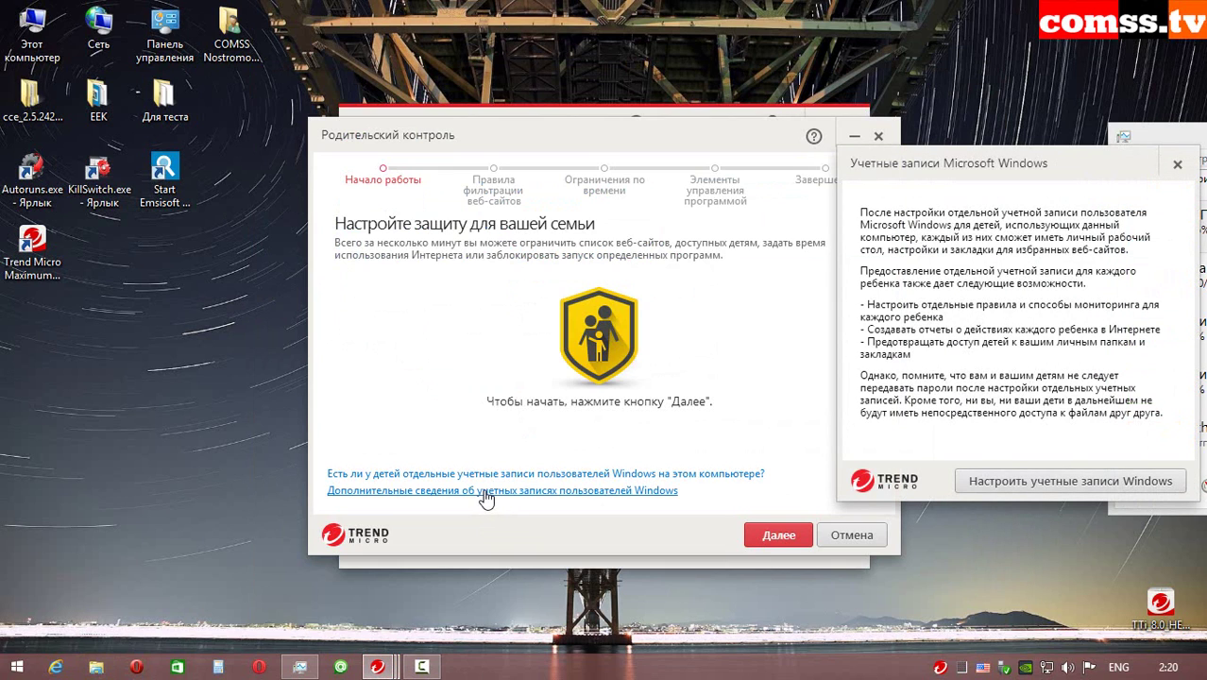
pyautogui.click(1081, 487)
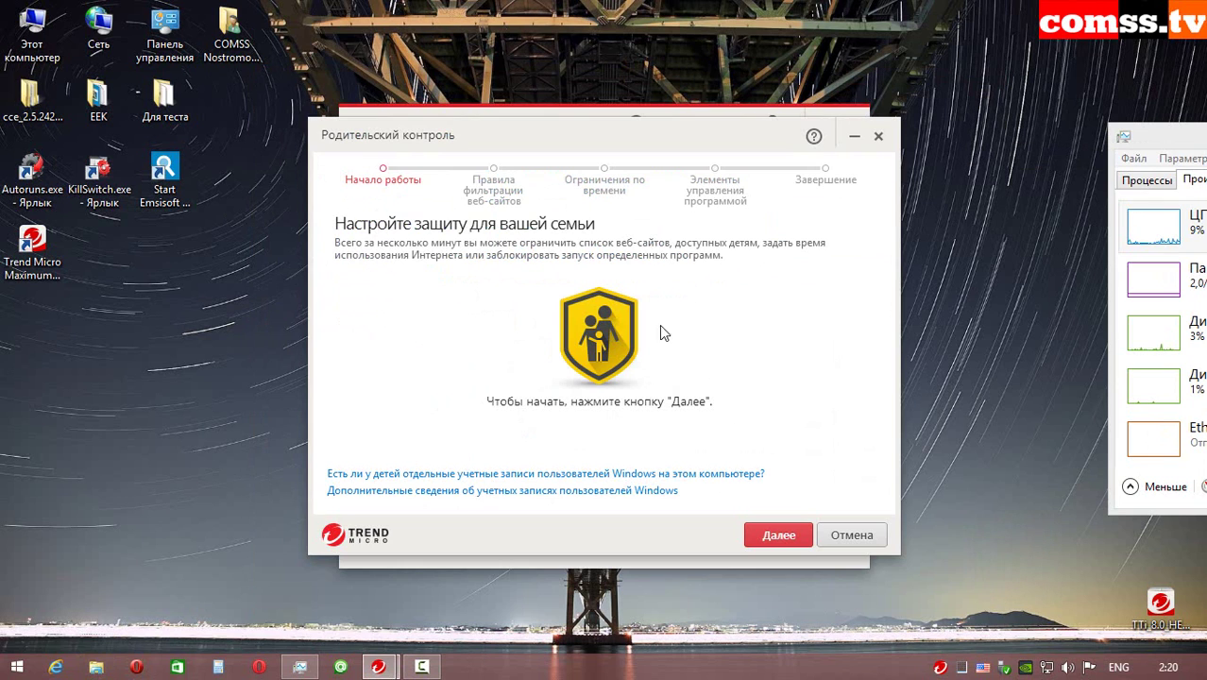
# - In the website filtering rules, enable safe search filtering and blocking of unverified sites, keeping the rules switched on
pyautogui.click(779, 535)
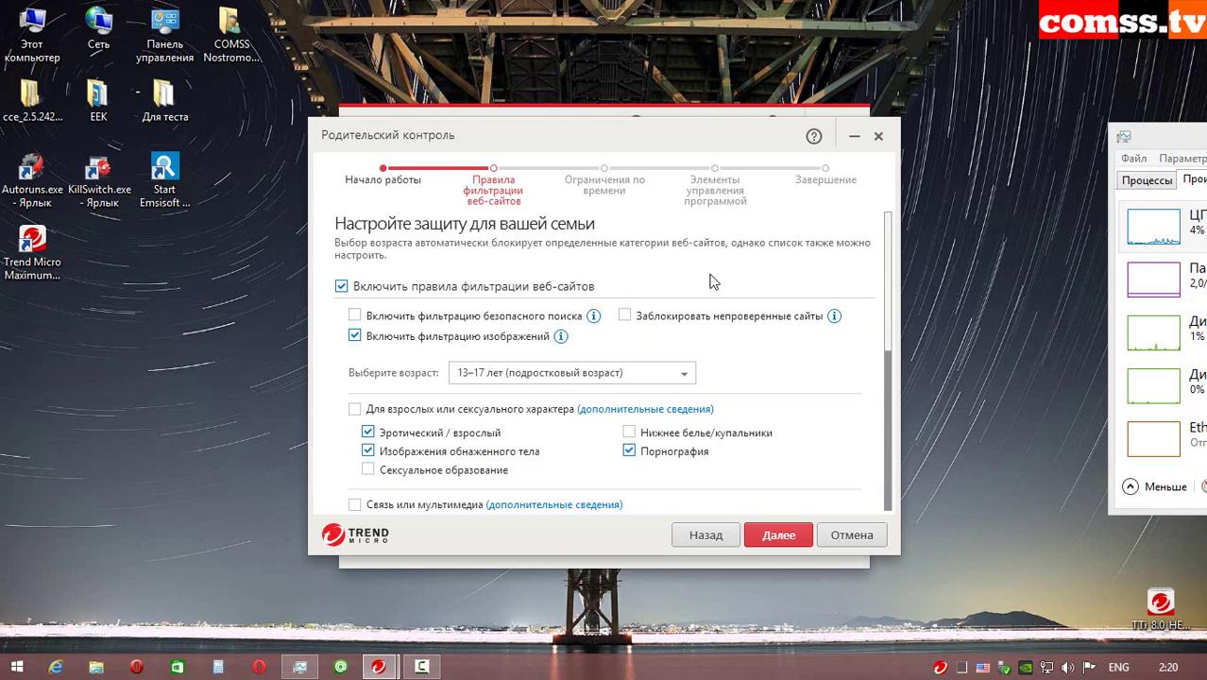
pyautogui.click(520, 287)
pyautogui.click(405, 290)
pyautogui.click(397, 323)
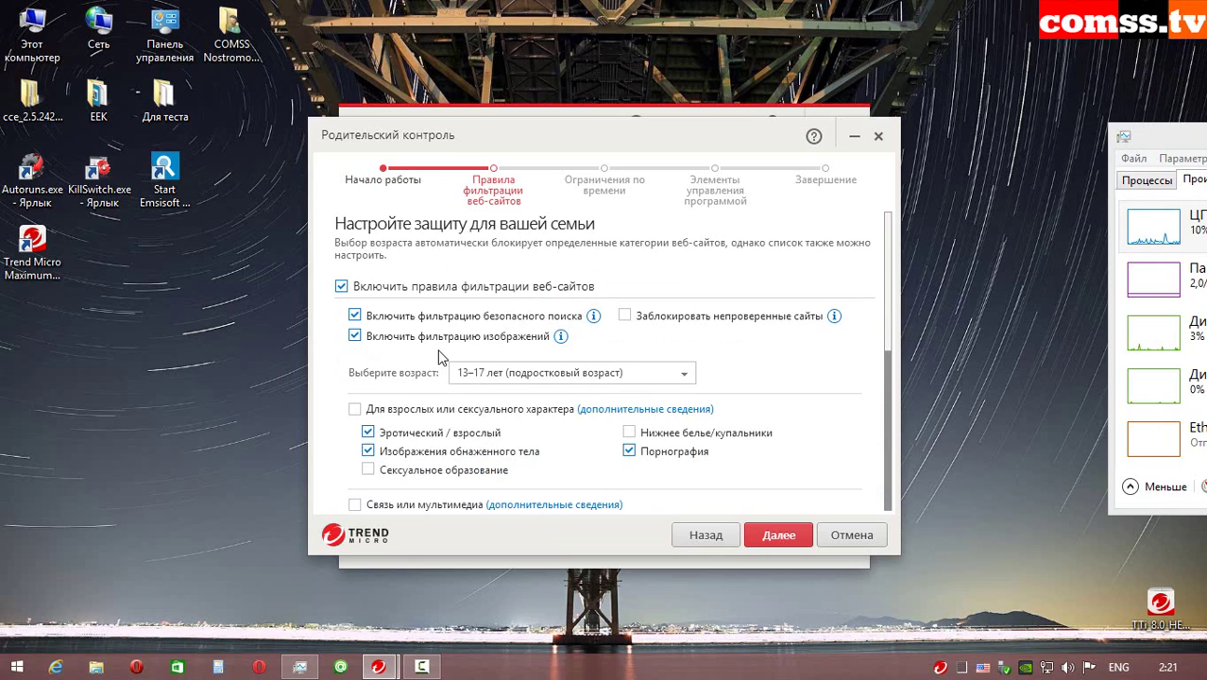
pyautogui.click(640, 321)
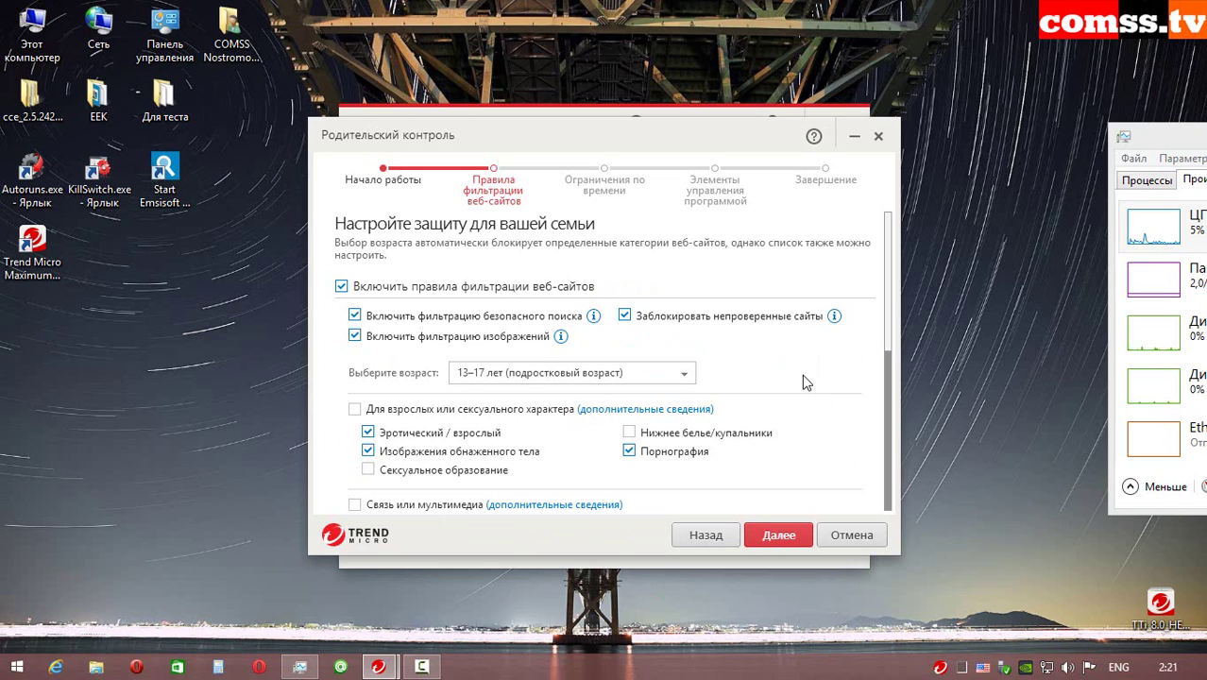
# - Set the filtering age to Пользовательский, review the blocked website categories and continue to the time restrictions
pyautogui.click(684, 375)
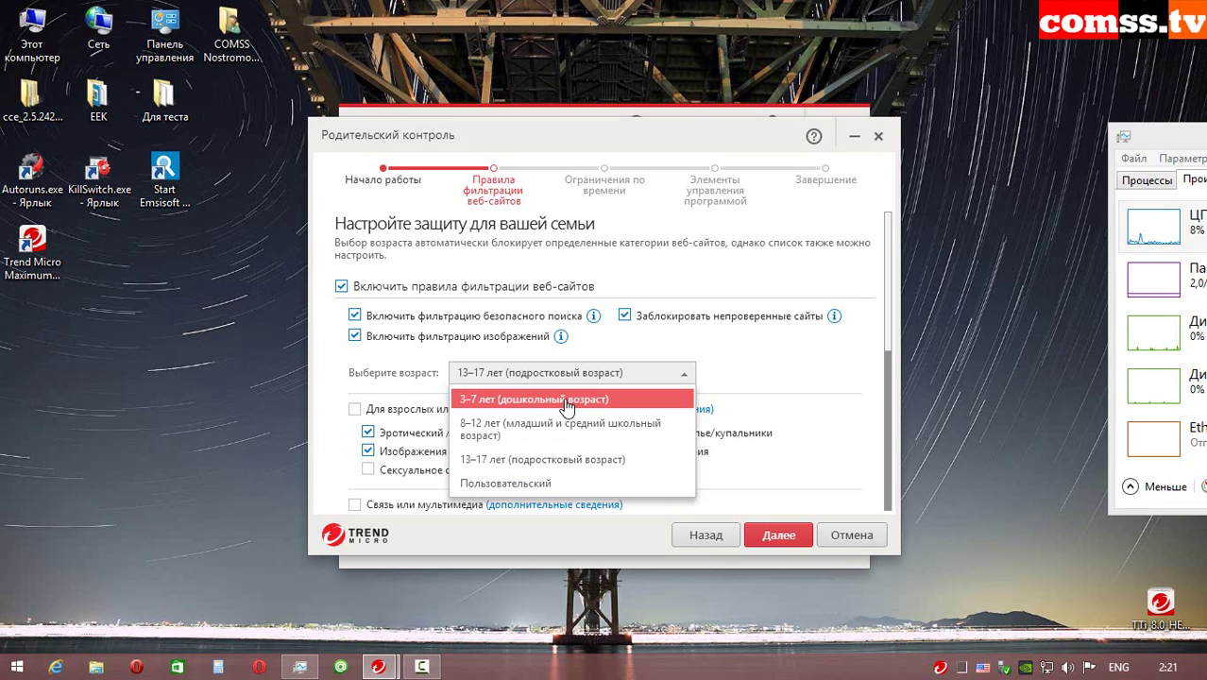
pyautogui.click(549, 484)
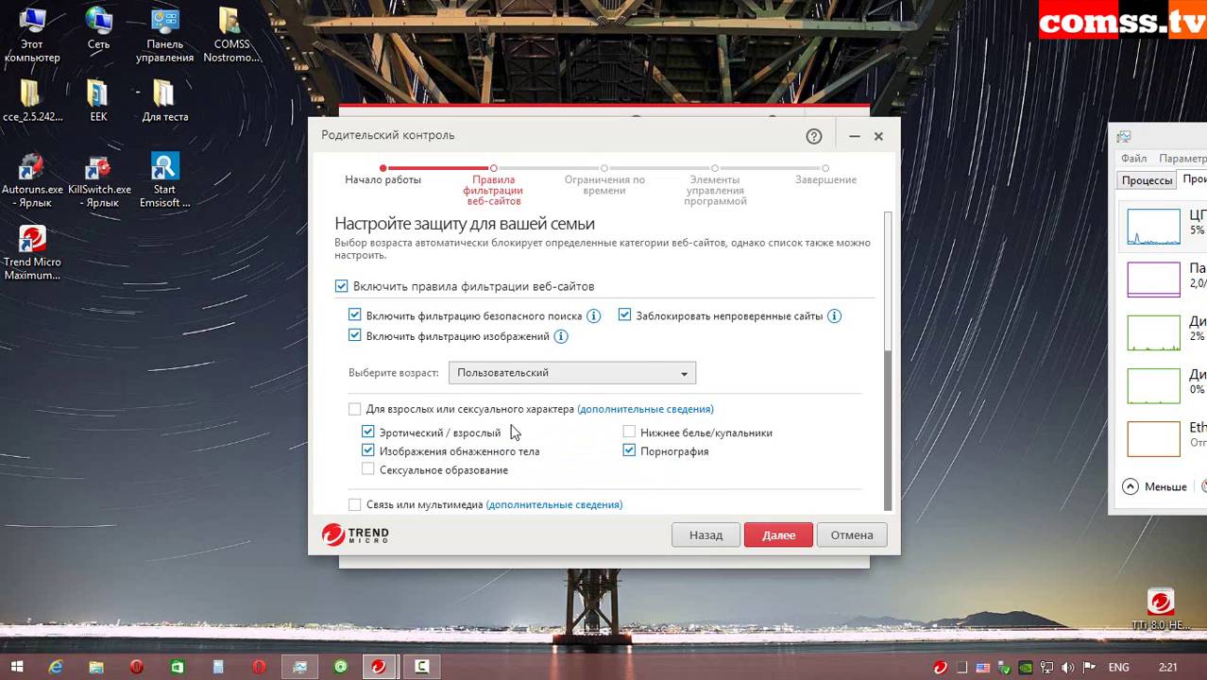
pyautogui.scroll(-3, 893, 336)
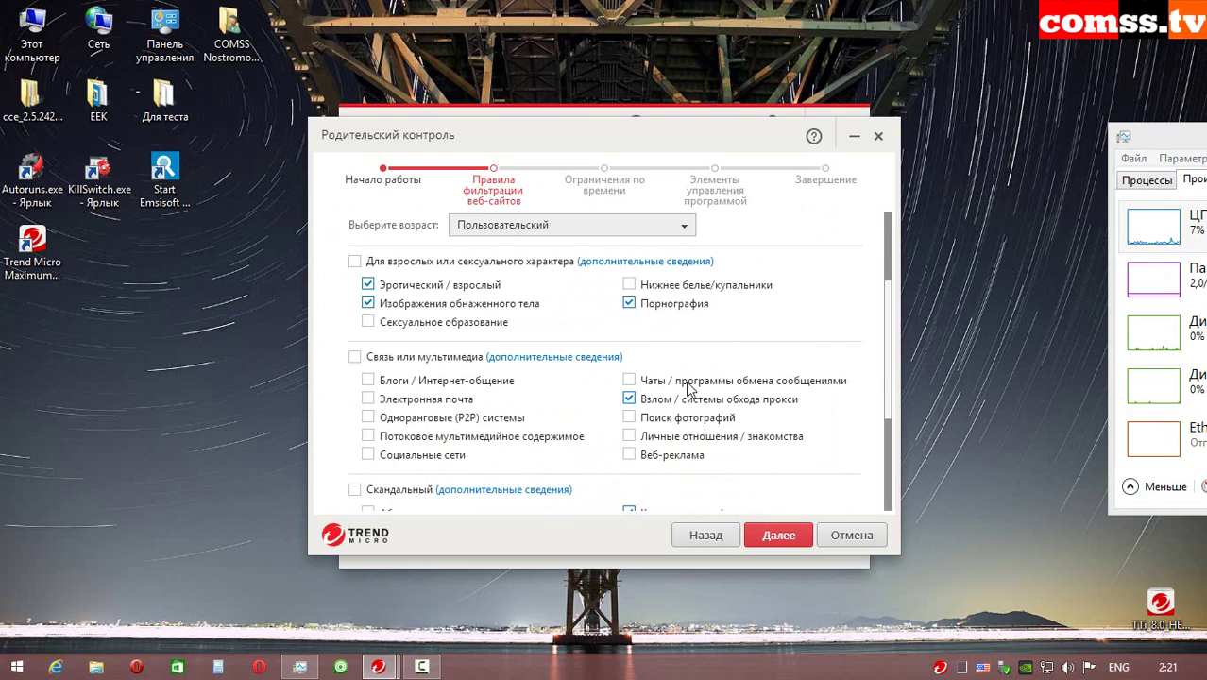
pyautogui.scroll(-3, 515, 413)
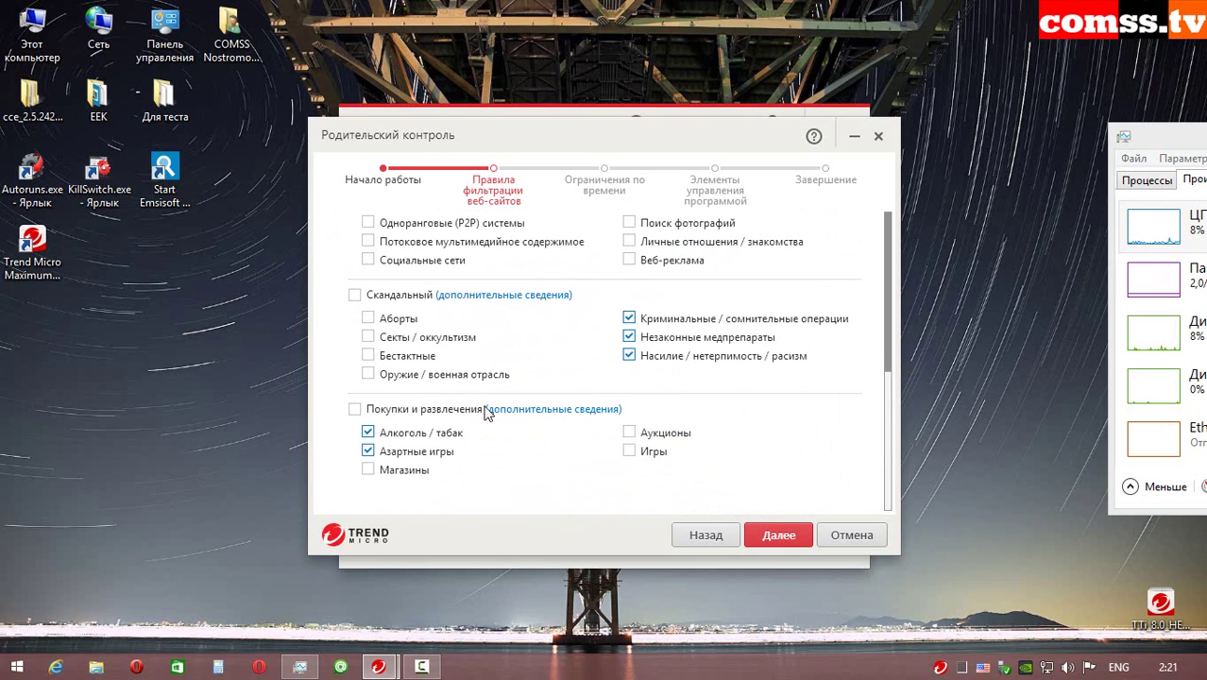
pyautogui.press('Return')
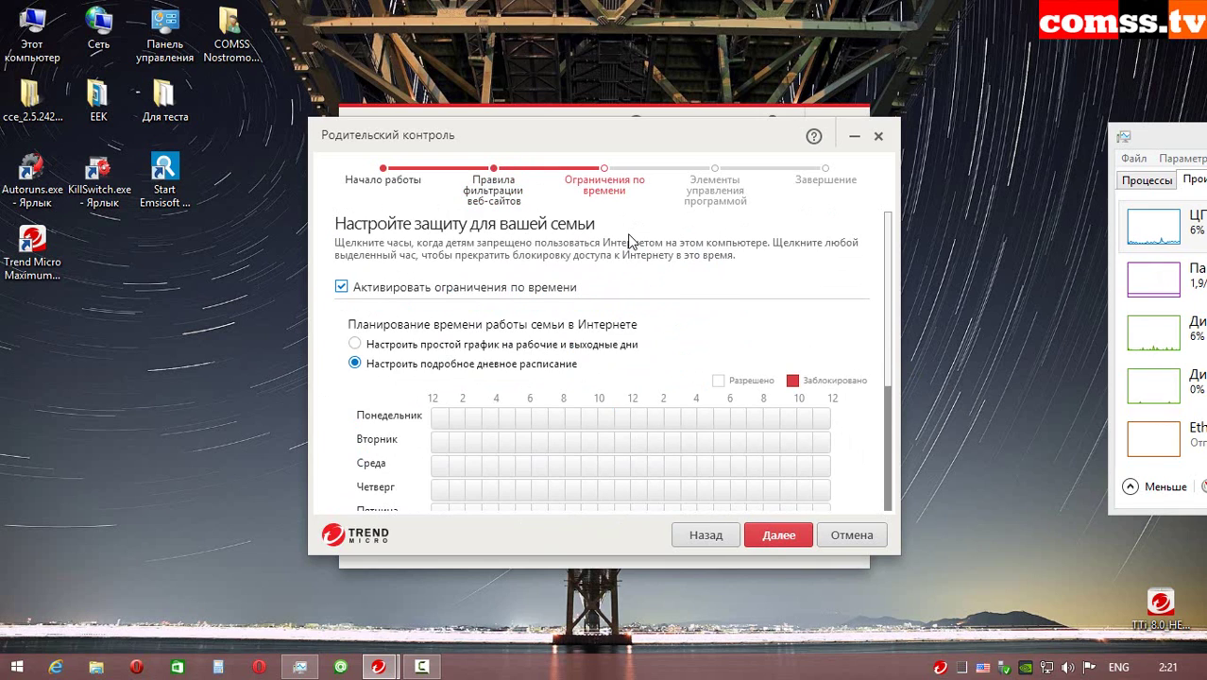
# - Use the simple schedule to block 3–4 AM, 6–7 AM and 2–3 PM on workdays, and 1–2 AM, 8–9 AM and 7–8 PM on weekends
pyautogui.click(481, 290)
pyautogui.click(487, 293)
pyautogui.click(465, 345)
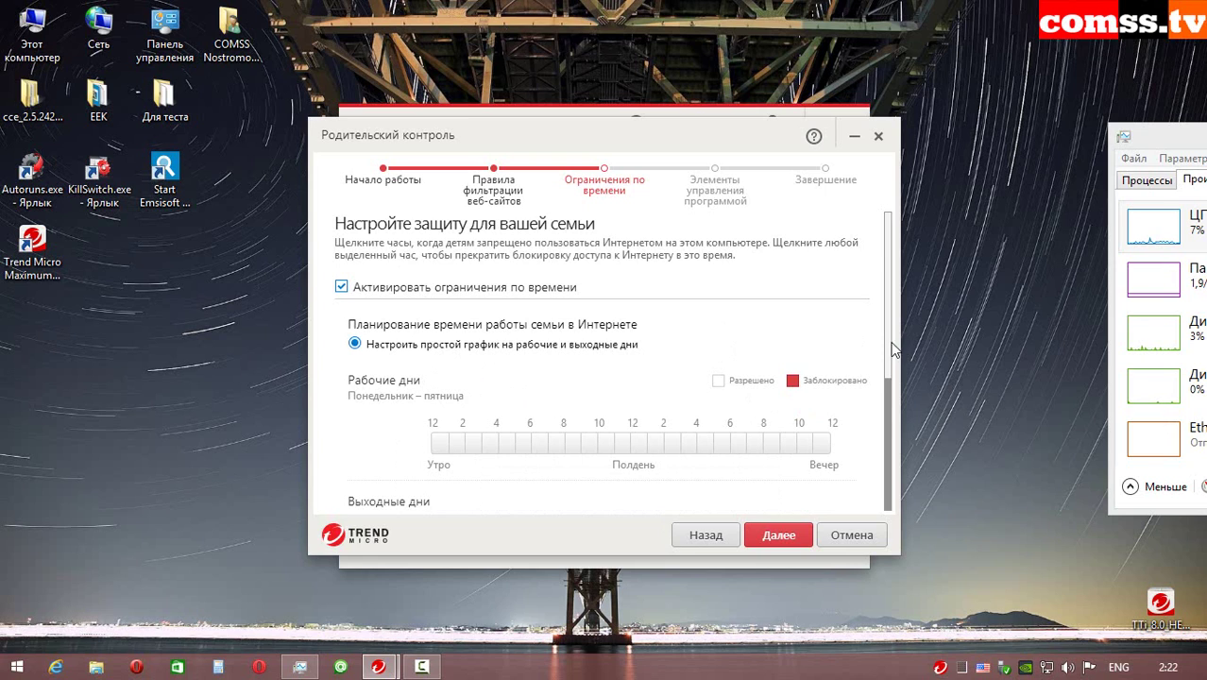
pyautogui.scroll(-2, 893, 350)
pyautogui.scroll(-1, 760, 451)
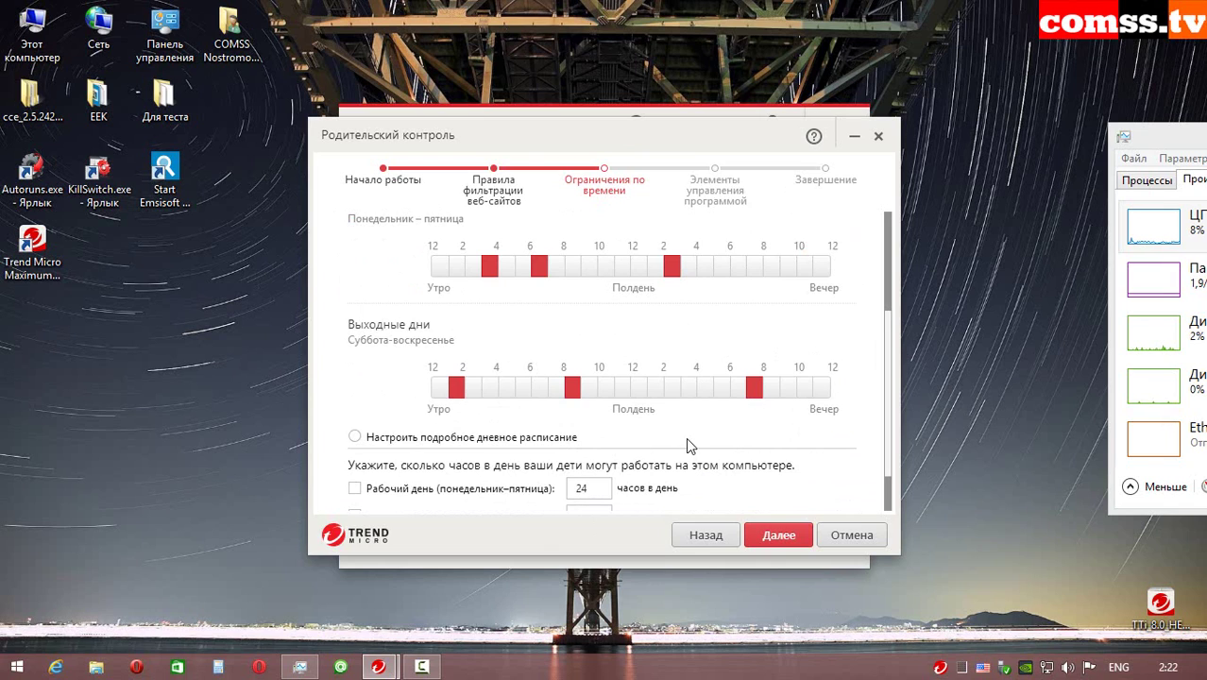
# - Switch the family internet schedule to the detailed daily schedule and review the blocked hours for each day
pyautogui.scroll(2, 688, 444)
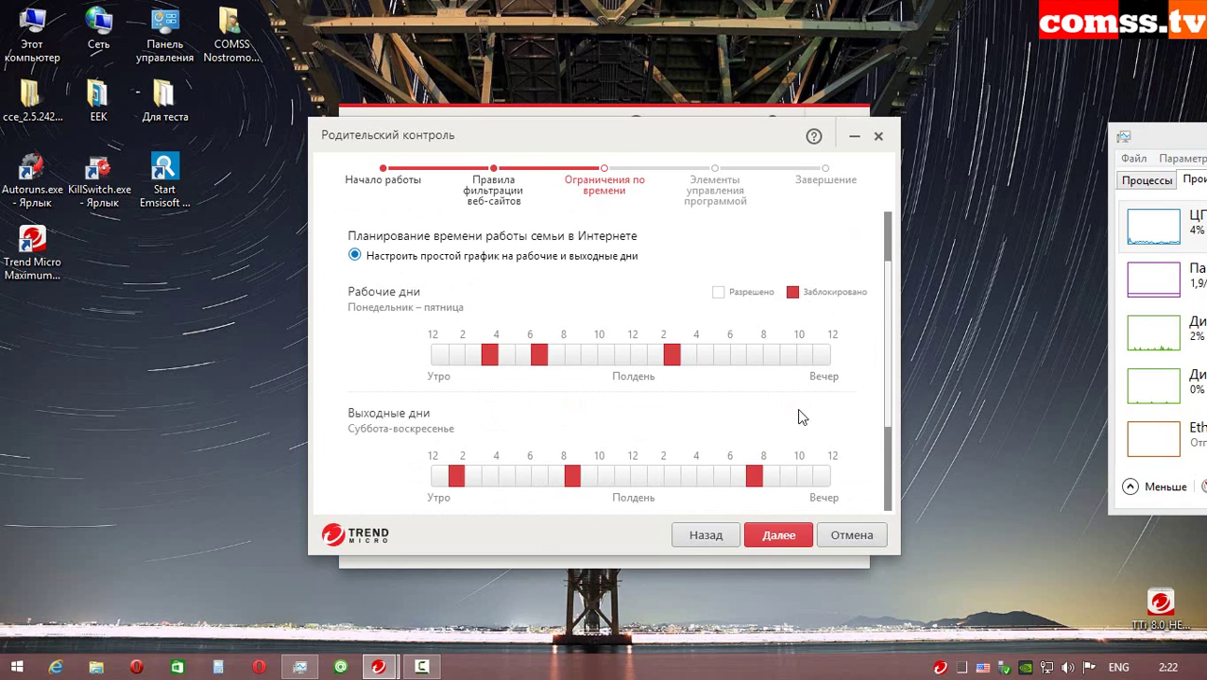
pyautogui.scroll(1, 661, 399)
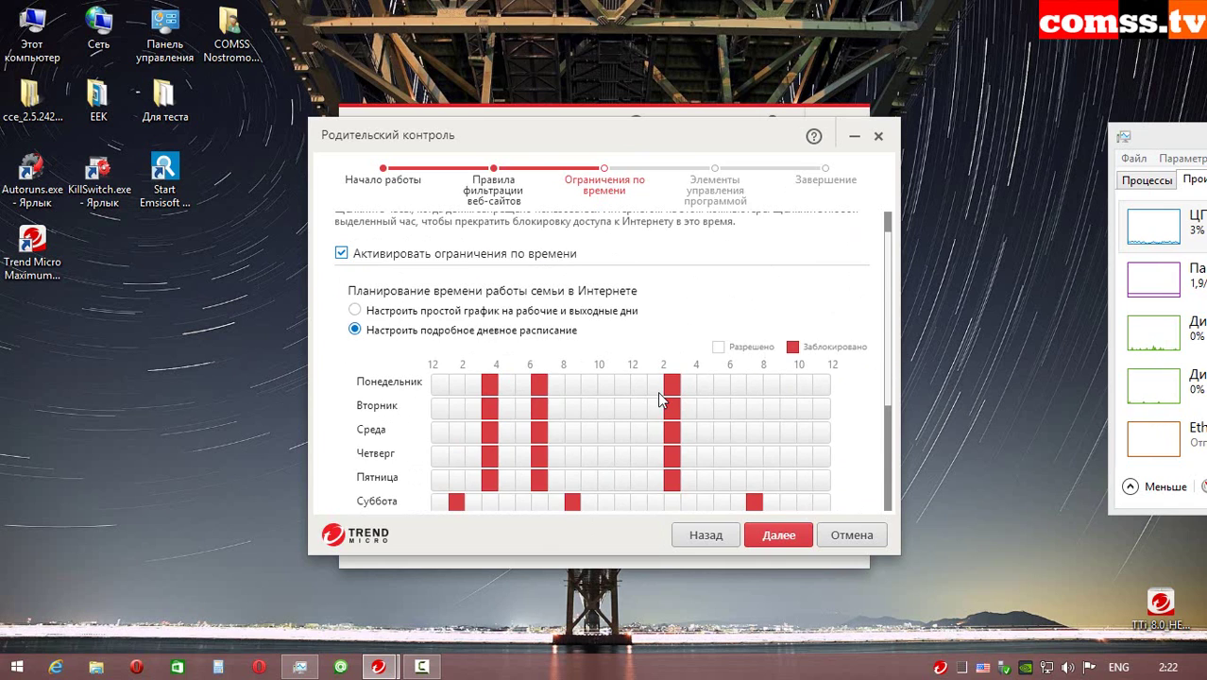
pyautogui.scroll(-2, 649, 369)
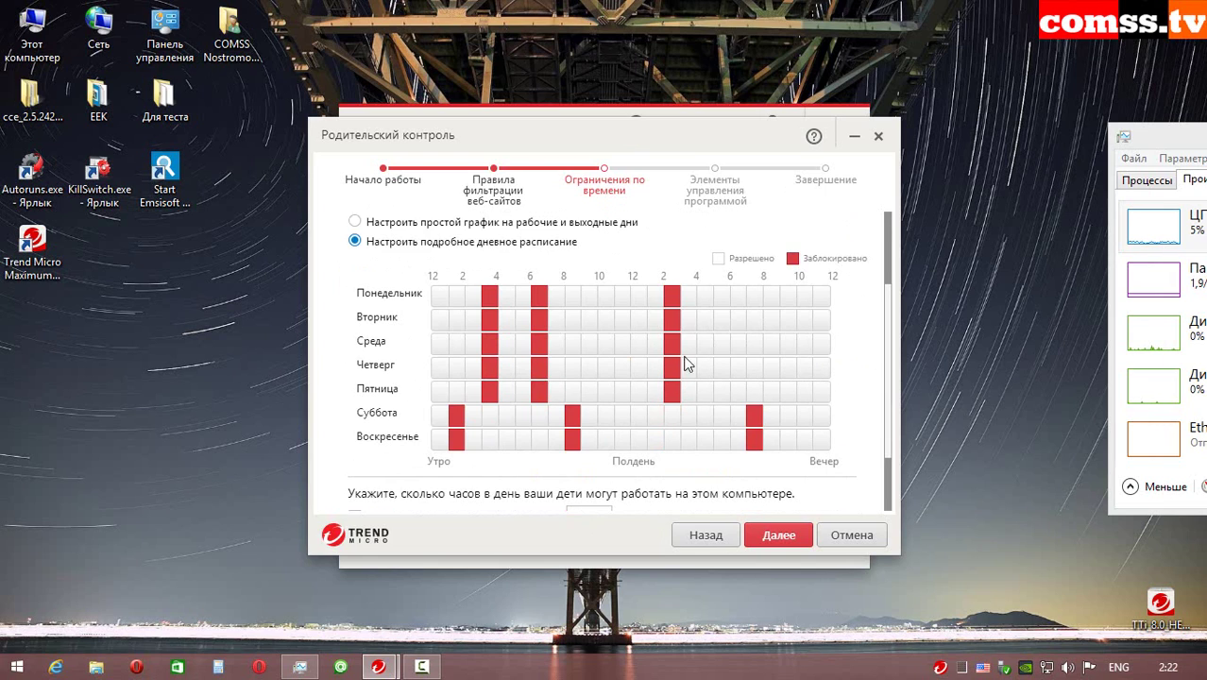
# - Enable the daily computer-use limits for workdays and weekends at 24 hours each, and continue to the program controls
pyautogui.scroll(-2, 548, 404)
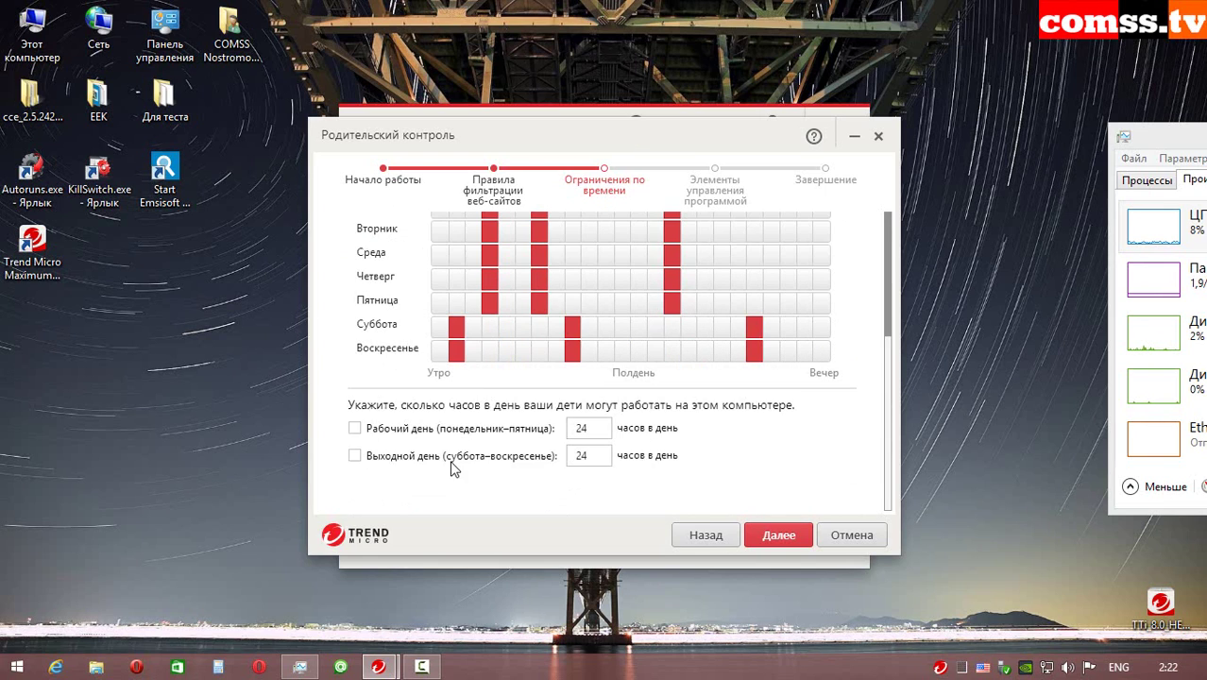
pyautogui.click(381, 431)
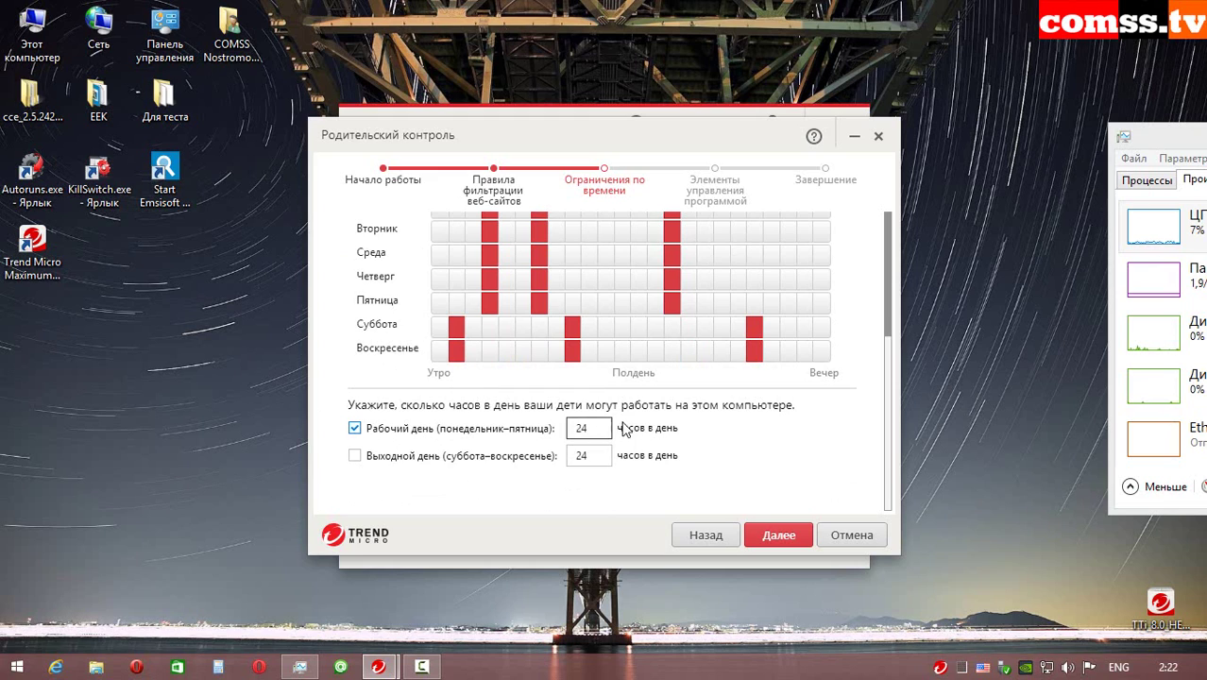
pyautogui.click(355, 457)
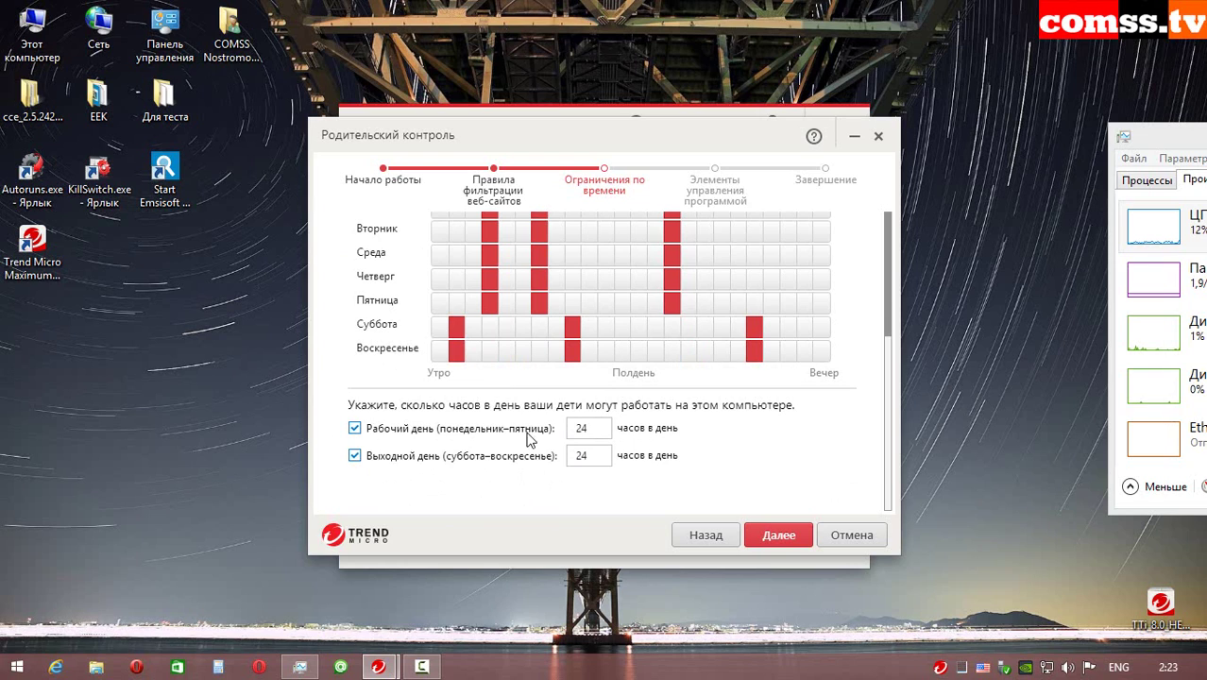
pyautogui.press('Return')
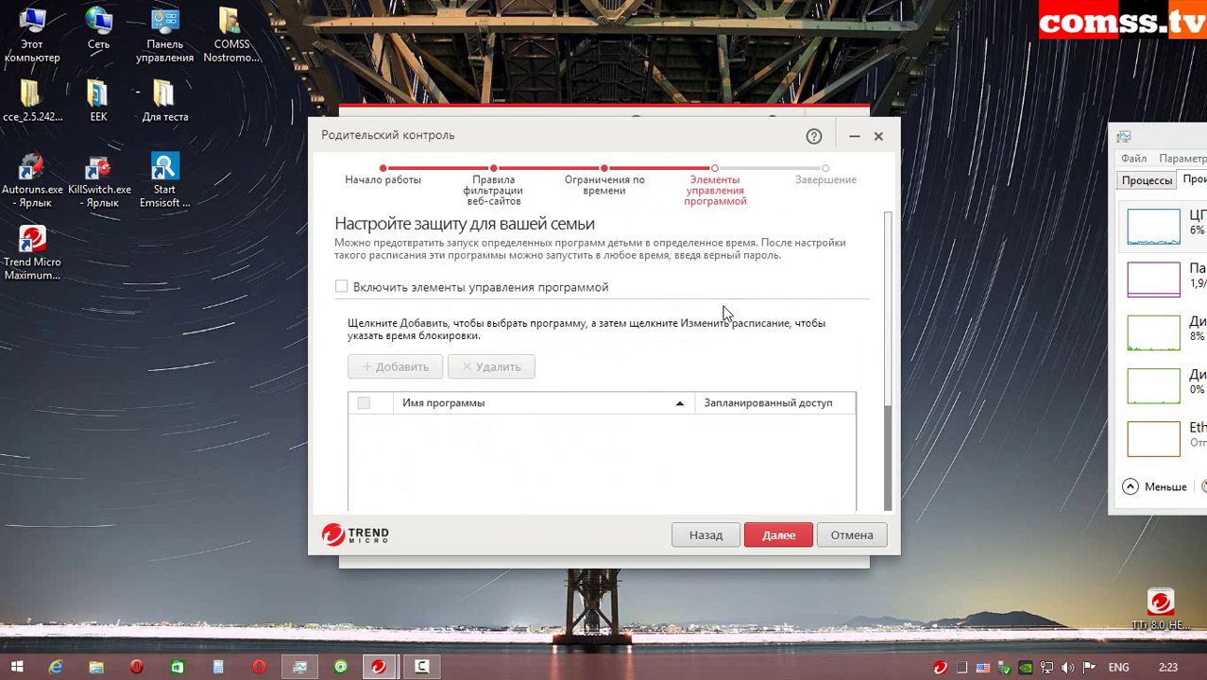
# - Enable the program controls and add Ashampoo Burning Studio 14 to the list of restricted programs
pyautogui.click(342, 287)
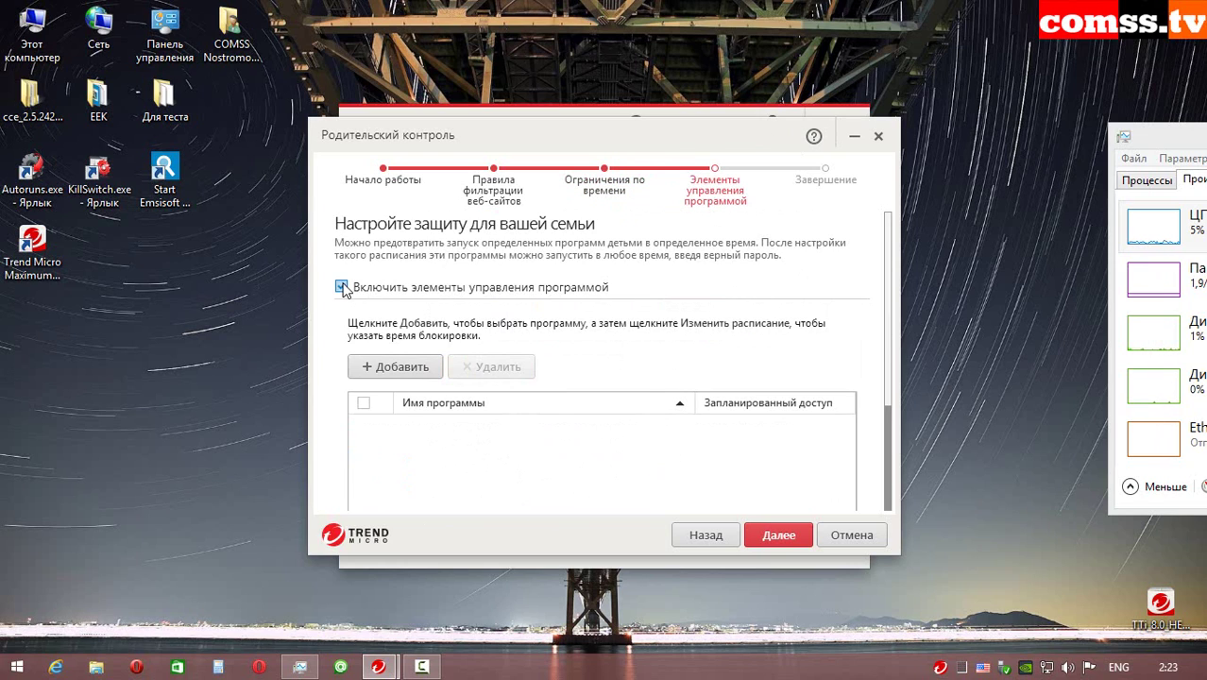
pyautogui.click(412, 370)
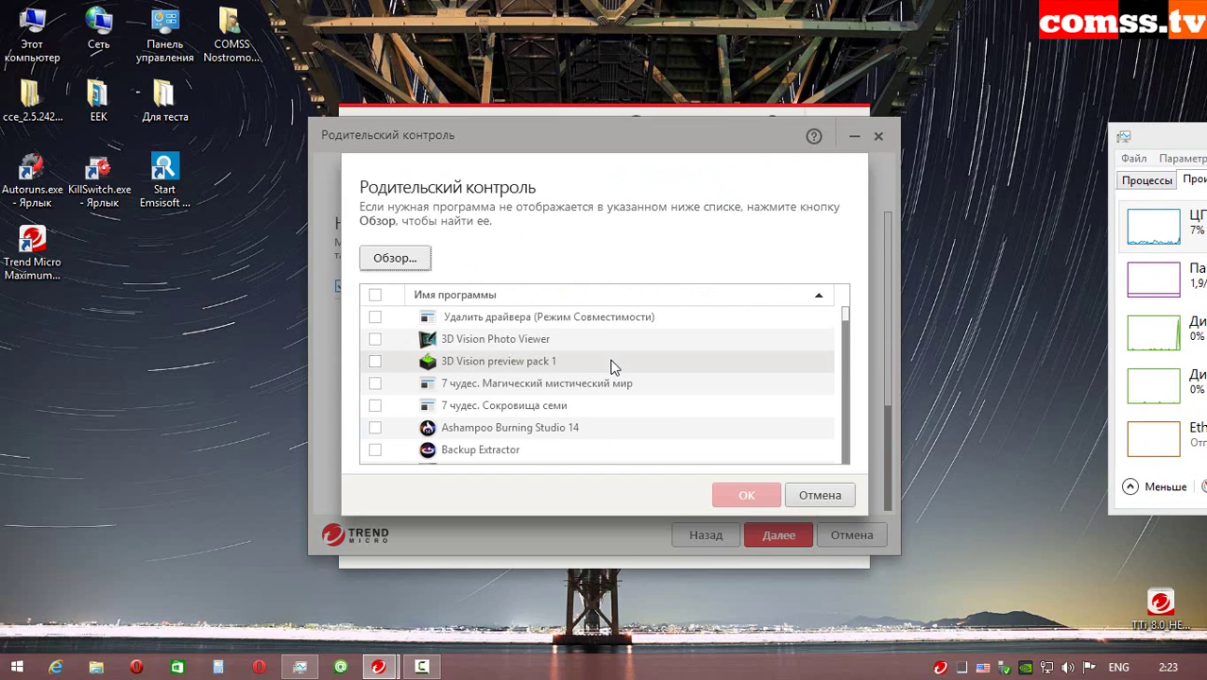
pyautogui.click(375, 430)
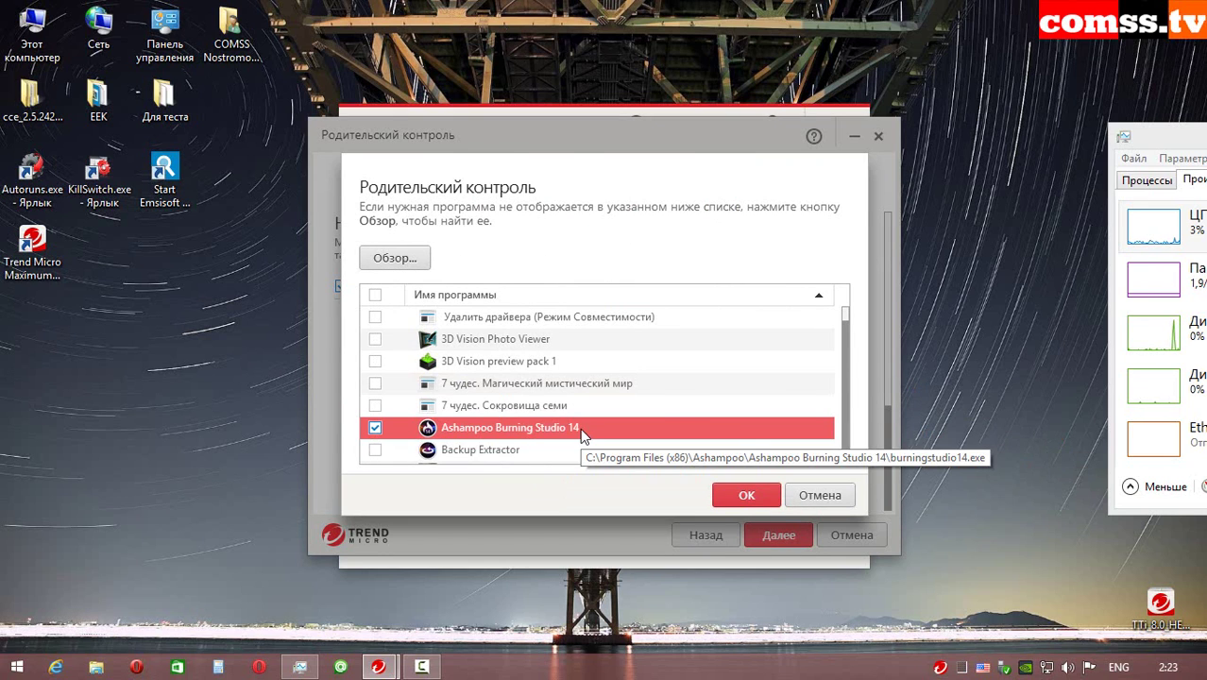
pyautogui.press('Return')
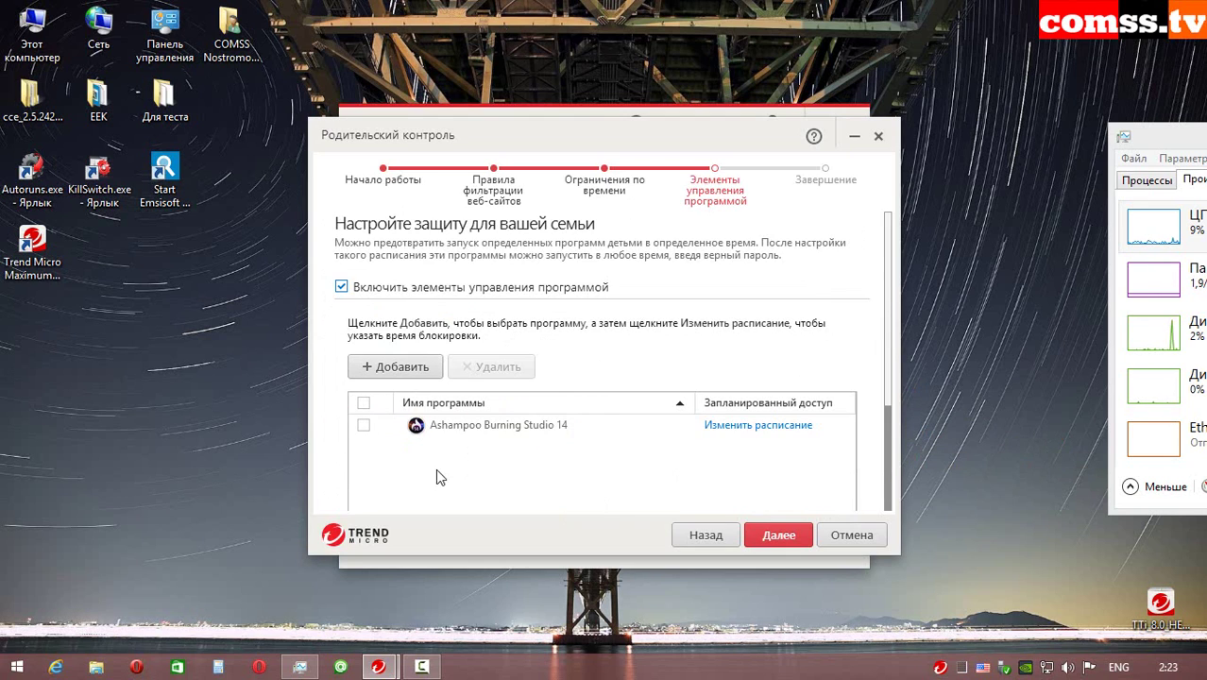
# - Allow scattered hours from Monday to Saturday in the program's access schedule, including 6–10 AM on Thursday, and cancel the parental control setup
pyautogui.click(732, 426)
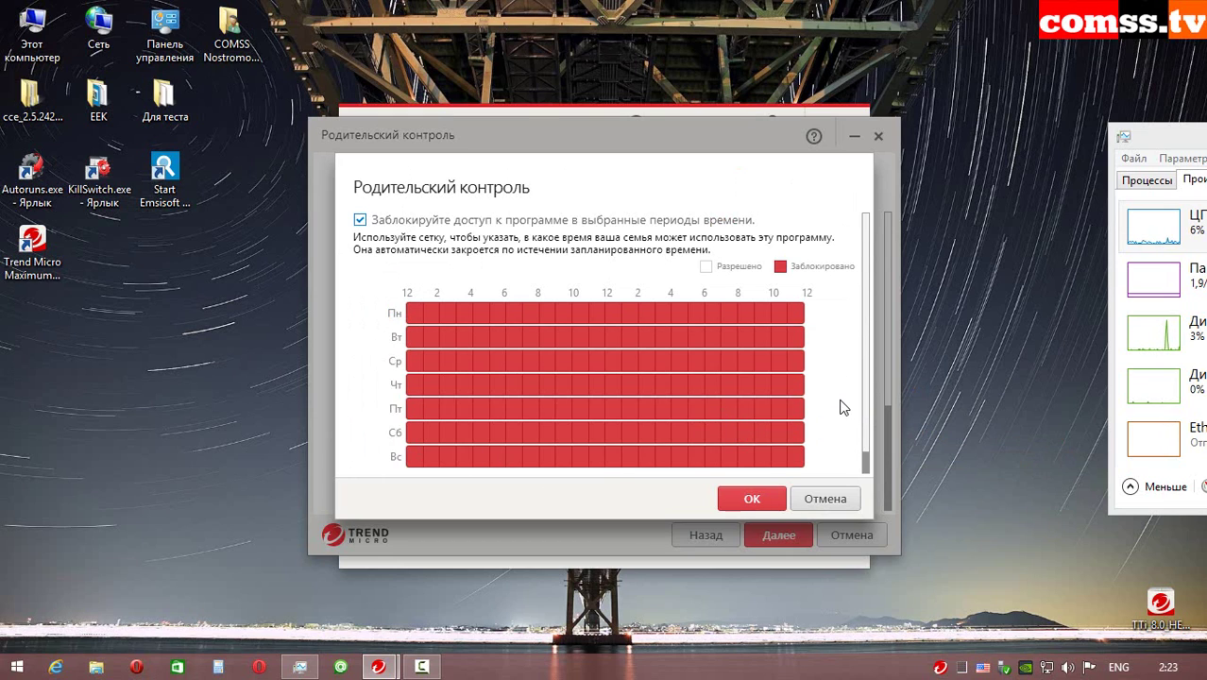
pyautogui.scroll(-1, 844, 407)
pyautogui.scroll(1, 870, 397)
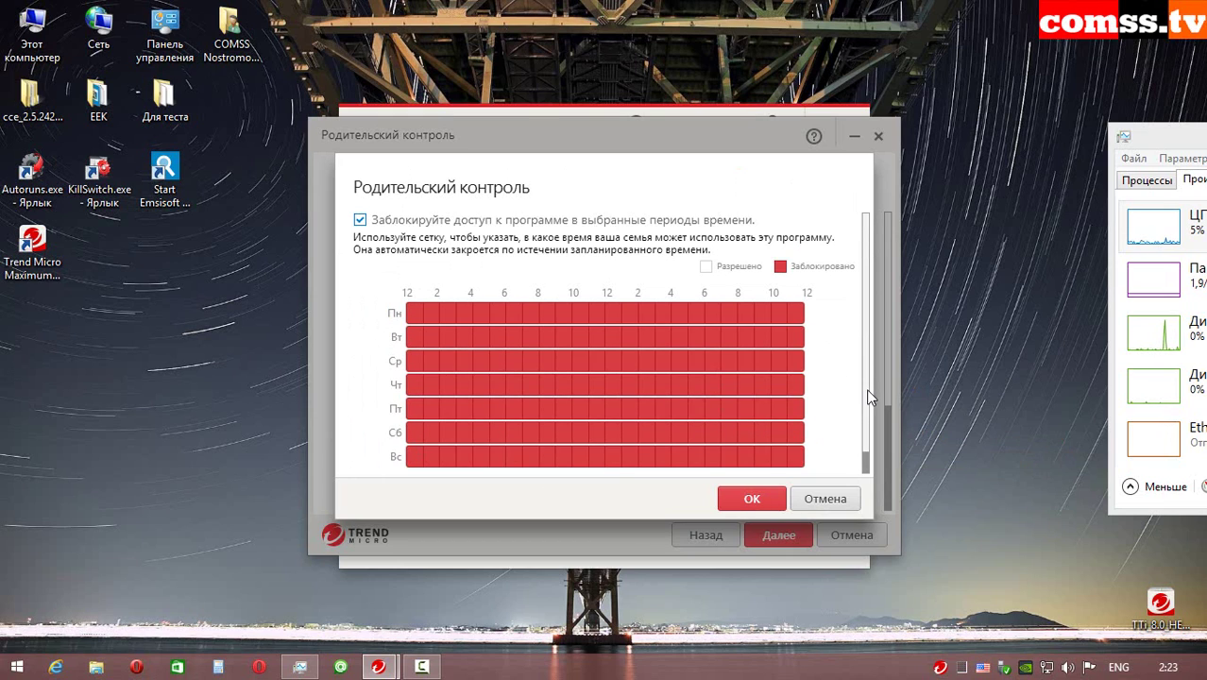
pyautogui.click(582, 318)
pyautogui.click(480, 314)
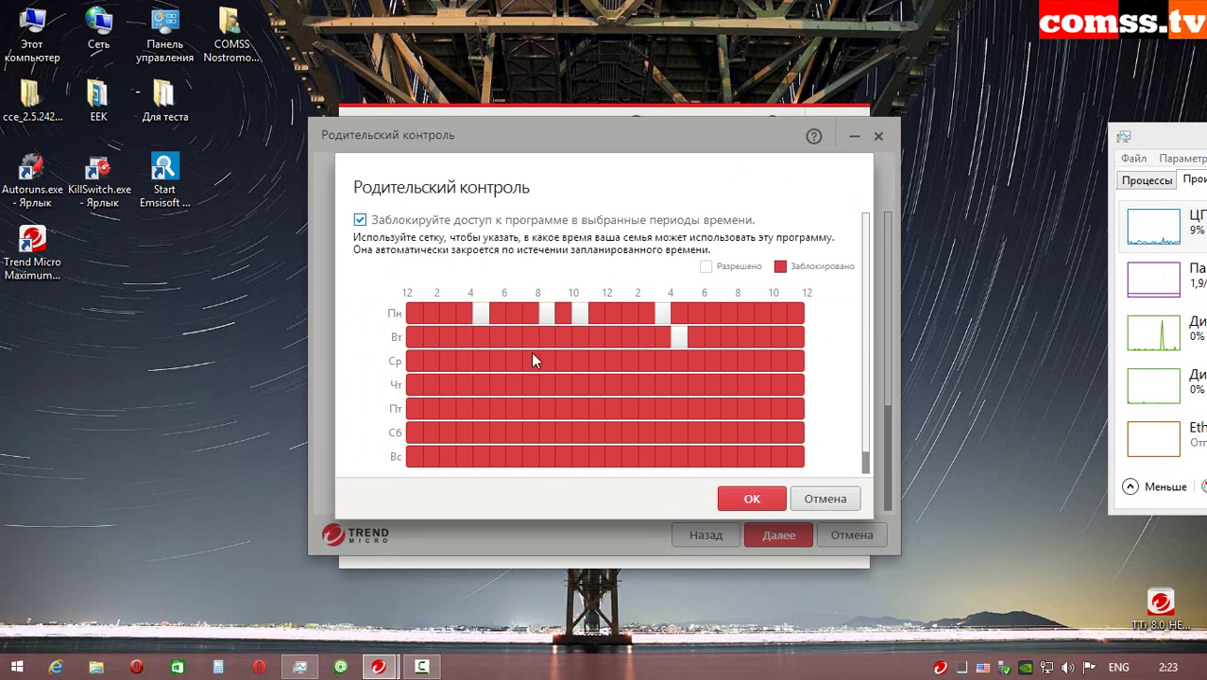
pyautogui.click(579, 430)
pyautogui.click(511, 408)
pyautogui.moveTo(511, 385); pyautogui.dragTo(564, 384)
pyautogui.click(728, 362)
pyautogui.click(614, 361)
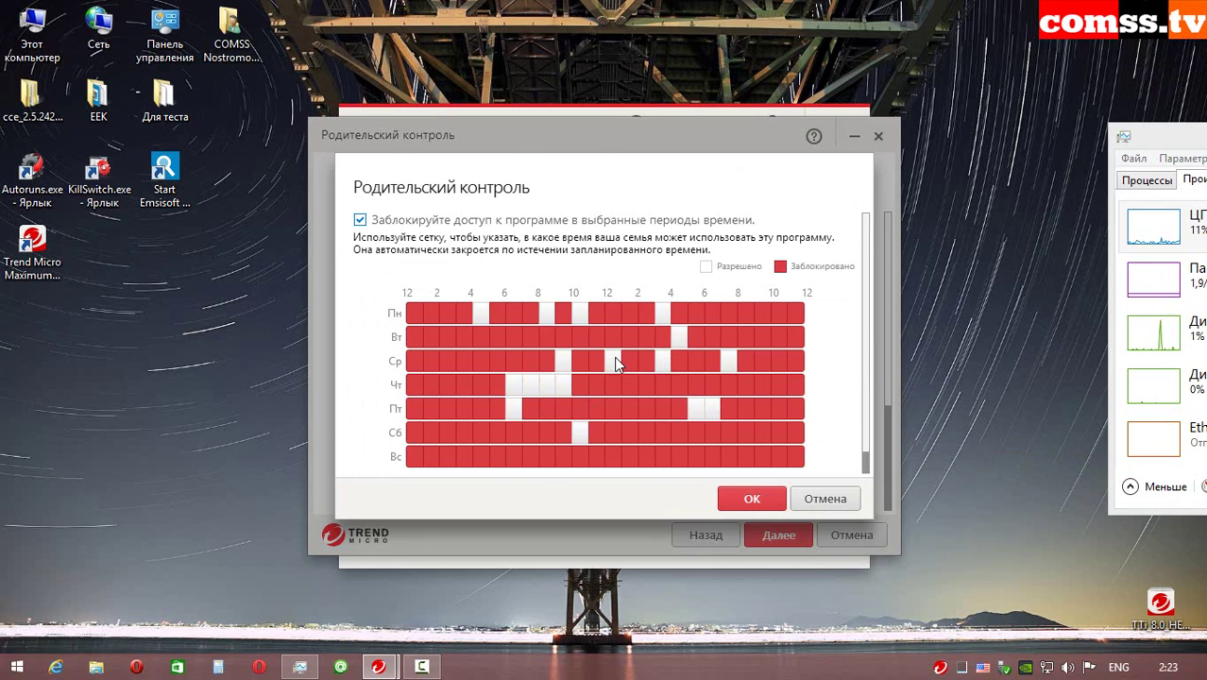
pyautogui.click(752, 499)
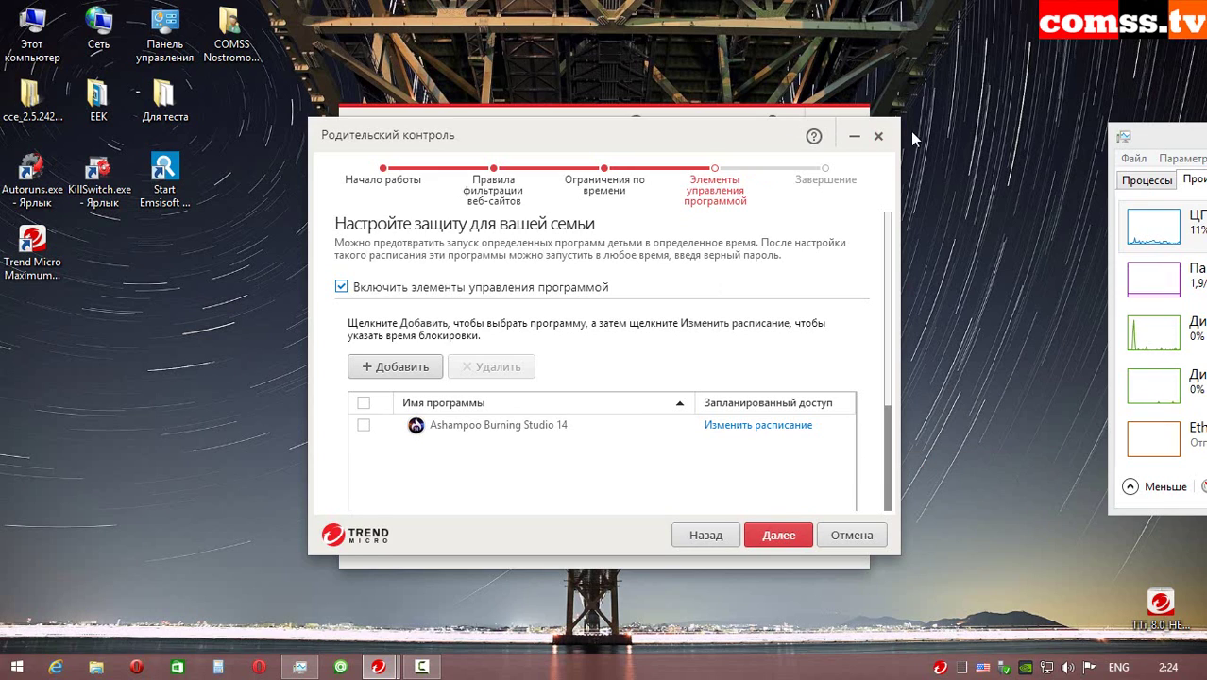
pyautogui.click(851, 537)
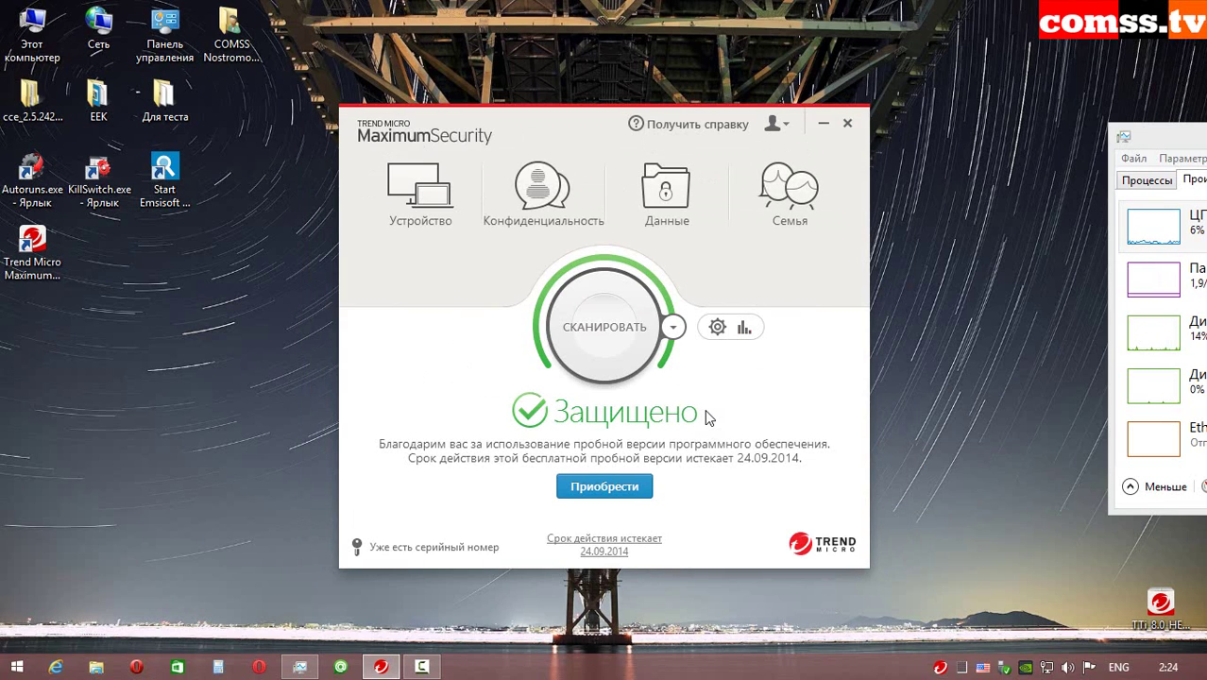
# - Run a quick scan, stop it partway and examine the unresolved threats and deleted browser cookies in its detailed results
pyautogui.click(591, 348)
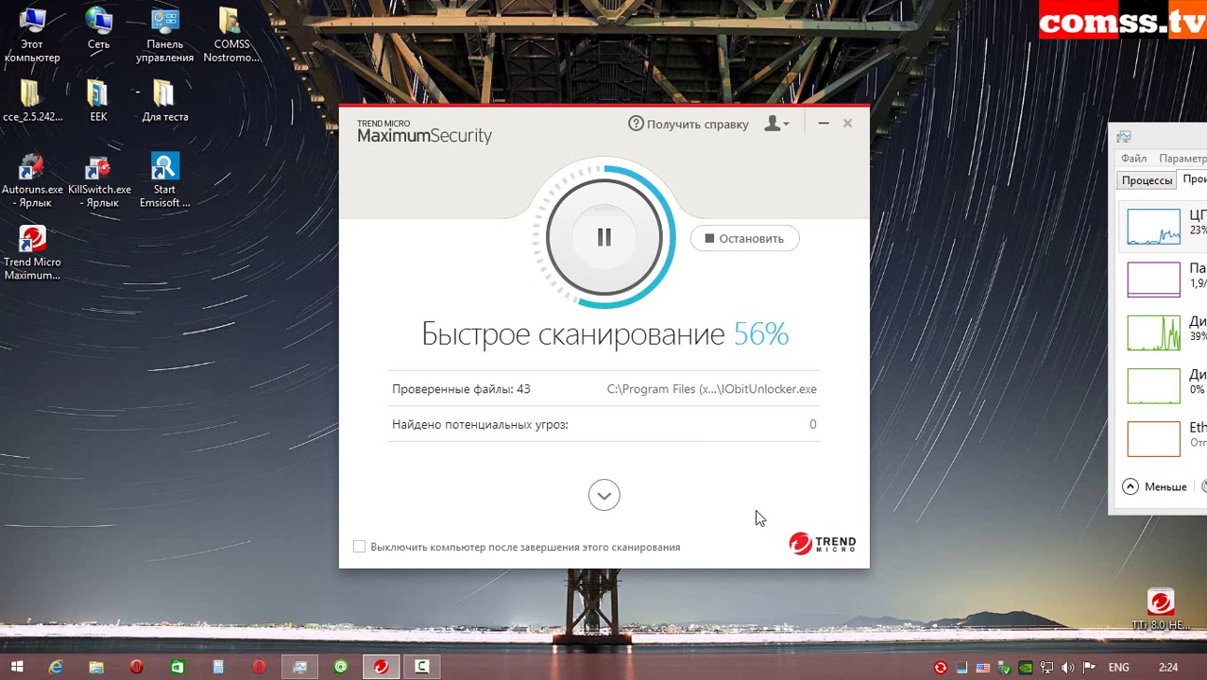
pyautogui.click(751, 242)
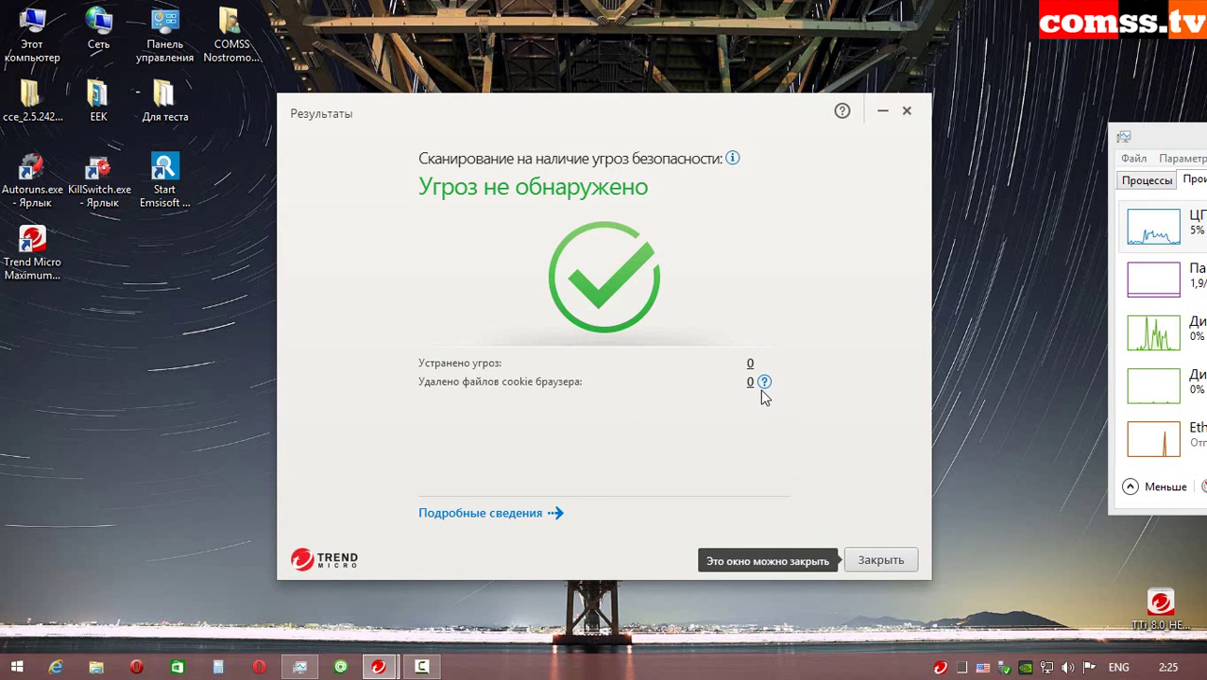
pyautogui.click(529, 515)
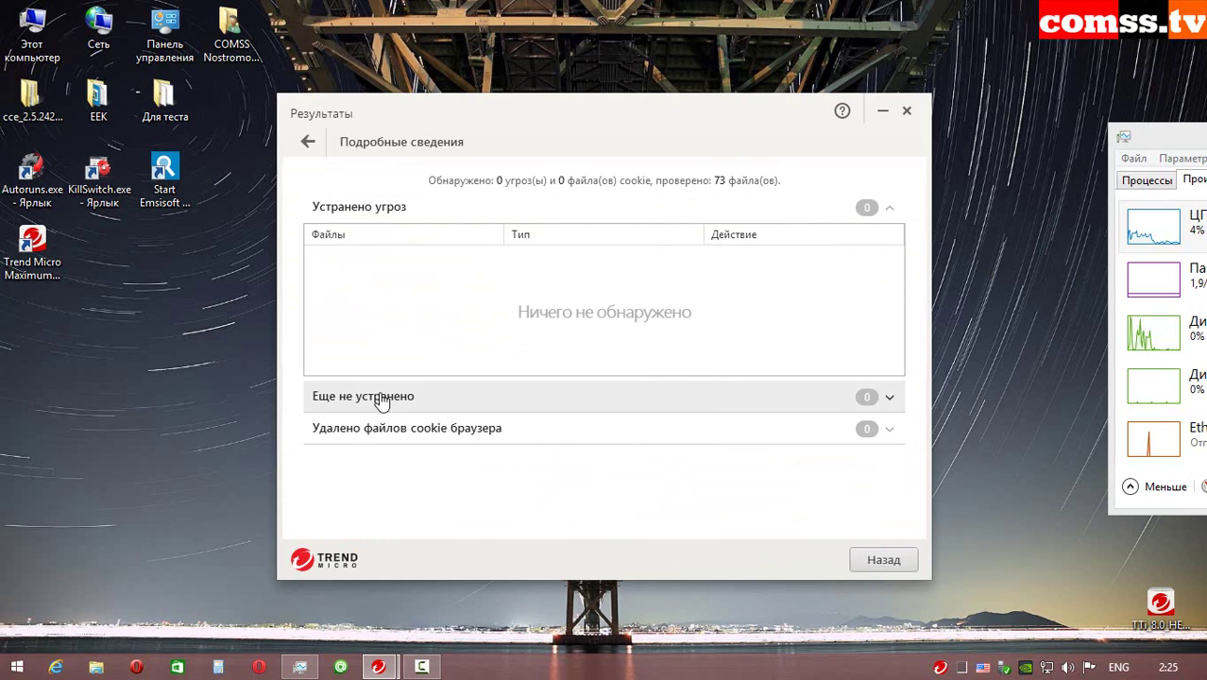
pyautogui.click(888, 401)
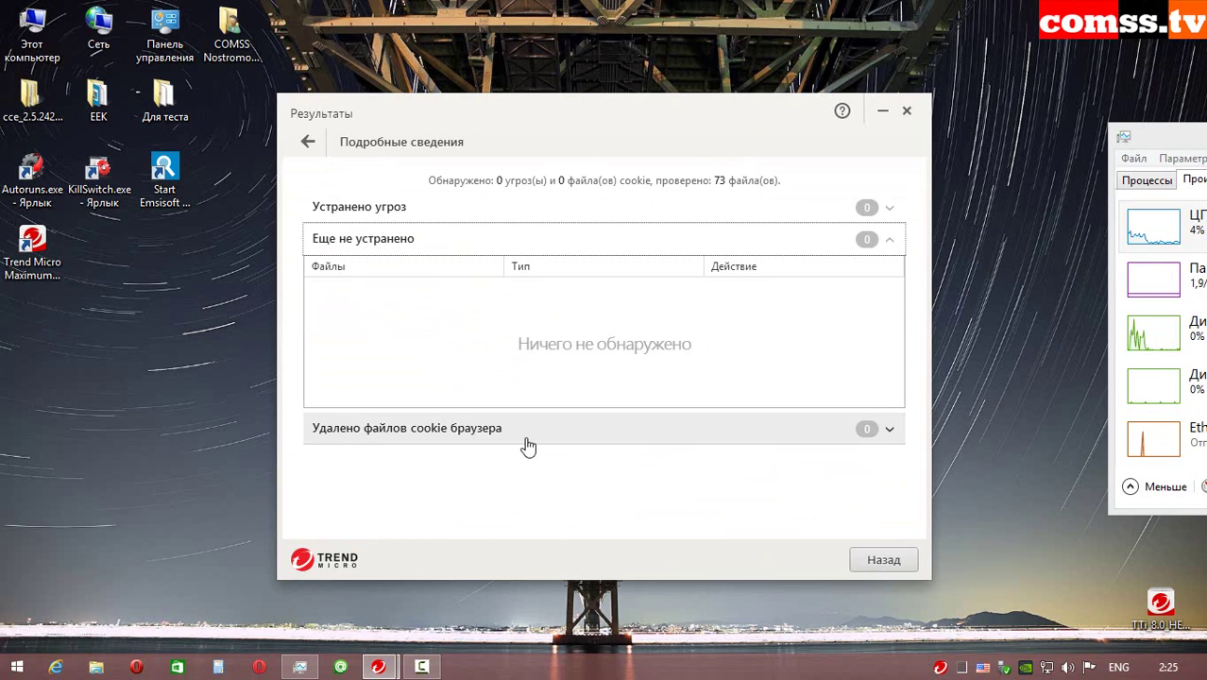
pyautogui.click(889, 430)
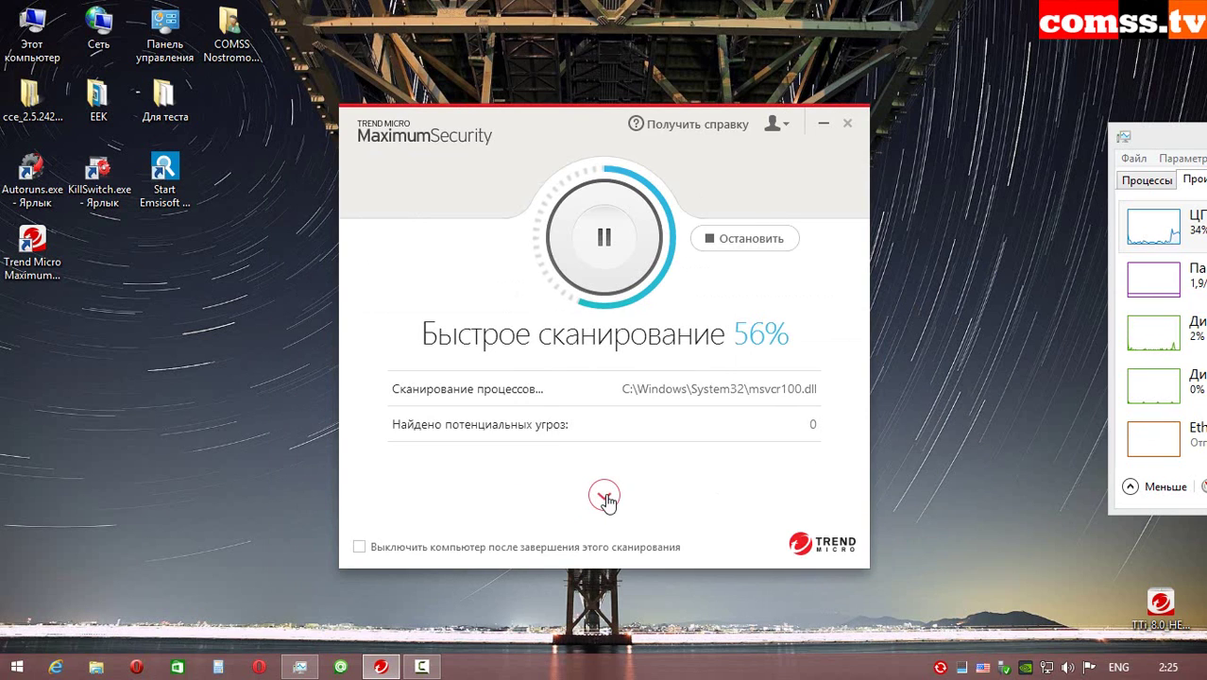
# - Check the extra details of a running quick scan, and pause and resume the scan
pyautogui.click(605, 497)
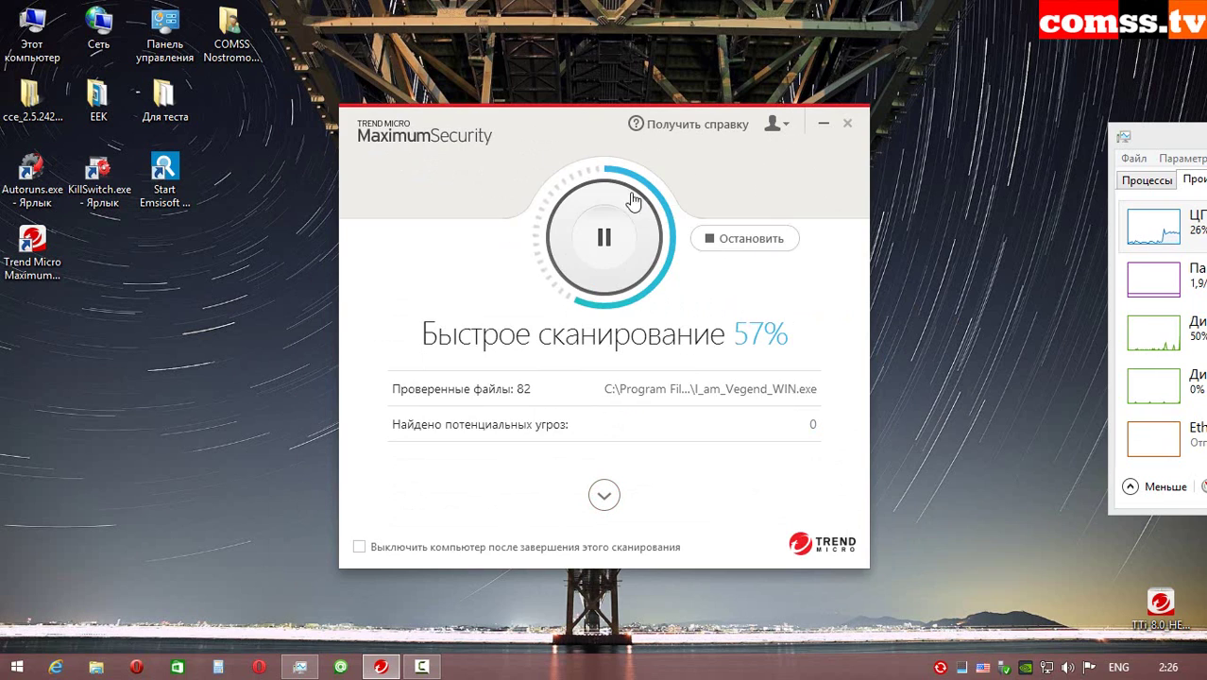
pyautogui.click(605, 240)
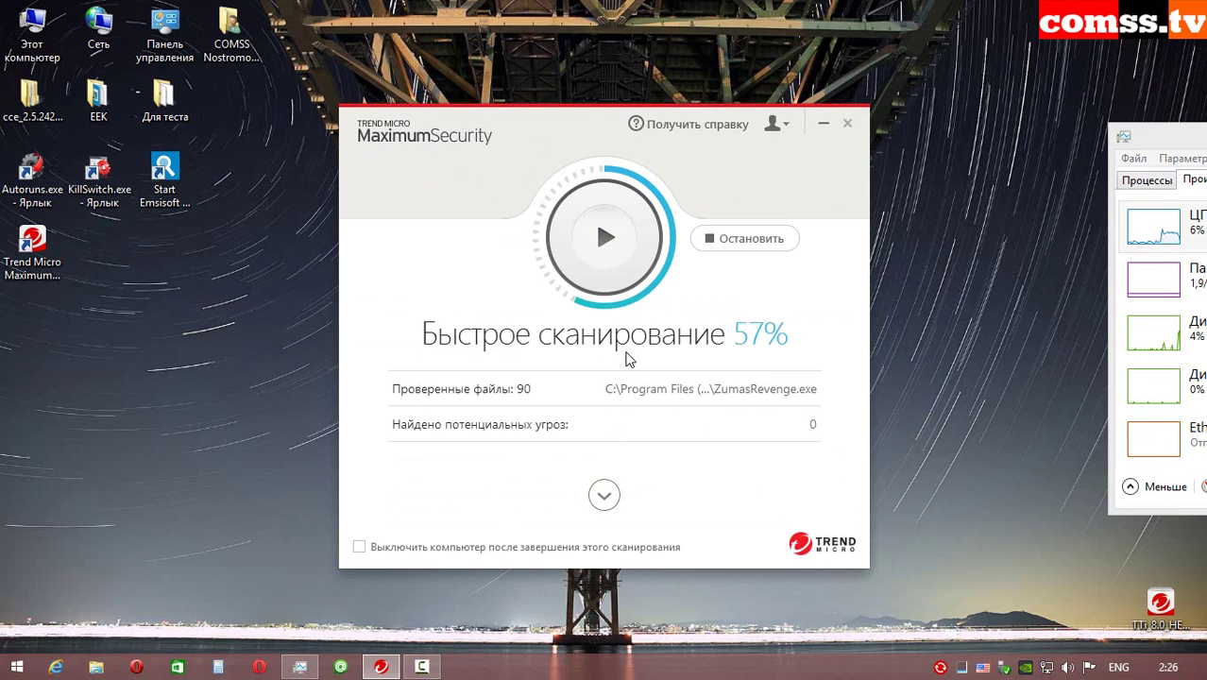
pyautogui.click(608, 239)
# - Run a full scan, stop it, and view and close its detailed results
pyautogui.click(672, 326)
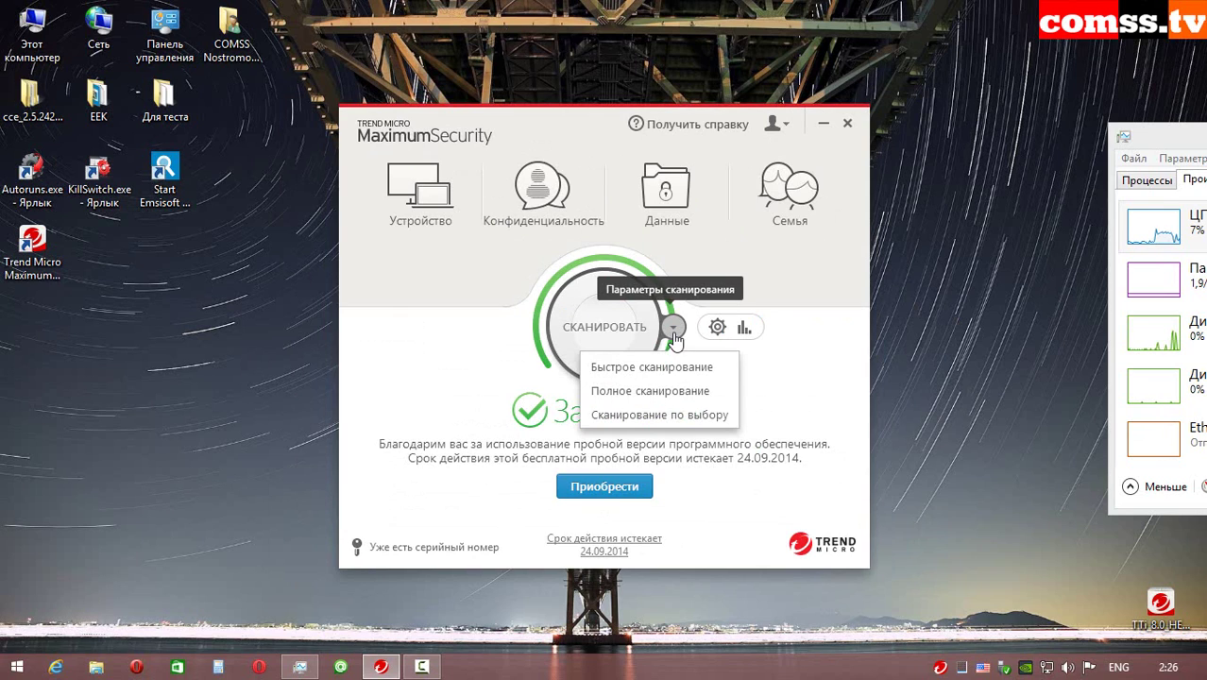
pyautogui.click(684, 390)
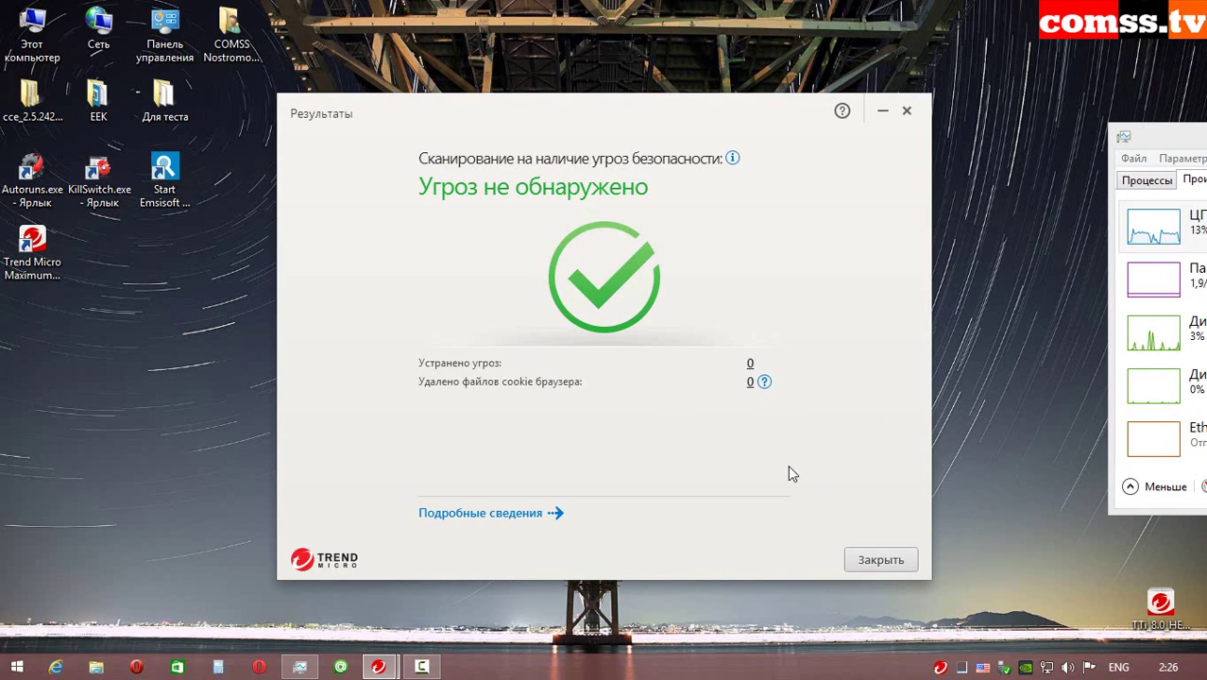
pyautogui.click(534, 516)
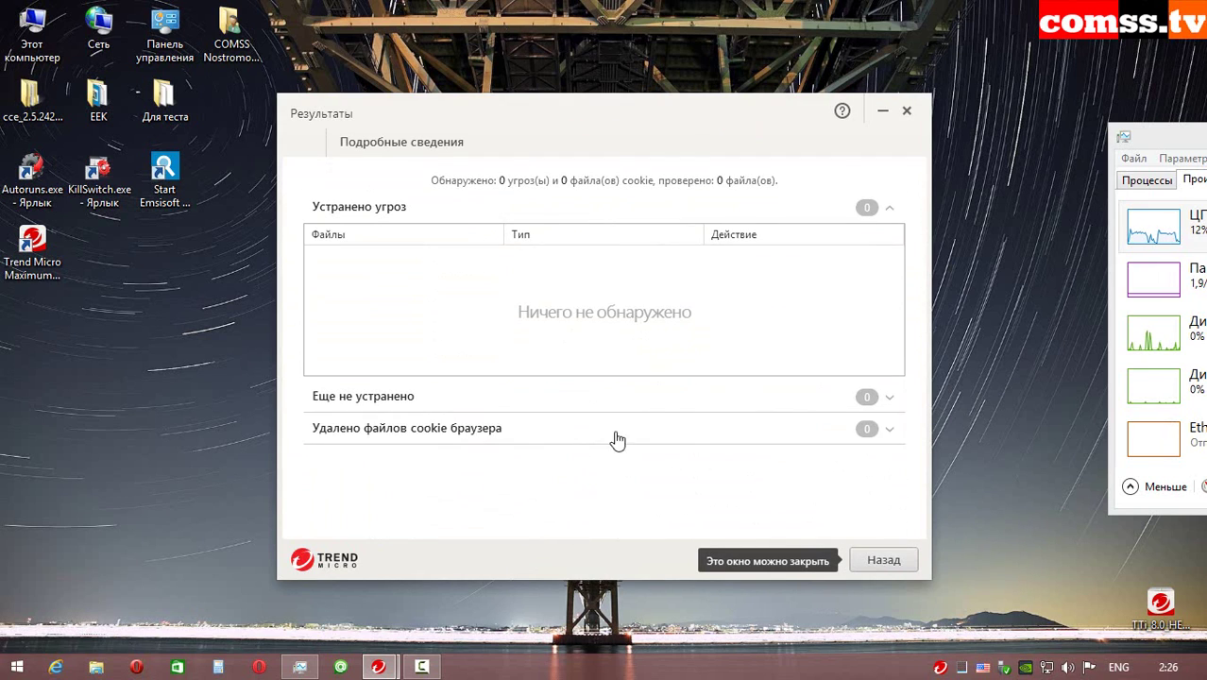
pyautogui.click(874, 560)
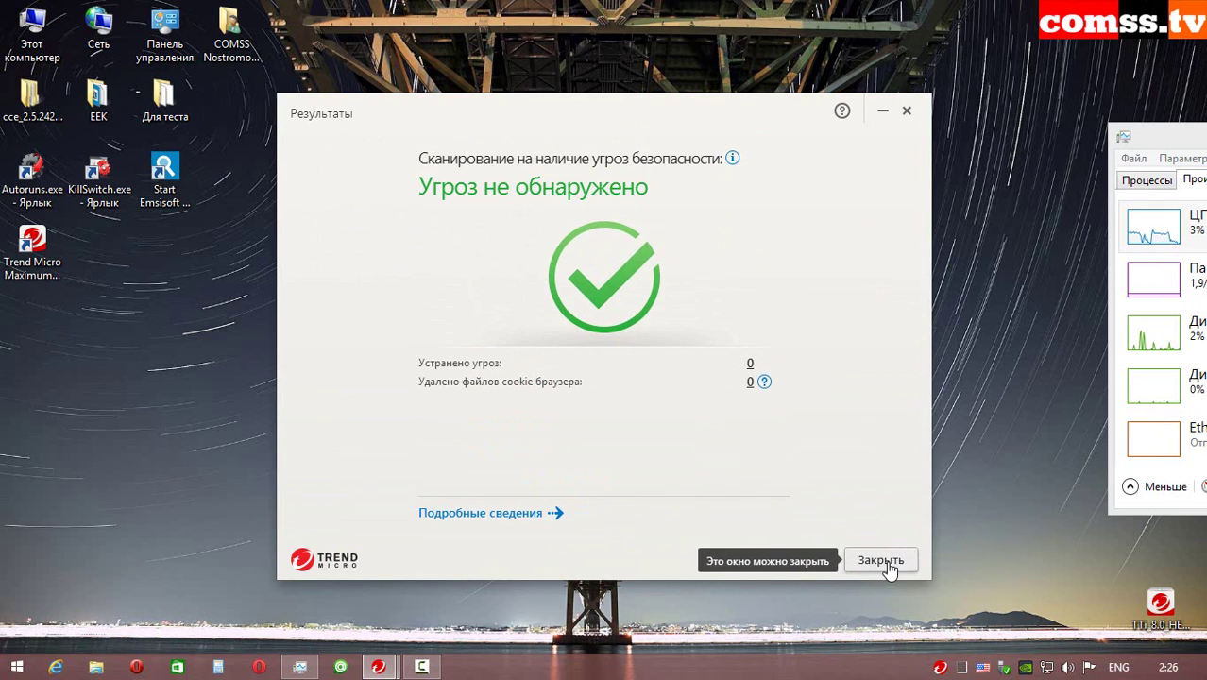
pyautogui.click(881, 560)
# - Start a custom scan of a single folder on drive C and stop it
pyautogui.click(673, 326)
pyautogui.click(677, 419)
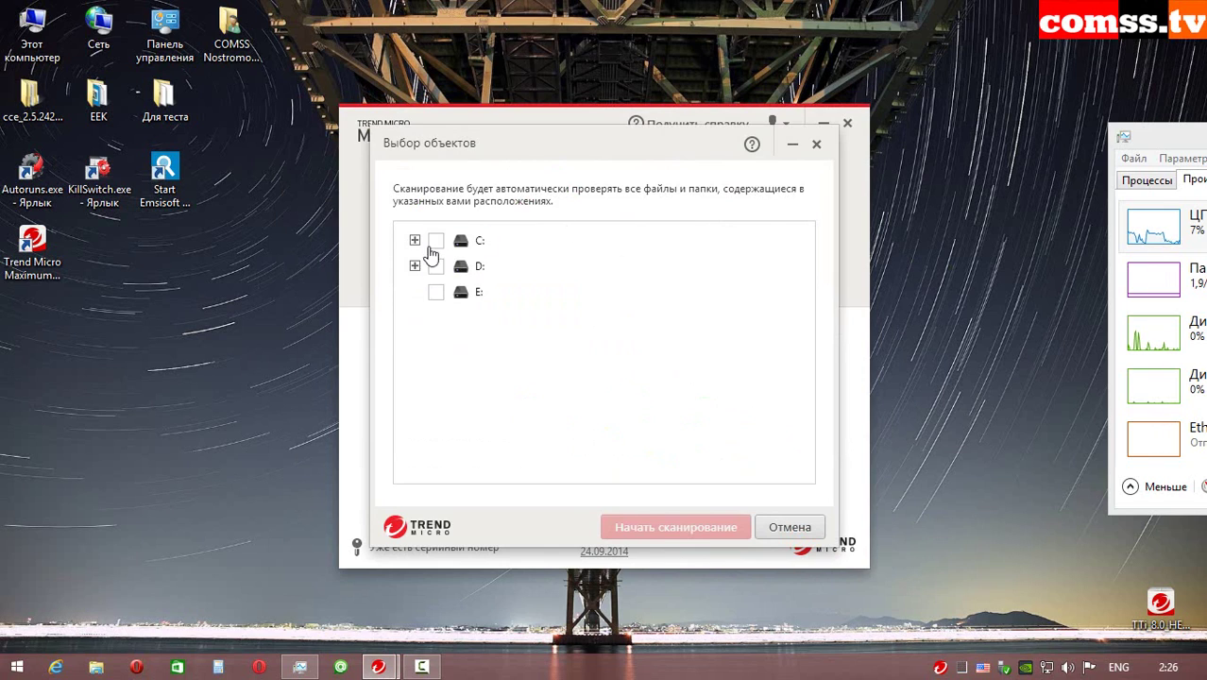
pyautogui.click(415, 240)
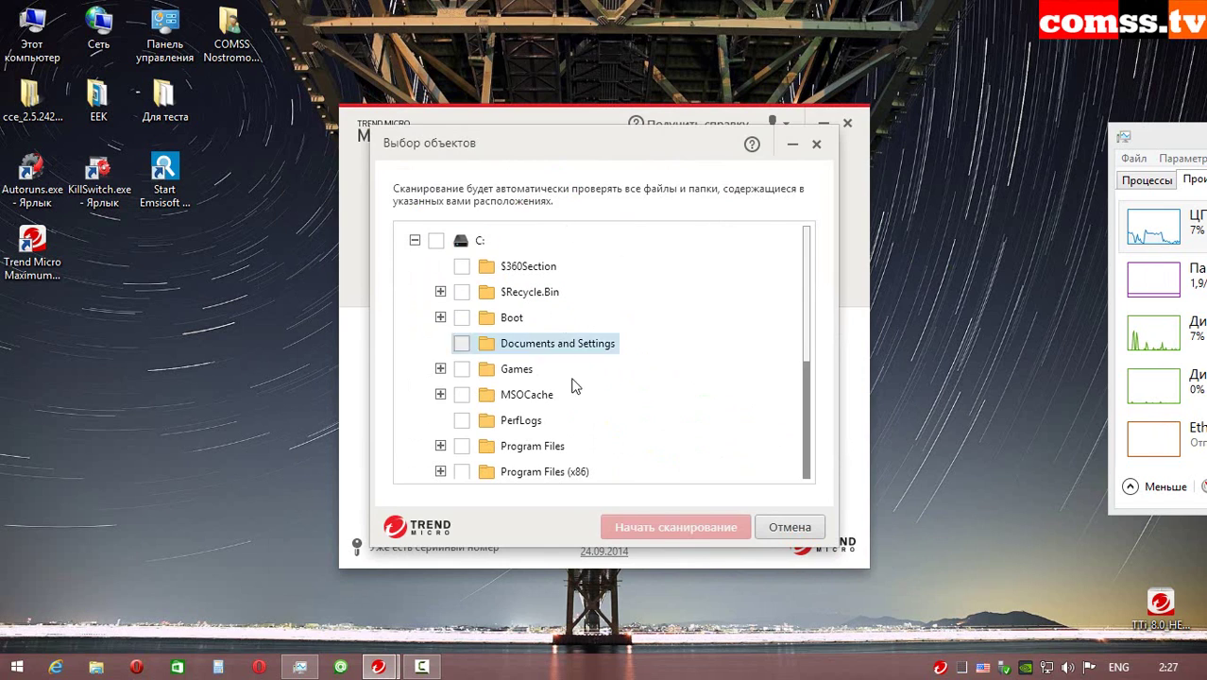
pyautogui.moveTo(801, 335); pyautogui.dragTo(802, 420)
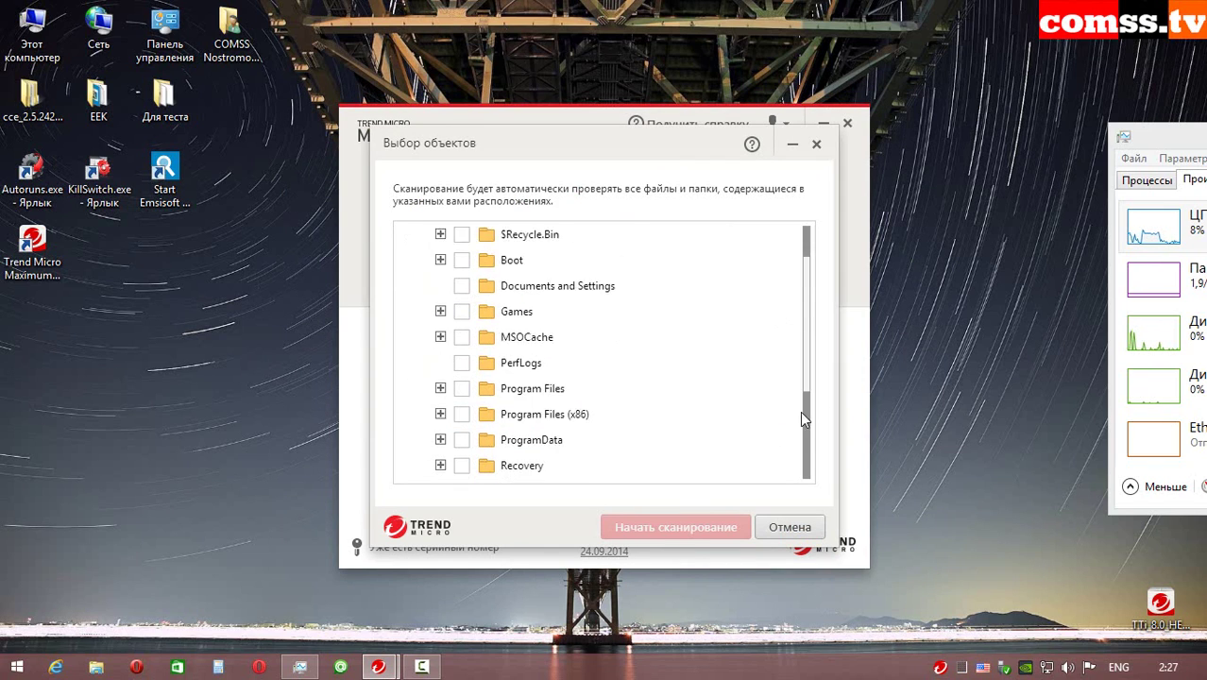
pyautogui.scroll(-2, 661, 397)
pyautogui.click(461, 382)
pyautogui.click(664, 526)
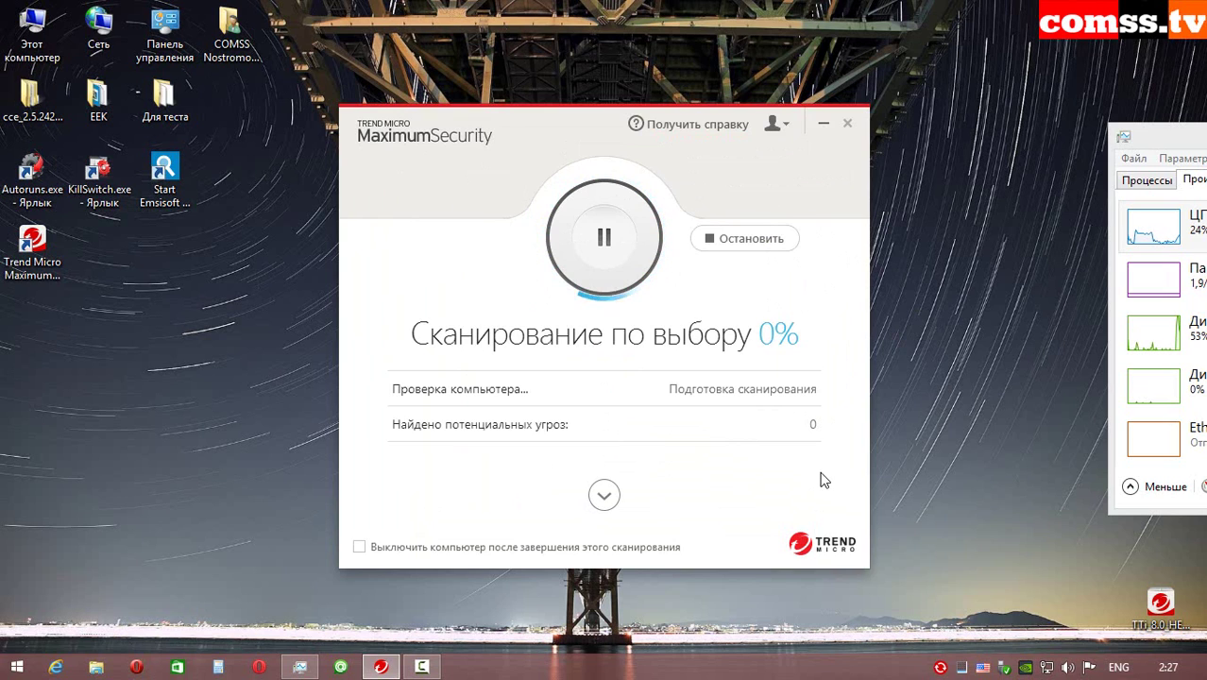
pyautogui.click(744, 240)
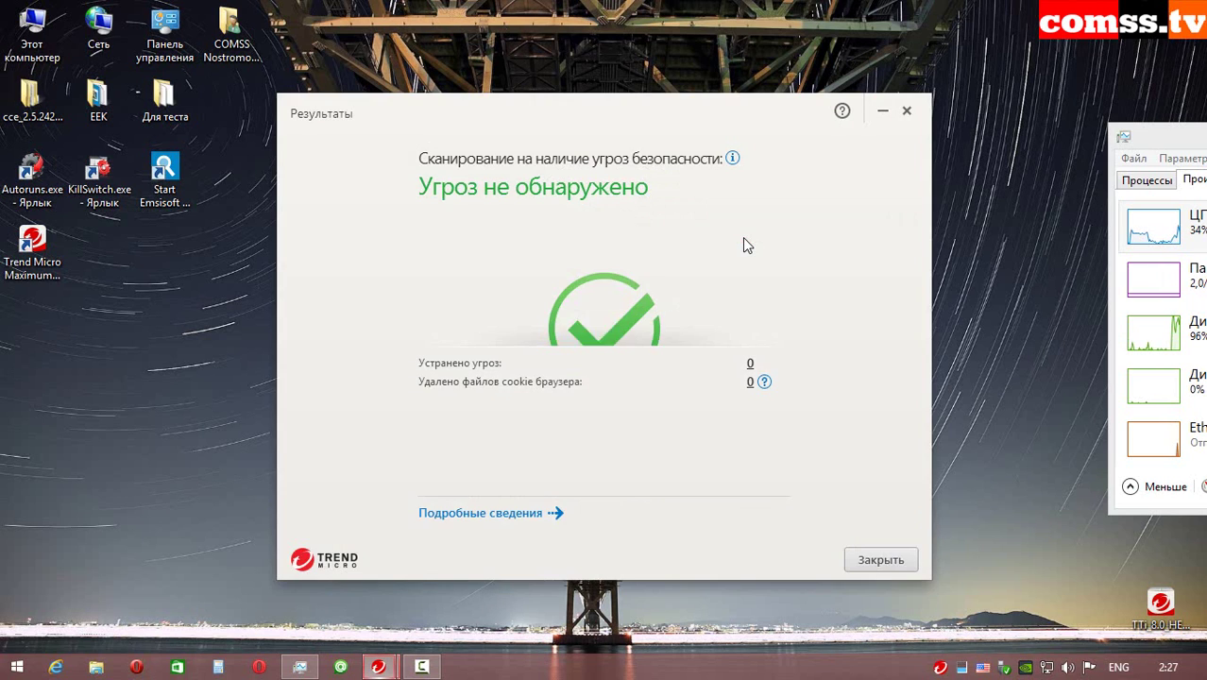
# - Open the protection settings, and view the Windows Store App protection information page and dismiss its offer
pyautogui.click(717, 327)
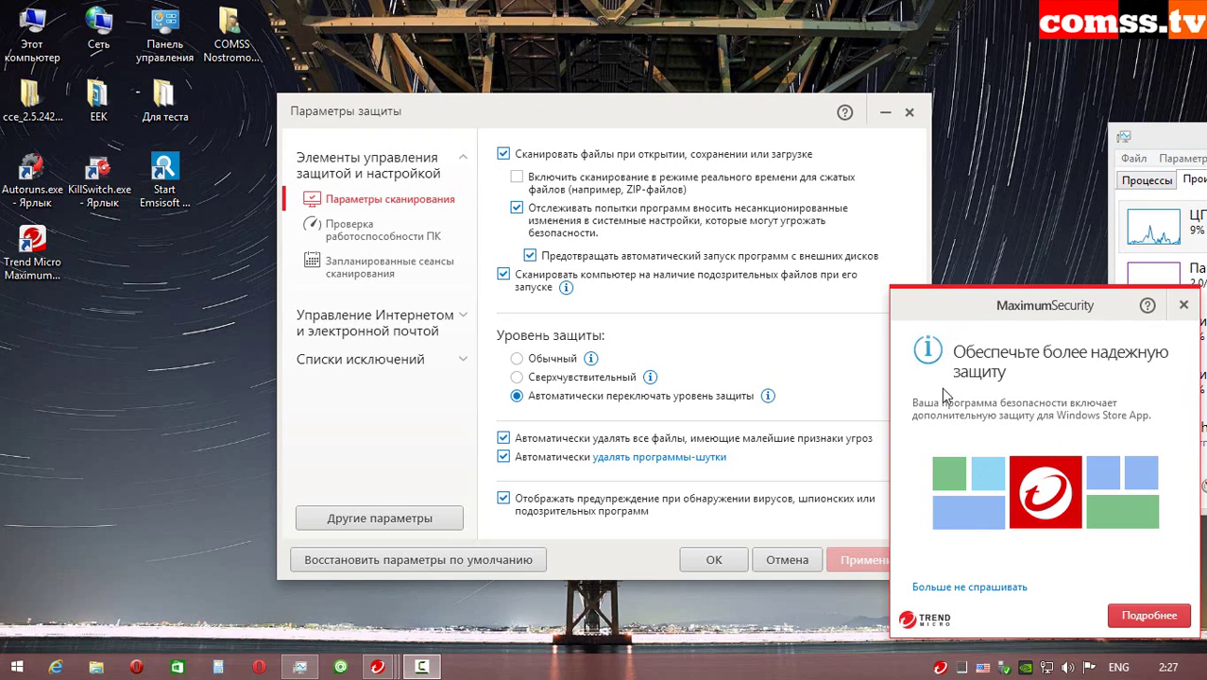
pyautogui.click(1149, 615)
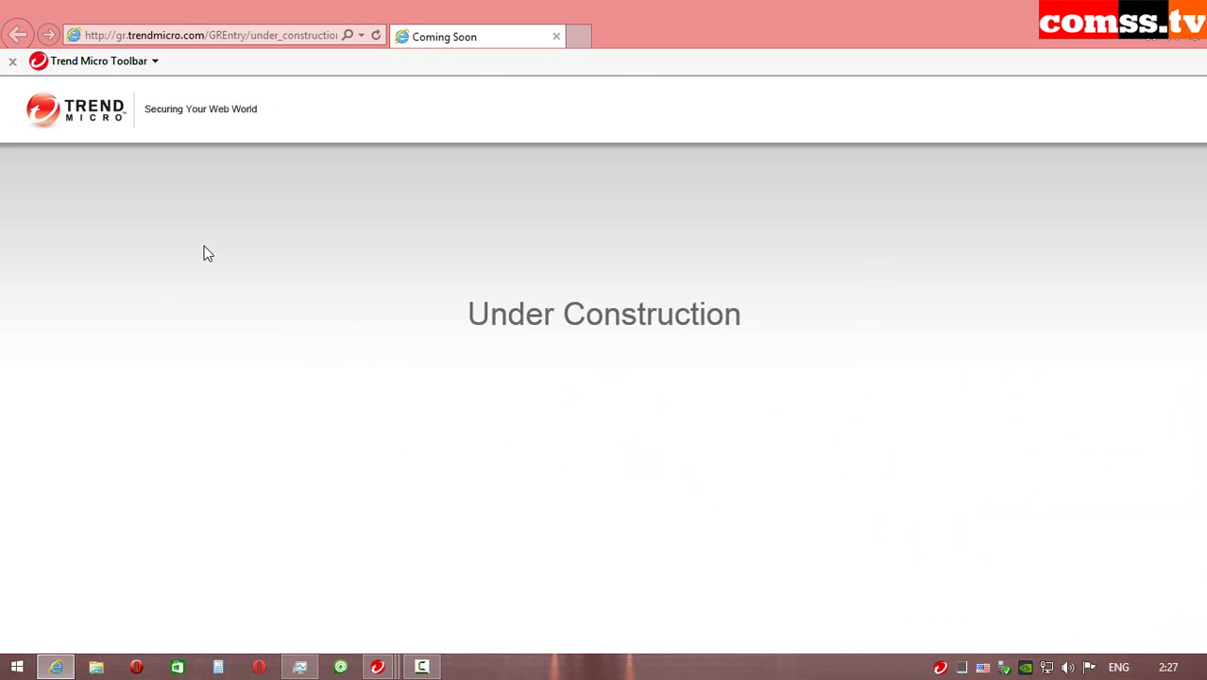
pyautogui.click(1193, 9)
pyautogui.click(1168, 303)
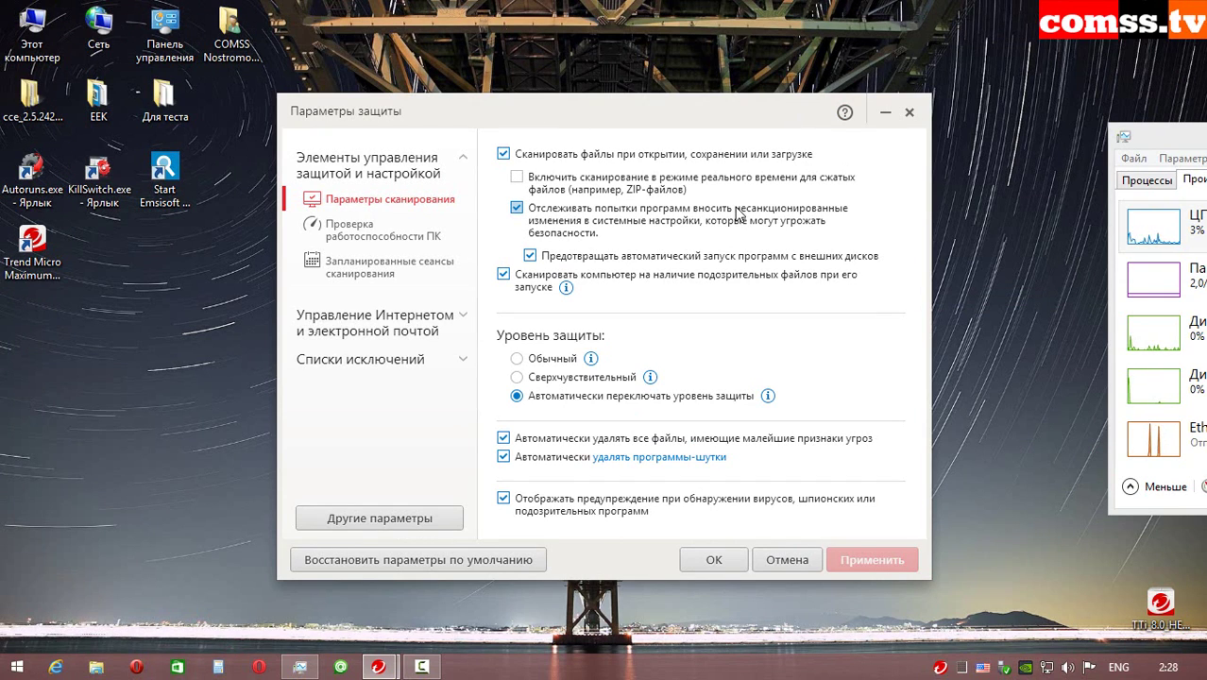
# - Enable real-time scanning of compressed files, and review the joke-program information page and the threat-warning option
pyautogui.click(517, 177)
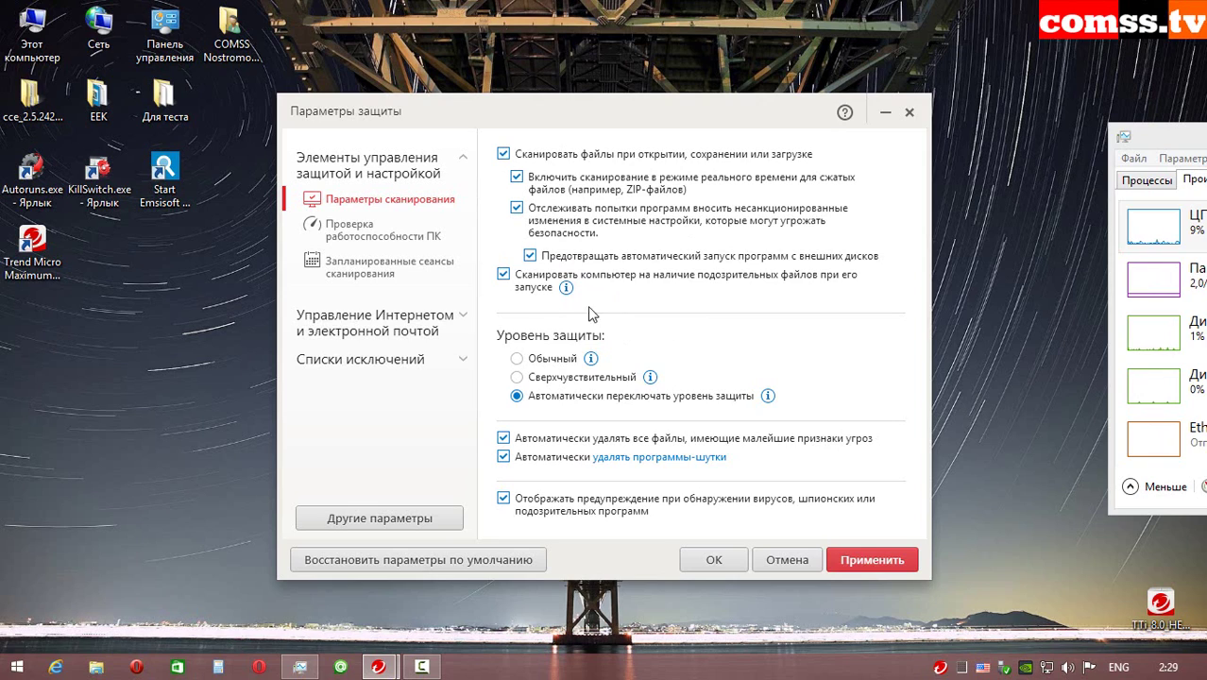
pyautogui.moveTo(568, 293)
pyautogui.click(631, 461)
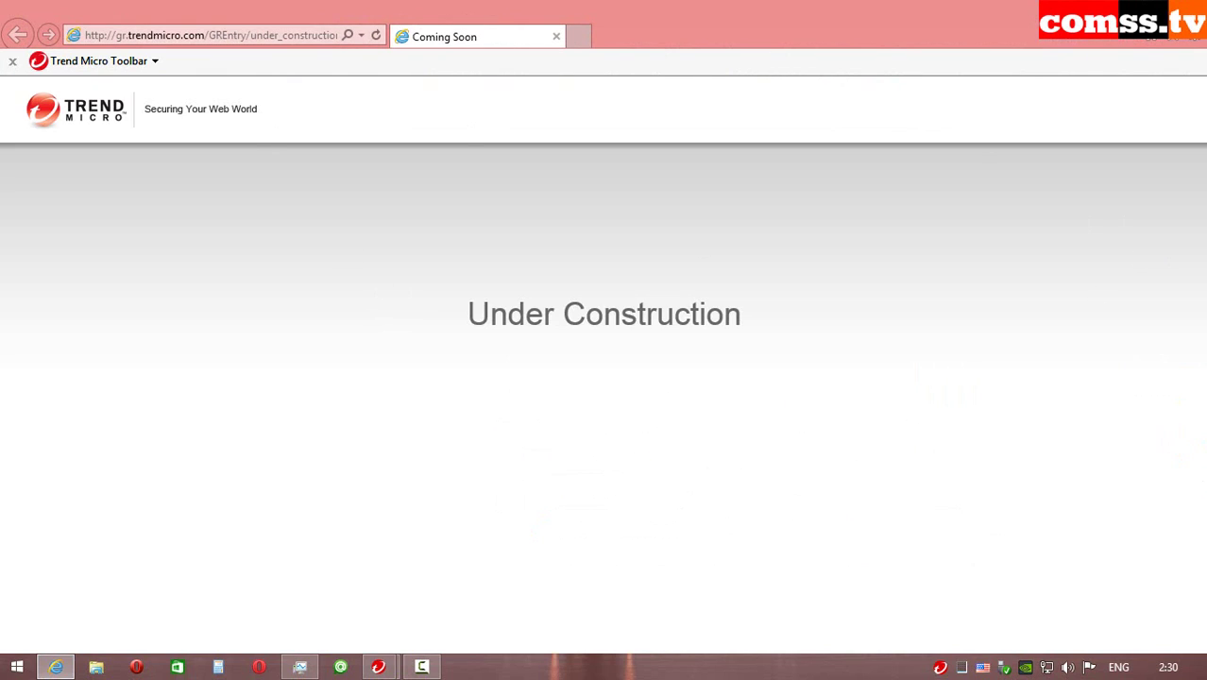
pyautogui.hotkey('alt', 'F4')
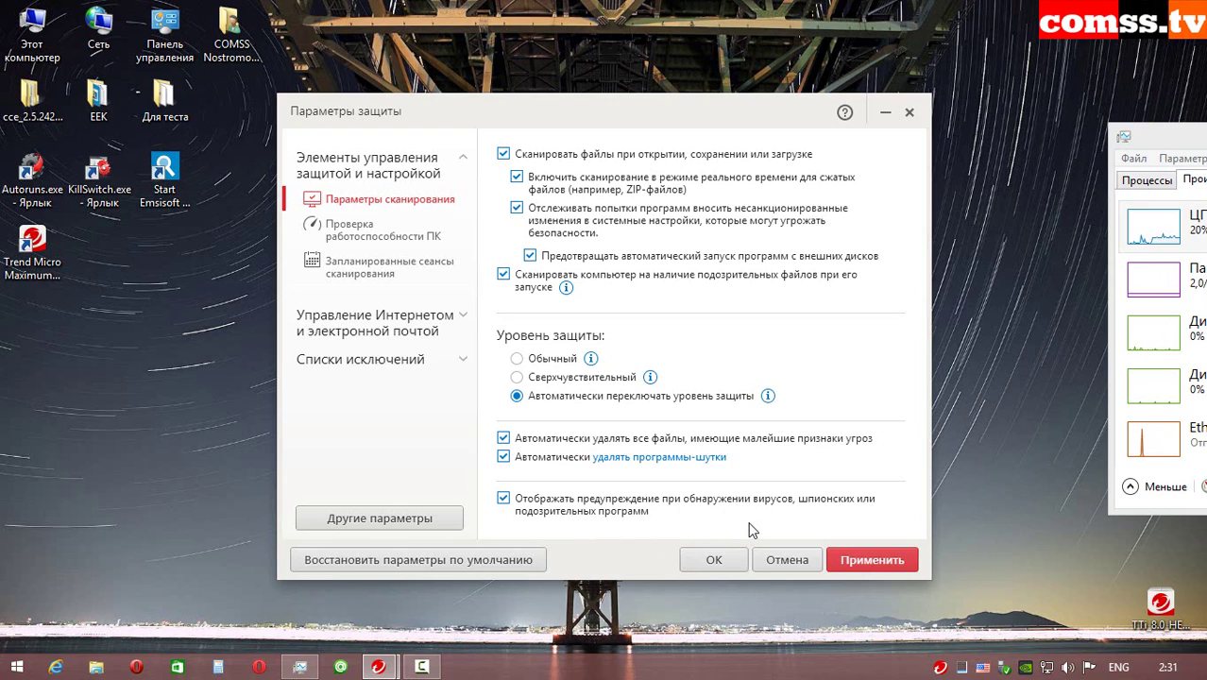
pyautogui.click(504, 499)
pyautogui.click(505, 500)
# - Look through the PC health check and scheduled scan settings, and switch scheduled scanning to Настроить определенное расписание
pyautogui.click(373, 231)
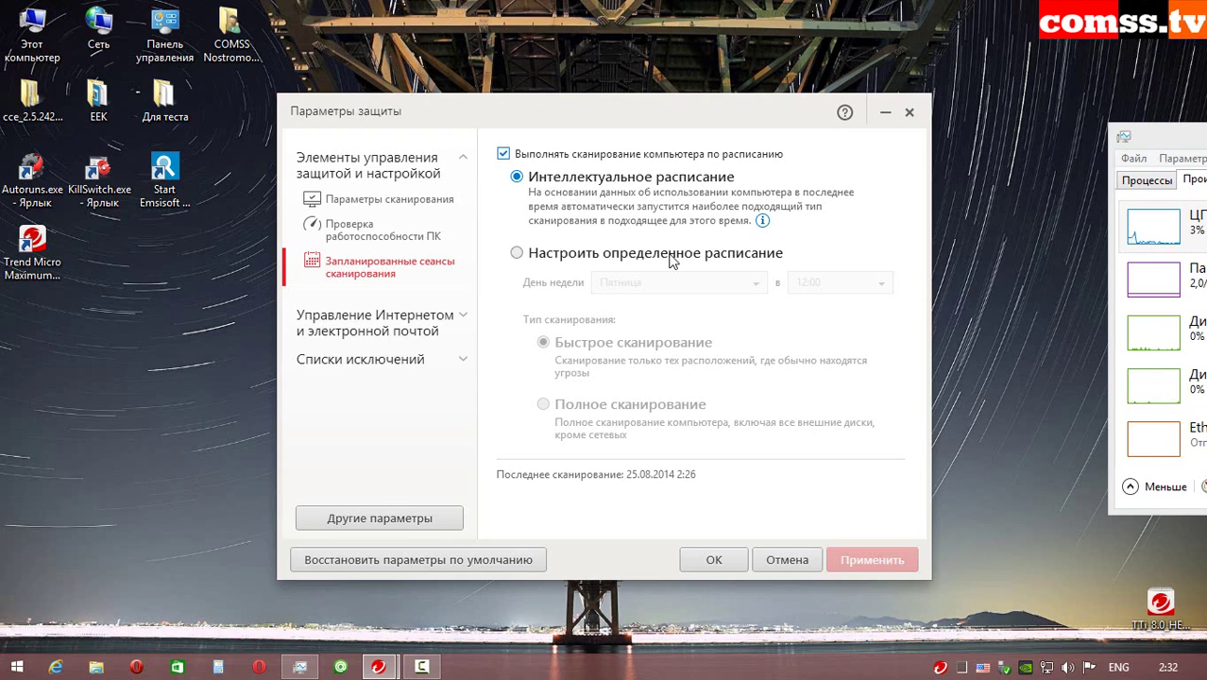
pyautogui.moveTo(763, 224)
pyautogui.click(503, 153)
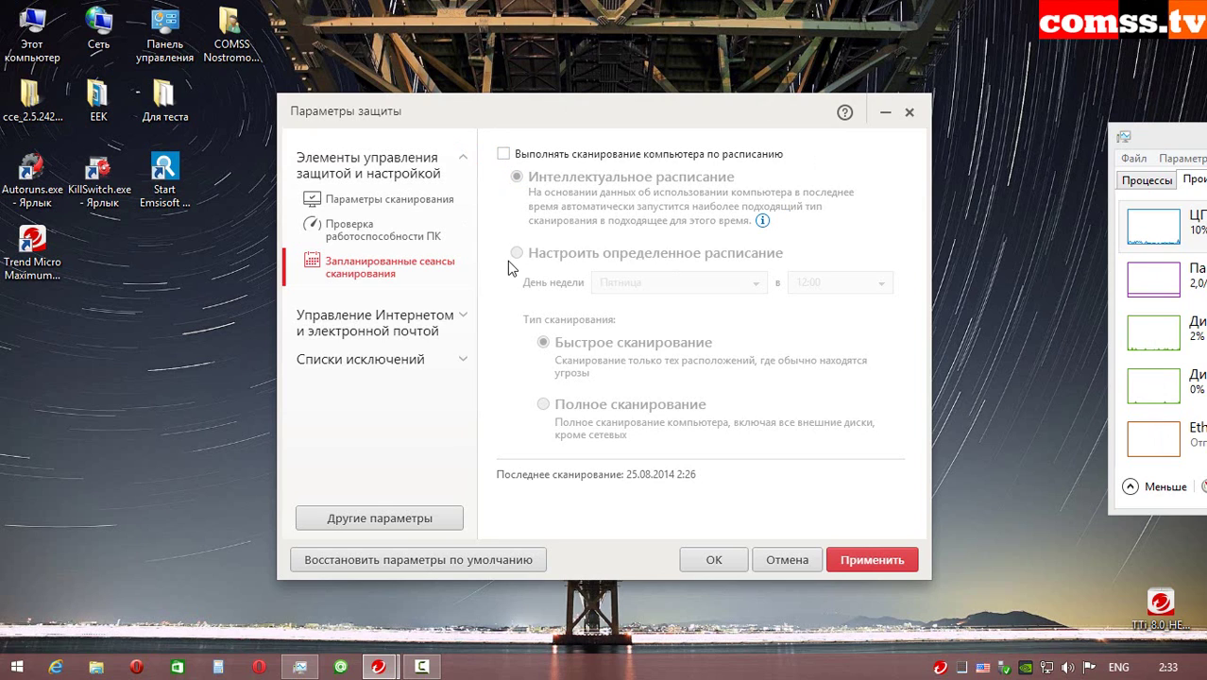
pyautogui.click(502, 154)
pyautogui.click(605, 261)
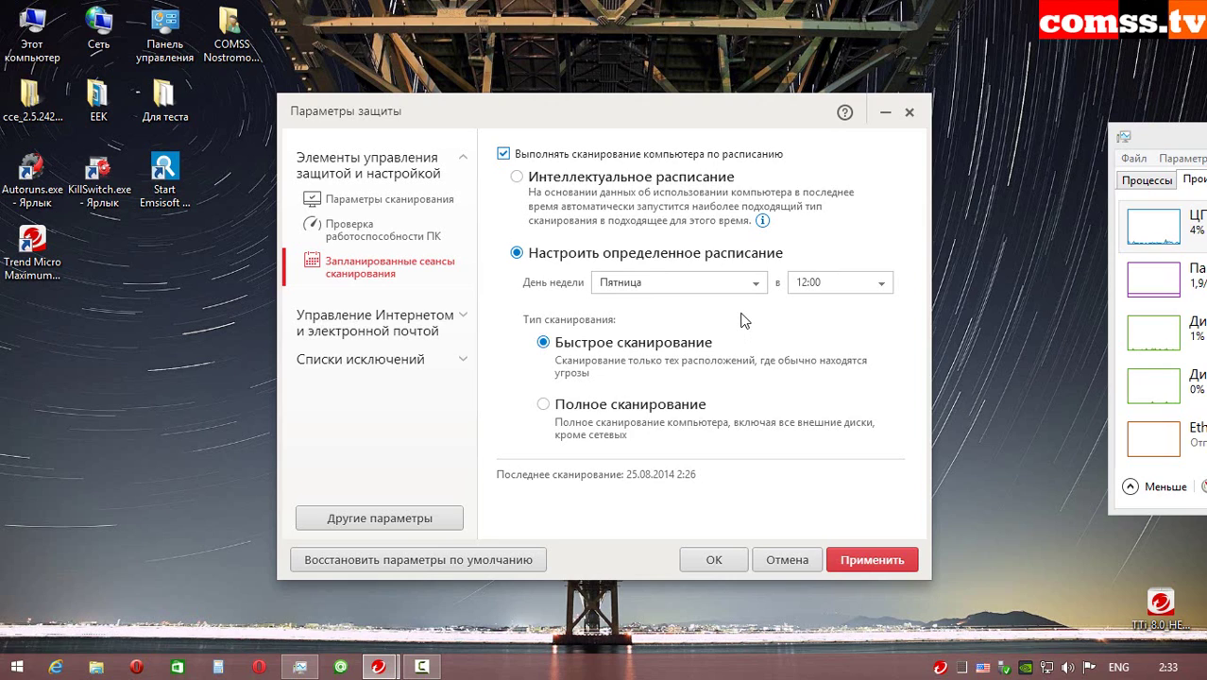
# - Set the scheduled scan day to месяц 1-го числа and look through the available start times
pyautogui.click(759, 285)
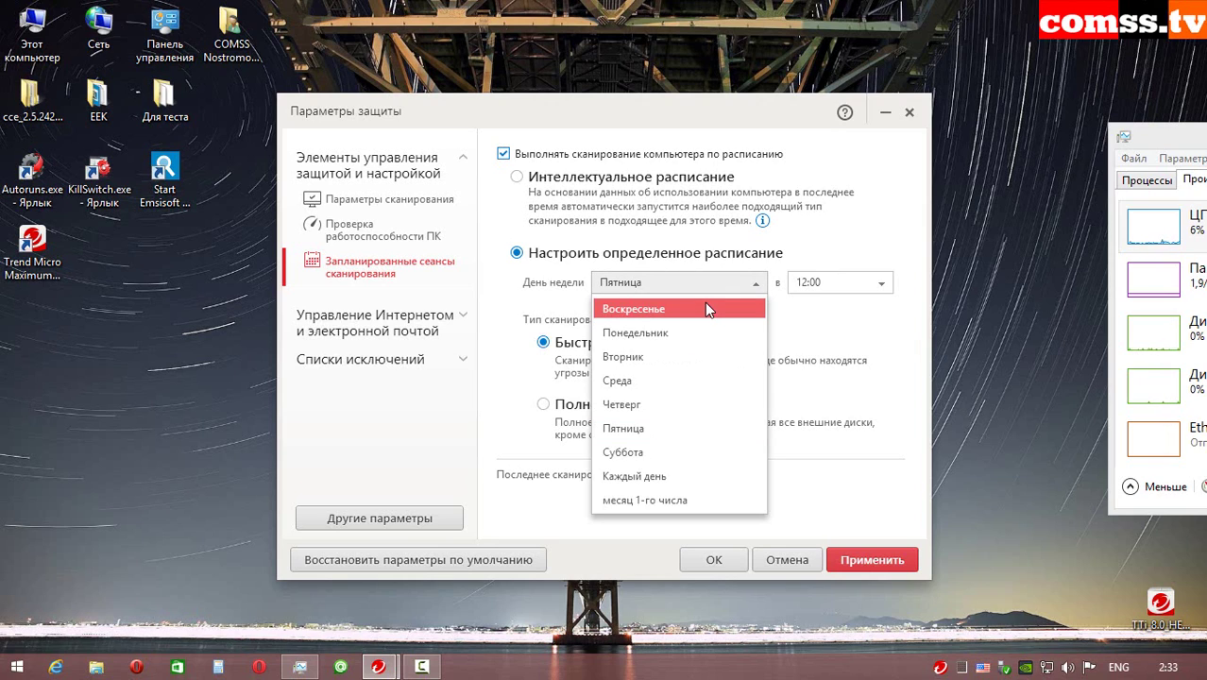
pyautogui.click(696, 508)
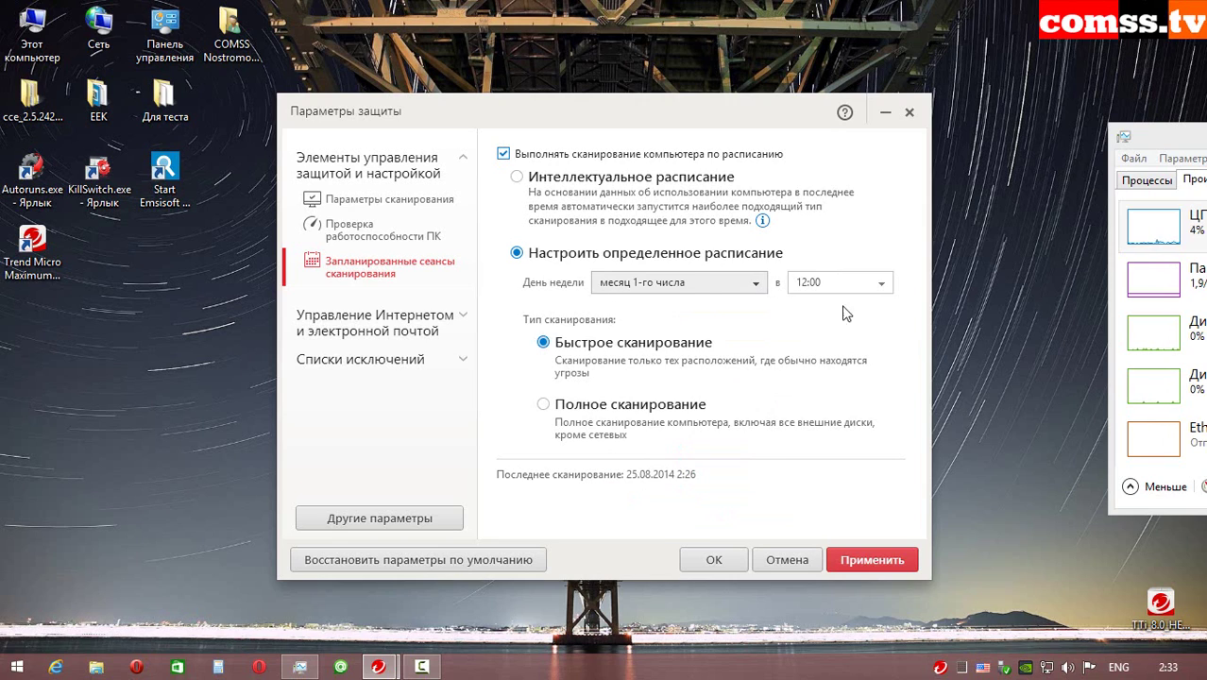
pyautogui.click(757, 288)
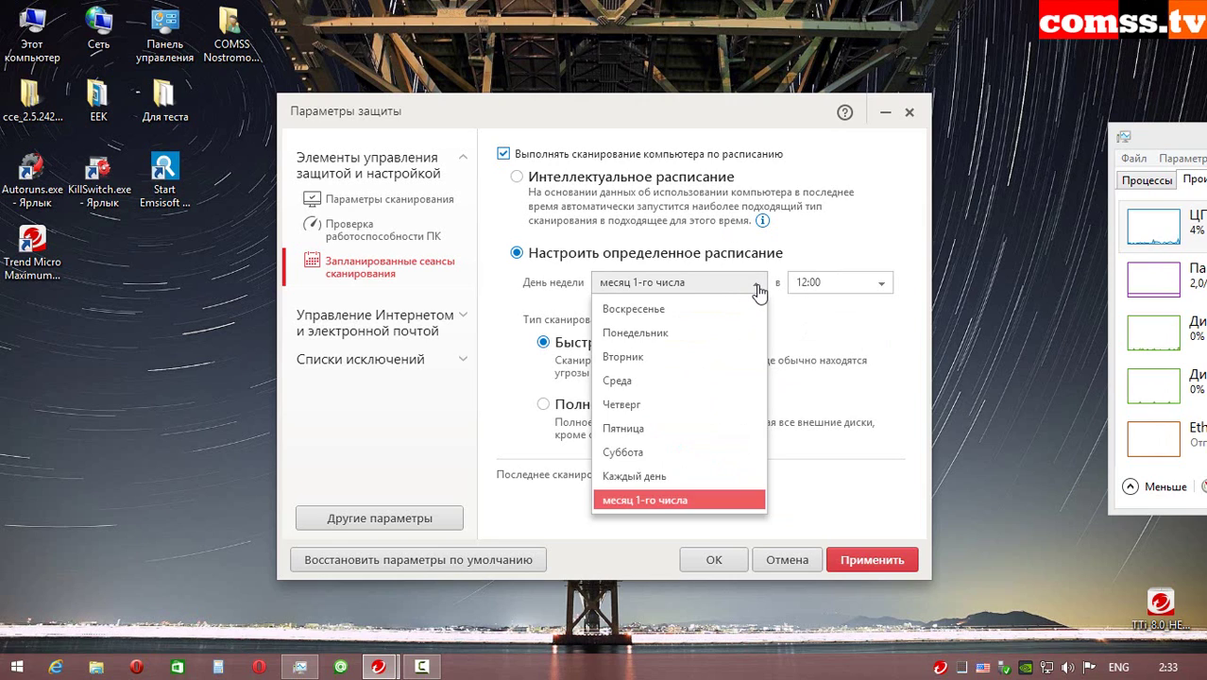
pyautogui.click(756, 289)
pyautogui.click(878, 288)
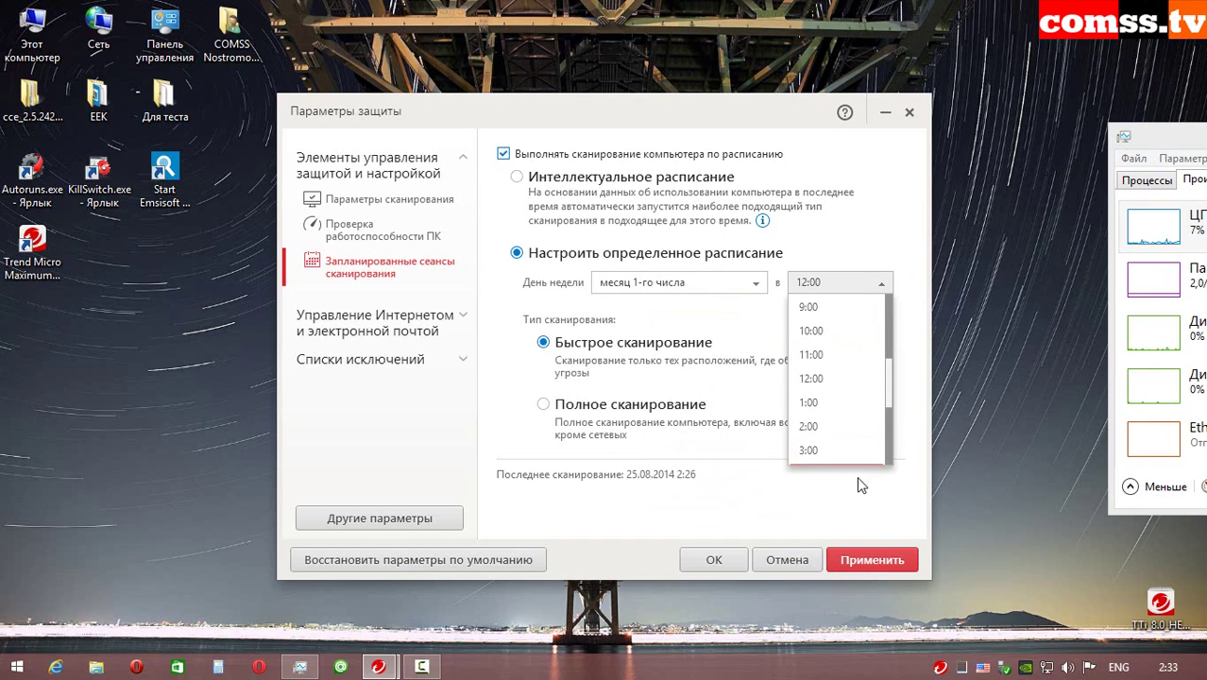
pyautogui.click(747, 313)
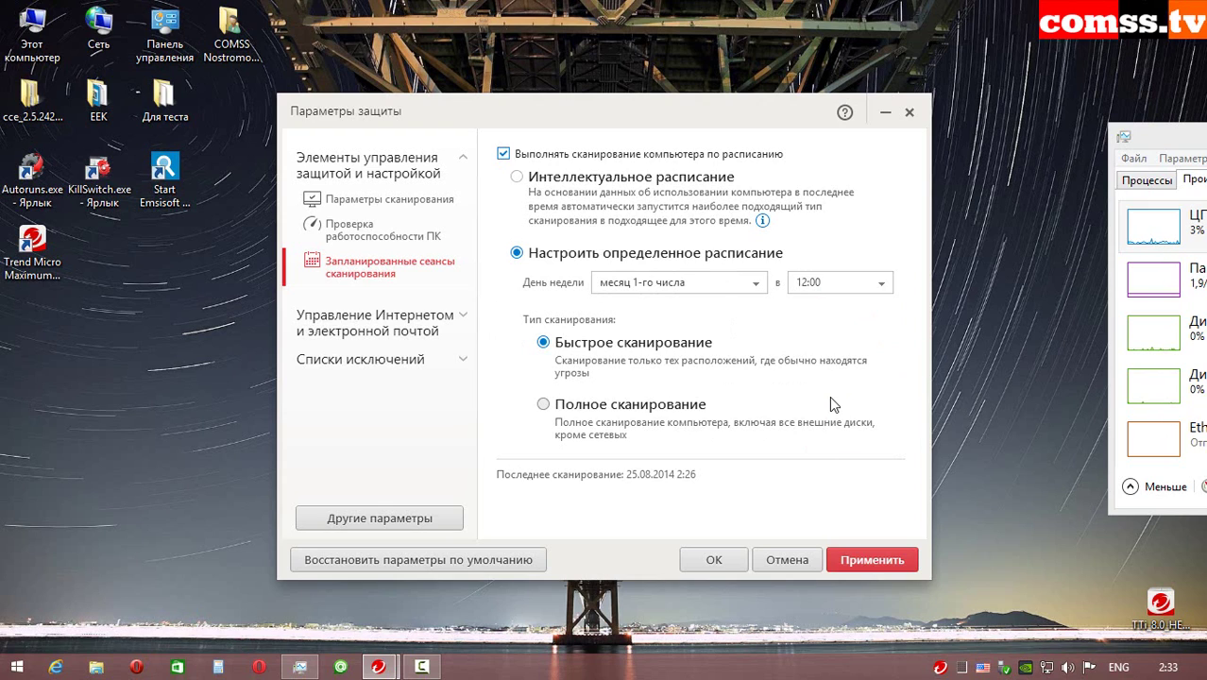
# - Set the scheduled scan to Полное сканирование and Каждый день, and turn off scheduled scanning
pyautogui.click(626, 406)
pyautogui.click(585, 413)
pyautogui.click(757, 287)
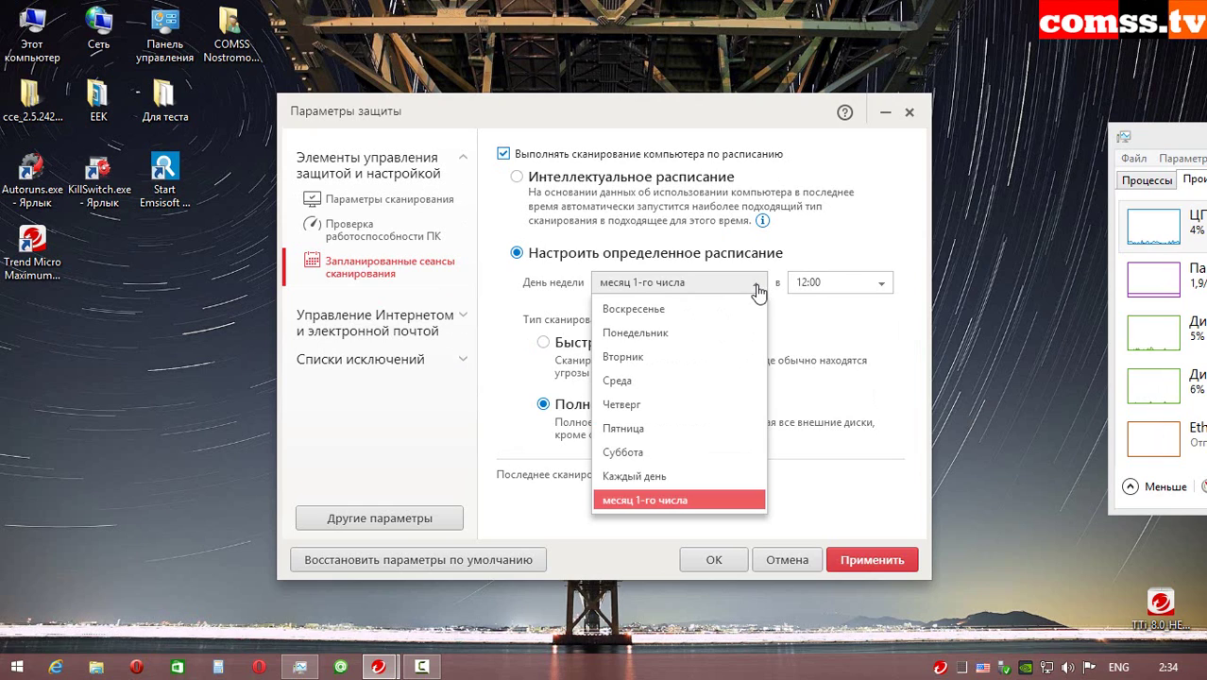
pyautogui.click(633, 476)
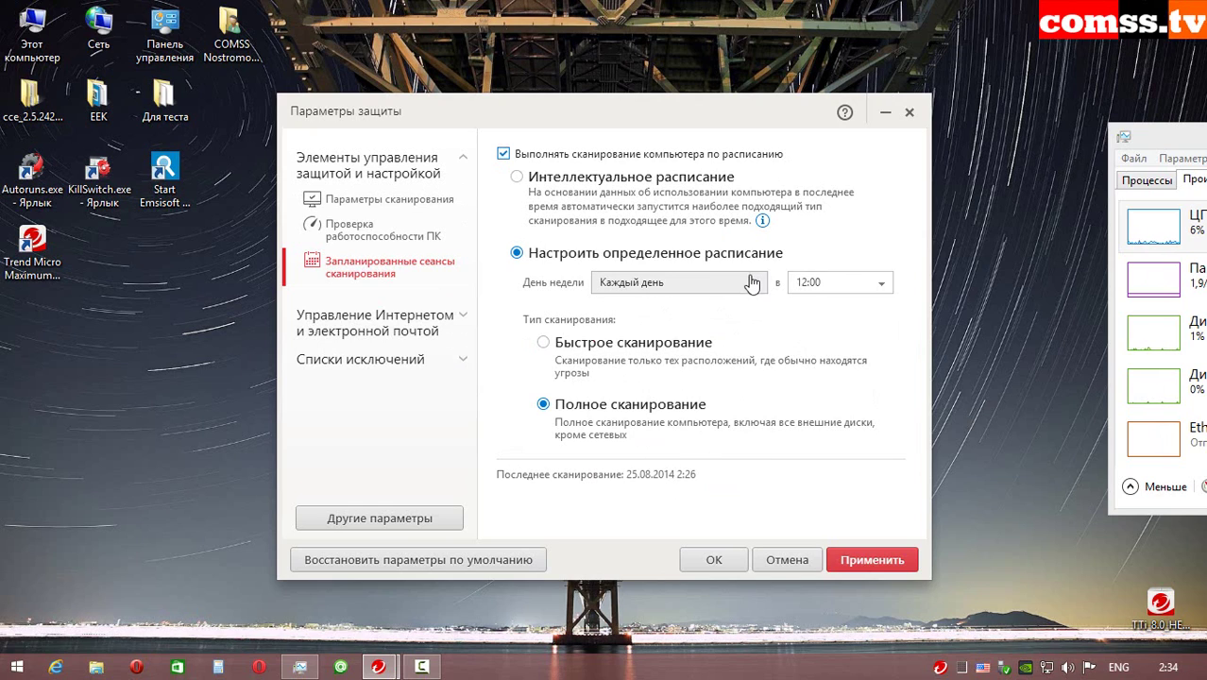
pyautogui.click(503, 153)
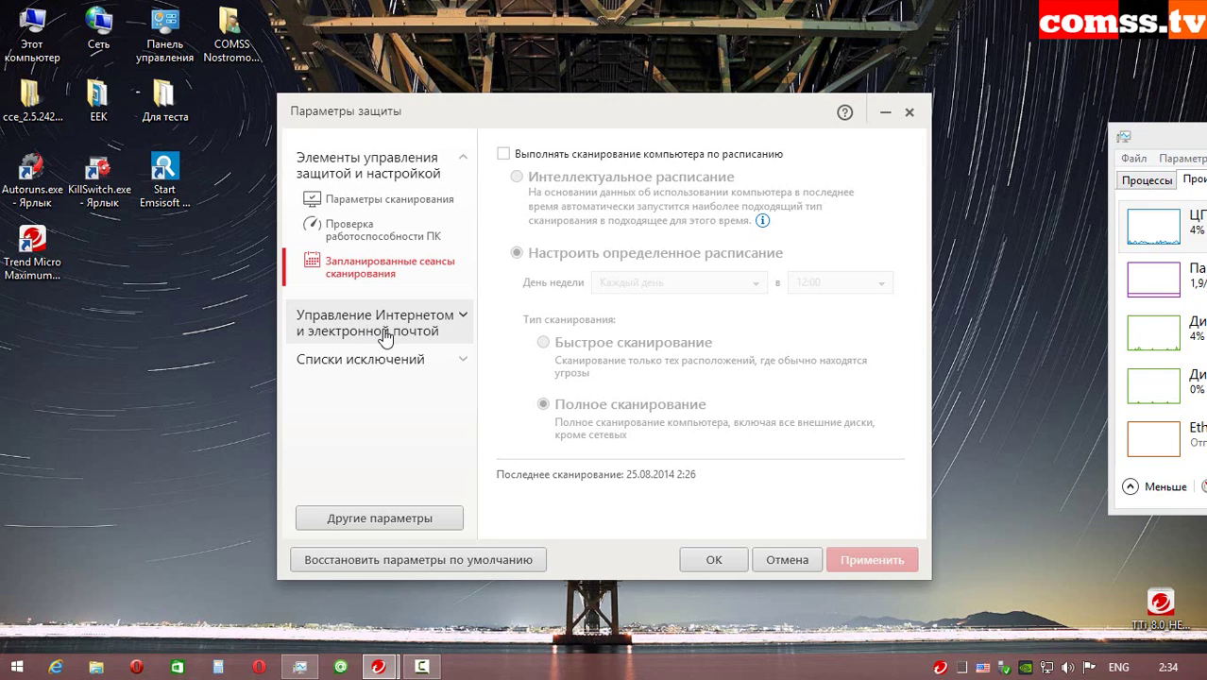
# - Open the web threat settings, try the Низкий protection level, and set the level to Высокий
pyautogui.click(384, 333)
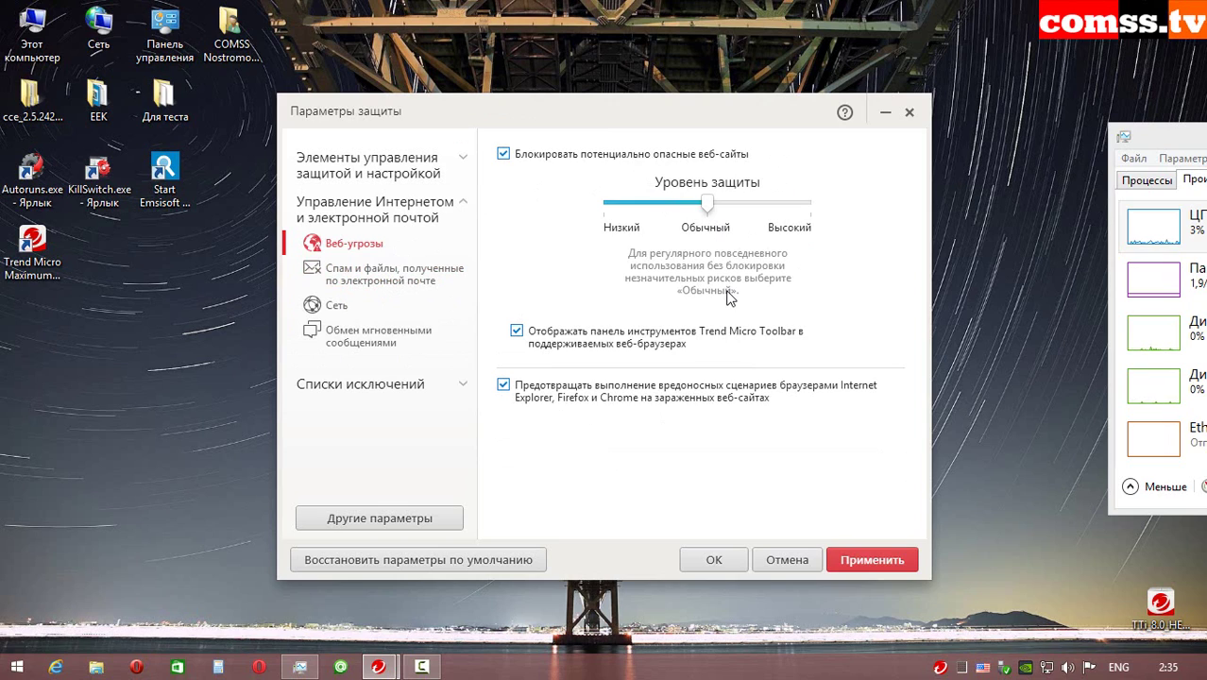
pyautogui.click(782, 219)
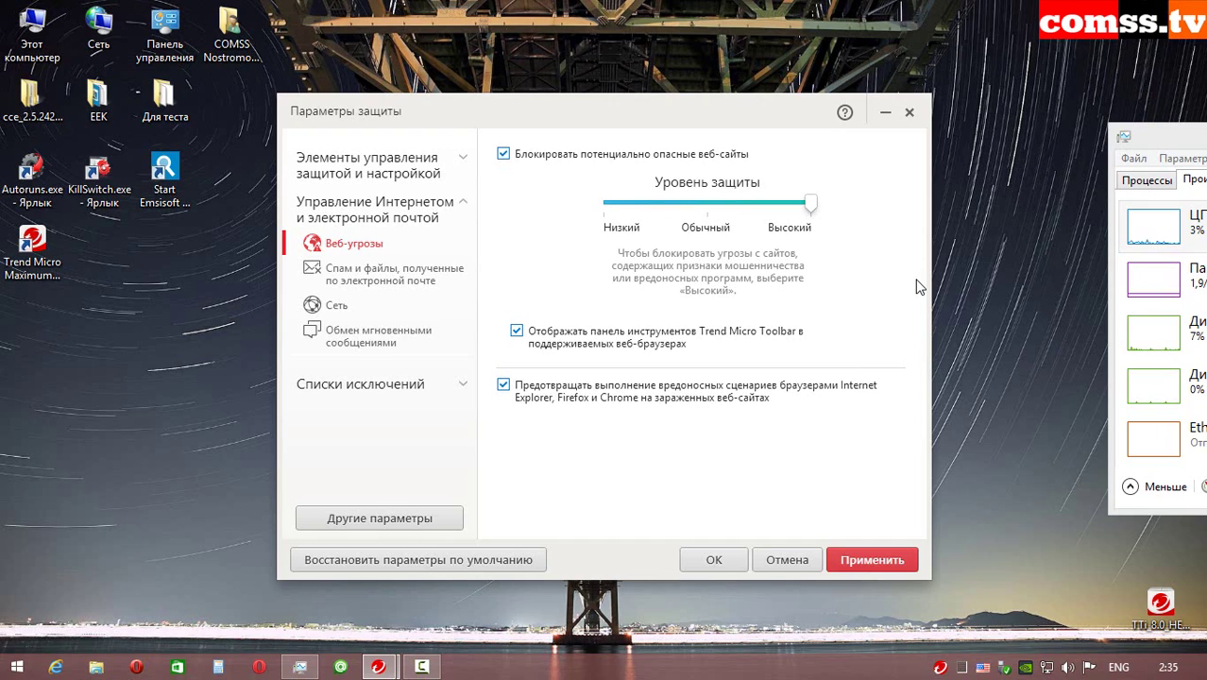
pyautogui.click(605, 203)
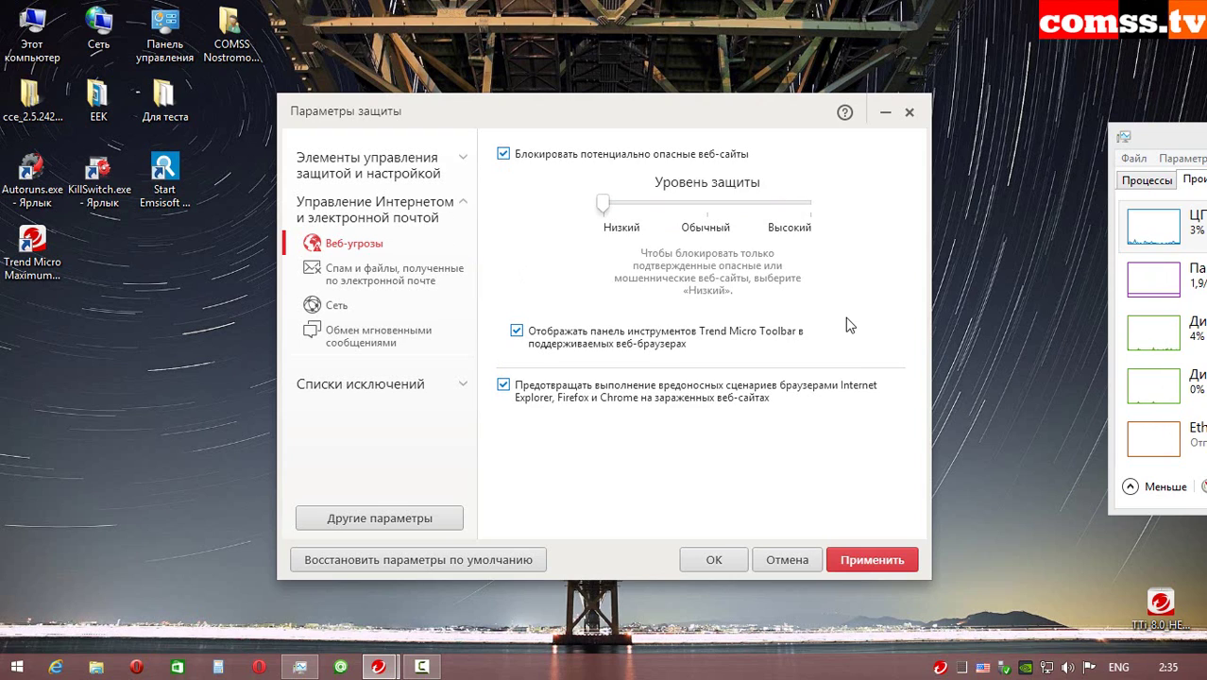
pyautogui.click(810, 204)
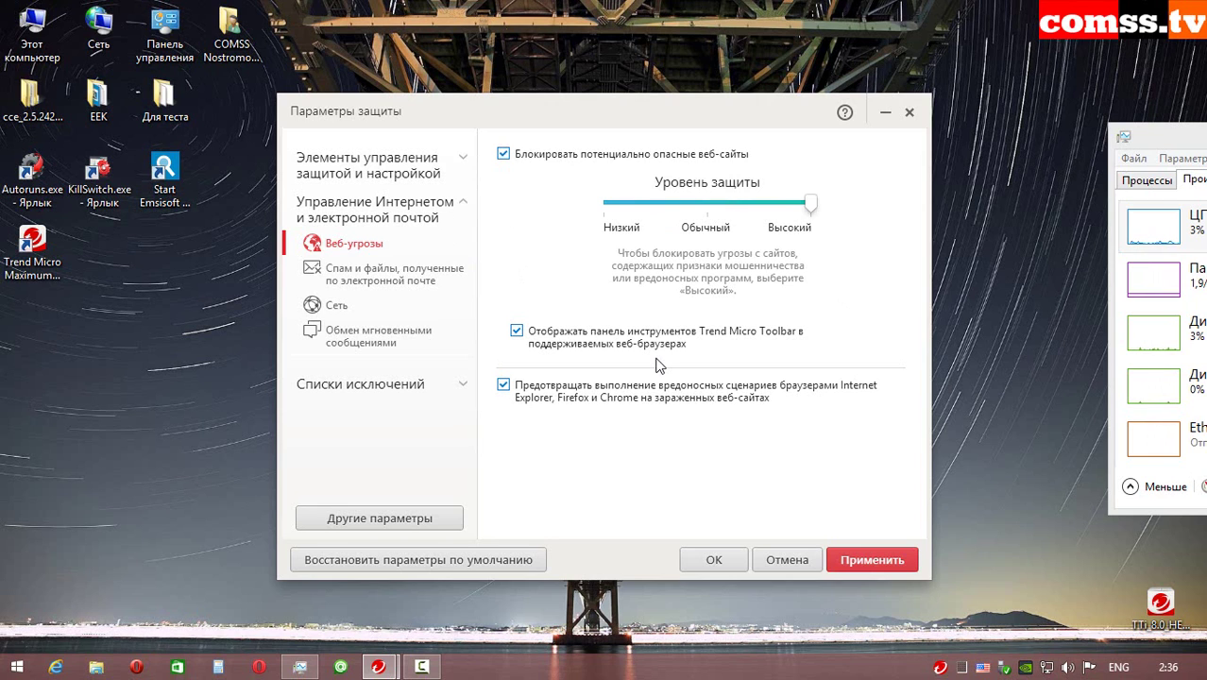
# - Switch to Internet Explorer and view the options of the Trend Micro Toolbar
pyautogui.click(56, 667)
pyautogui.click(158, 60)
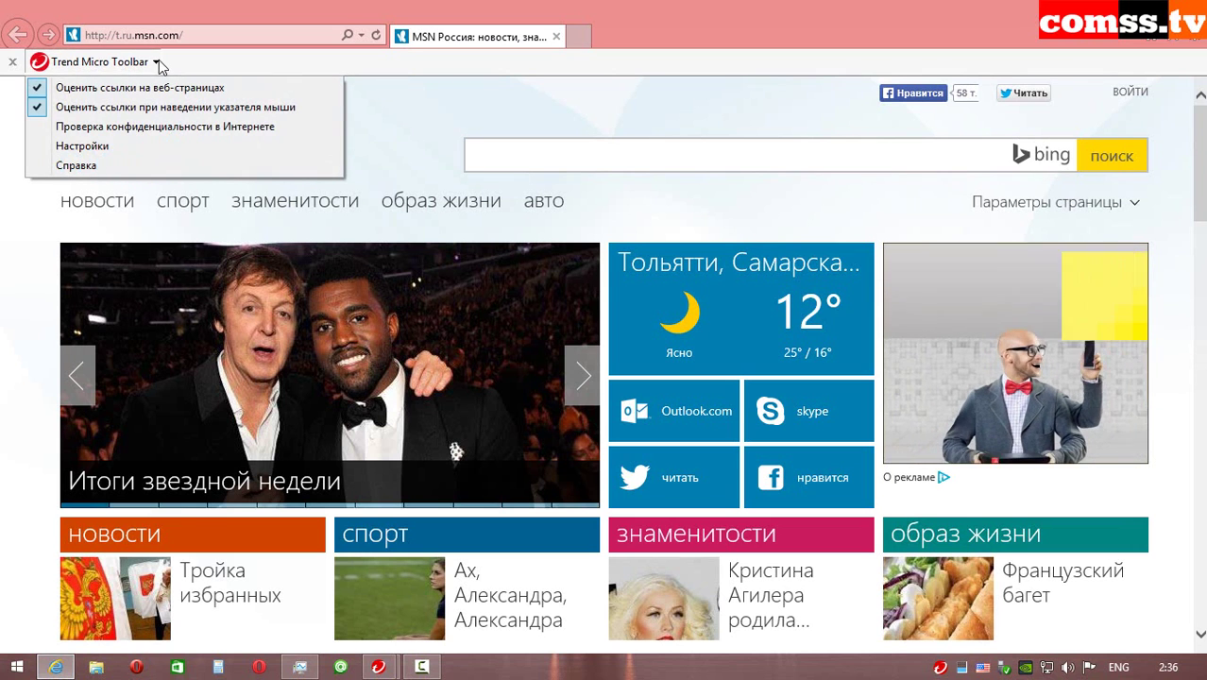
pyautogui.click(451, 114)
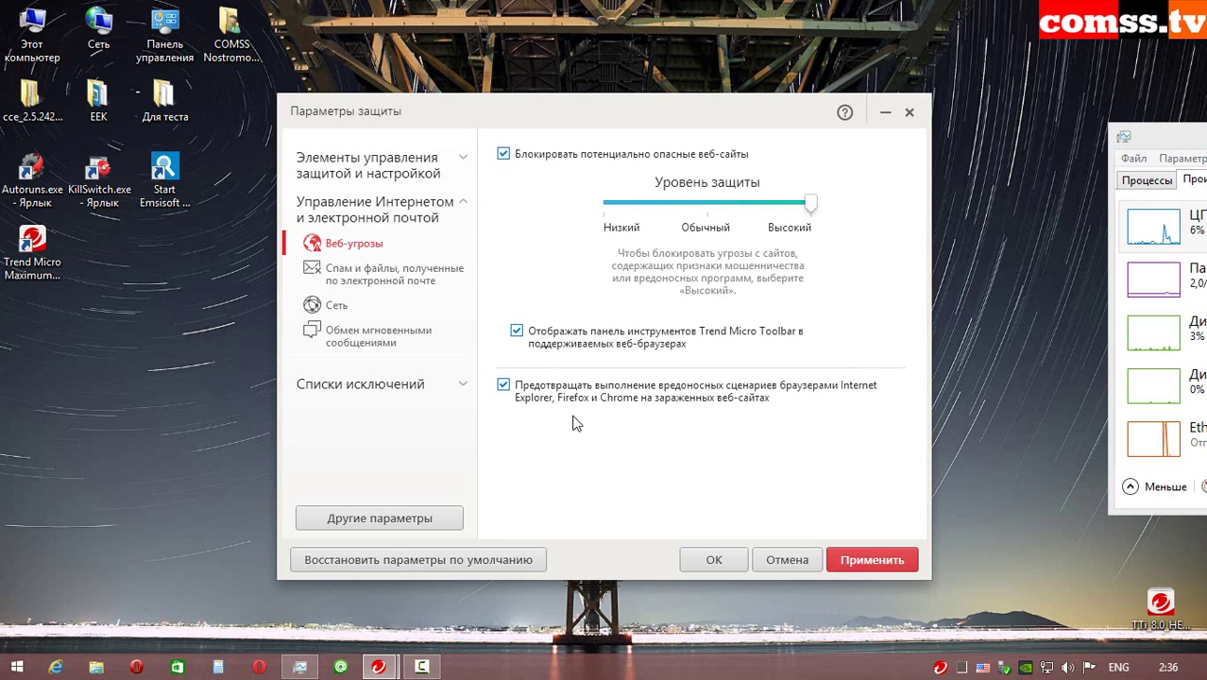
# - Enable filtering of unwanted e-mail messages and threat checking of e-mail attachments
pyautogui.click(389, 283)
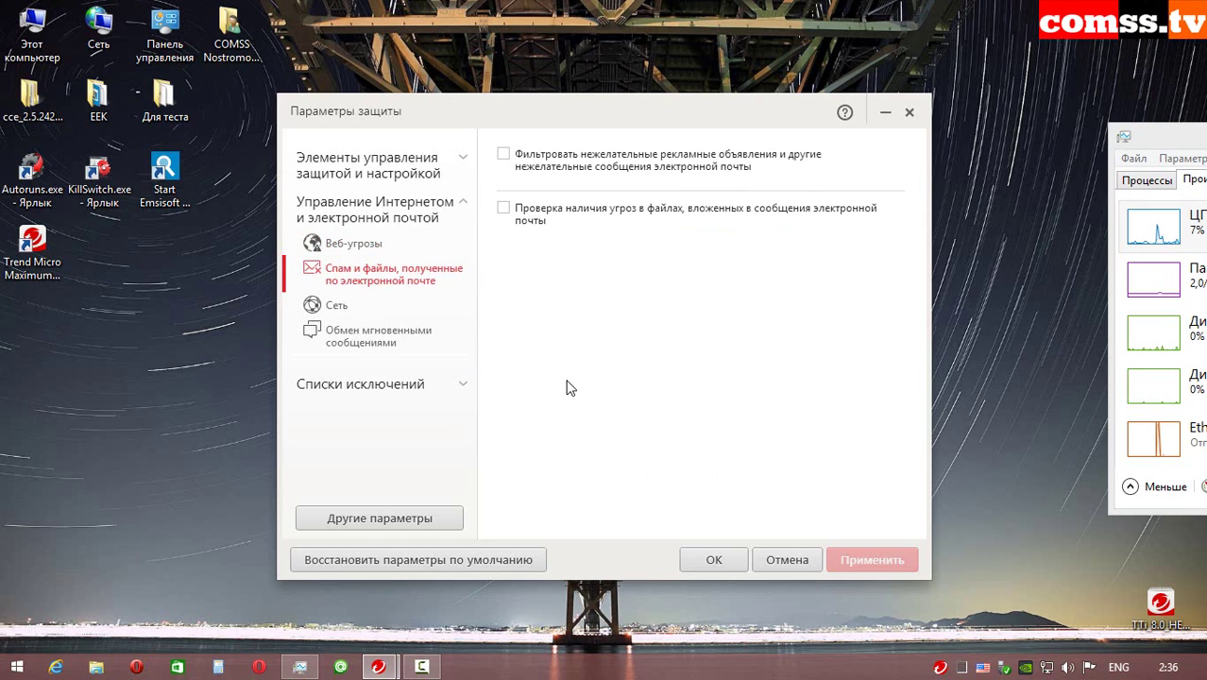
pyautogui.click(503, 153)
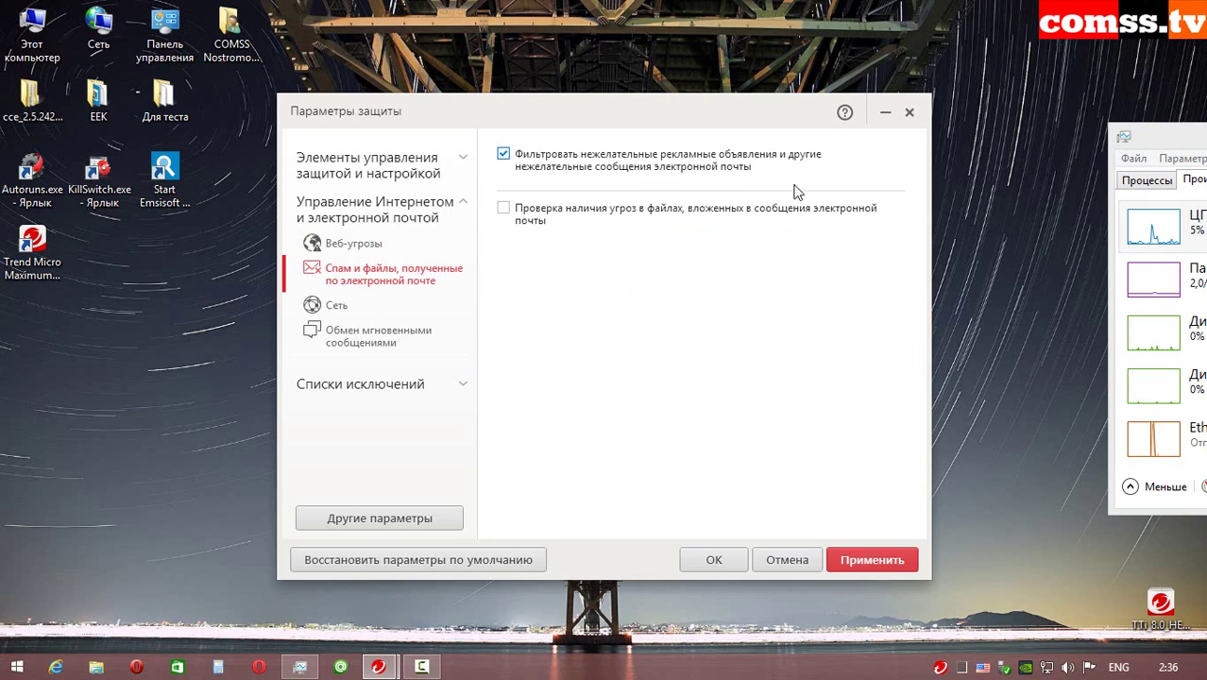
pyautogui.click(694, 210)
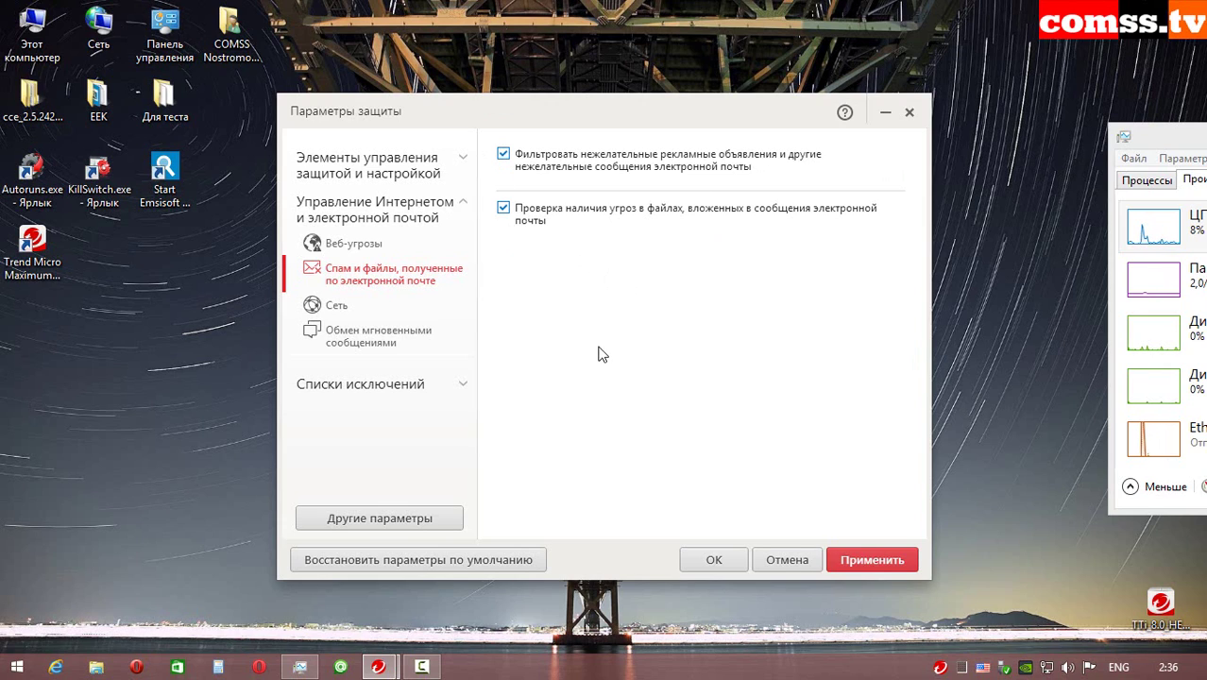
# - Enable the warning about potentially unsafe wireless networks or access points, and view the instant messaging protection settings
pyautogui.press('Down')
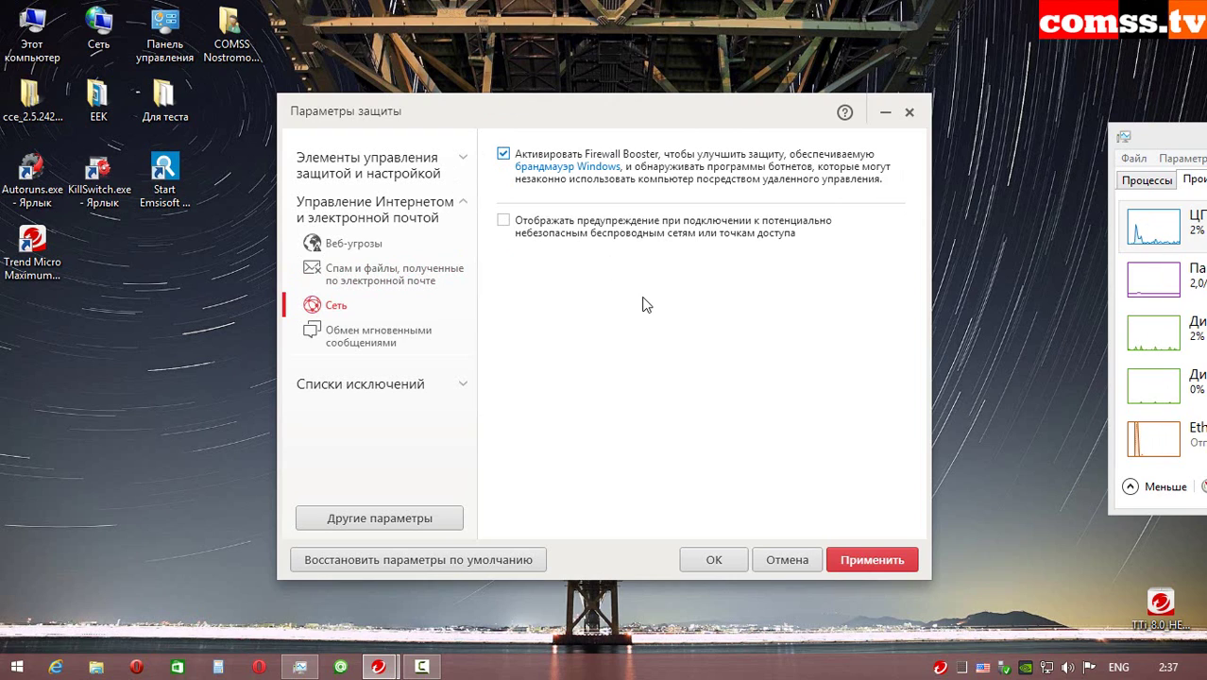
pyautogui.click(682, 225)
pyautogui.click(362, 346)
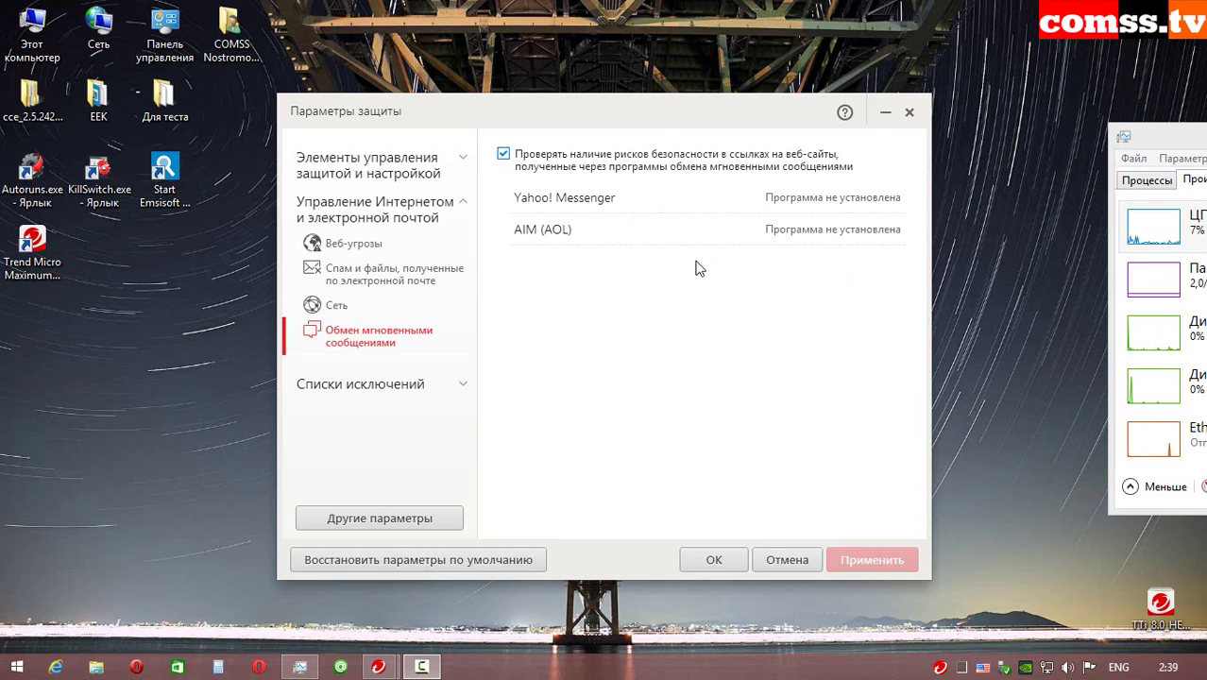
# - Add the C:\Windows folder to the program and folder exception list, and delete that entry again
pyautogui.click(387, 393)
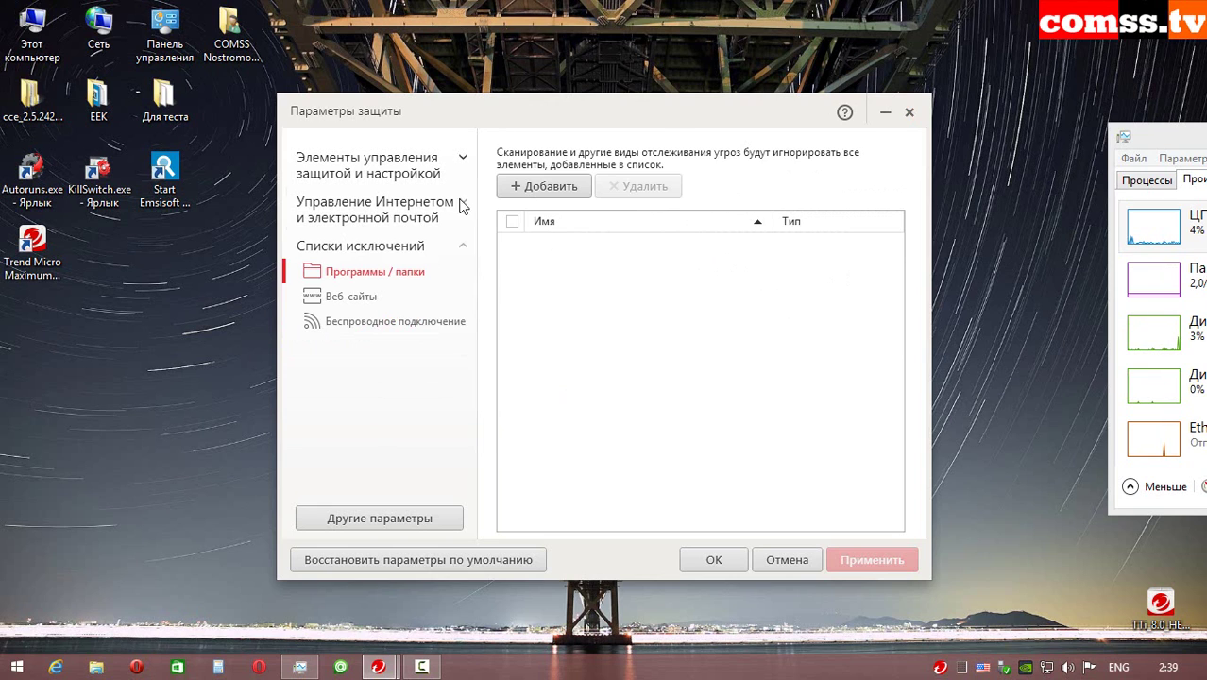
pyautogui.click(543, 189)
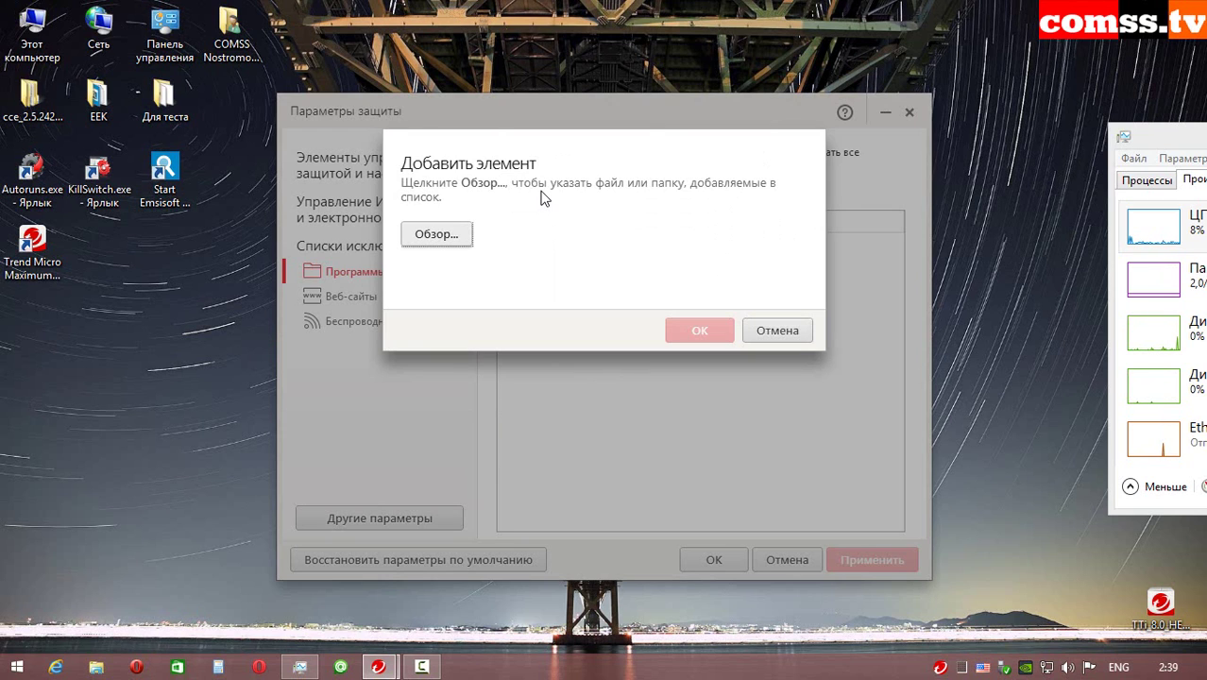
pyautogui.click(435, 236)
pyautogui.click(402, 382)
pyautogui.doubleClick(567, 253)
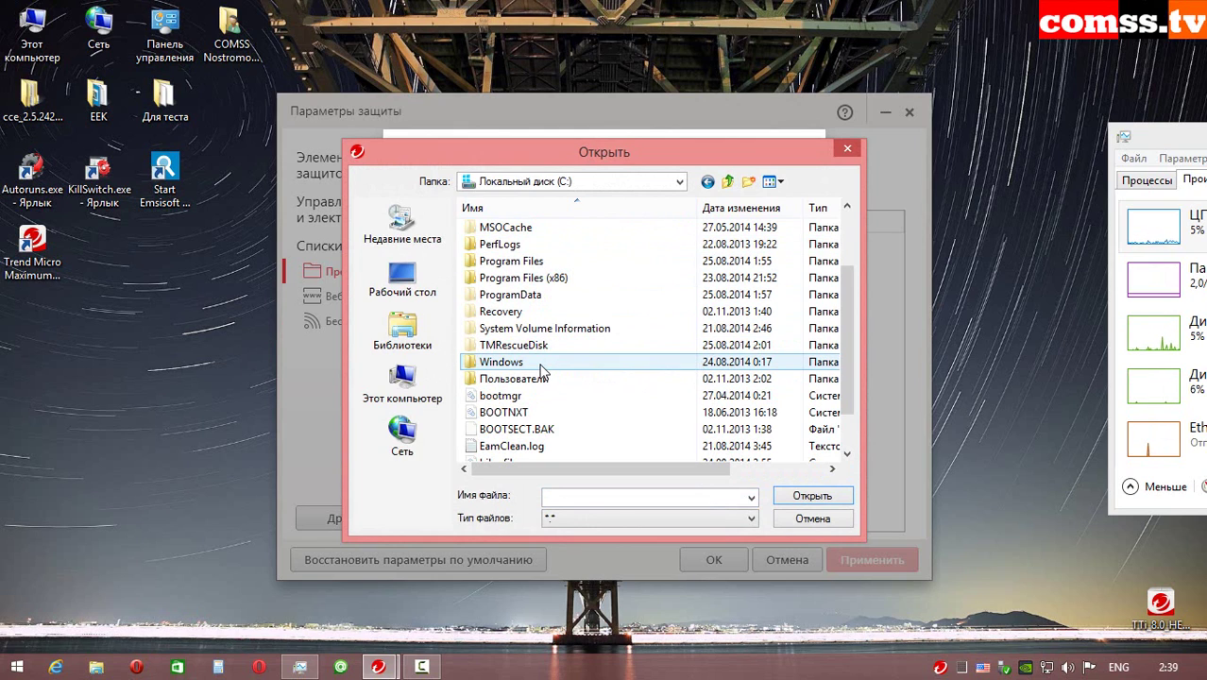
pyautogui.doubleClick(493, 363)
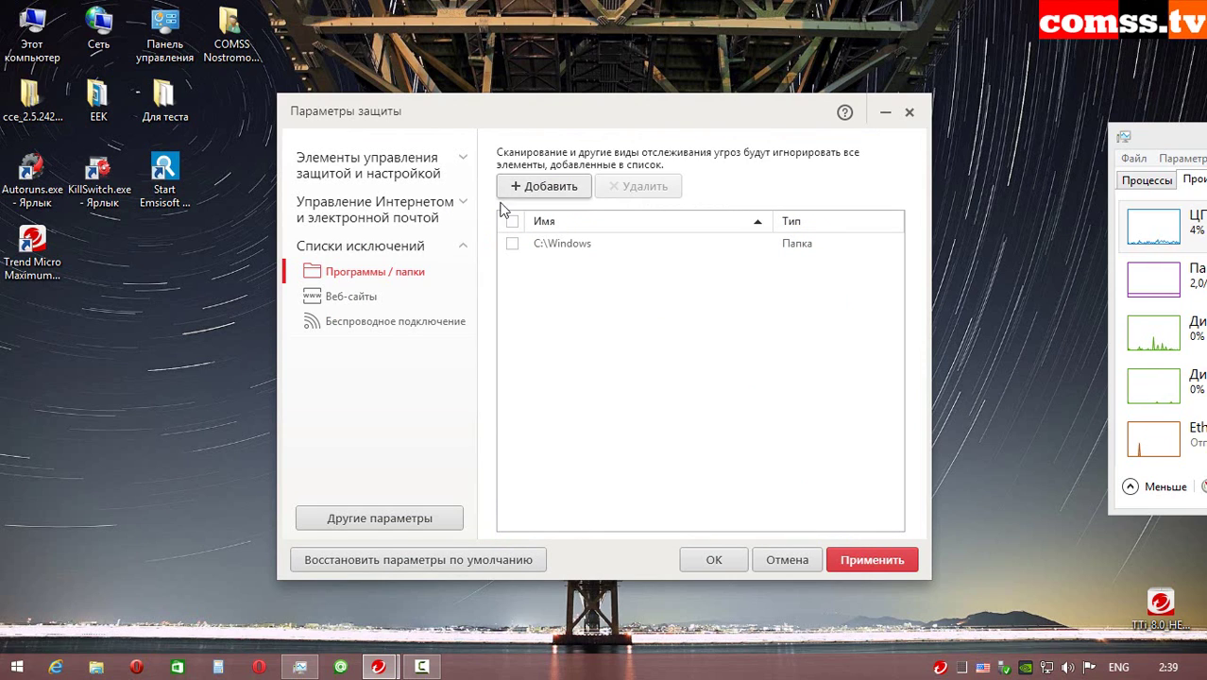
pyautogui.click(511, 244)
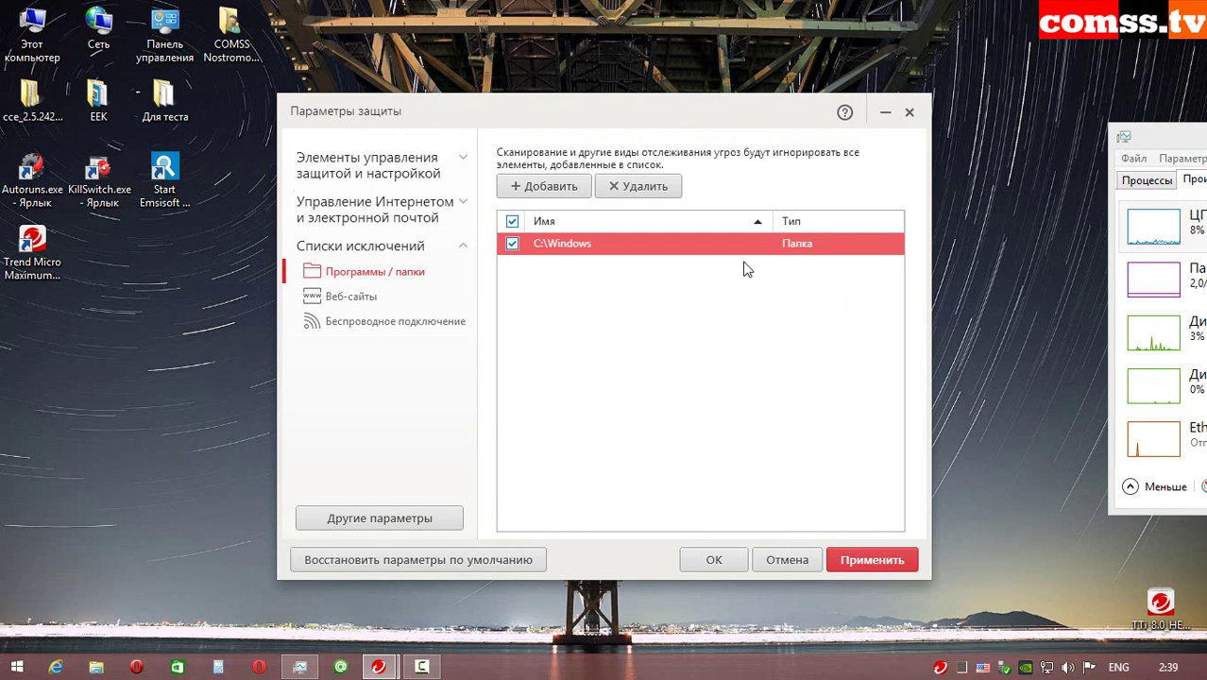
pyautogui.click(645, 186)
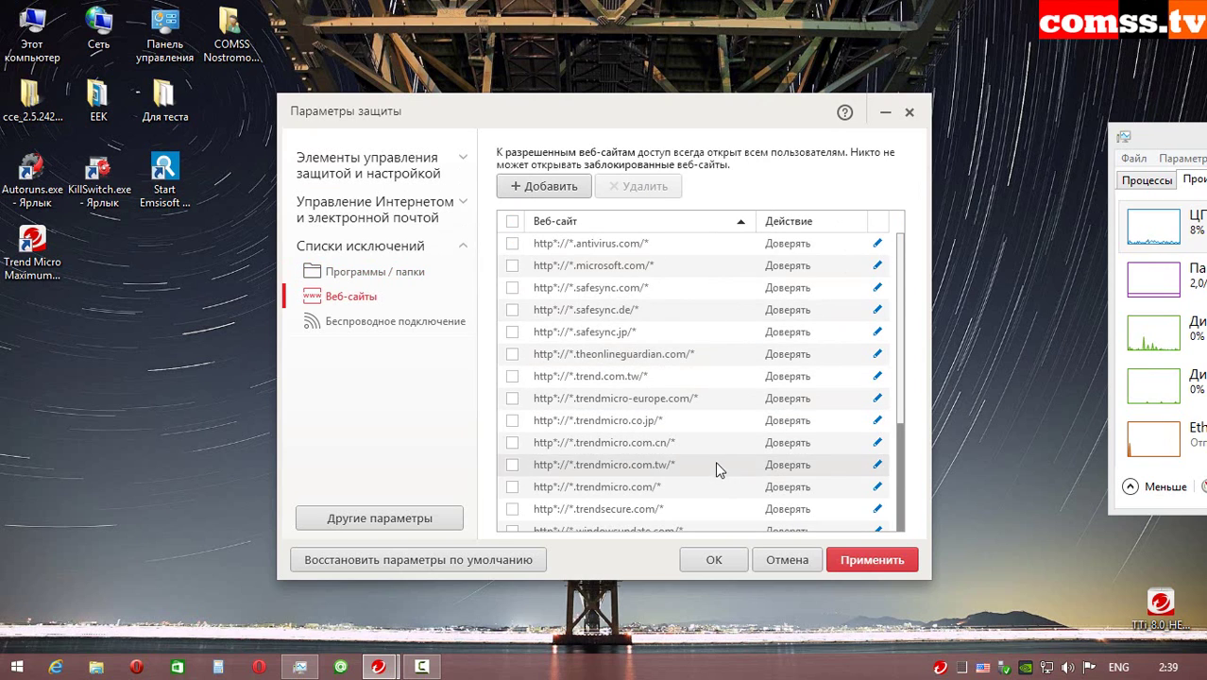
# - Look through the website exception list, and try selecting and deselecting all its entries
pyautogui.scroll(-3, 904, 262)
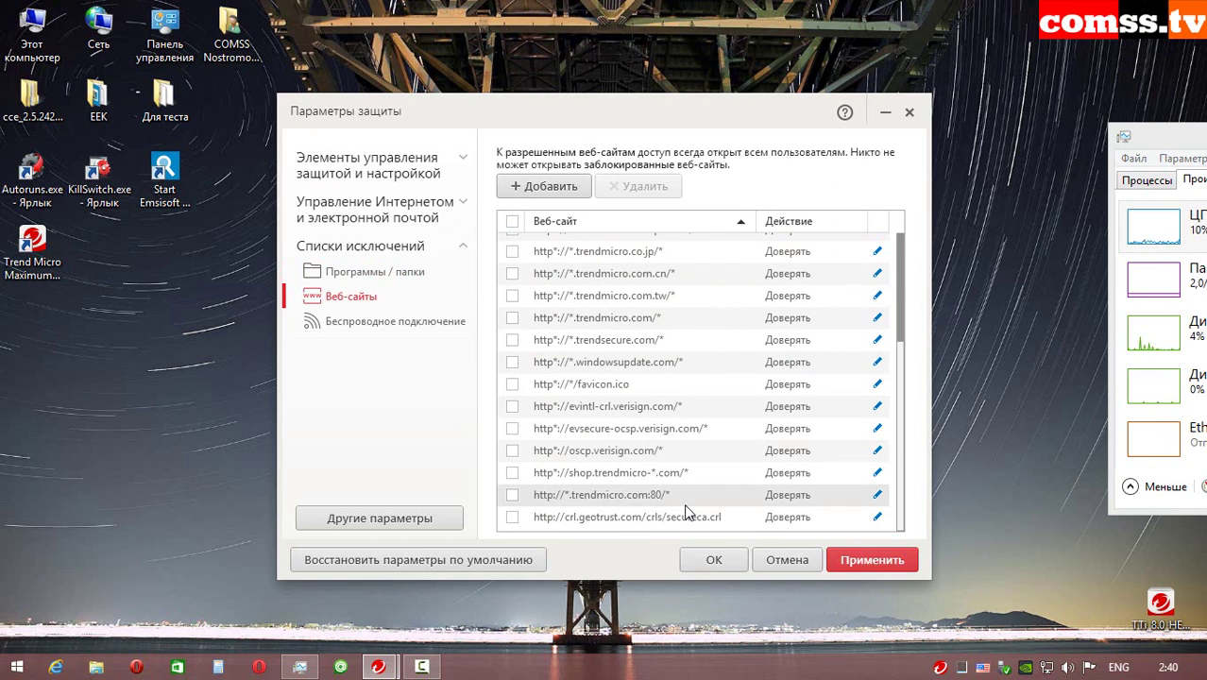
pyautogui.moveTo(902, 417); pyautogui.dragTo(897, 268)
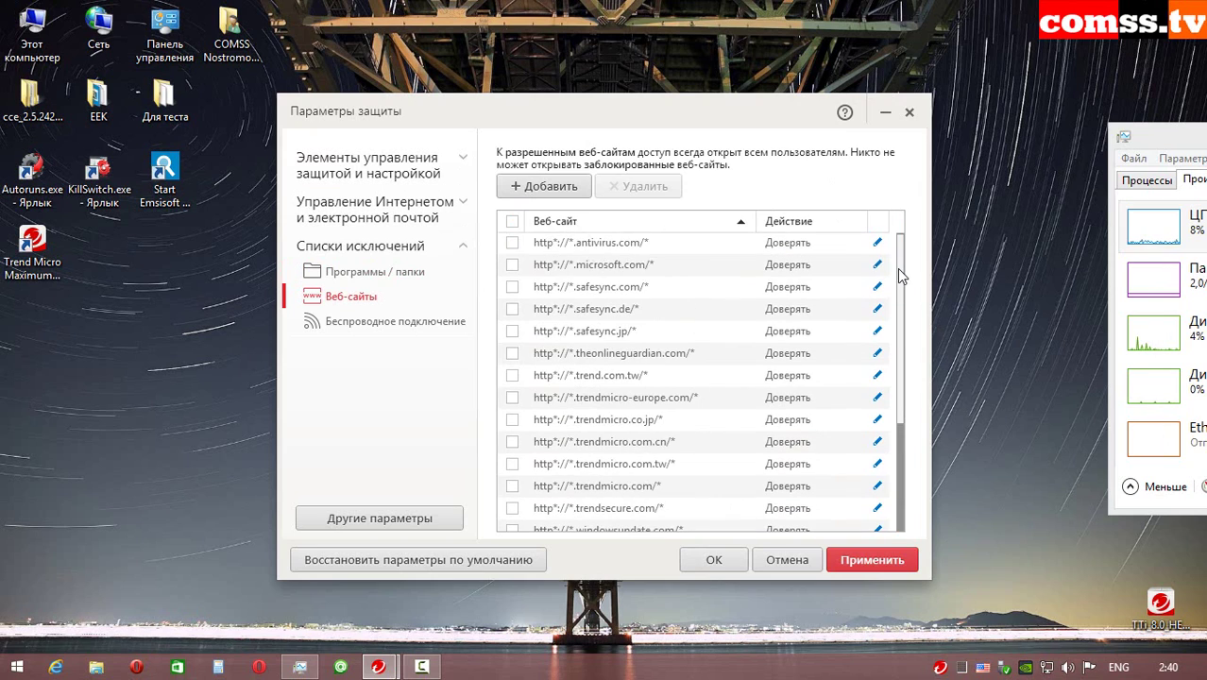
pyautogui.click(512, 222)
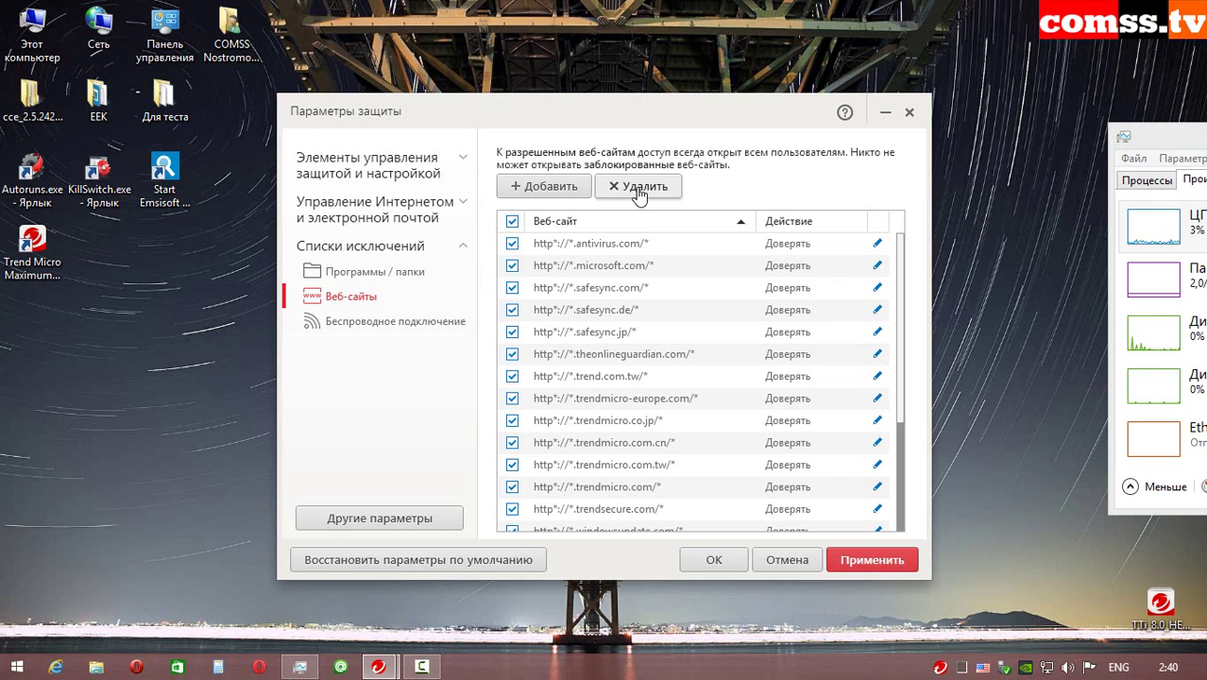
pyautogui.click(513, 221)
# - Edit the antivirus.com website exception, view the option to import Internet Explorer favourites, and set the entry's action to Блокировать
pyautogui.click(512, 244)
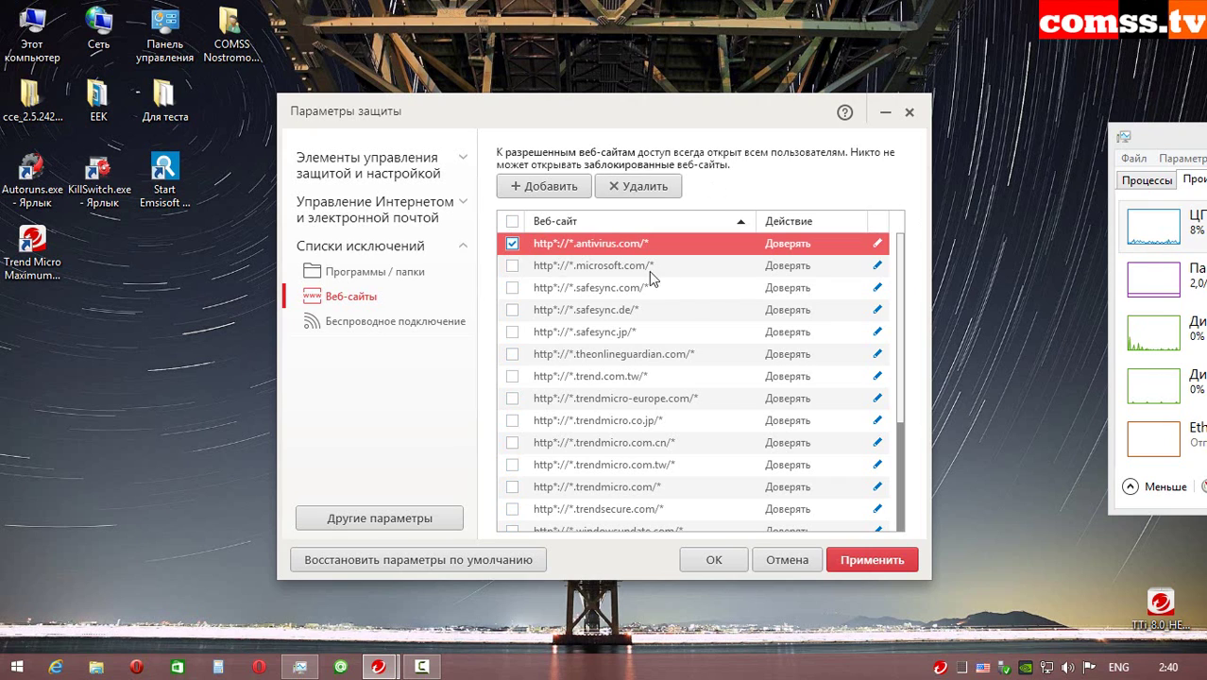
pyautogui.click(877, 244)
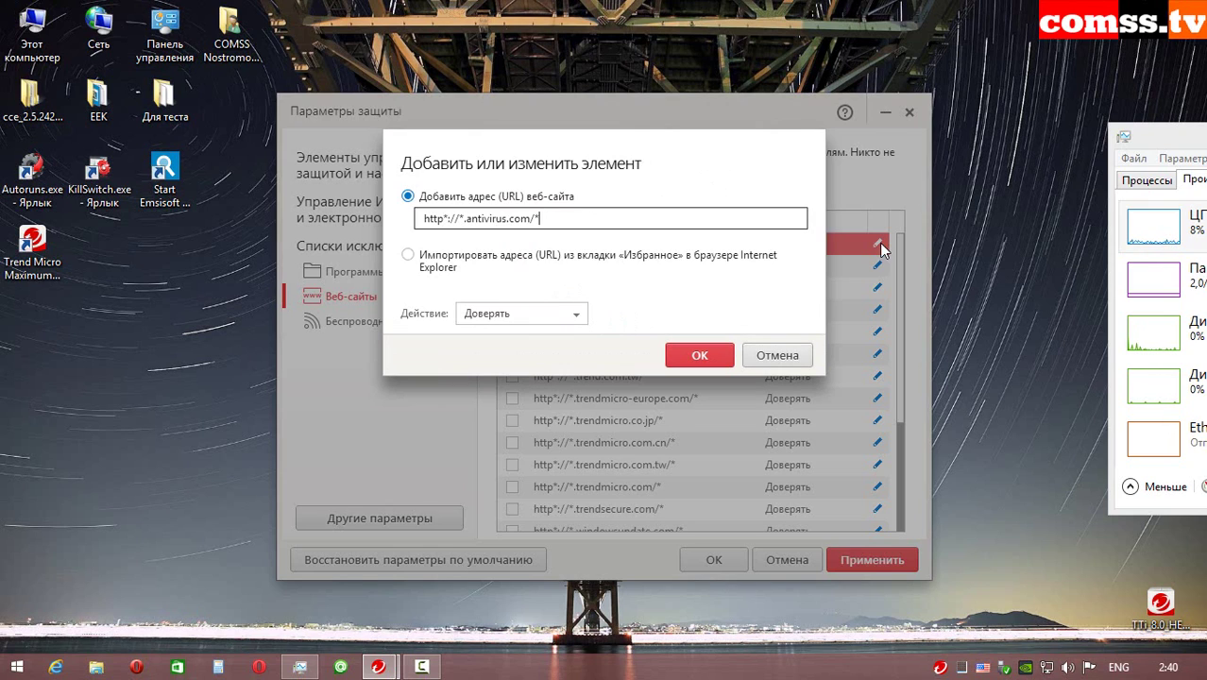
pyautogui.click(505, 265)
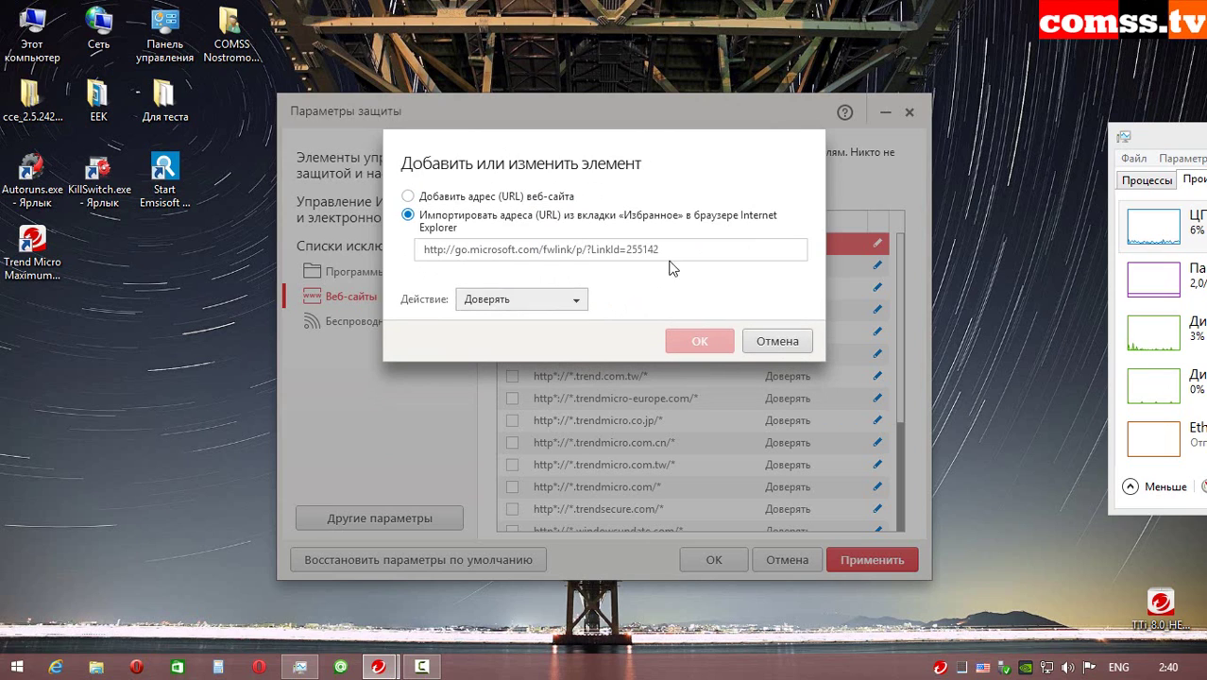
pyautogui.click(408, 197)
pyautogui.click(571, 319)
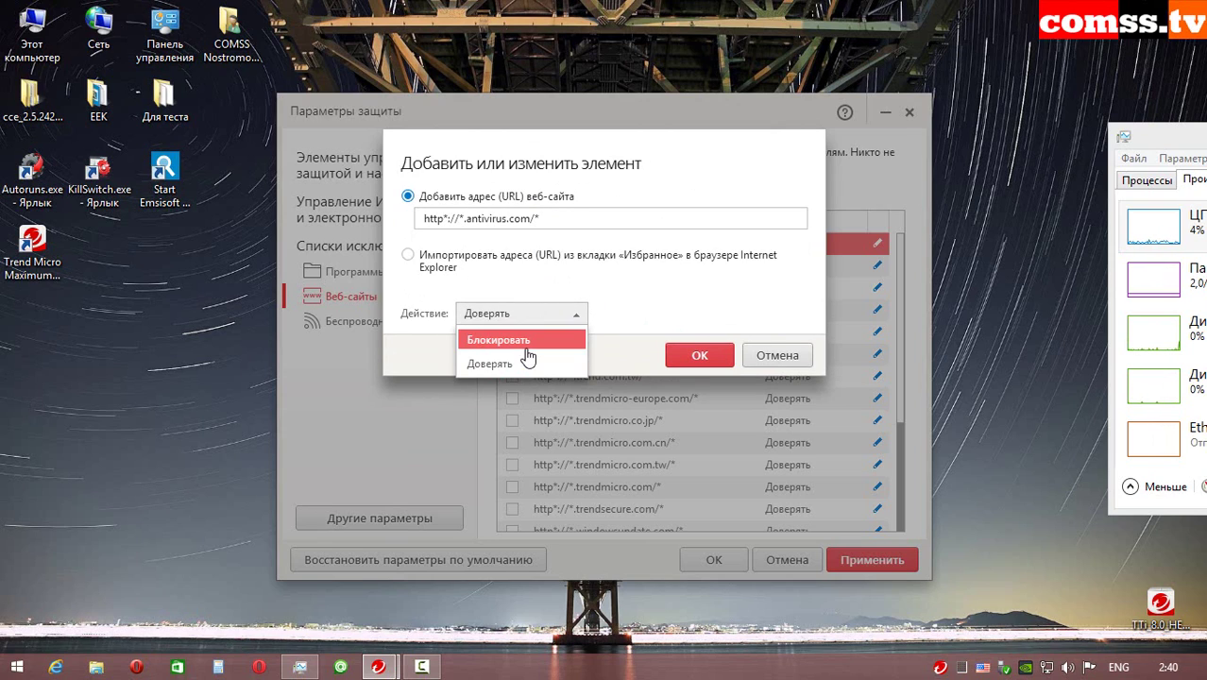
pyautogui.click(538, 342)
pyautogui.click(699, 356)
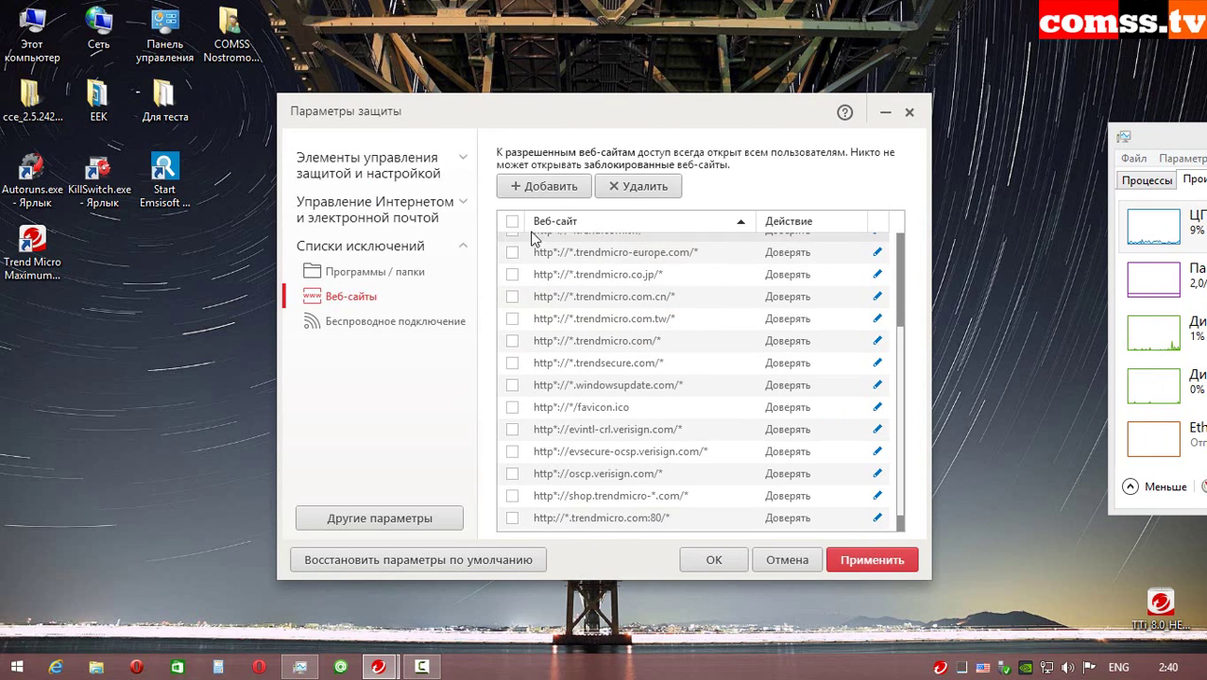
# - Open a new website exception entry and view its action choices
pyautogui.click(545, 186)
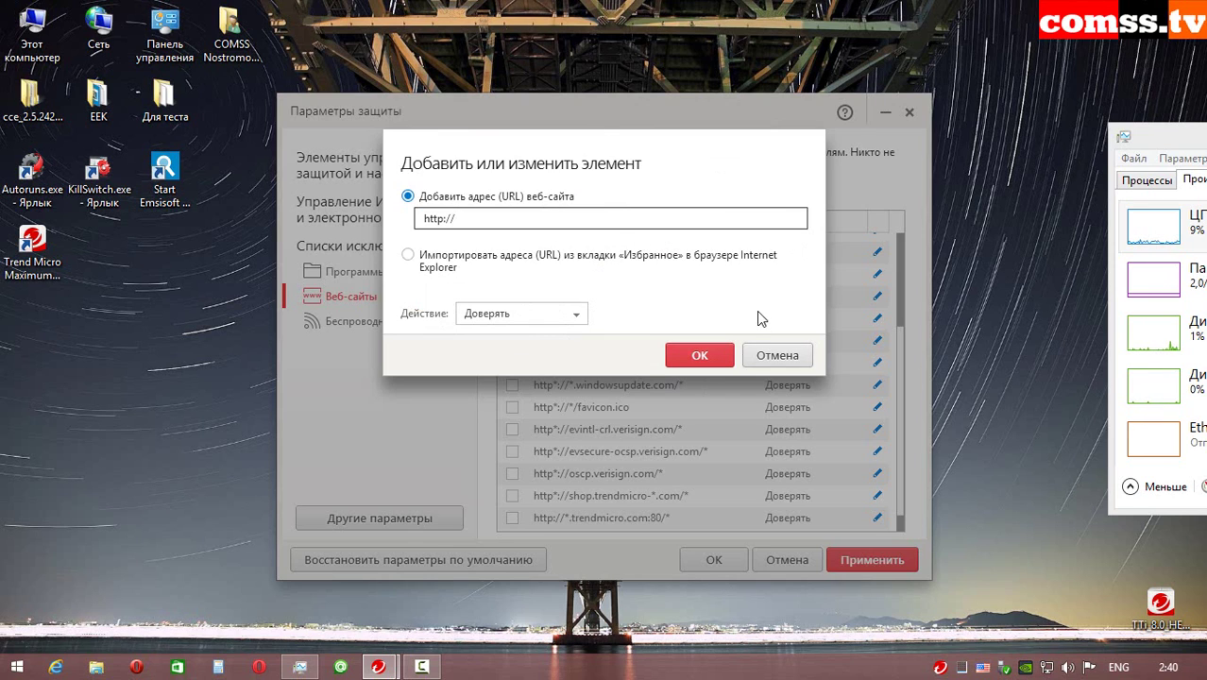
pyautogui.click(576, 314)
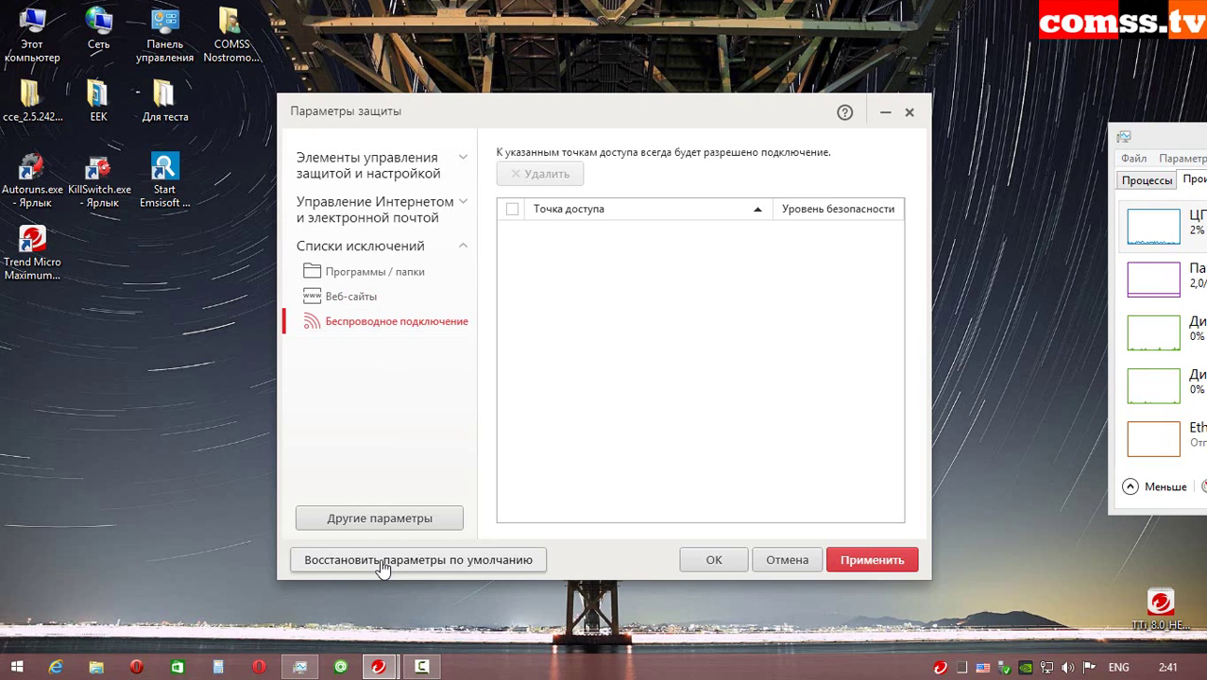
# - Open the other settings, try the system startup level Сверхпроизводительность, and set it to Сверхзащита
pyautogui.click(400, 525)
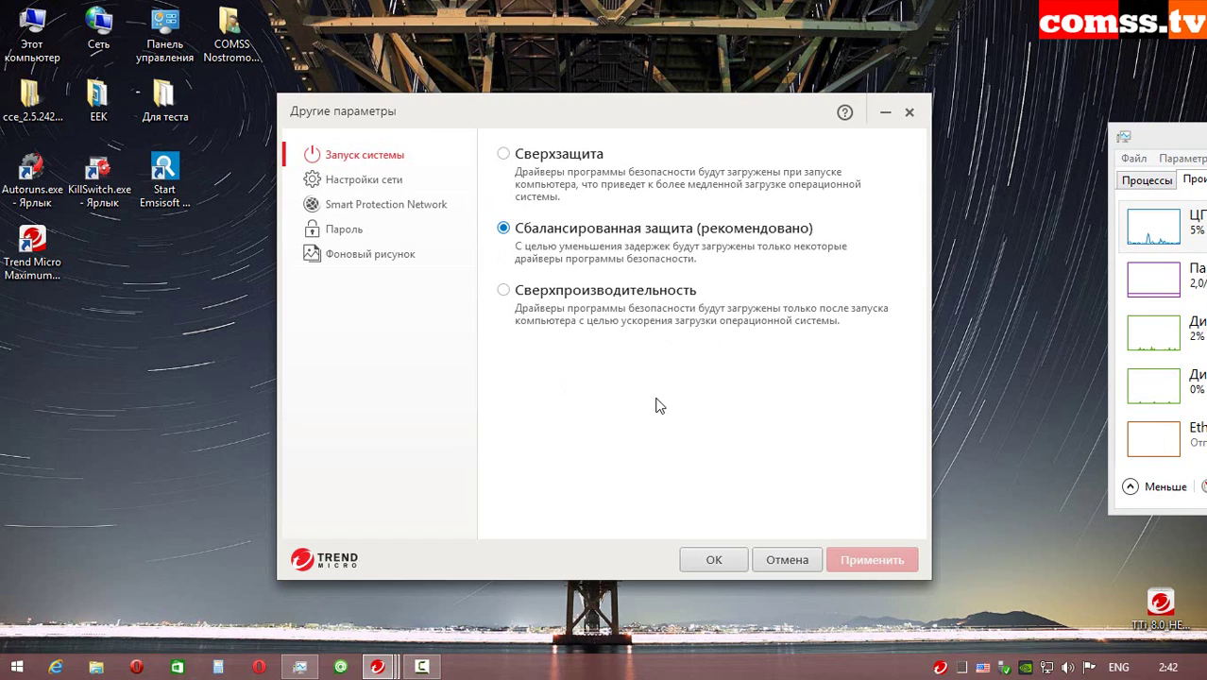
pyautogui.click(552, 154)
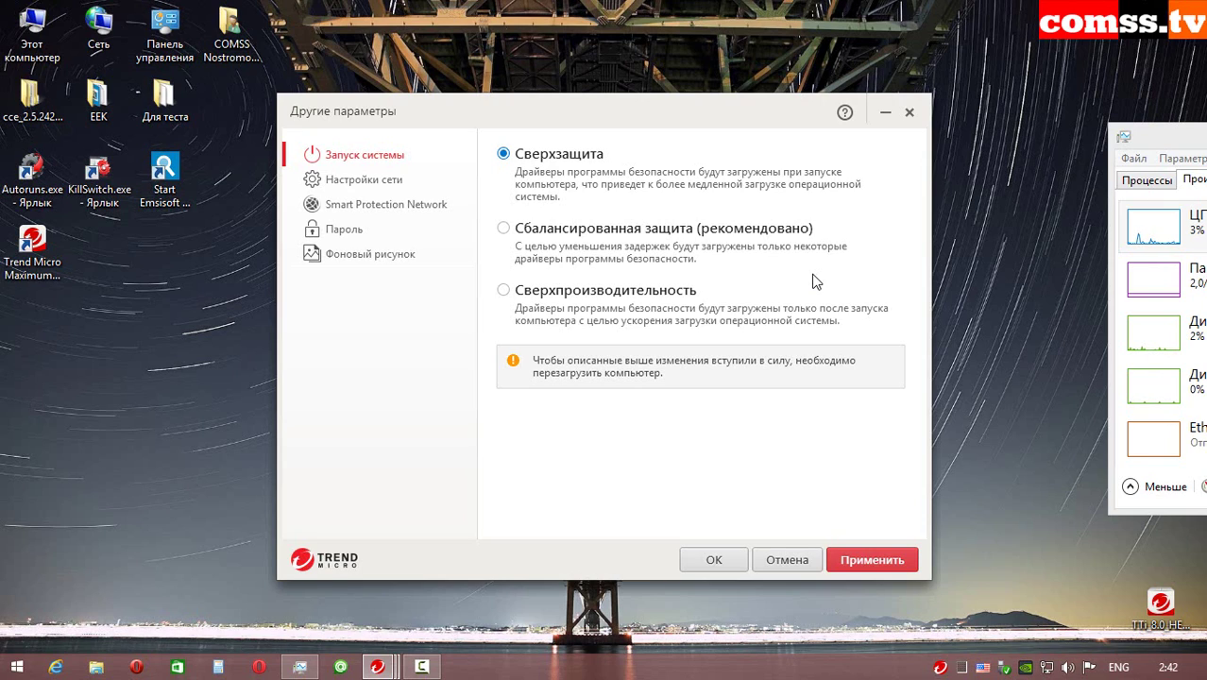
pyautogui.click(589, 294)
pyautogui.click(504, 156)
# - In the network settings, view the manual and automatic-script proxy options, then turn off the proxy connection and reduced data use on metered networks
pyautogui.click(364, 179)
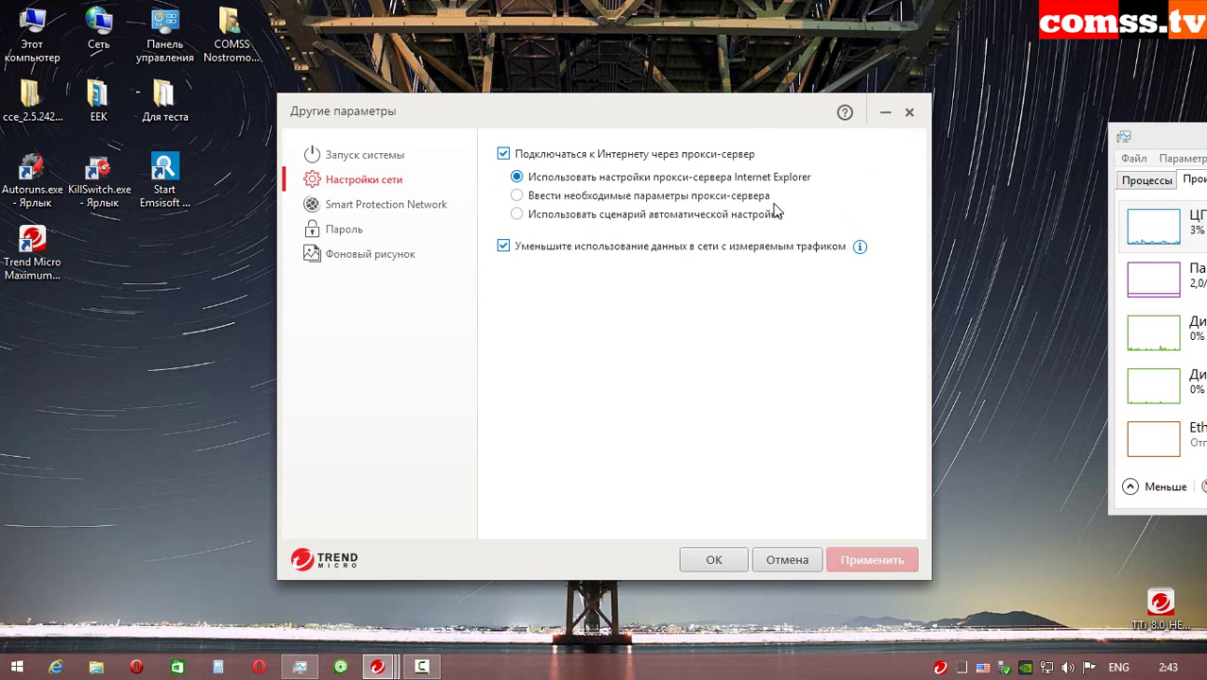
pyautogui.click(504, 153)
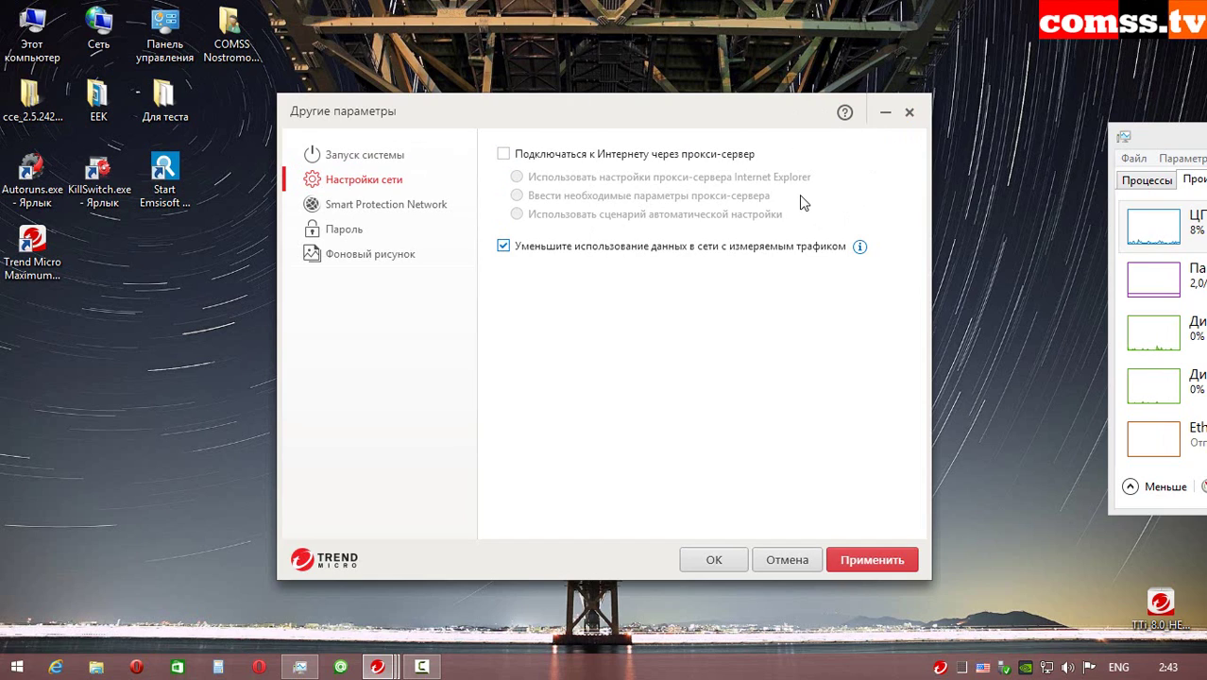
pyautogui.click(503, 153)
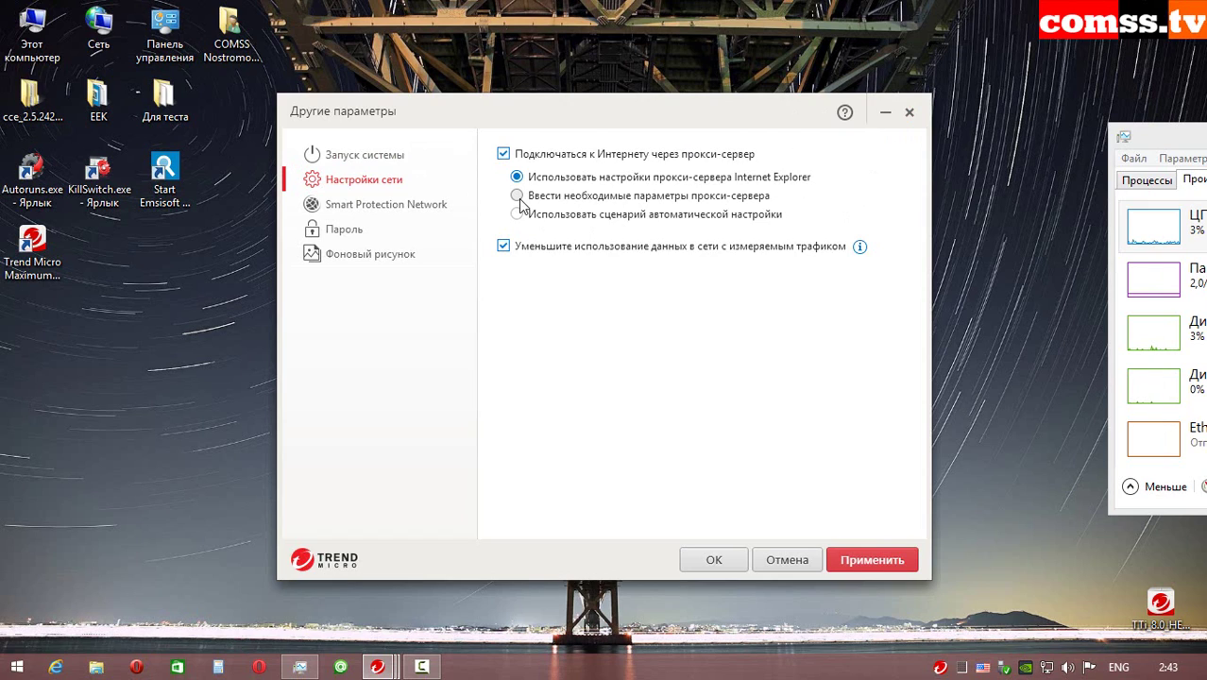
pyautogui.click(517, 195)
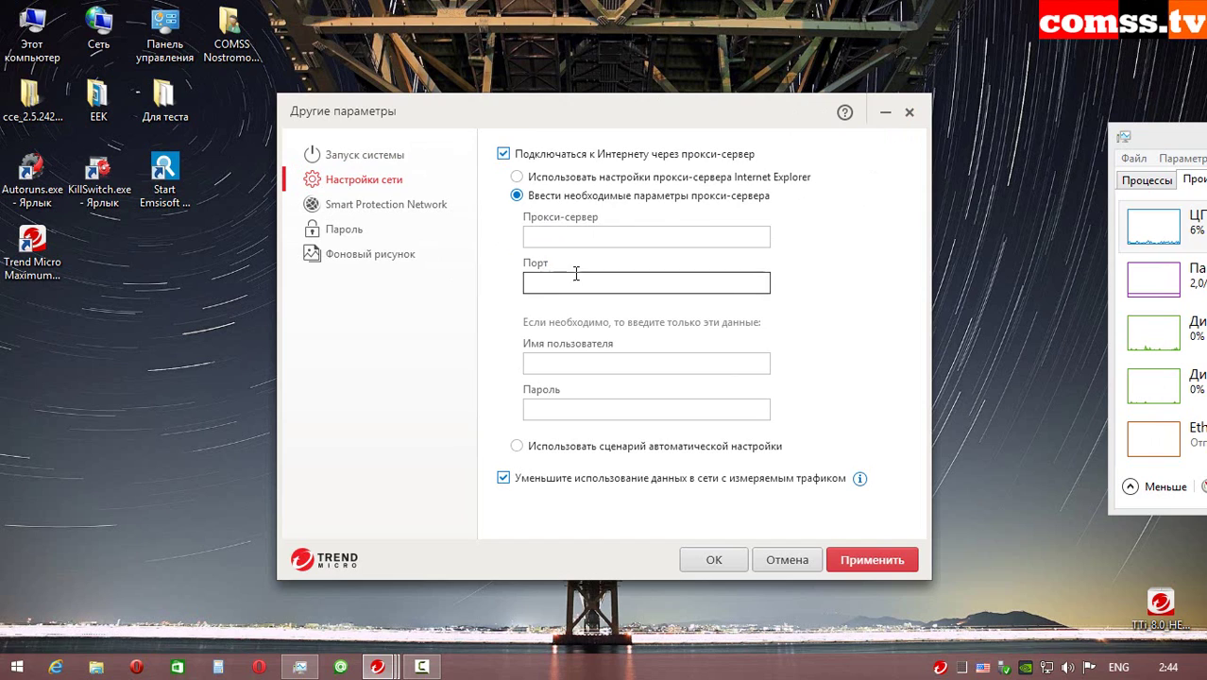
pyautogui.click(632, 446)
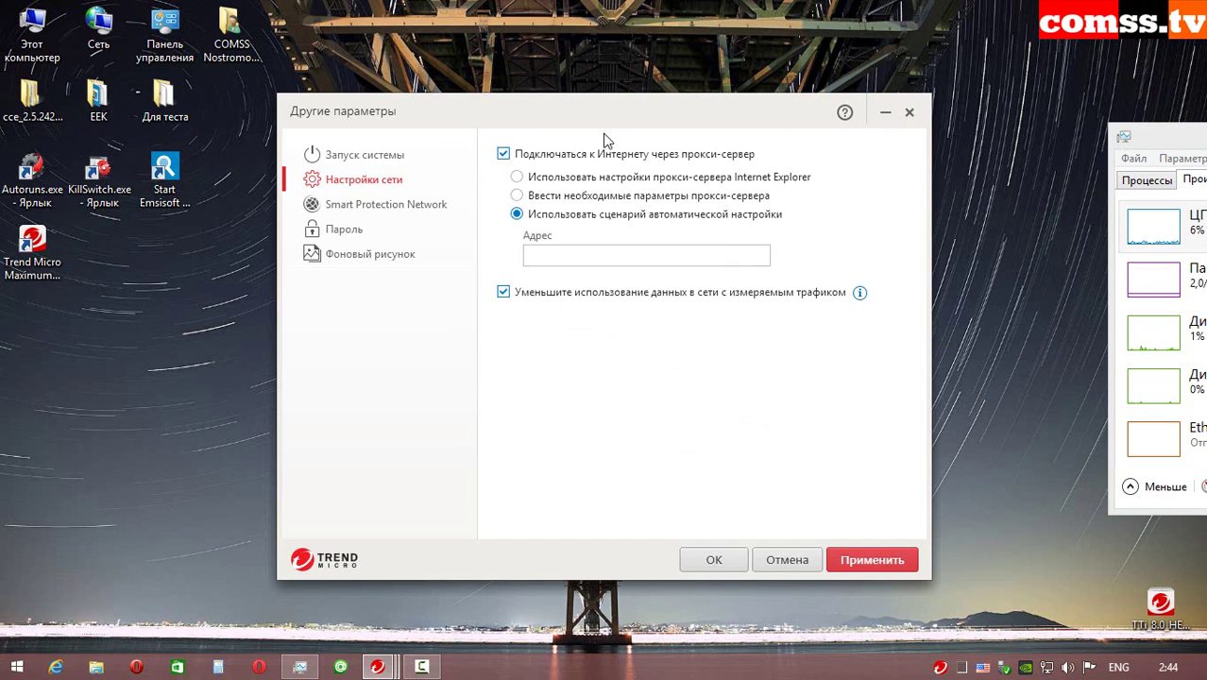
pyautogui.click(503, 153)
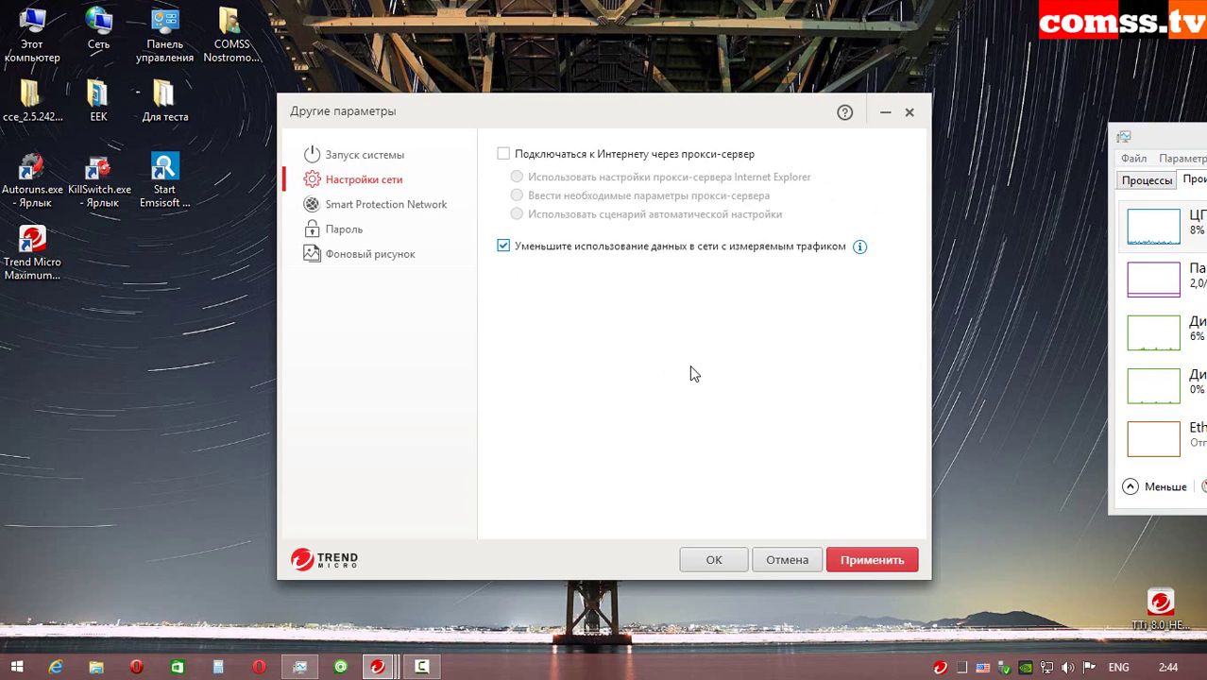
pyautogui.click(504, 246)
# - Look over the Smart Protection Network options, disable and re-enable password protection, and view the list of password-protected functions
pyautogui.click(373, 208)
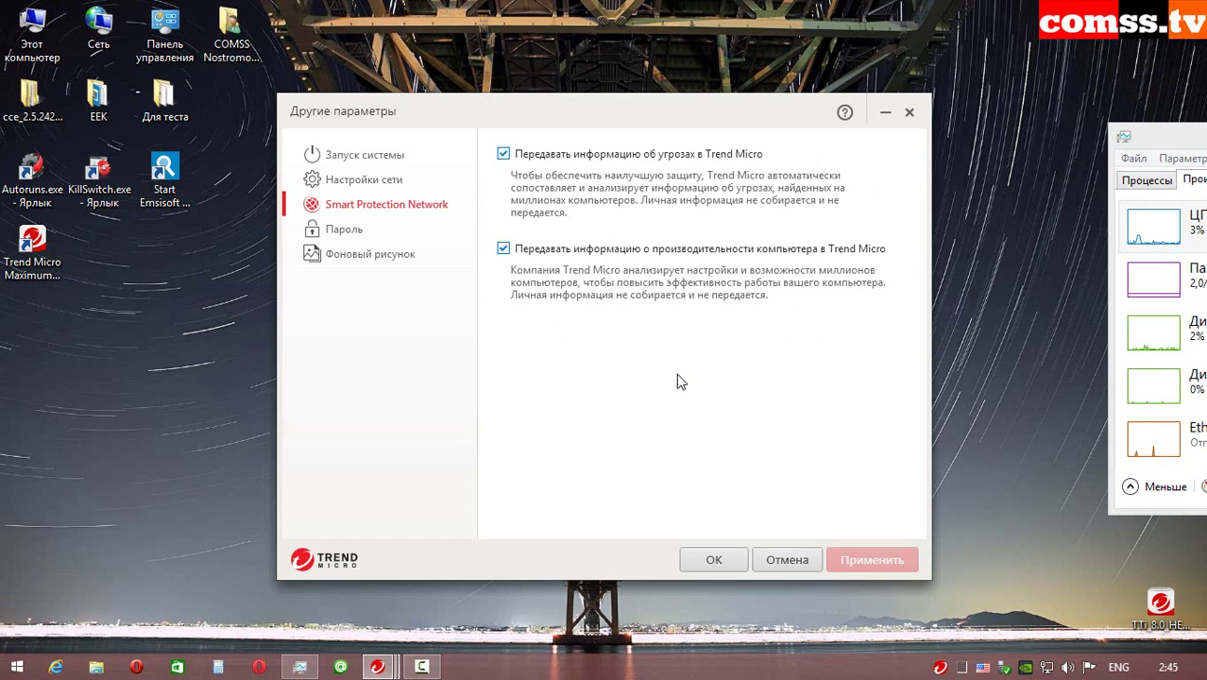
pyautogui.press('Down')
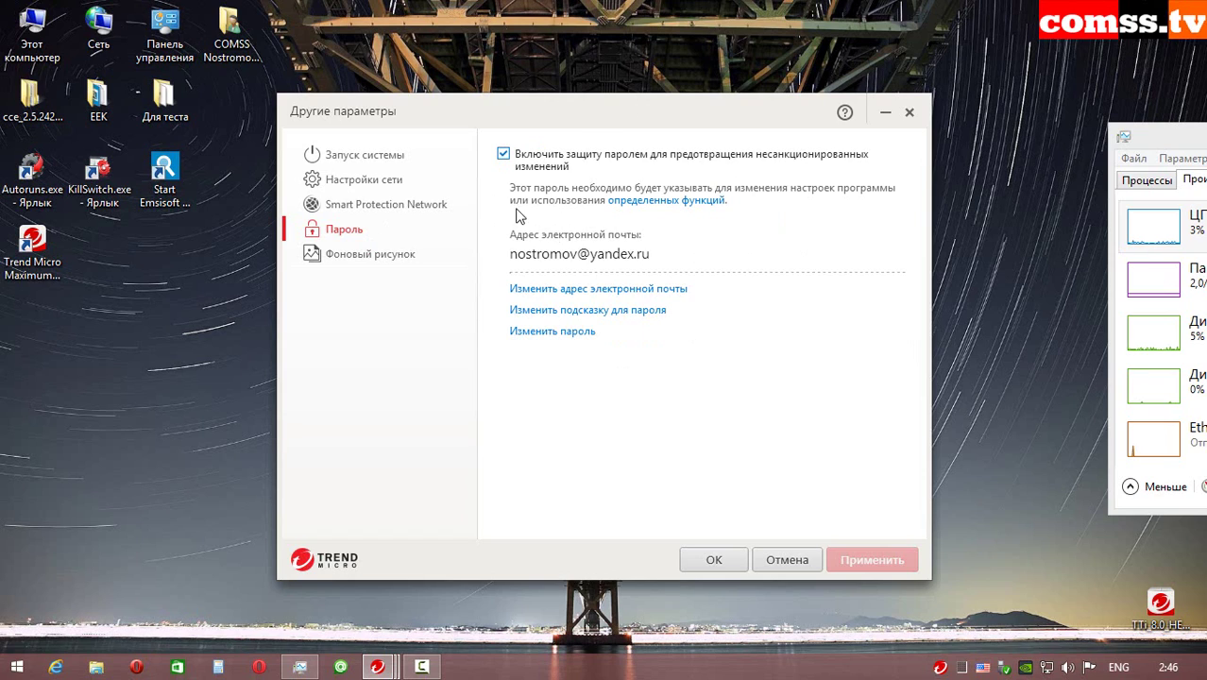
pyautogui.click(504, 153)
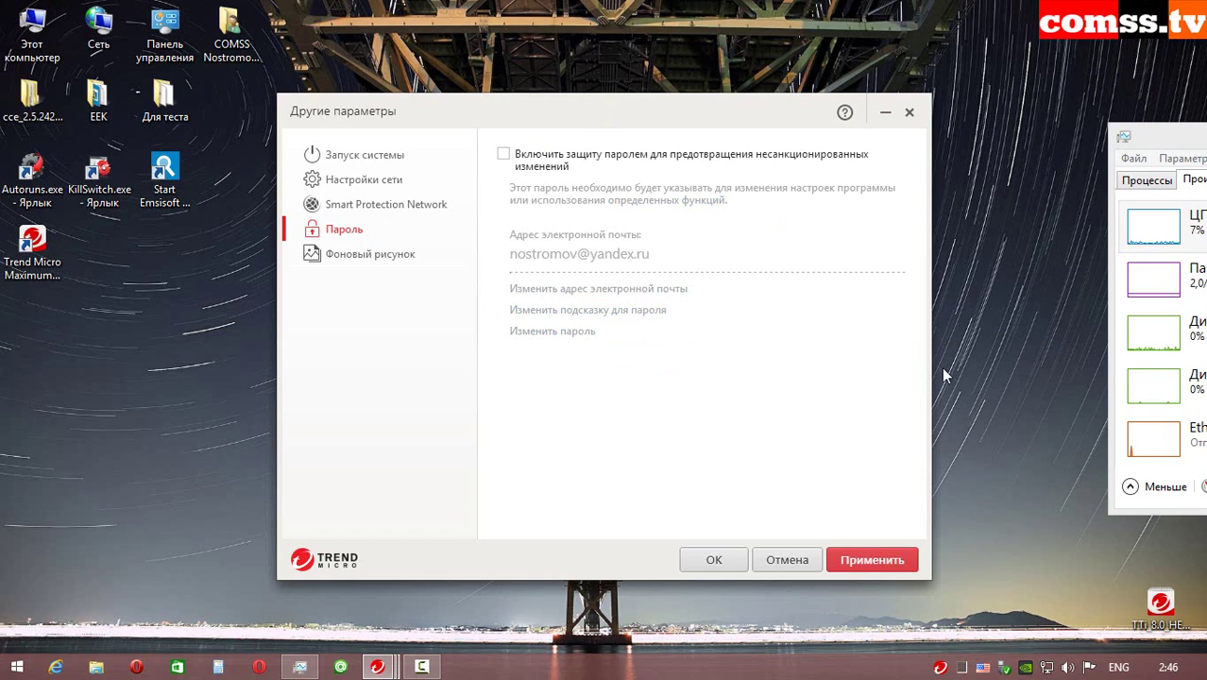
pyautogui.click(872, 559)
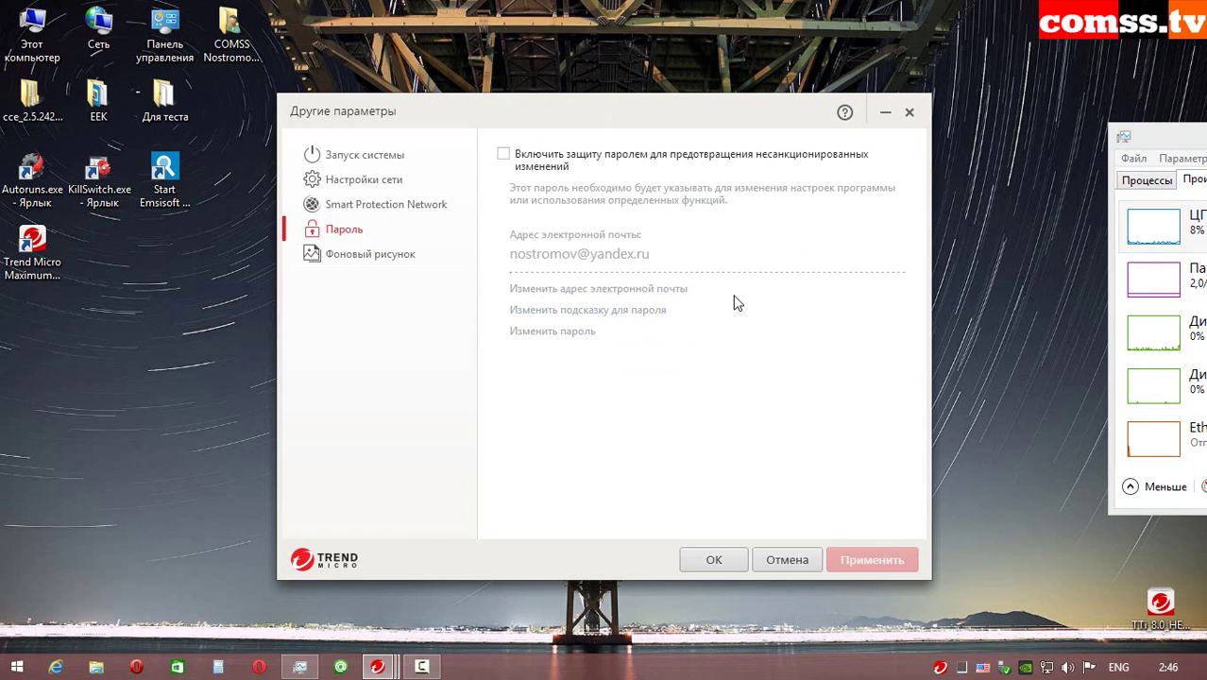
pyautogui.click(504, 157)
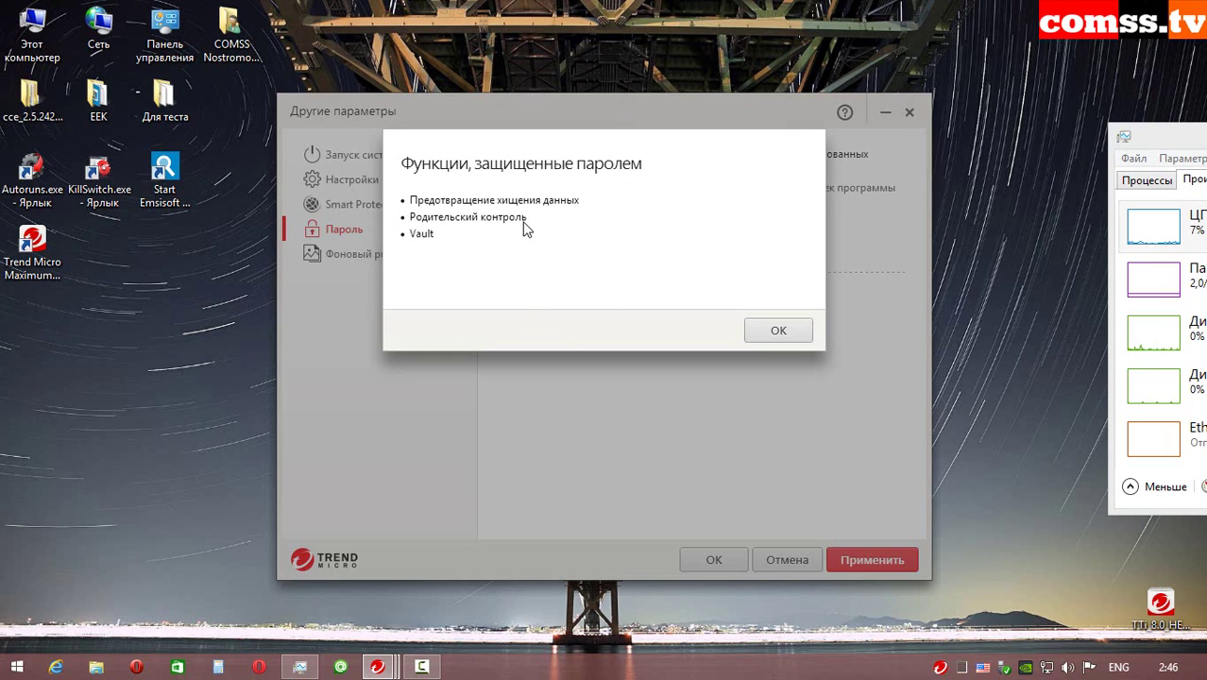
pyautogui.press('Return')
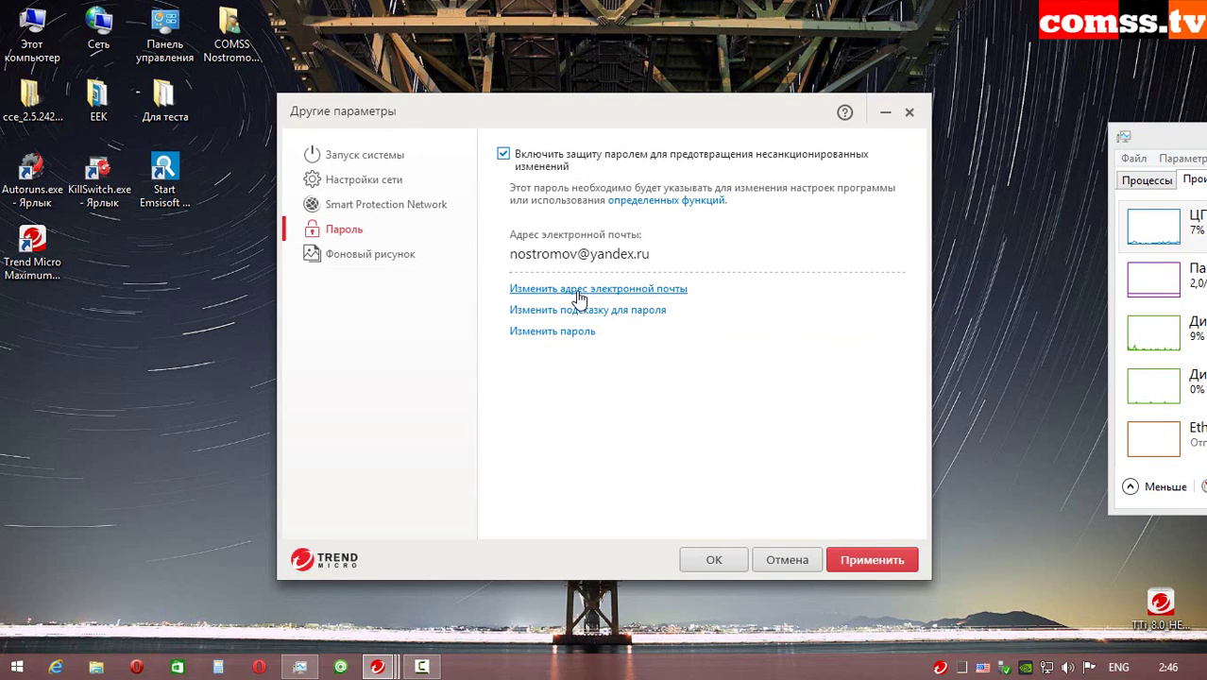
# - View the forms for changing the e-mail address, password hint and password, cancelling each without changes
pyautogui.click(579, 293)
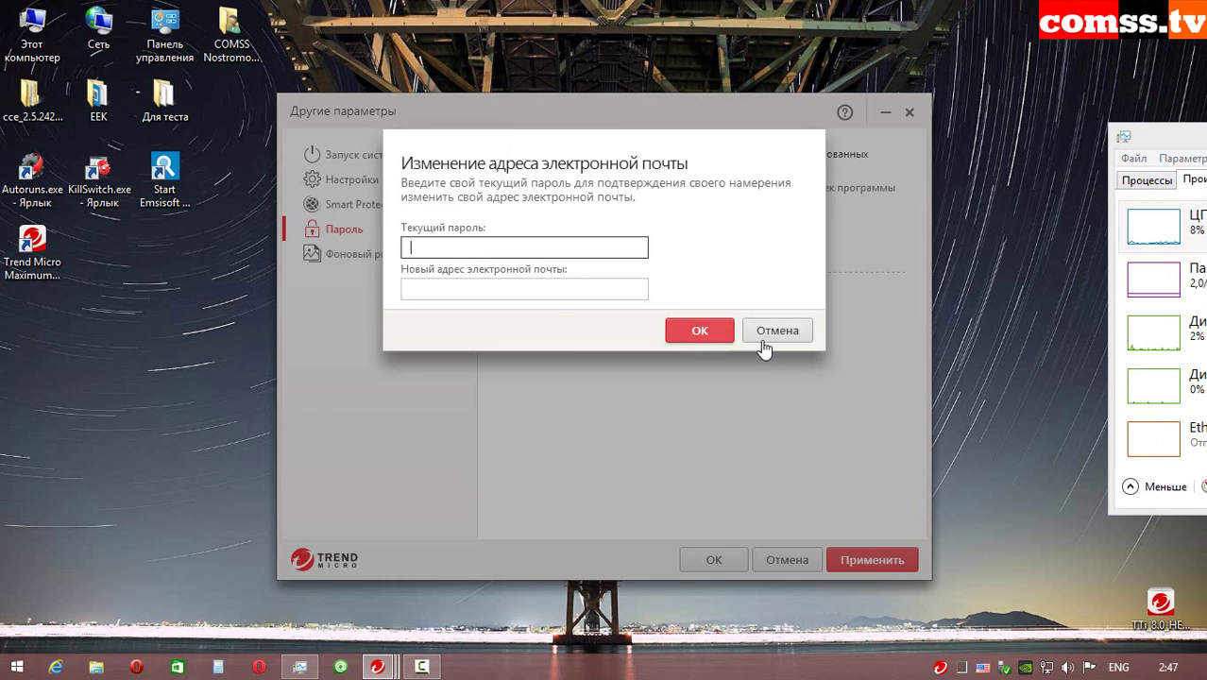
pyautogui.click(770, 332)
pyautogui.click(577, 314)
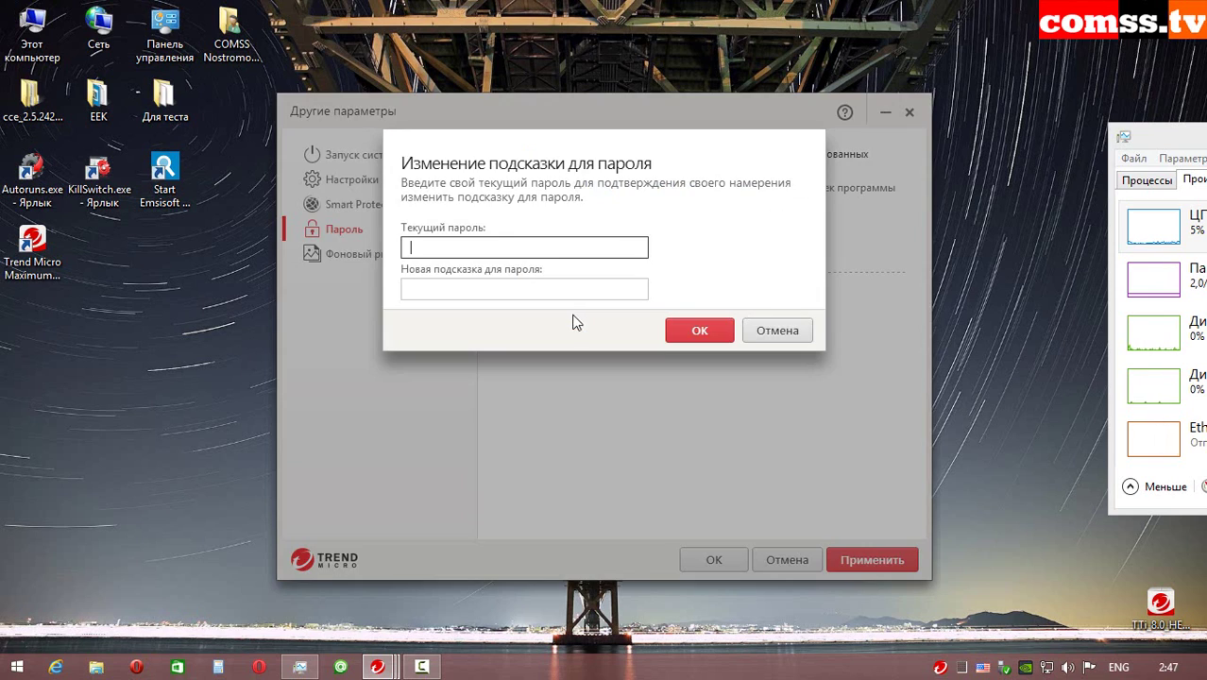
pyautogui.press('Escape')
pyautogui.click(574, 332)
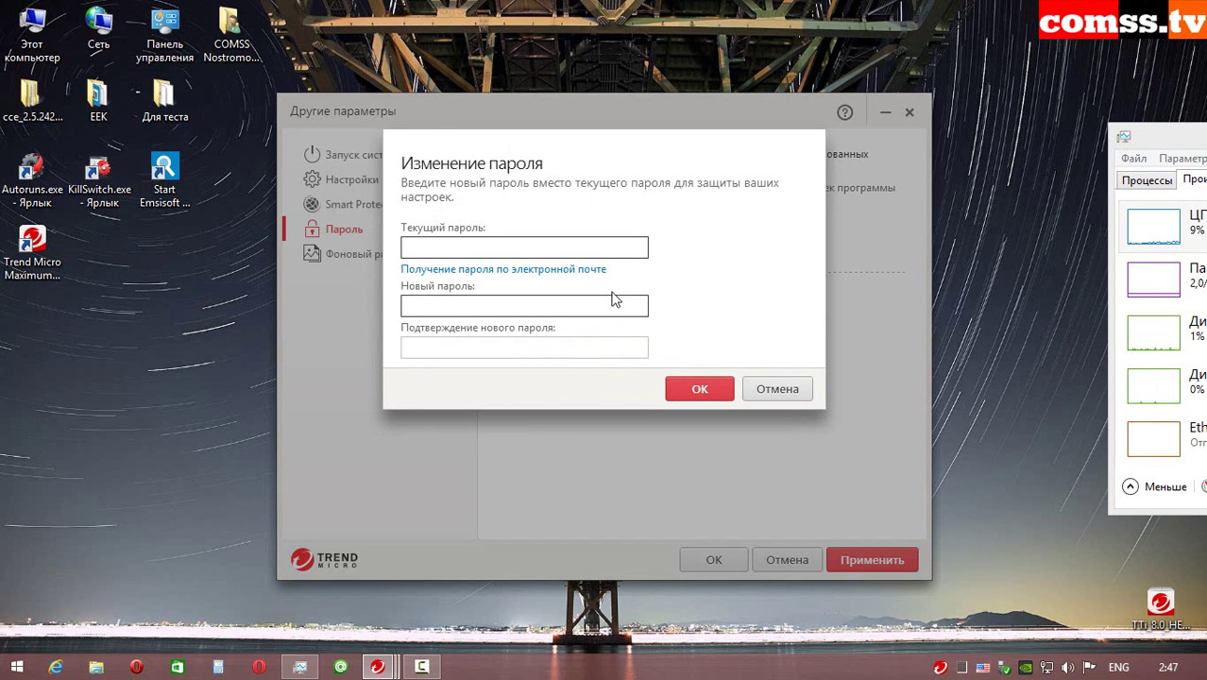
pyautogui.click(765, 390)
# - Preview the built-in program background pictures one after another, ending with the white blossom branches on blue
pyautogui.click(360, 255)
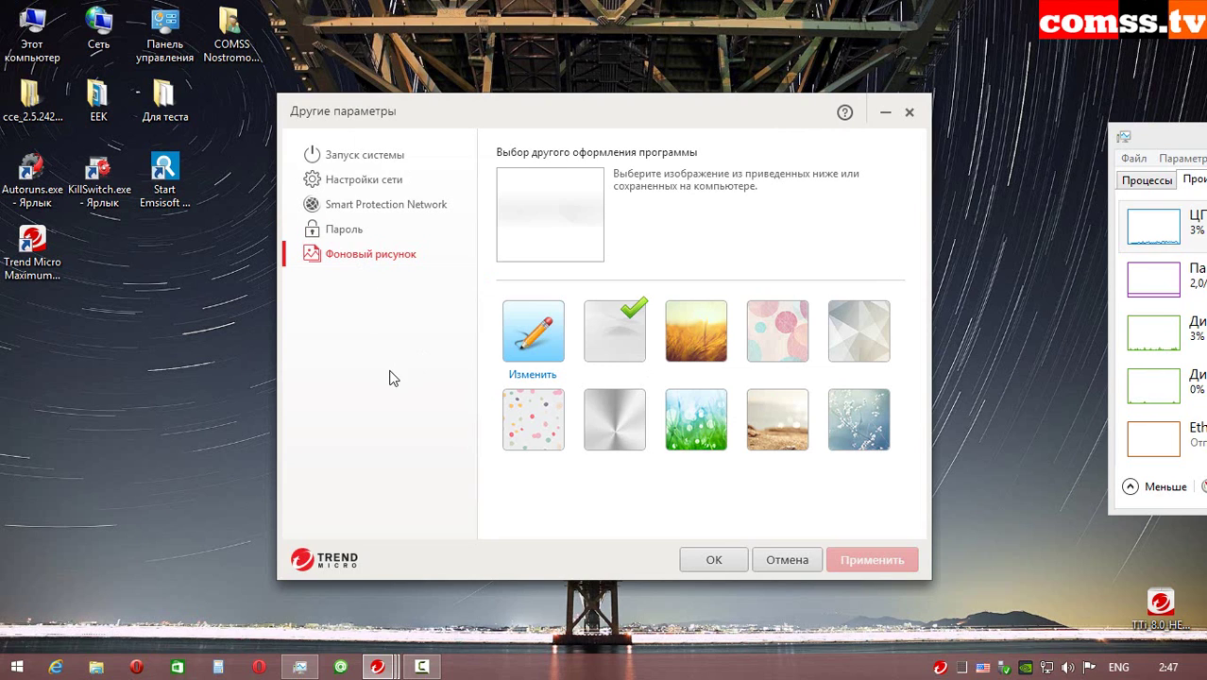
pyautogui.click(696, 337)
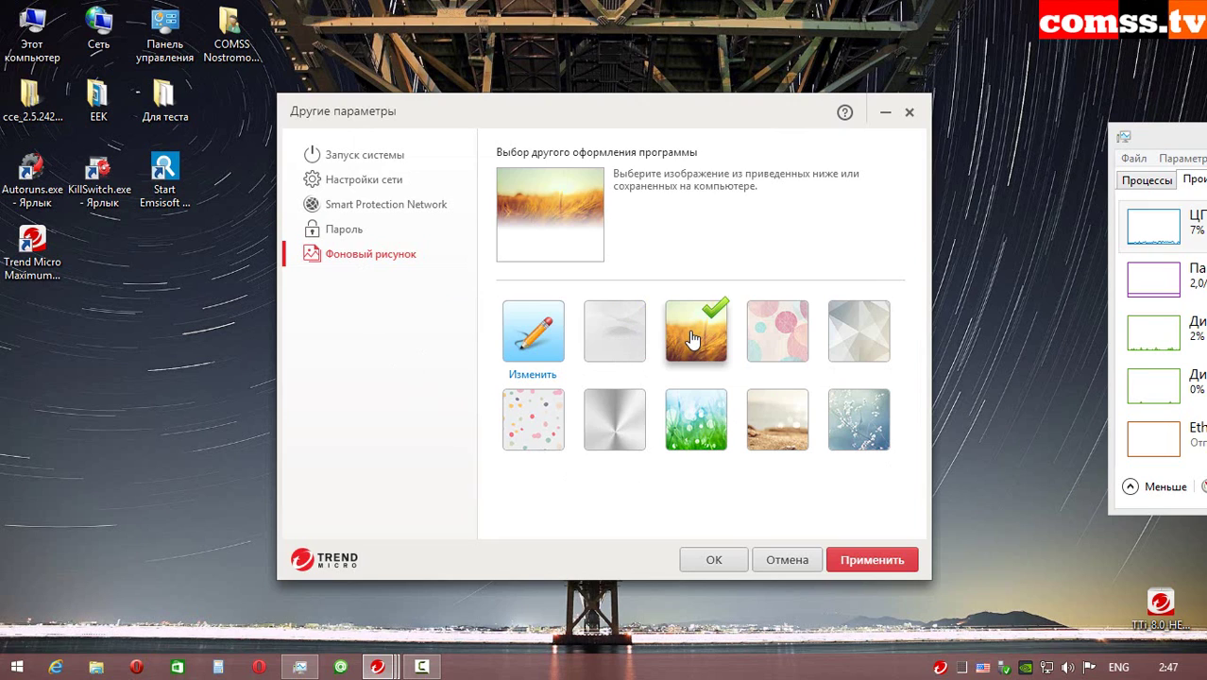
pyautogui.click(771, 350)
pyautogui.click(857, 333)
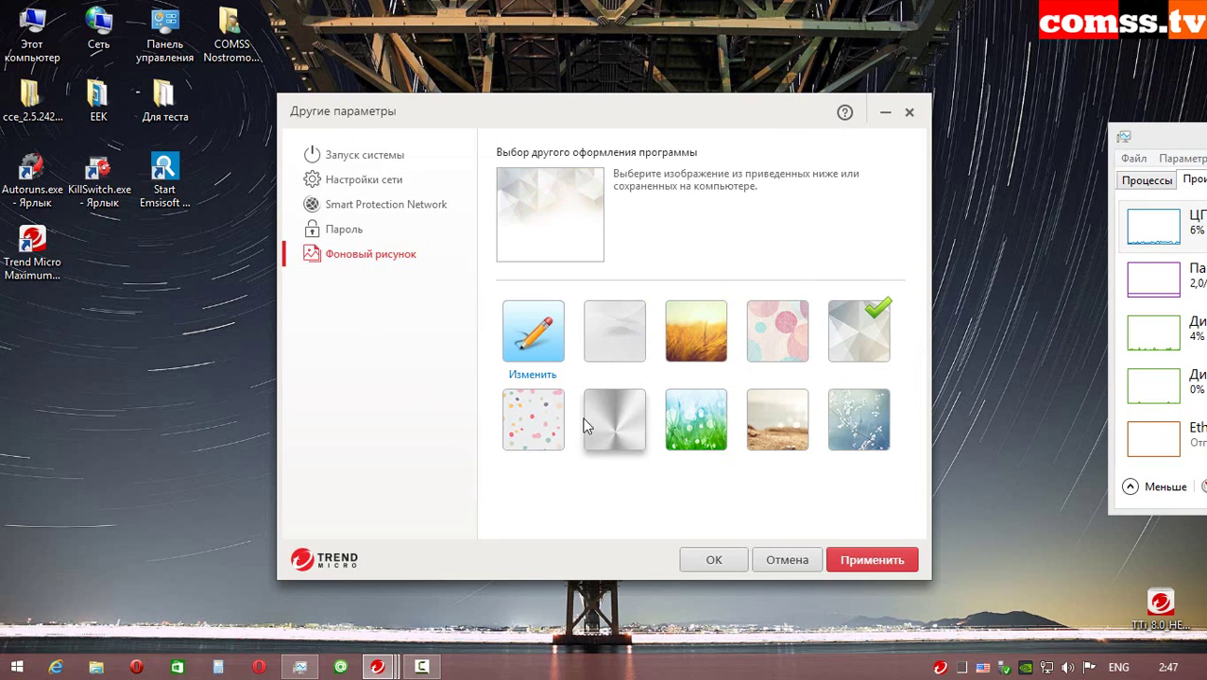
pyautogui.click(534, 420)
pyautogui.click(628, 425)
pyautogui.click(696, 423)
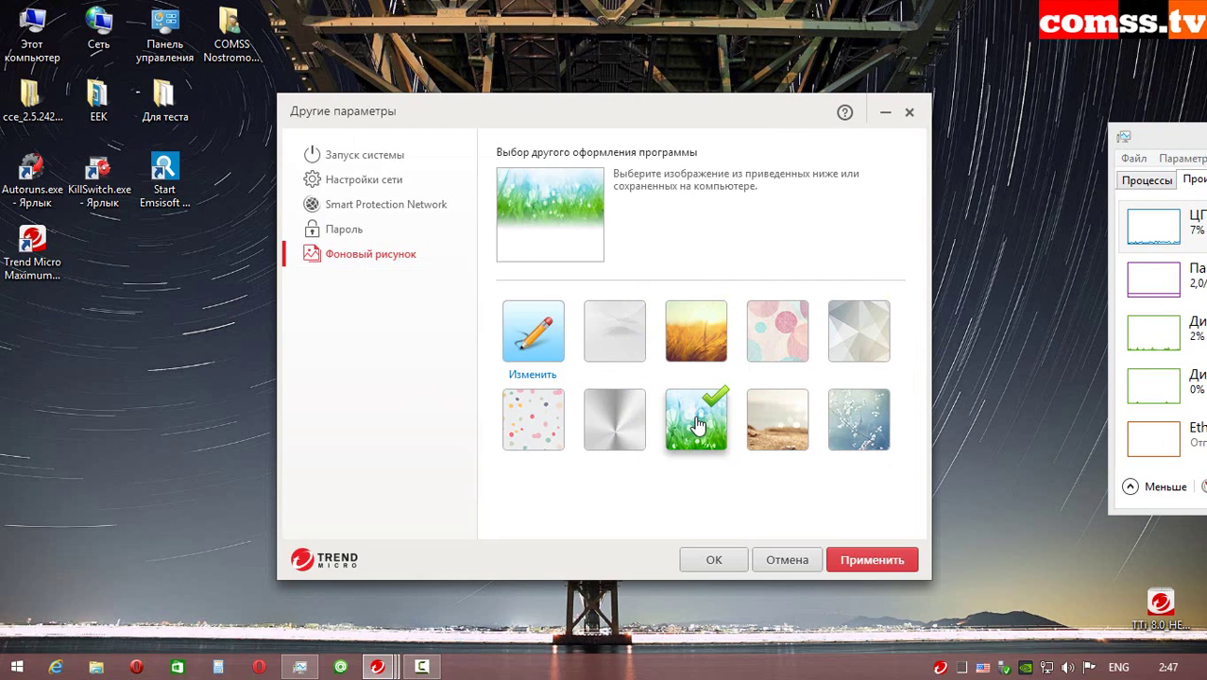
pyautogui.click(775, 427)
pyautogui.click(846, 428)
# - Load Comss (4).jpg from the JPG folder as a custom background picture
pyautogui.click(546, 338)
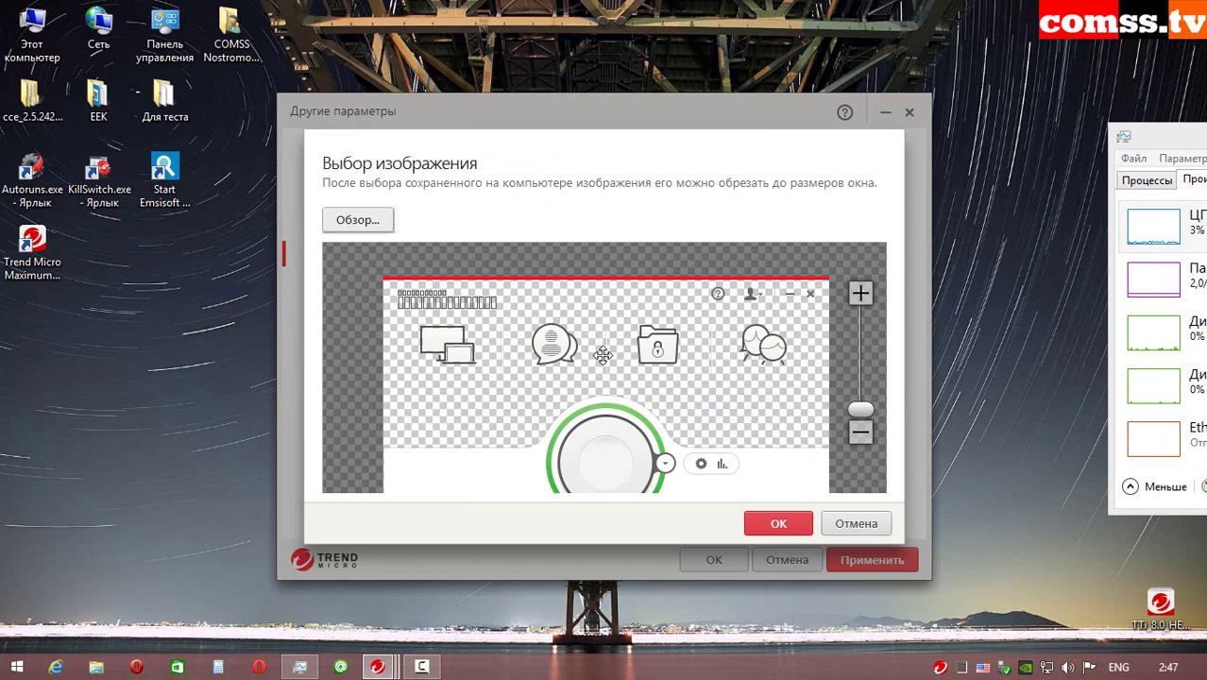
pyautogui.click(345, 225)
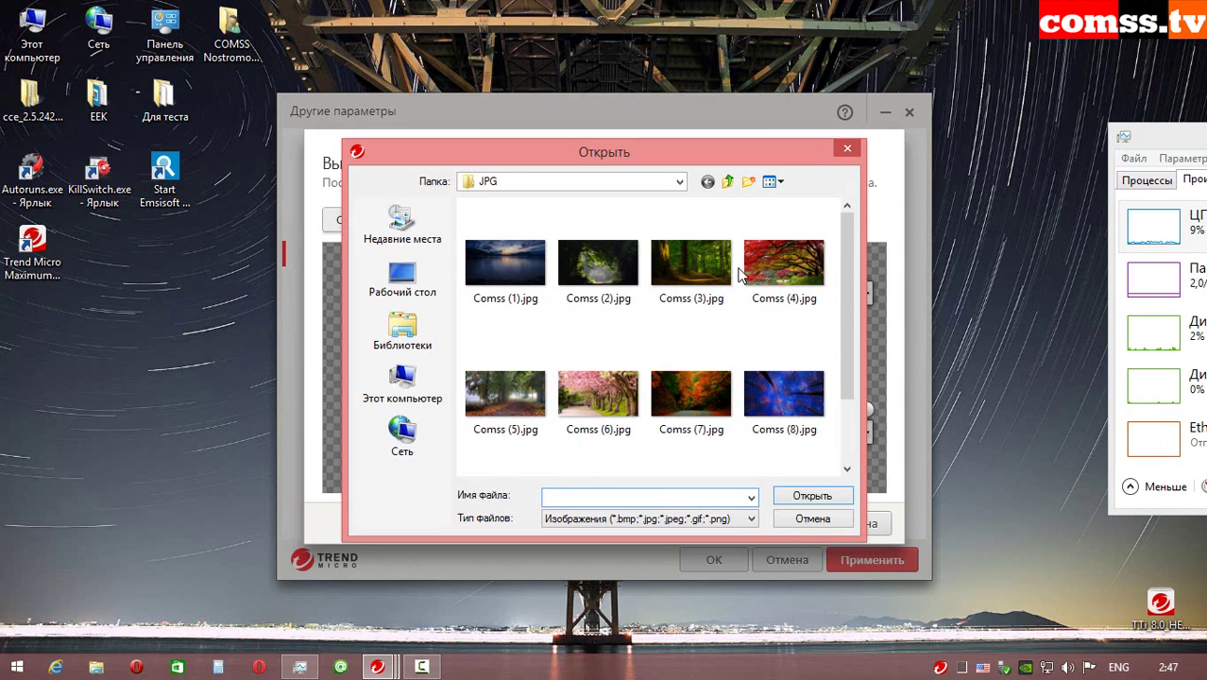
pyautogui.moveTo(852, 308)
pyautogui.mouseDown()
pyautogui.moveTo(853, 368)
pyautogui.moveTo(843, 329)
pyautogui.mouseUp()
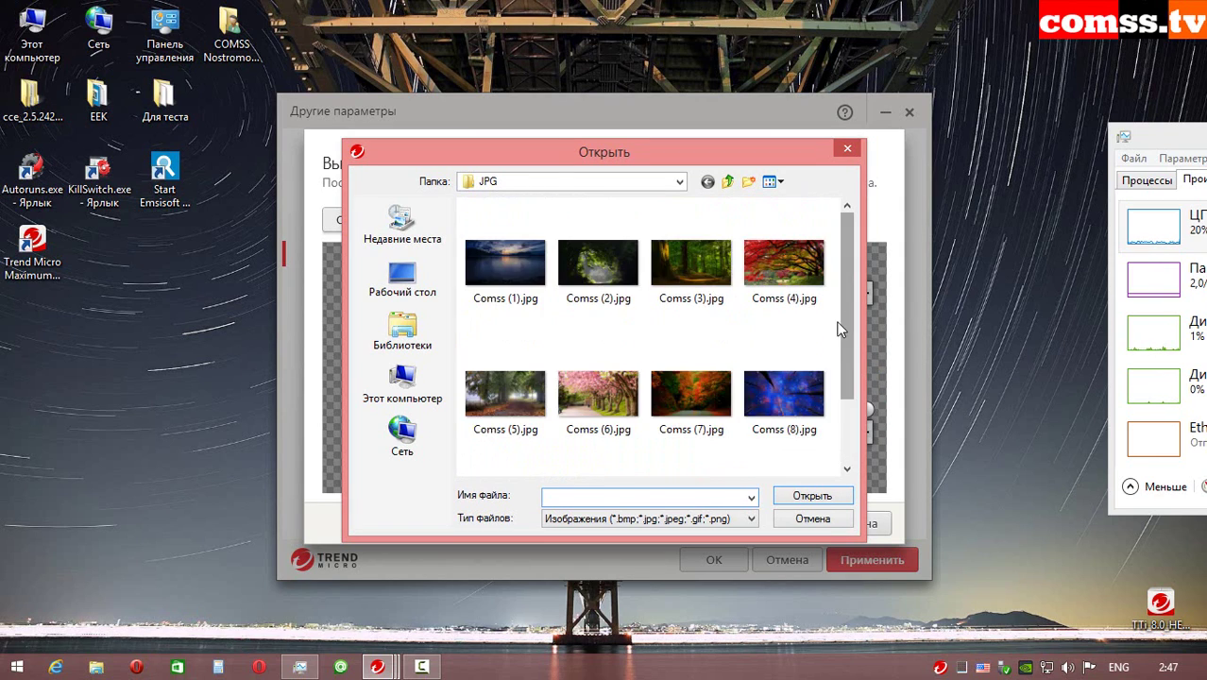
pyautogui.click(785, 280)
pyautogui.click(808, 496)
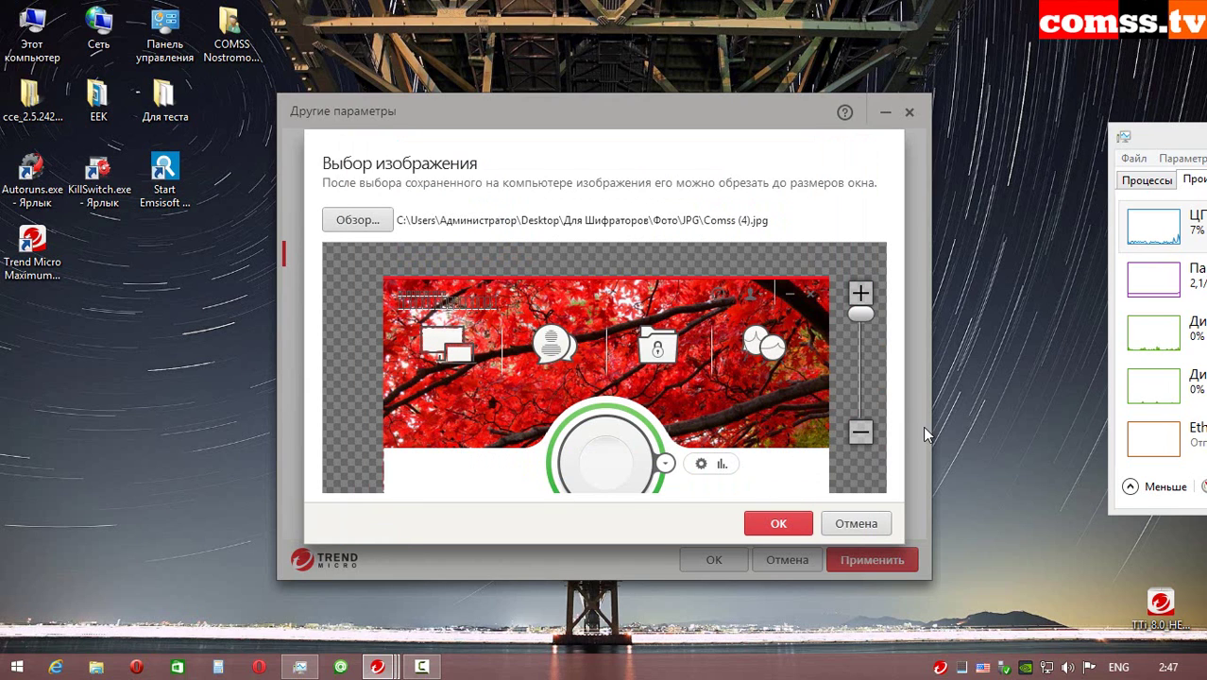
# - Zoom the custom background picture out, adjust its vertical position in the crop frame, and apply it to the program window
pyautogui.moveTo(861, 319); pyautogui.dragTo(846, 418)
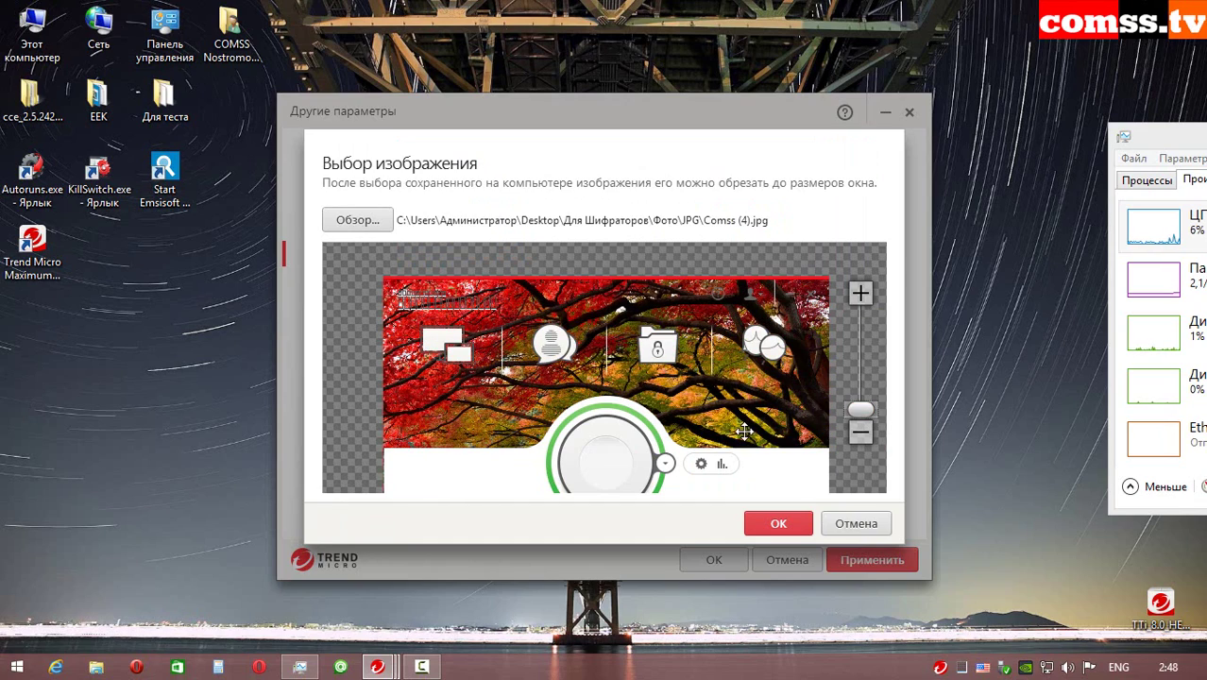
pyautogui.moveTo(744, 429); pyautogui.dragTo(636, 446)
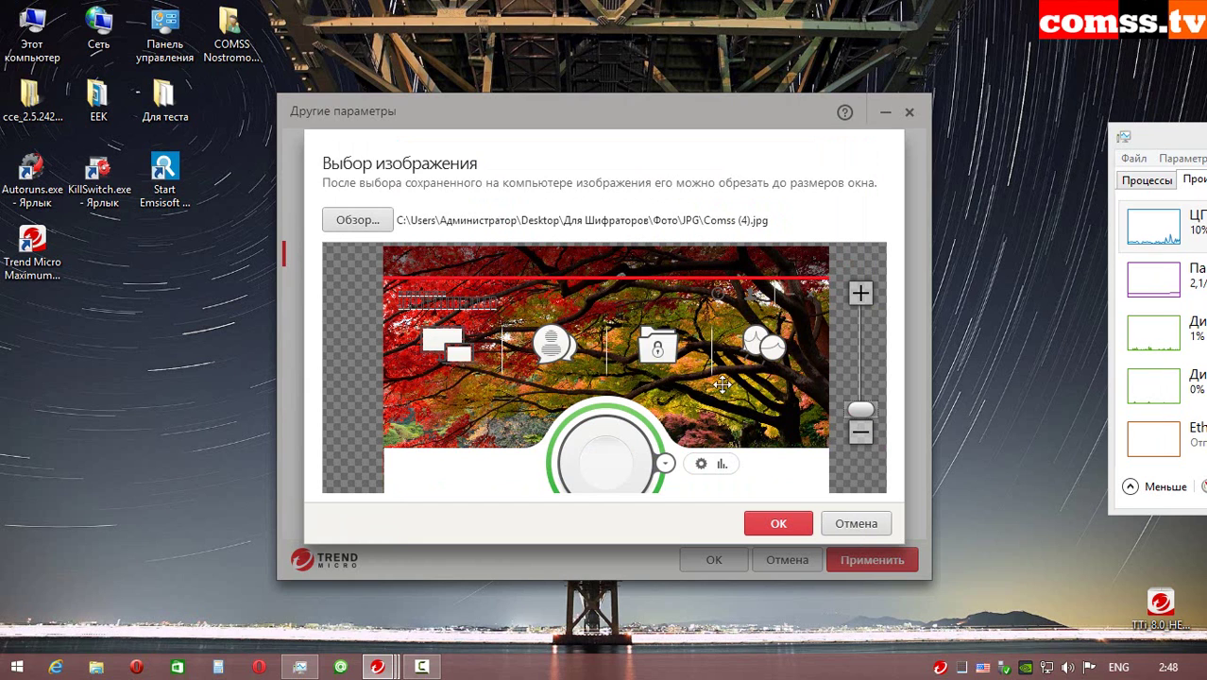
pyautogui.moveTo(721, 385); pyautogui.dragTo(720, 427)
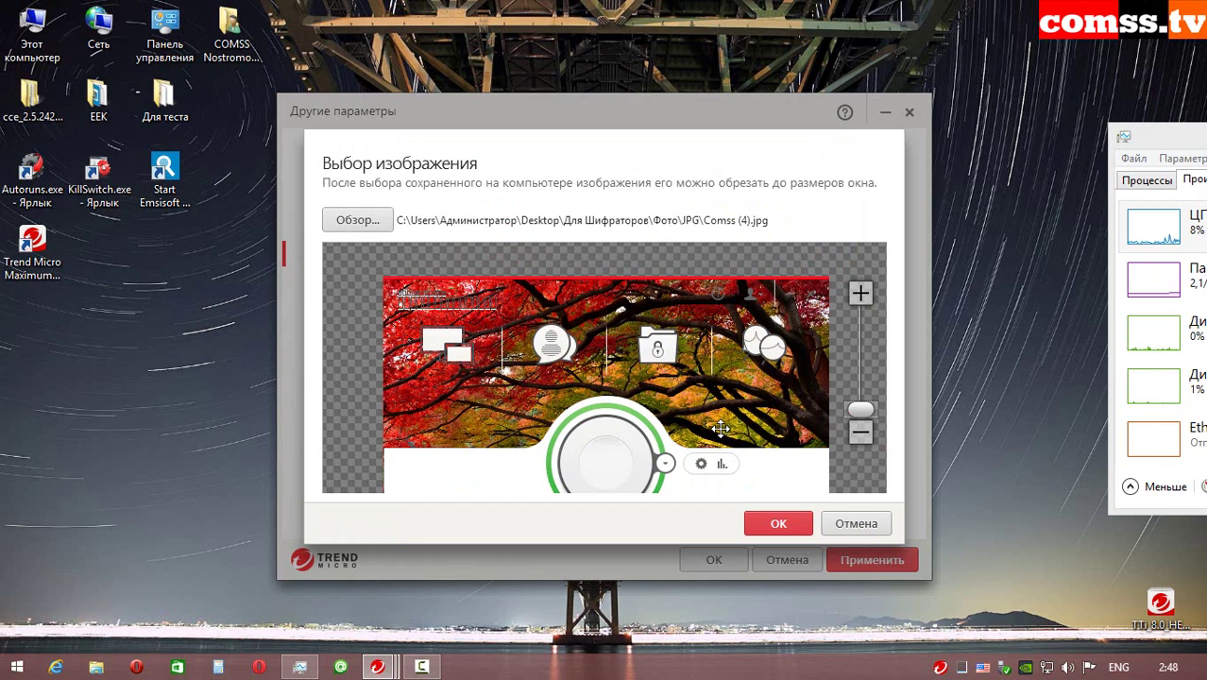
pyautogui.click(779, 525)
pyautogui.click(854, 559)
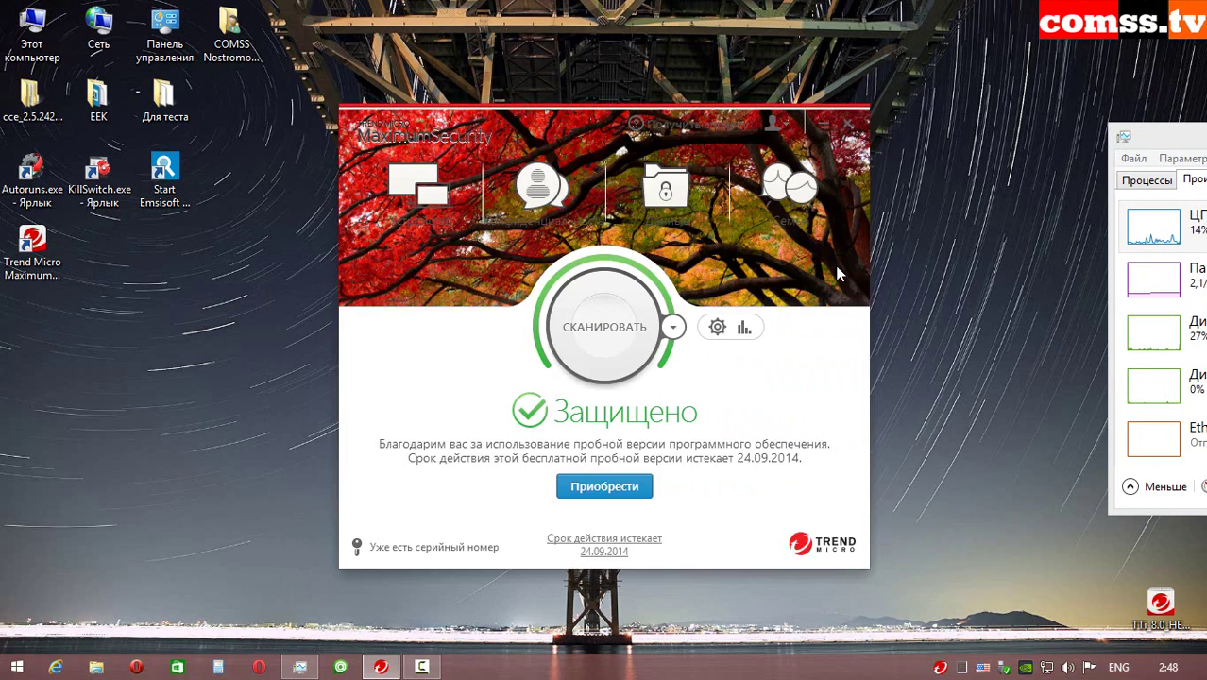
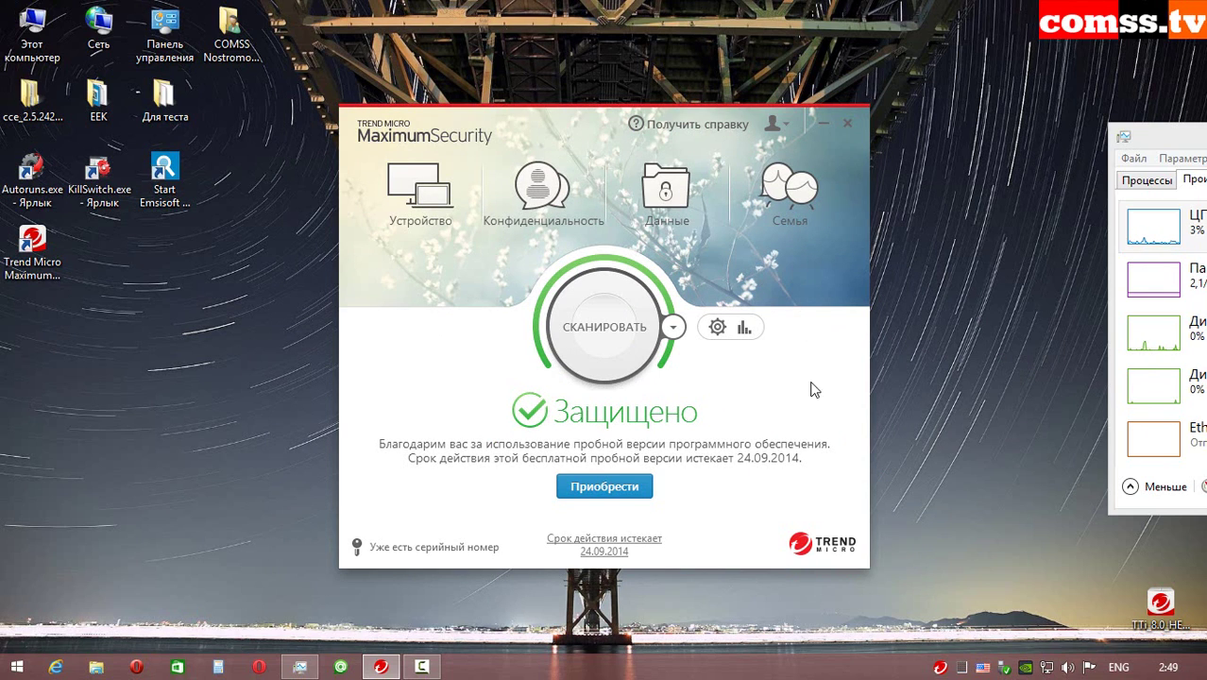
# - Open the security report and examine its web threats, computer threats, PC health check and parental control sections
pyautogui.click(745, 329)
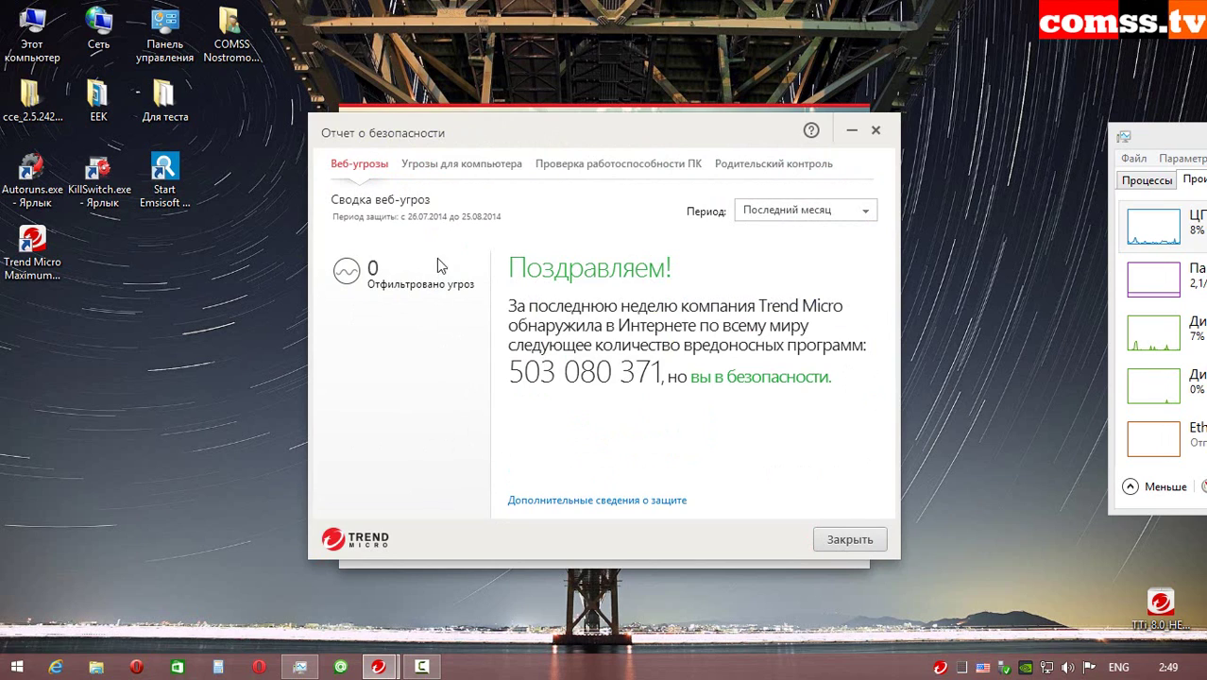
pyautogui.click(459, 166)
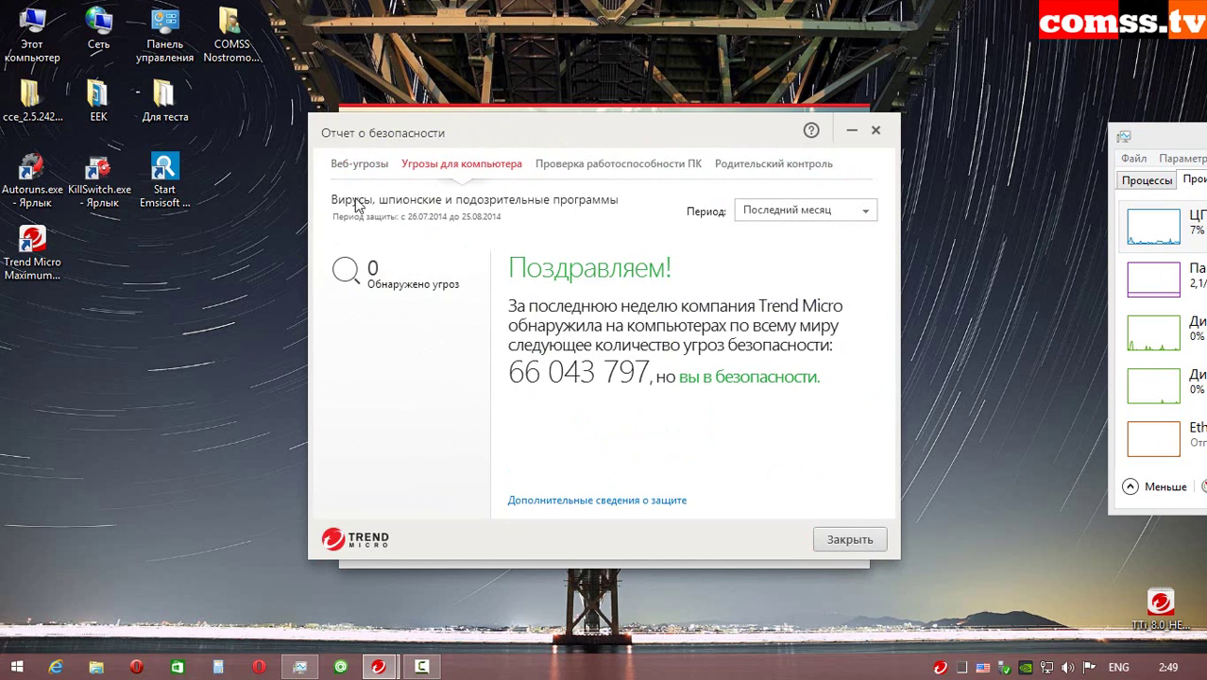
pyautogui.click(599, 166)
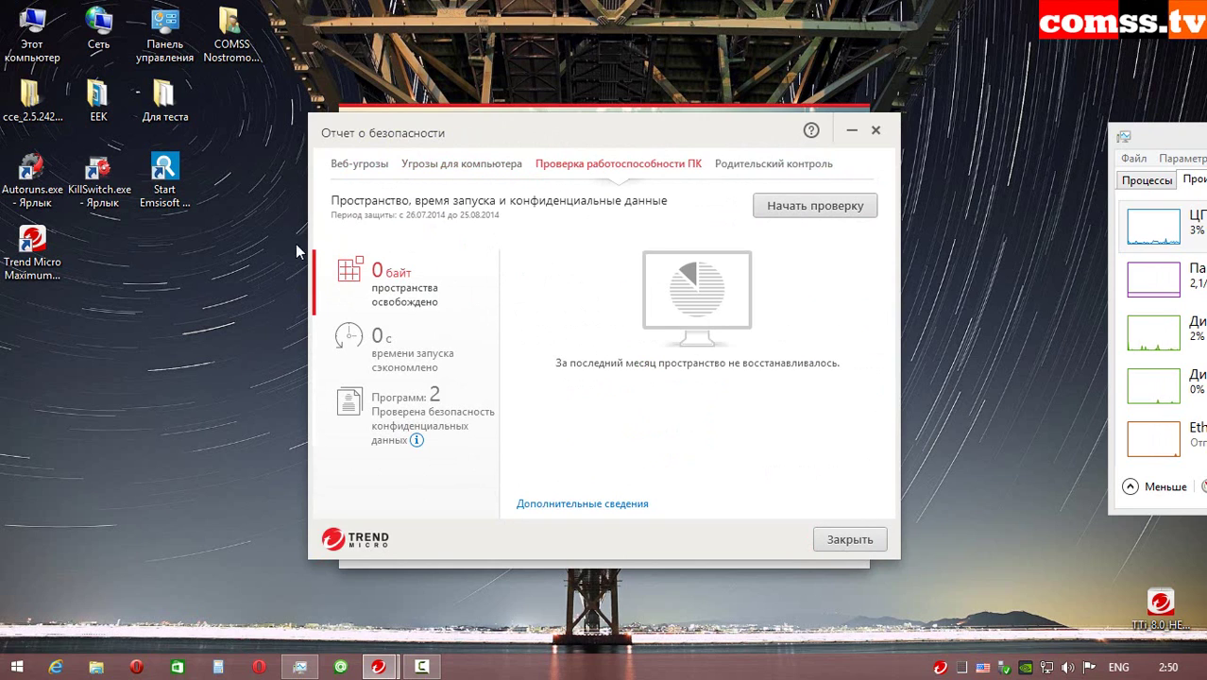
pyautogui.click(759, 167)
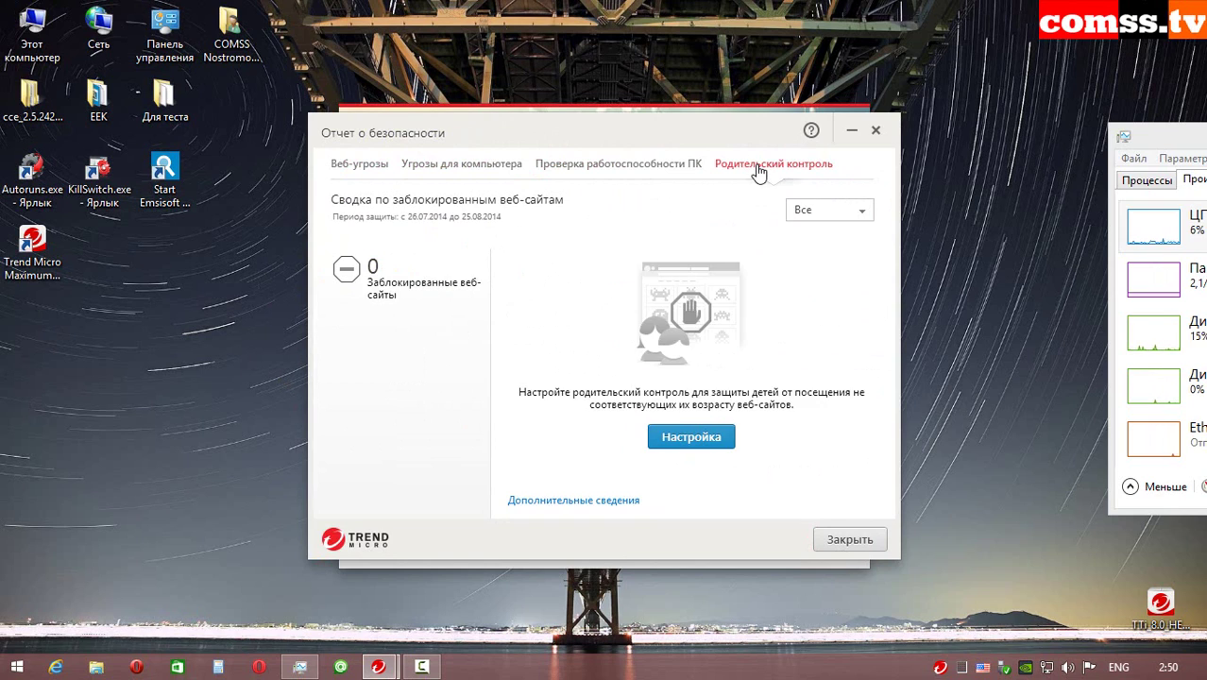
pyautogui.click(463, 166)
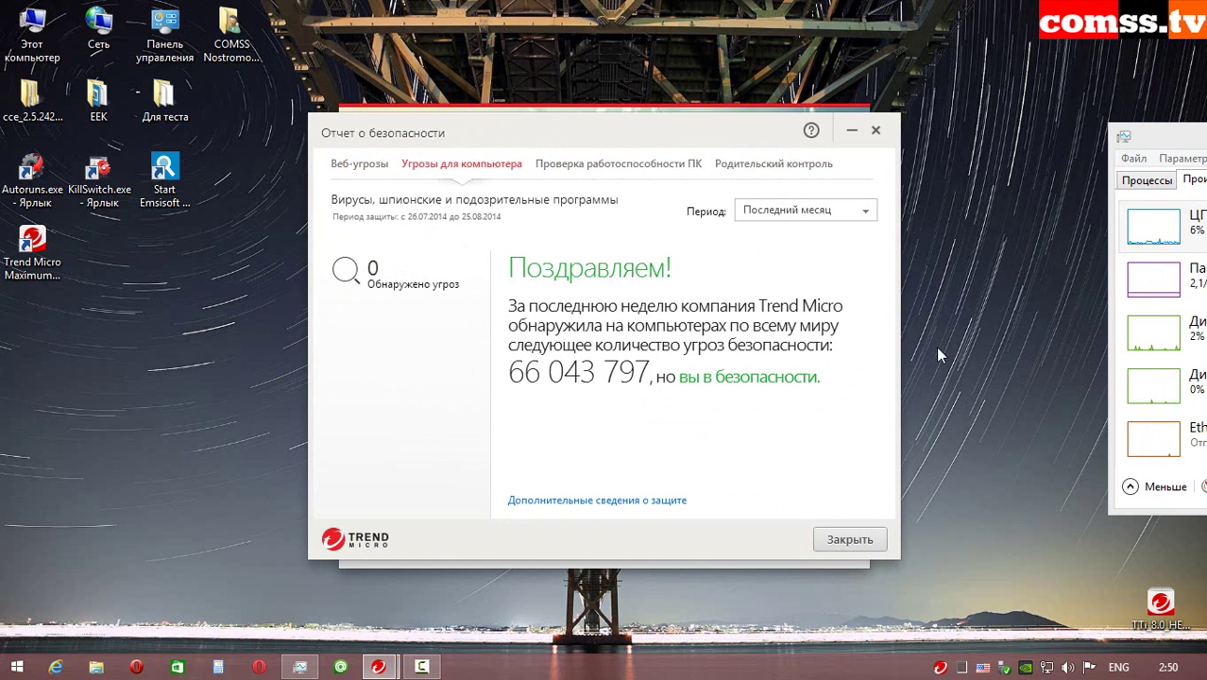
# - Set the computer threats report period to "Последний год" and open the detailed protection logs
pyautogui.click(866, 210)
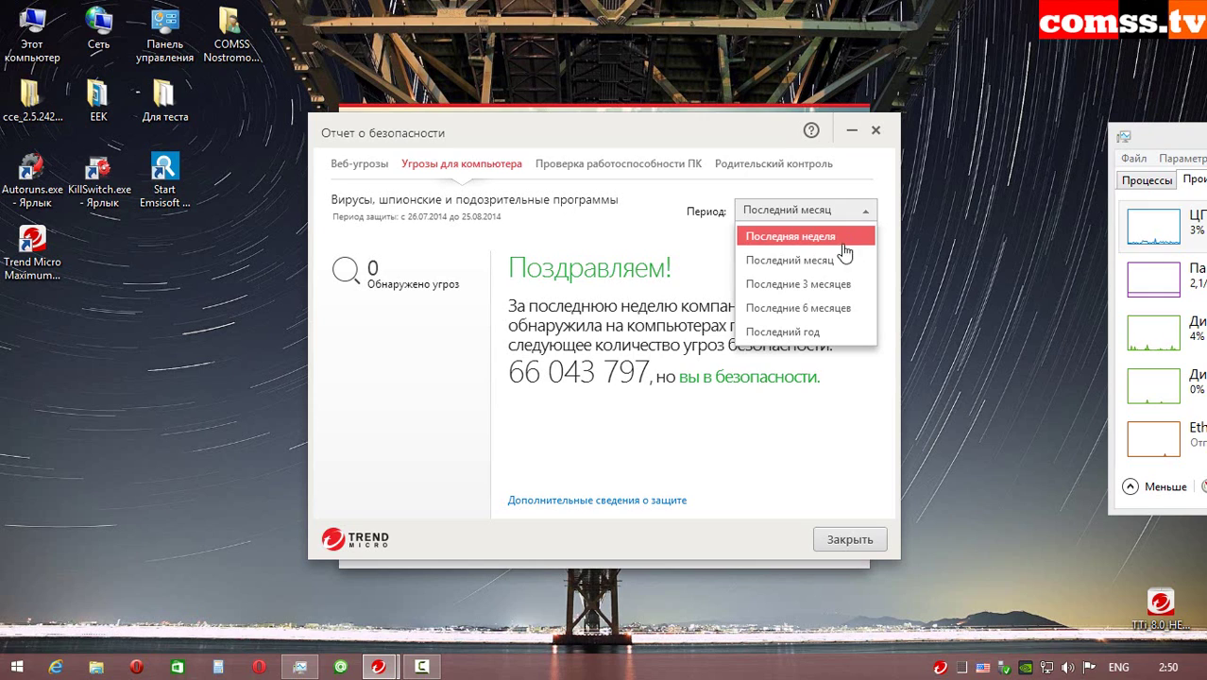
pyautogui.click(841, 334)
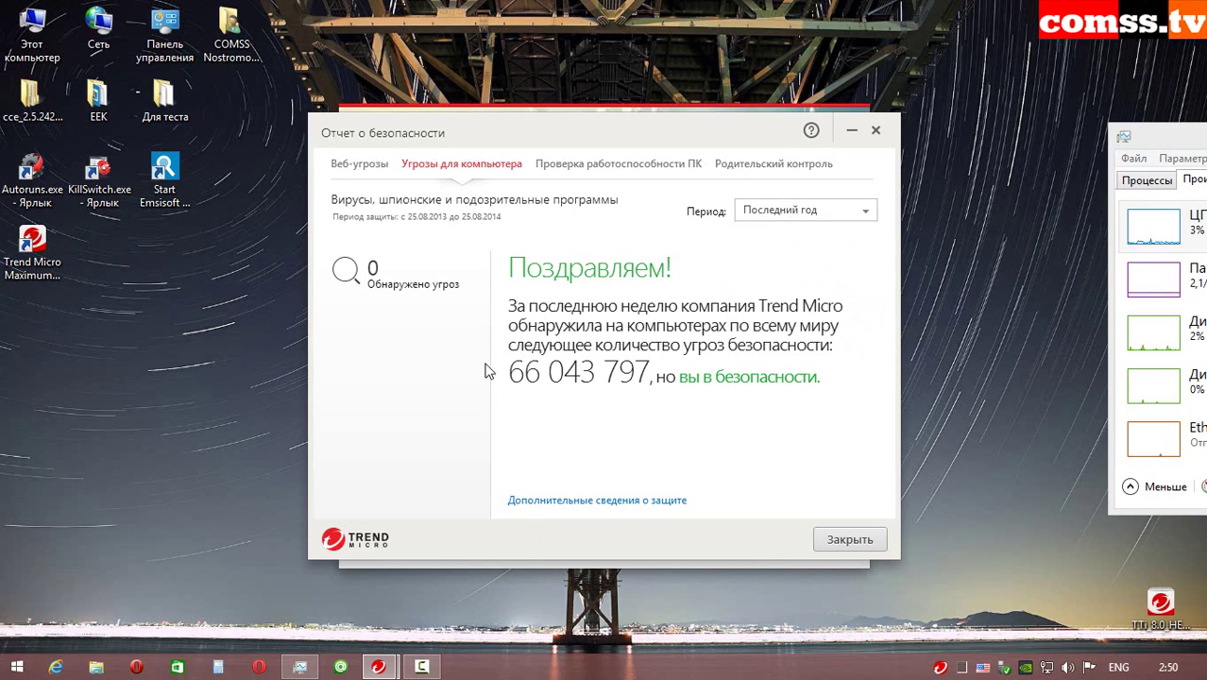
pyautogui.click(602, 502)
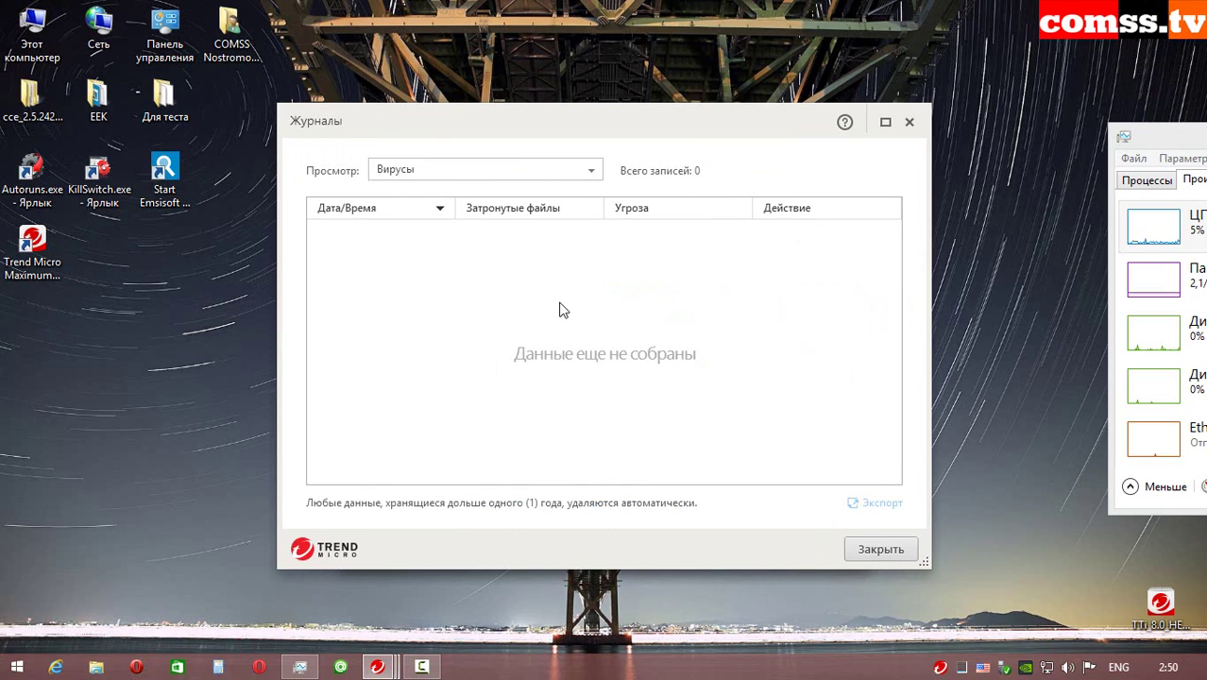
# - View the logs for "Последнее сканирование", "Шпионское ПО" and "Файлы cookie браузера" one after another
pyautogui.click(596, 171)
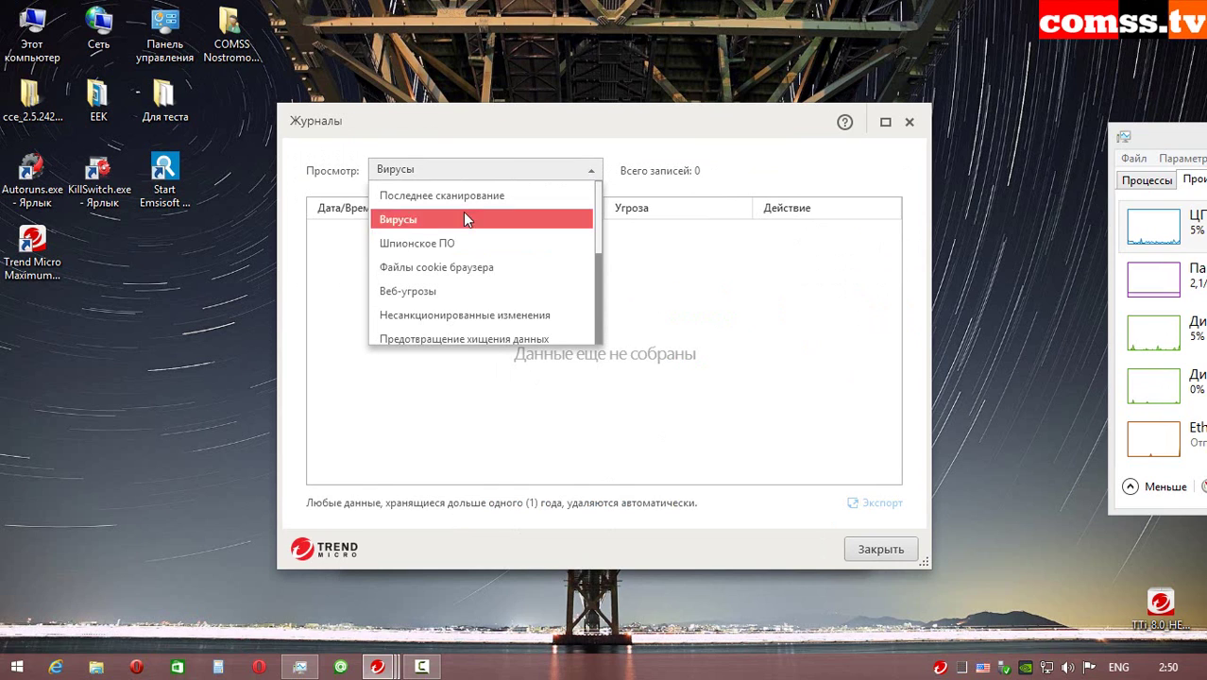
pyautogui.click(486, 196)
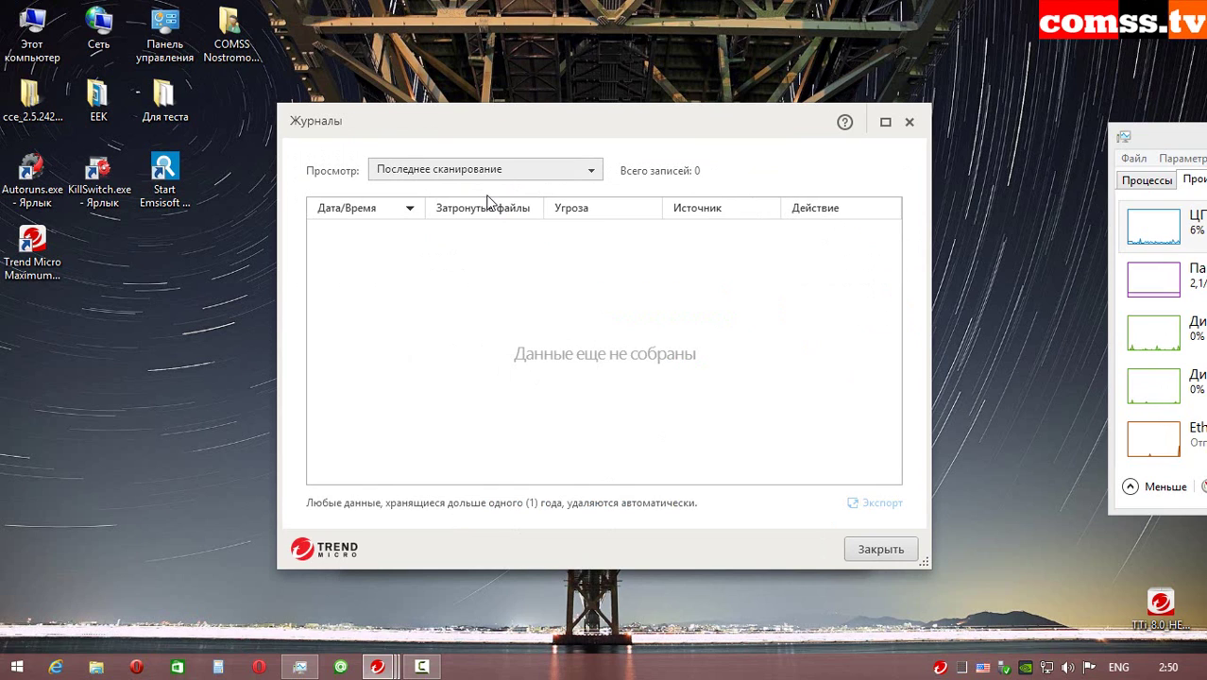
pyautogui.scroll(-1, 577, 182)
pyautogui.click(579, 171)
pyautogui.click(532, 242)
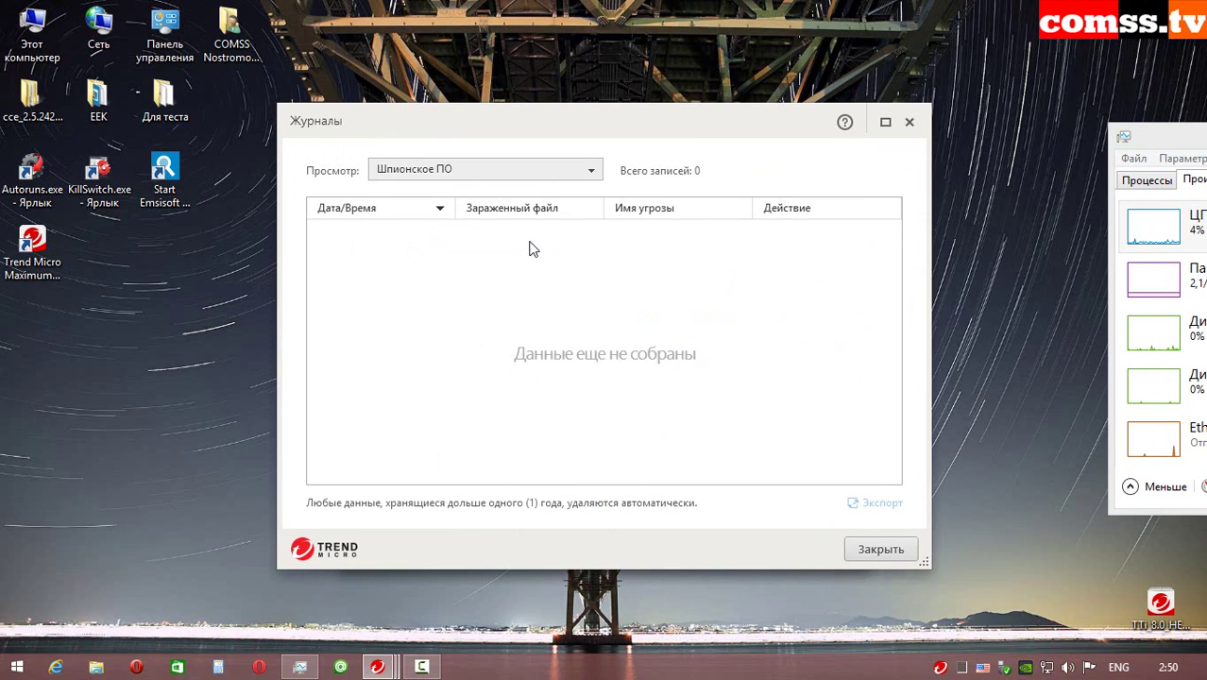
pyautogui.click(589, 172)
pyautogui.click(541, 263)
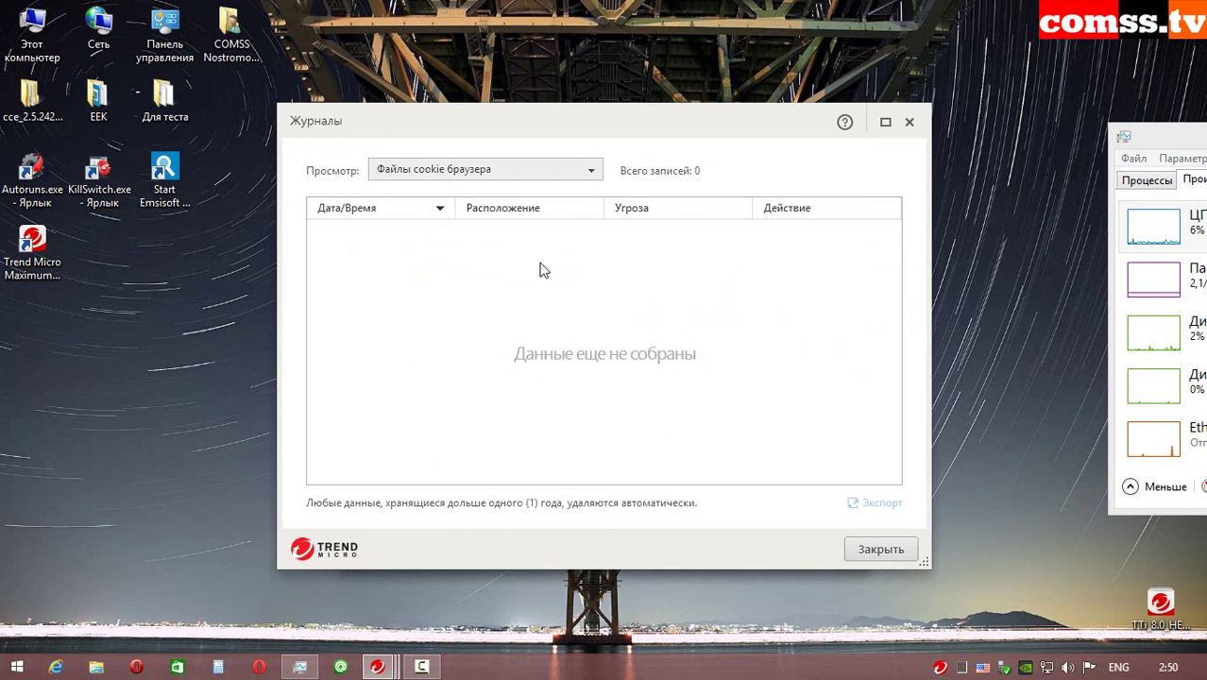
pyautogui.scroll(-1, 587, 187)
# - View the logs for "Несанкционированные изменения", "Предотвращение хищения данных", "Защита запуска" and "Сеть"
pyautogui.click(589, 176)
pyautogui.click(614, 297)
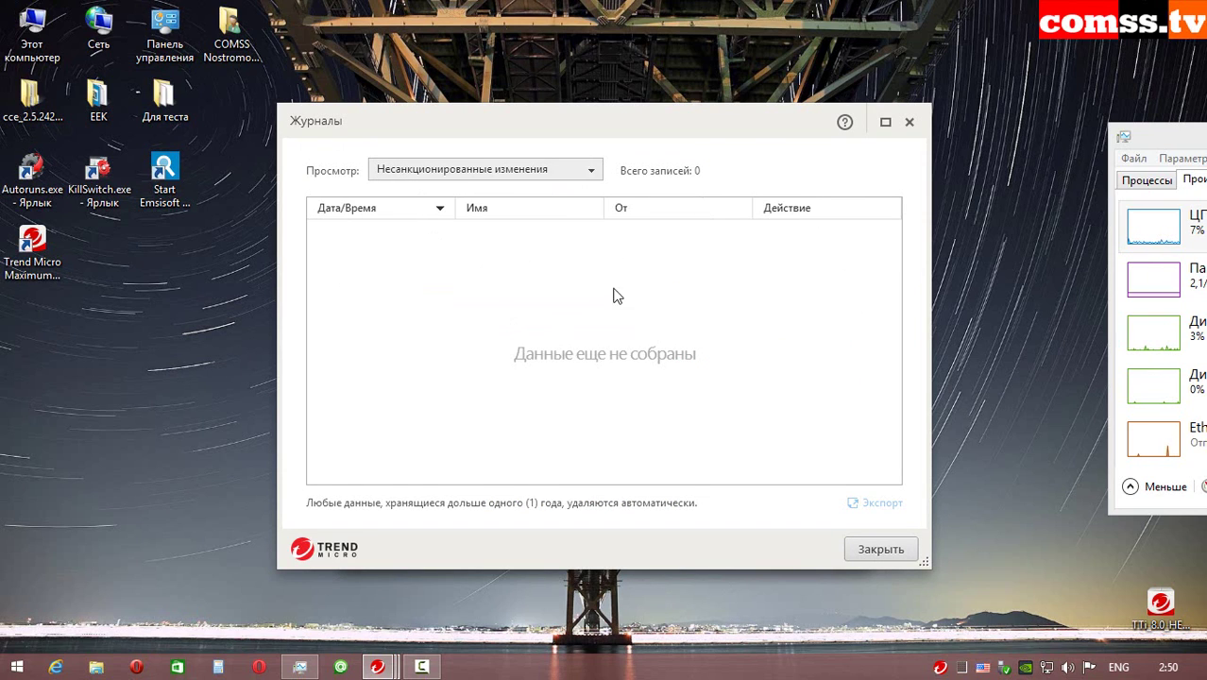
pyautogui.click(587, 174)
pyautogui.click(515, 262)
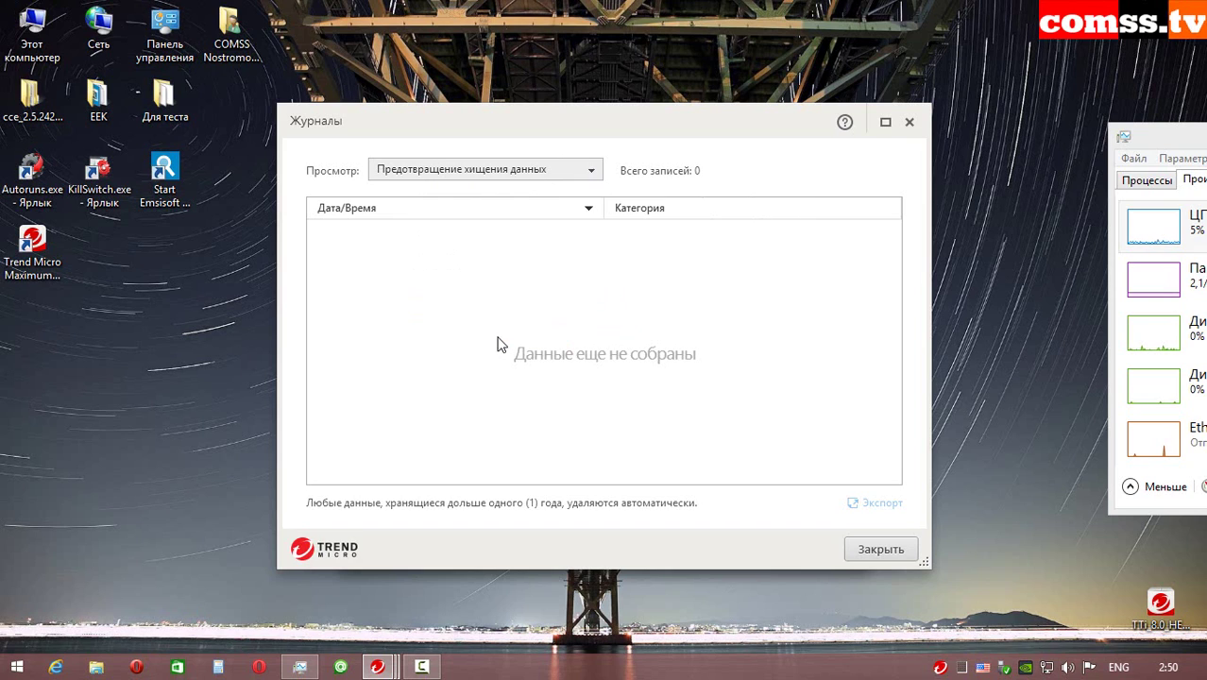
pyautogui.click(590, 172)
pyautogui.click(489, 214)
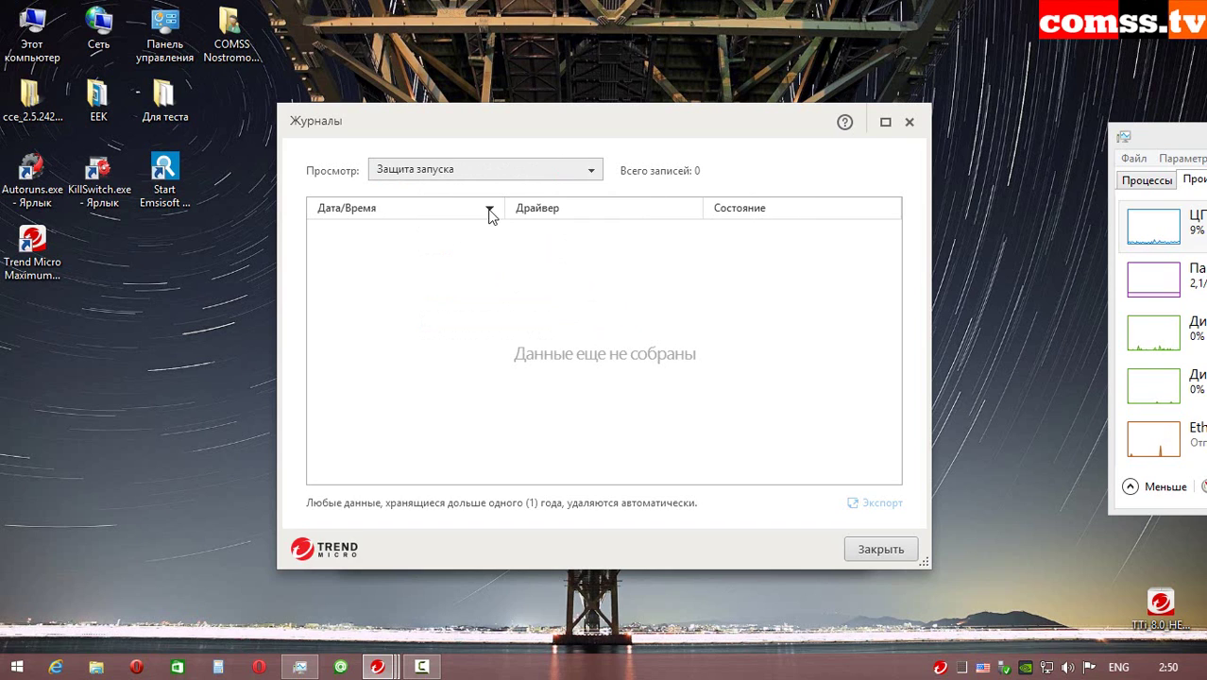
pyautogui.click(599, 173)
pyautogui.click(542, 235)
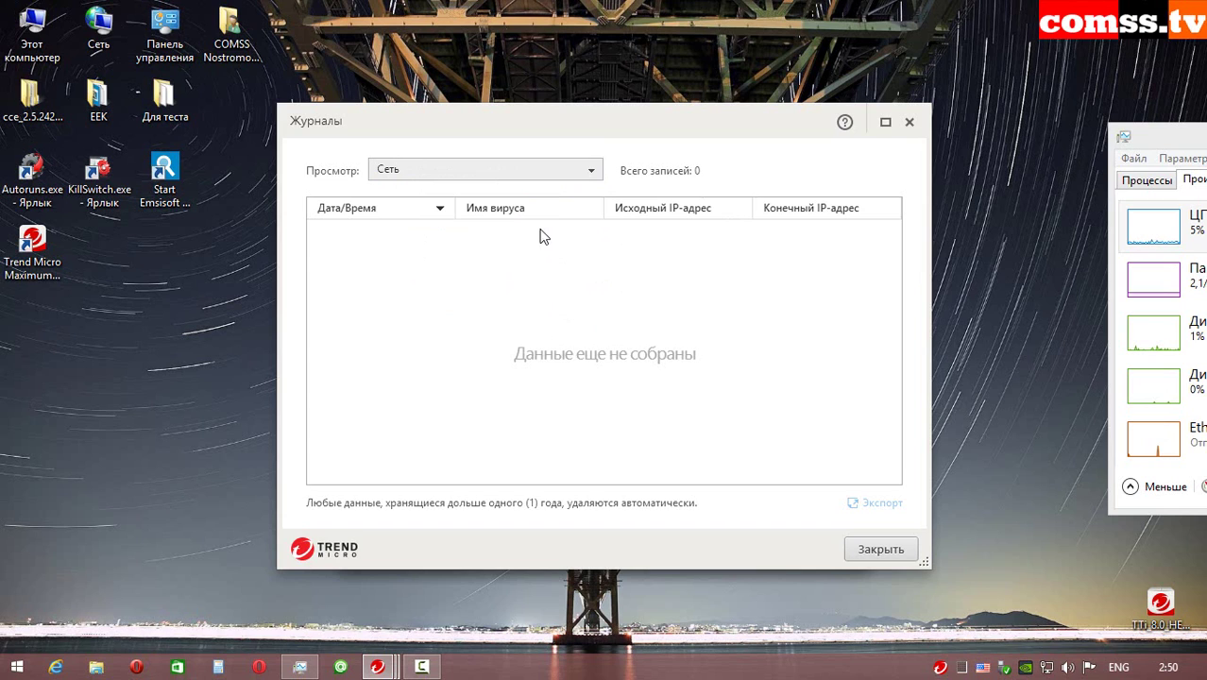
# - View the "Обновления" log with its first entry's details, and the "Родительский контроль" and "Восстановление объема жесткого диска" logs
pyautogui.press('Down')
pyautogui.click(571, 231)
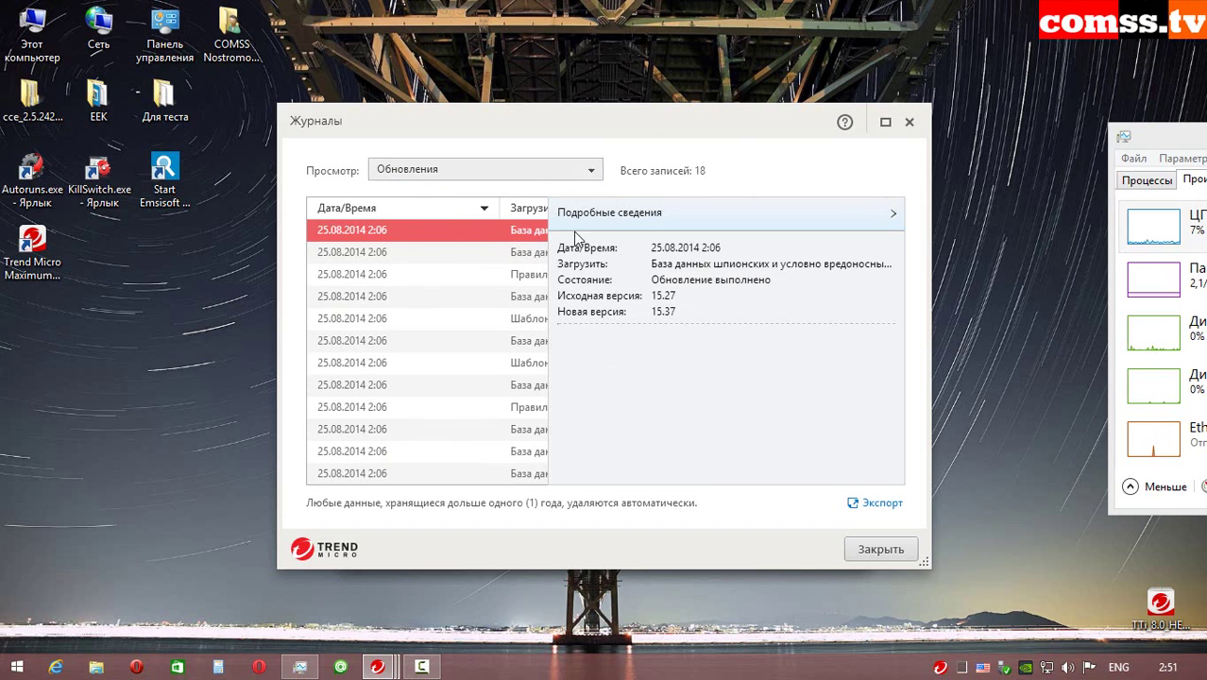
pyautogui.click(891, 216)
pyautogui.press('Down')
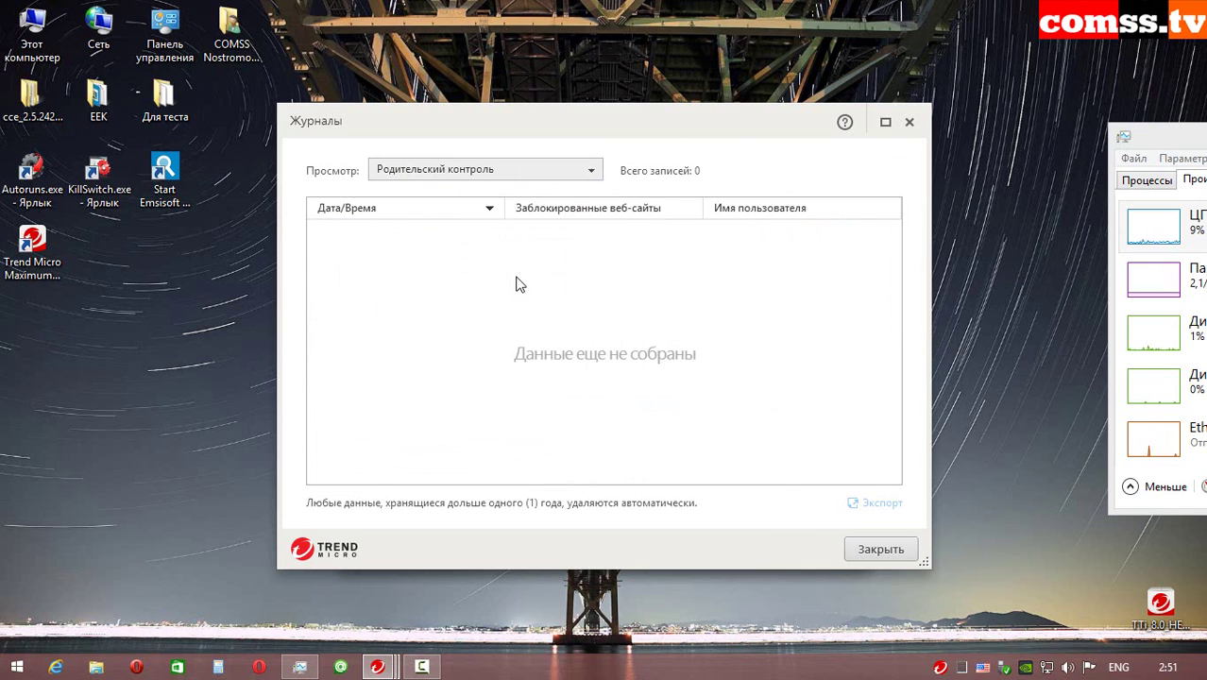
pyautogui.click(591, 170)
pyautogui.click(555, 300)
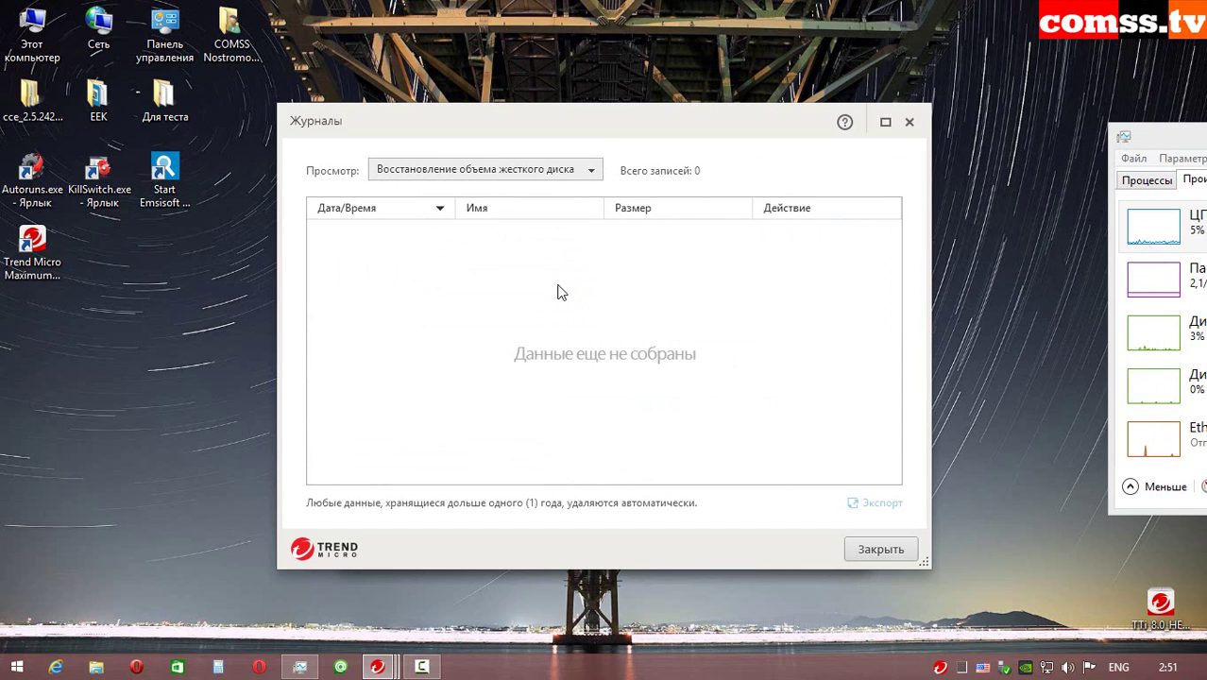
# - View the "Очистка конфиденциальных данных", Secure Erase and WIFI Advisor logs, and close the logs window
pyautogui.click(591, 170)
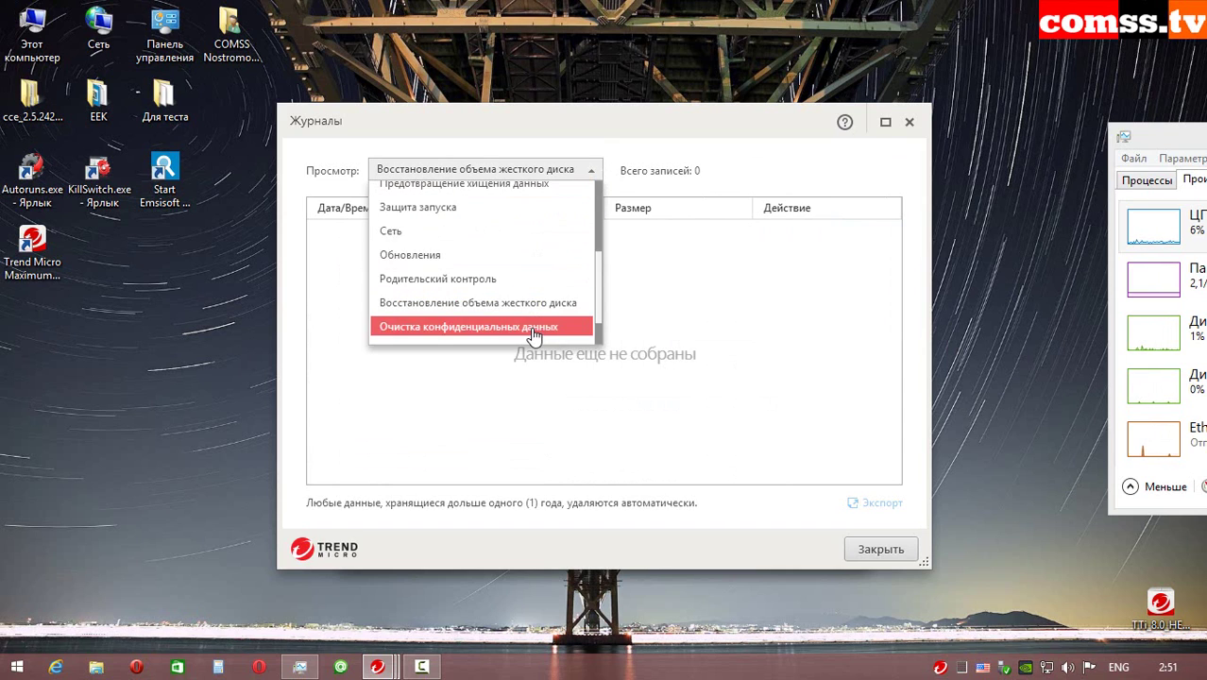
pyautogui.click(531, 330)
pyautogui.click(591, 170)
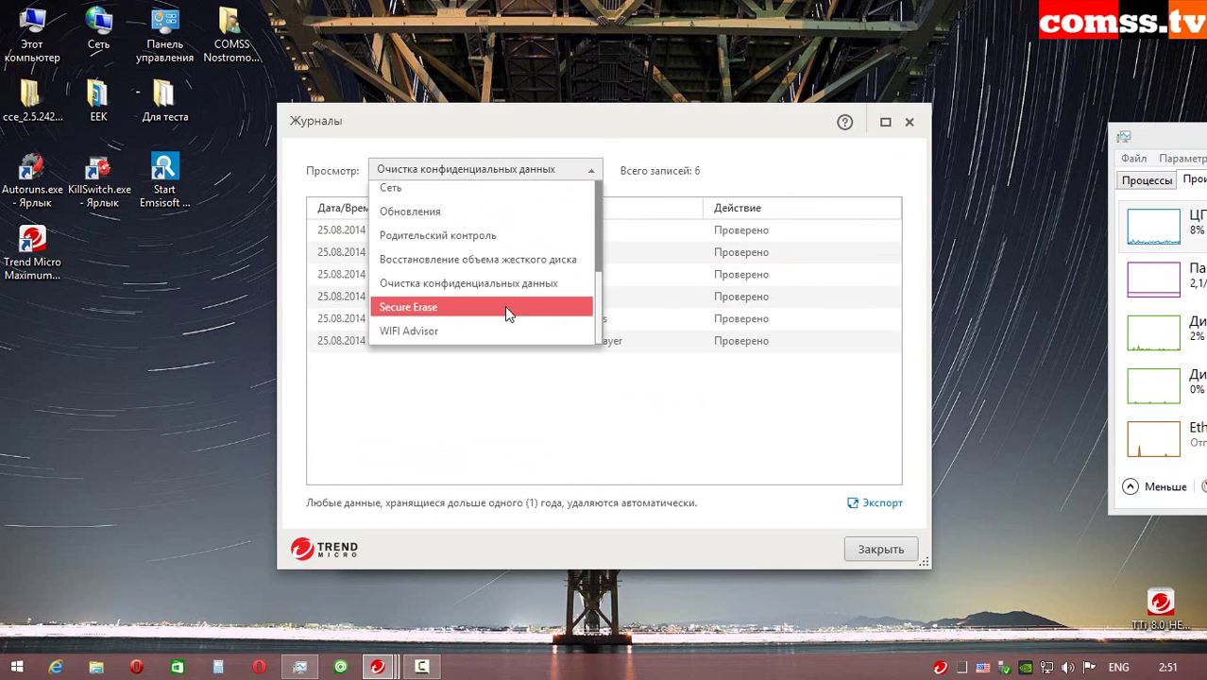
pyautogui.click(504, 305)
pyautogui.click(591, 171)
pyautogui.click(507, 330)
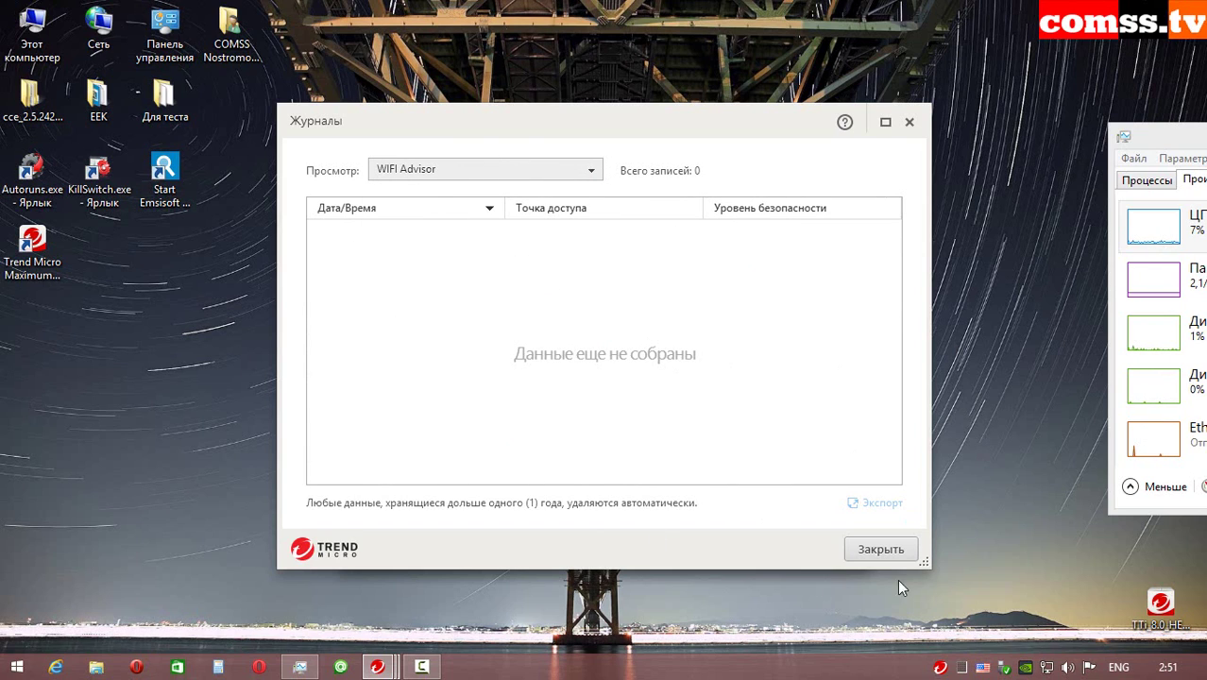
pyautogui.press('Escape')
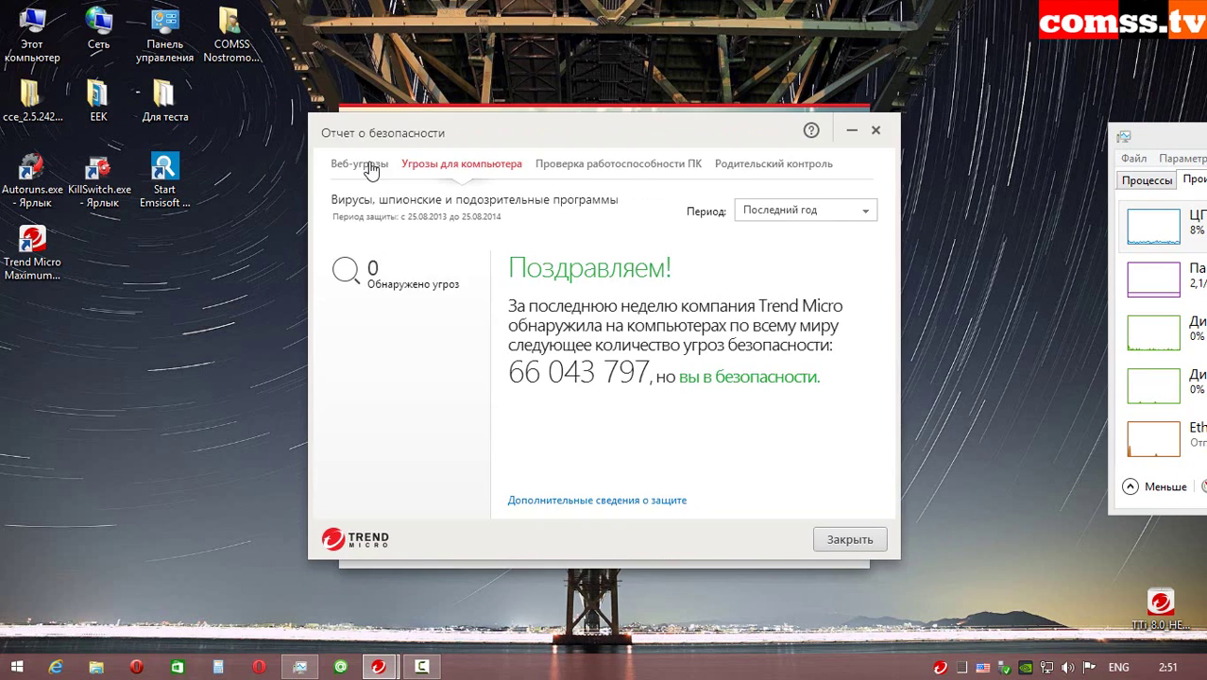
# - Start the PC health check from its section of the security report, pause it, and stop it
pyautogui.click(361, 165)
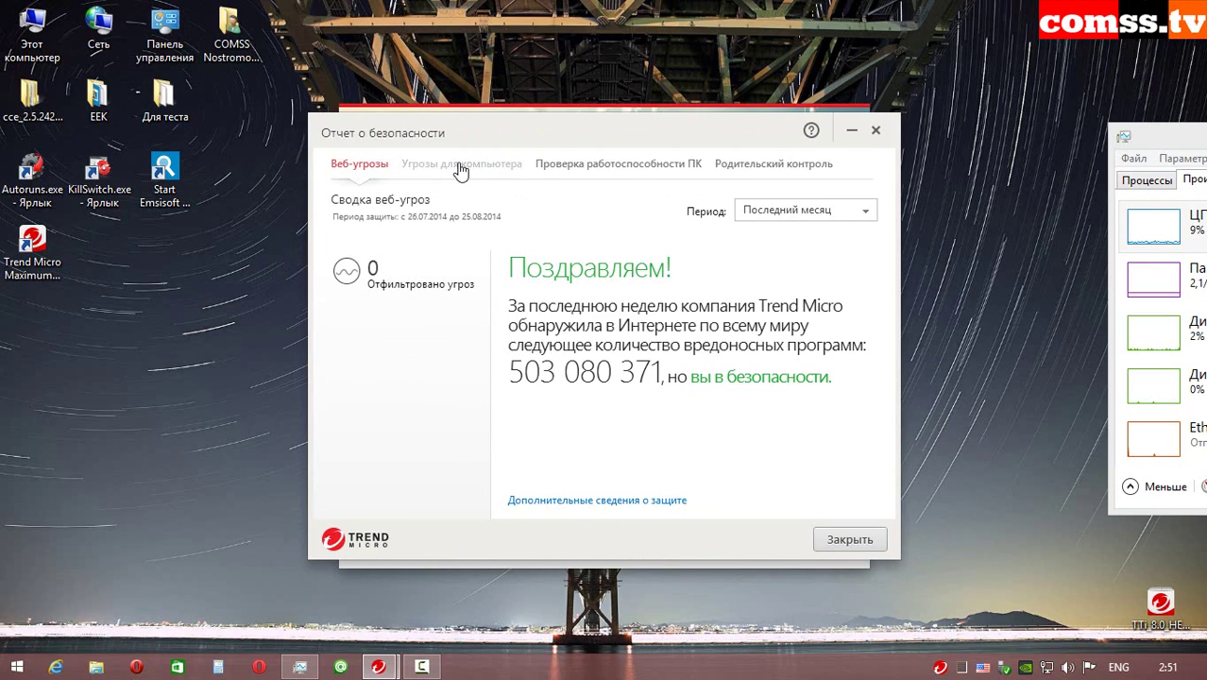
pyautogui.click(619, 167)
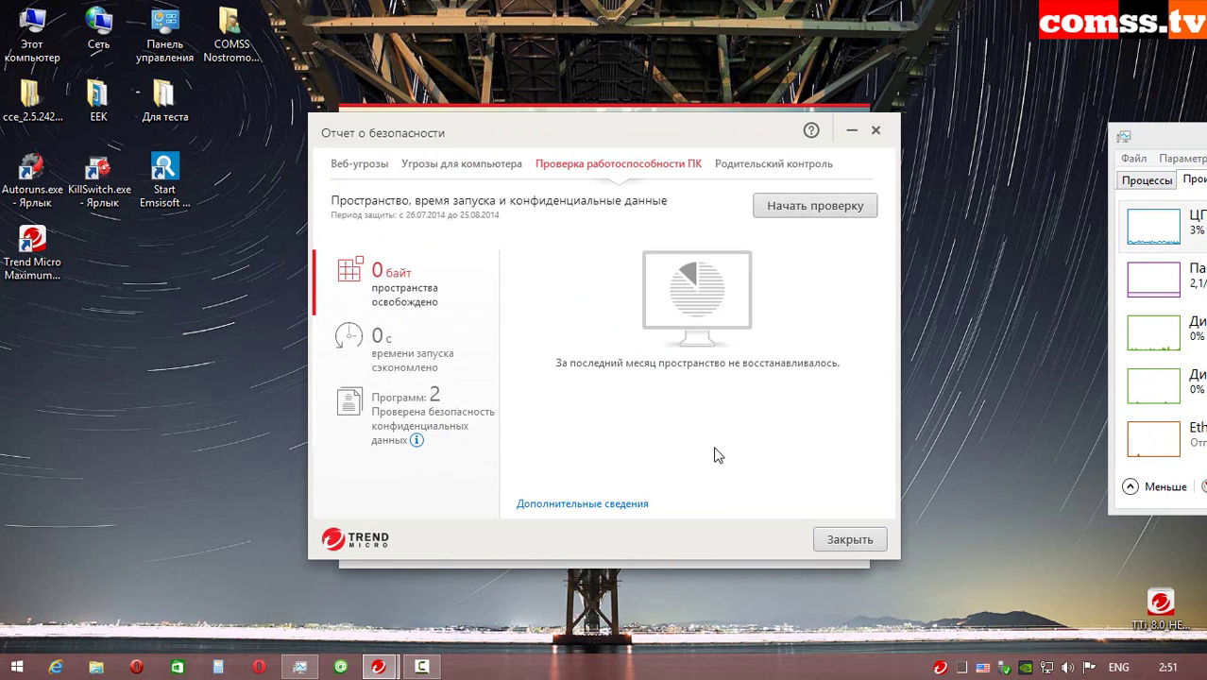
pyautogui.click(805, 213)
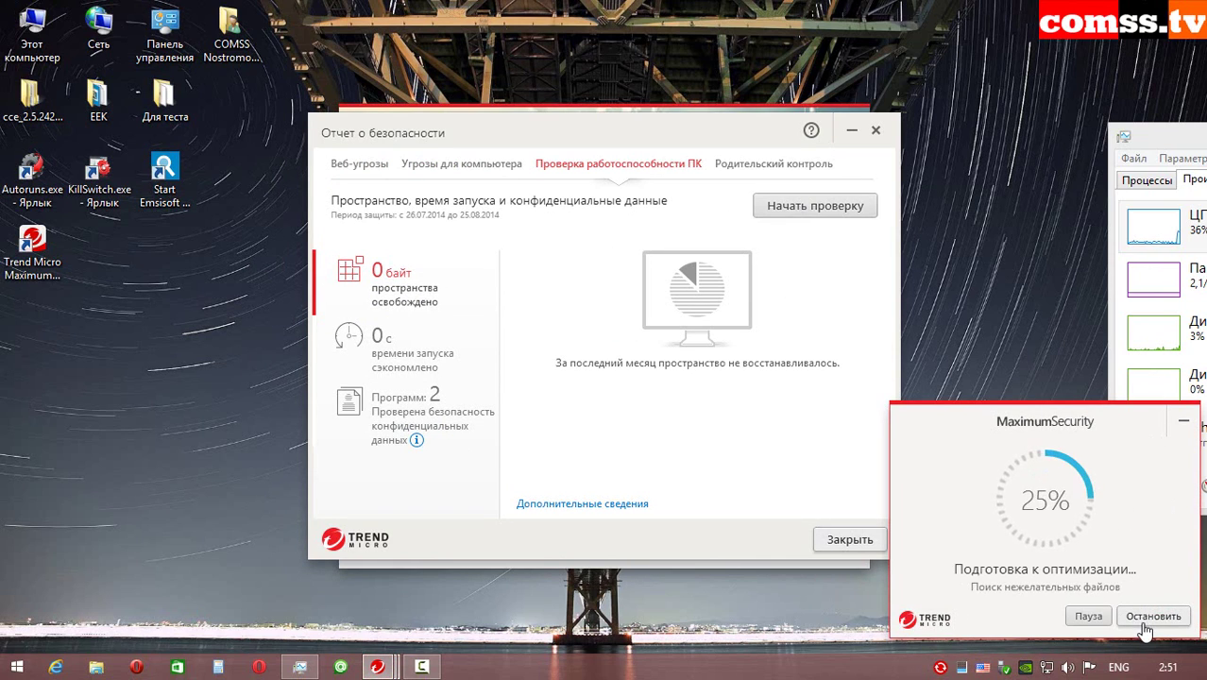
pyautogui.click(1088, 616)
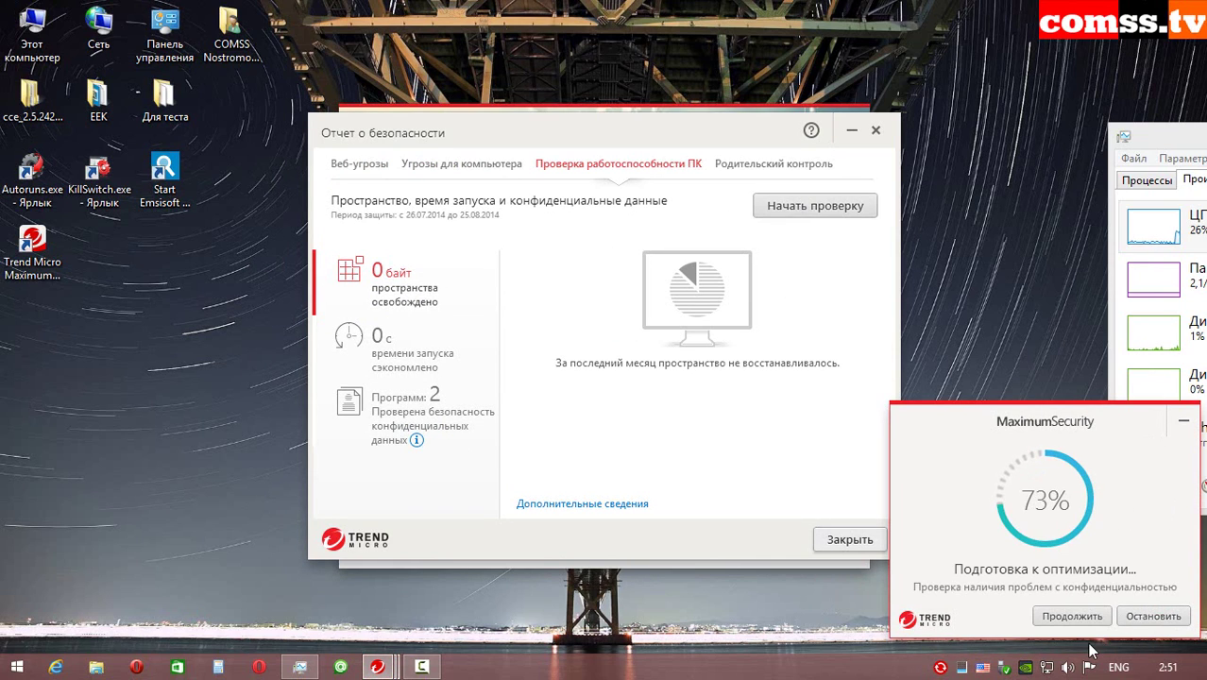
pyautogui.click(1153, 616)
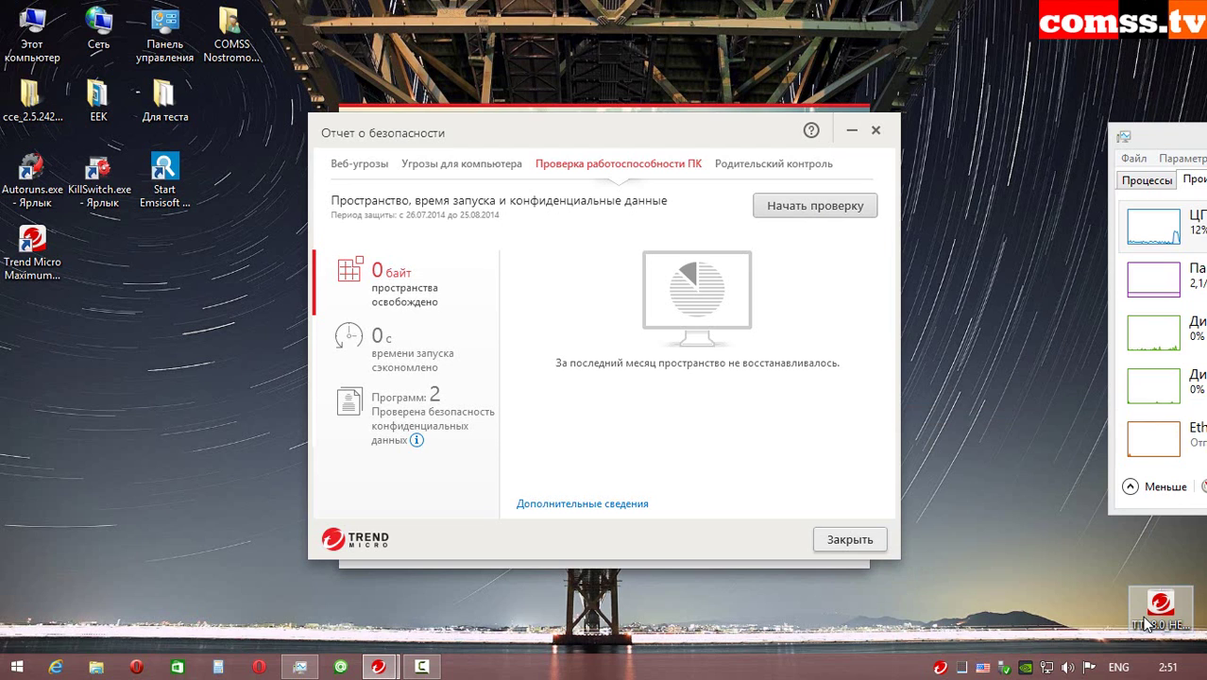
# - Check the detailed logs of the PC health check and parental control sections, declining to enable a password when trying parental control setup
pyautogui.click(615, 504)
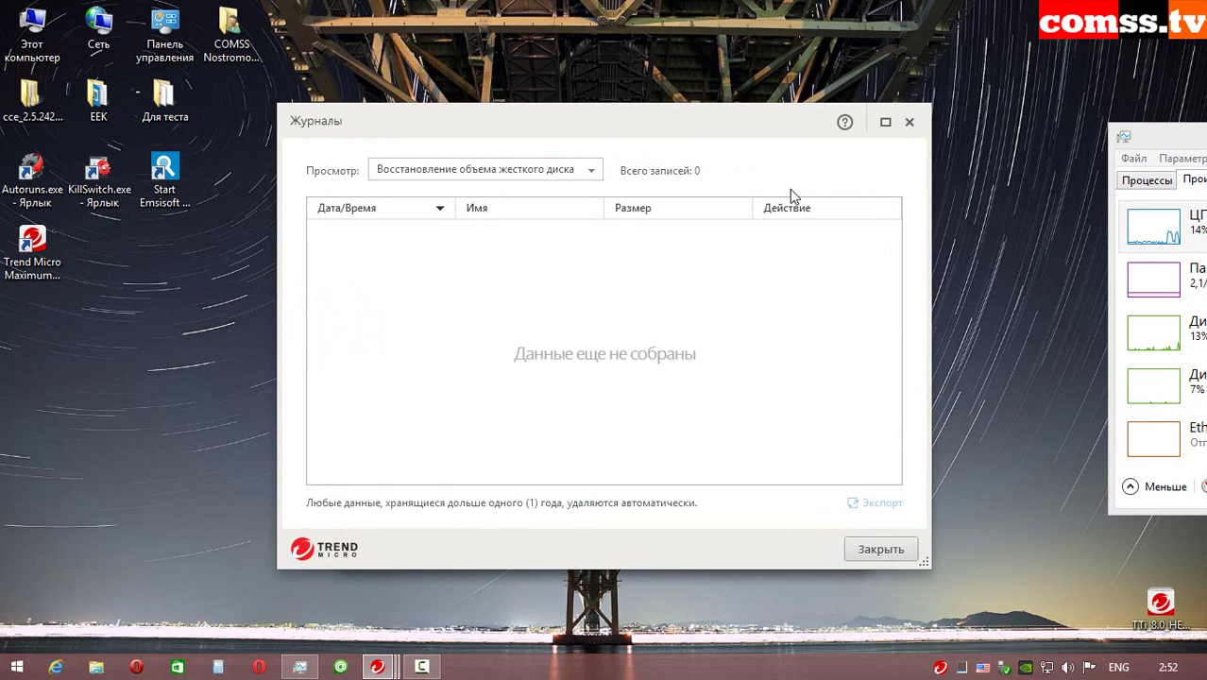
pyautogui.click(880, 549)
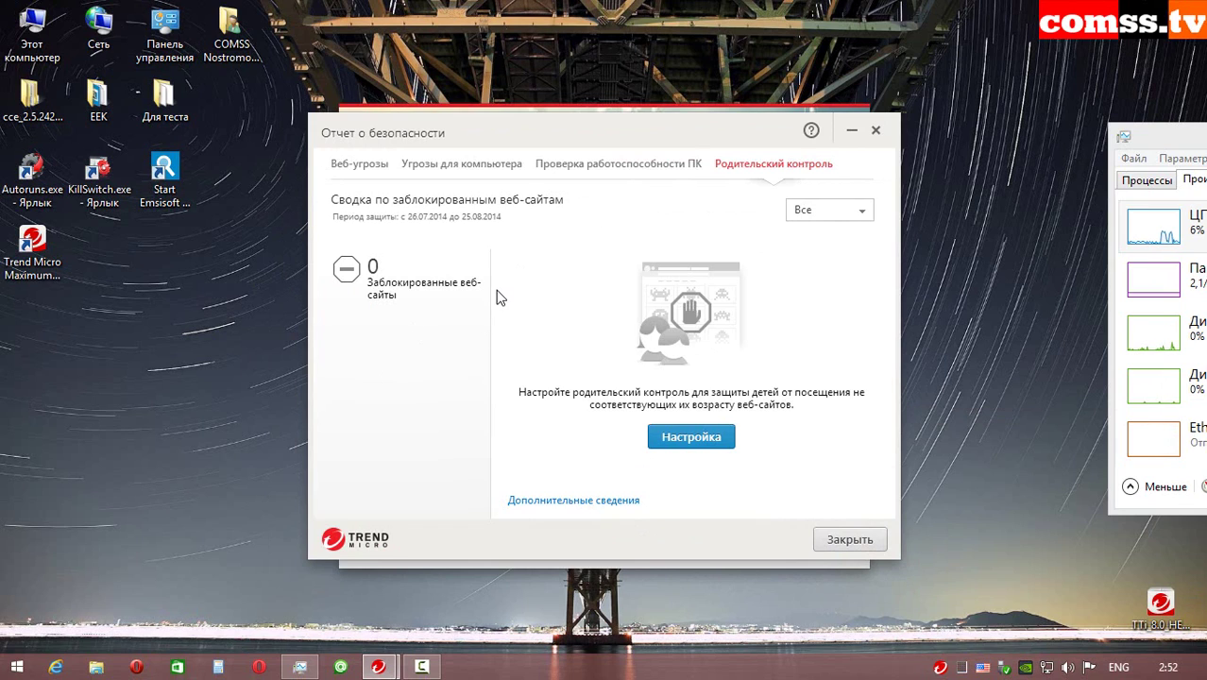
pyautogui.click(691, 437)
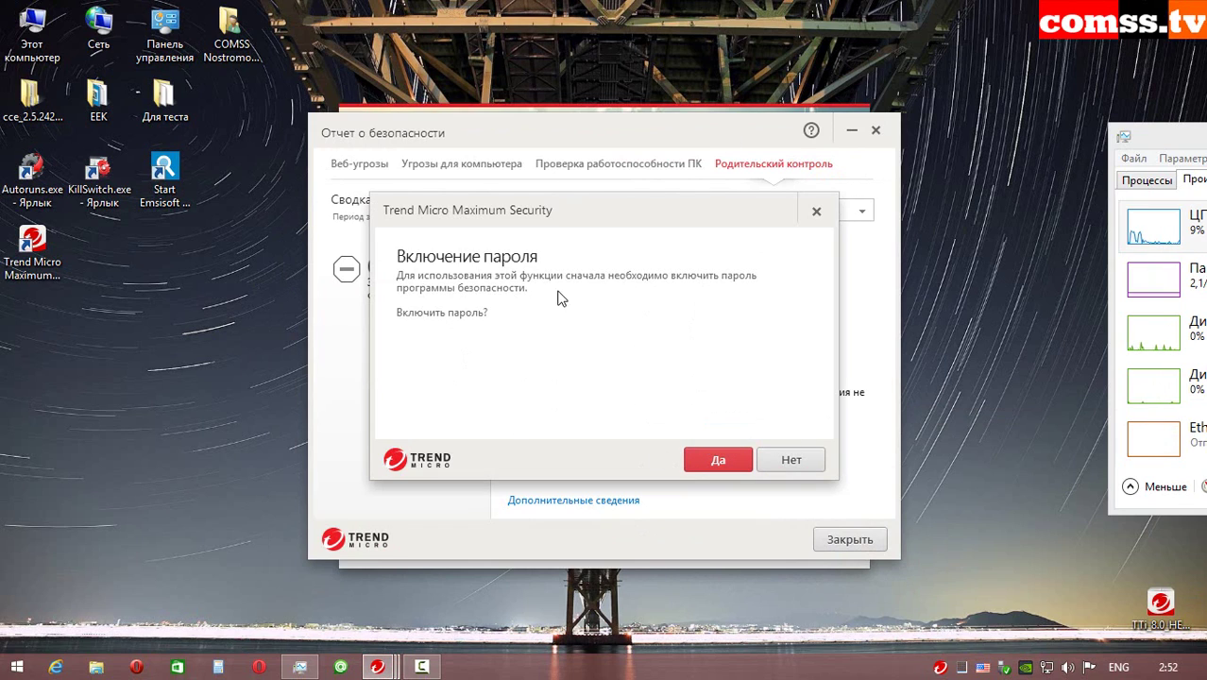
pyautogui.click(791, 463)
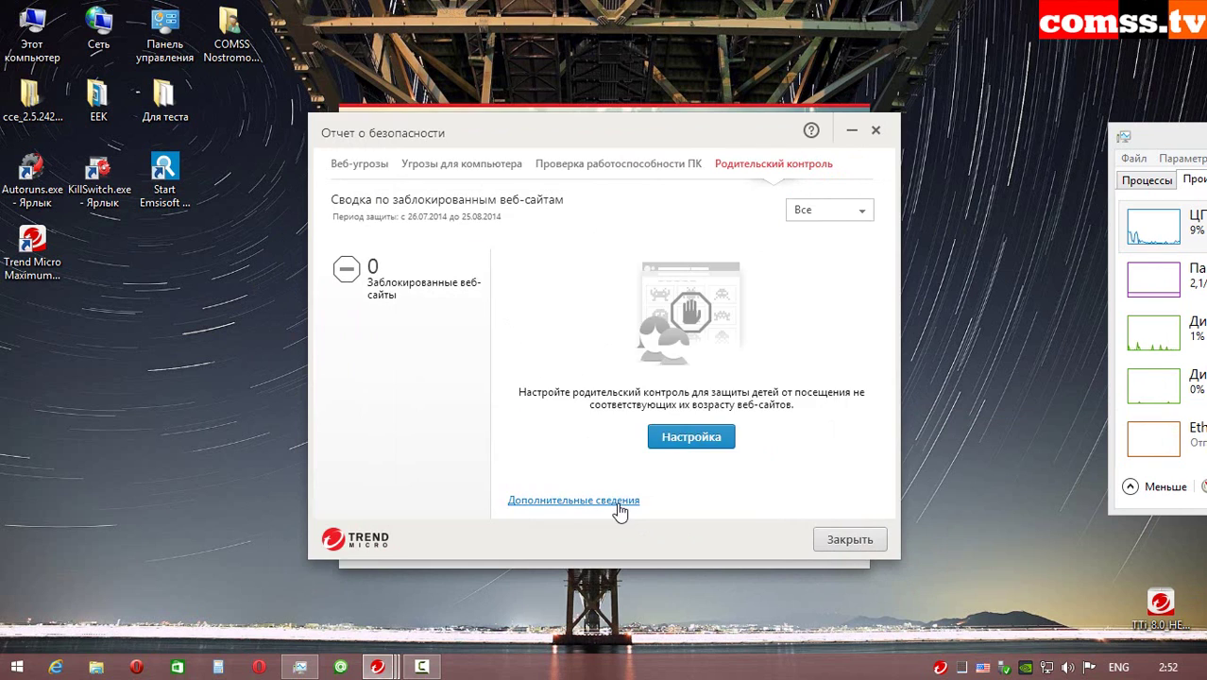
pyautogui.click(619, 501)
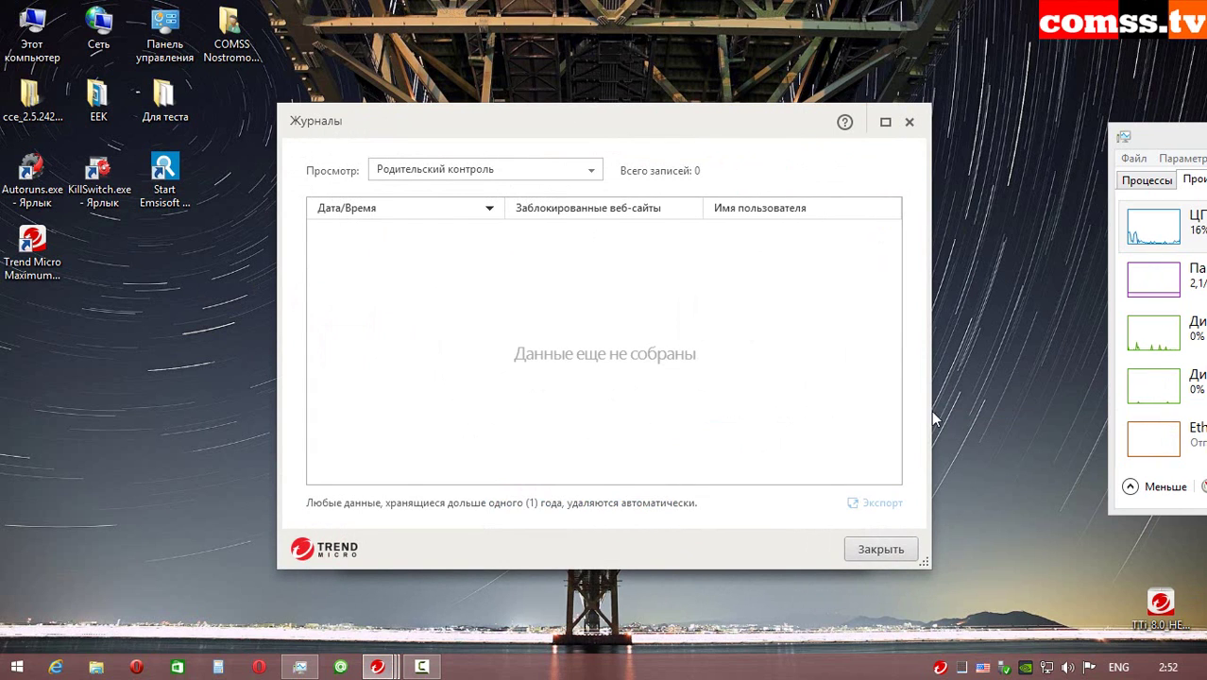
pyautogui.click(892, 549)
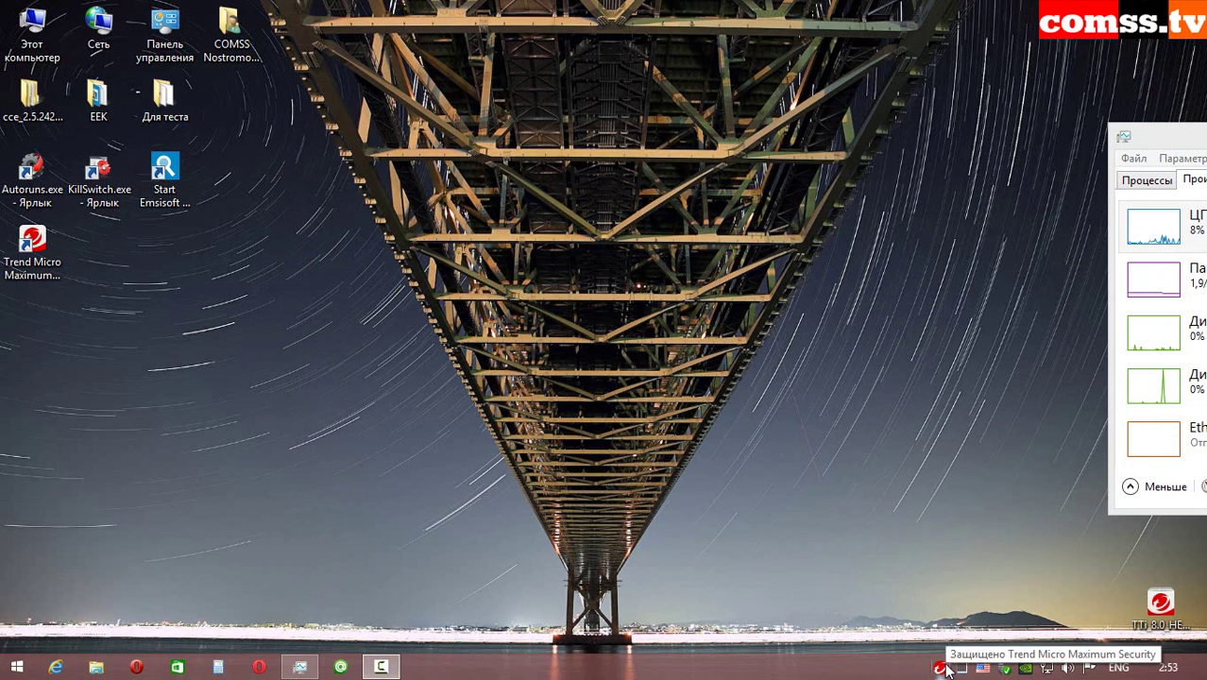
# - Open the main console from the notification area, run a check for program updates, and close the software information window
pyautogui.rightClick(942, 668)
pyautogui.click(959, 502)
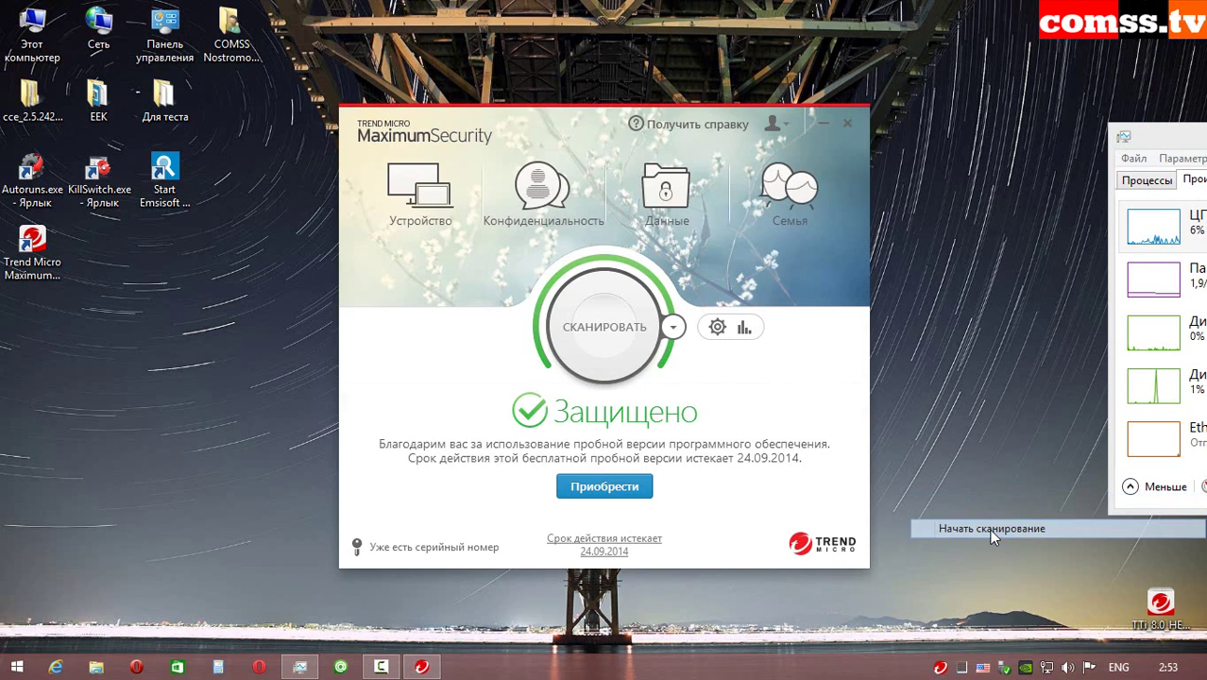
pyautogui.click(989, 529)
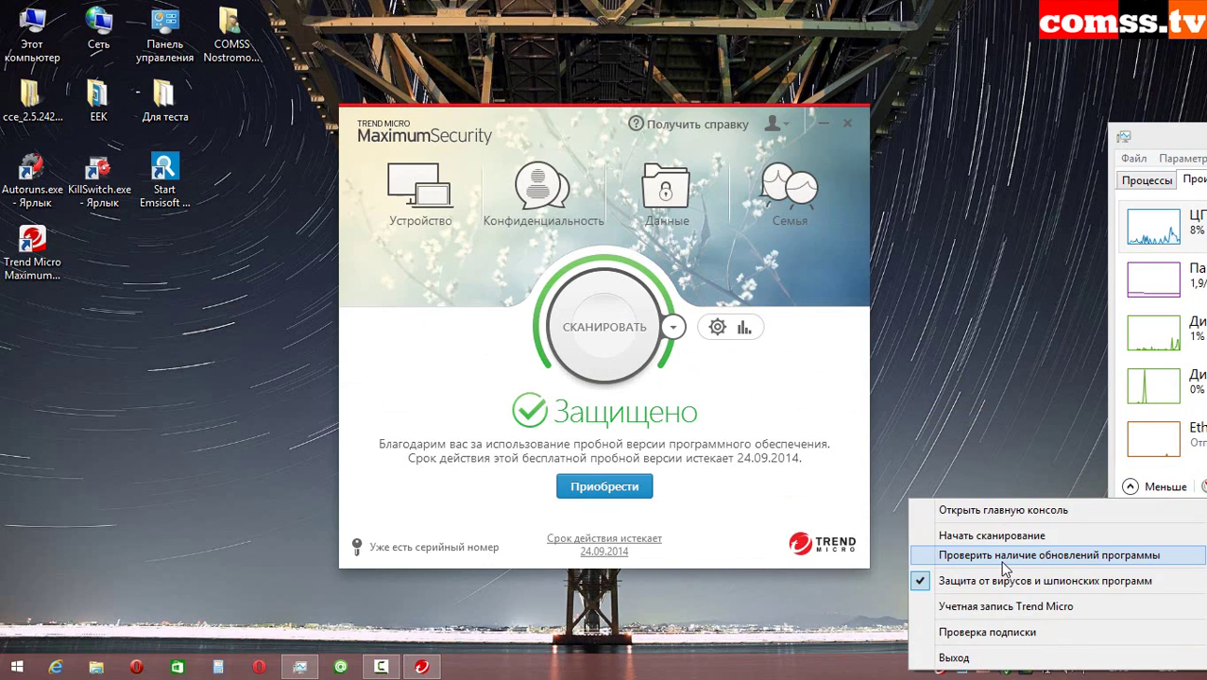
pyautogui.click(1001, 553)
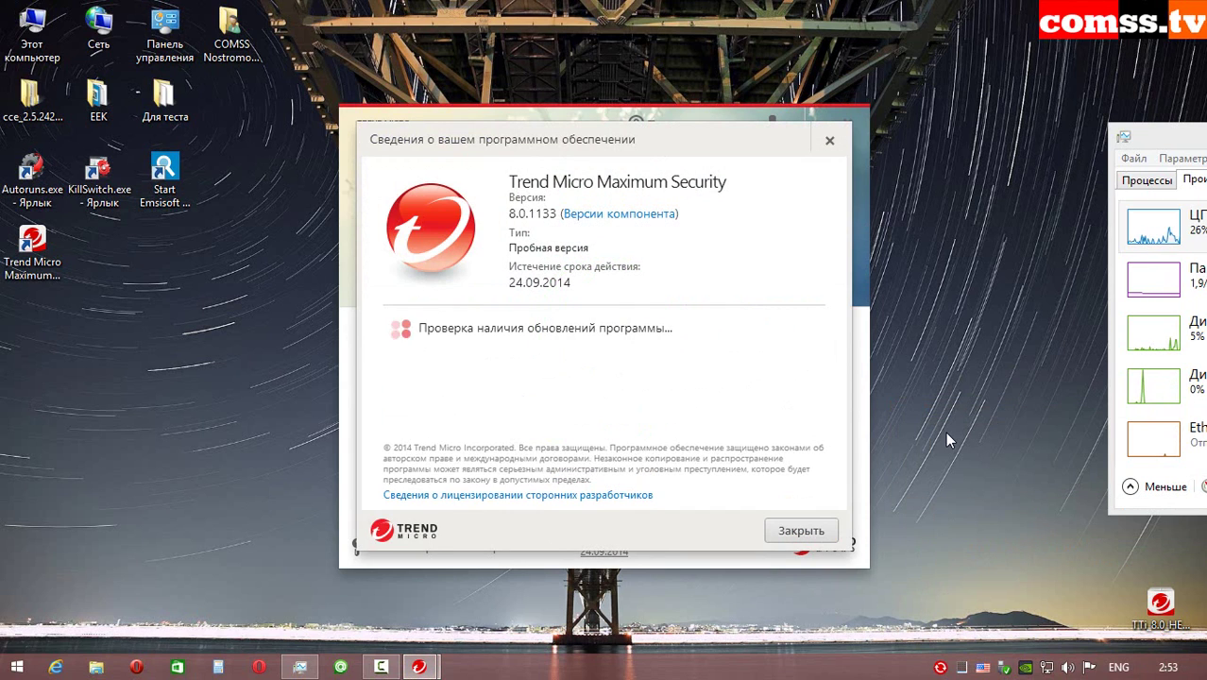
pyautogui.click(801, 531)
pyautogui.rightClick(941, 668)
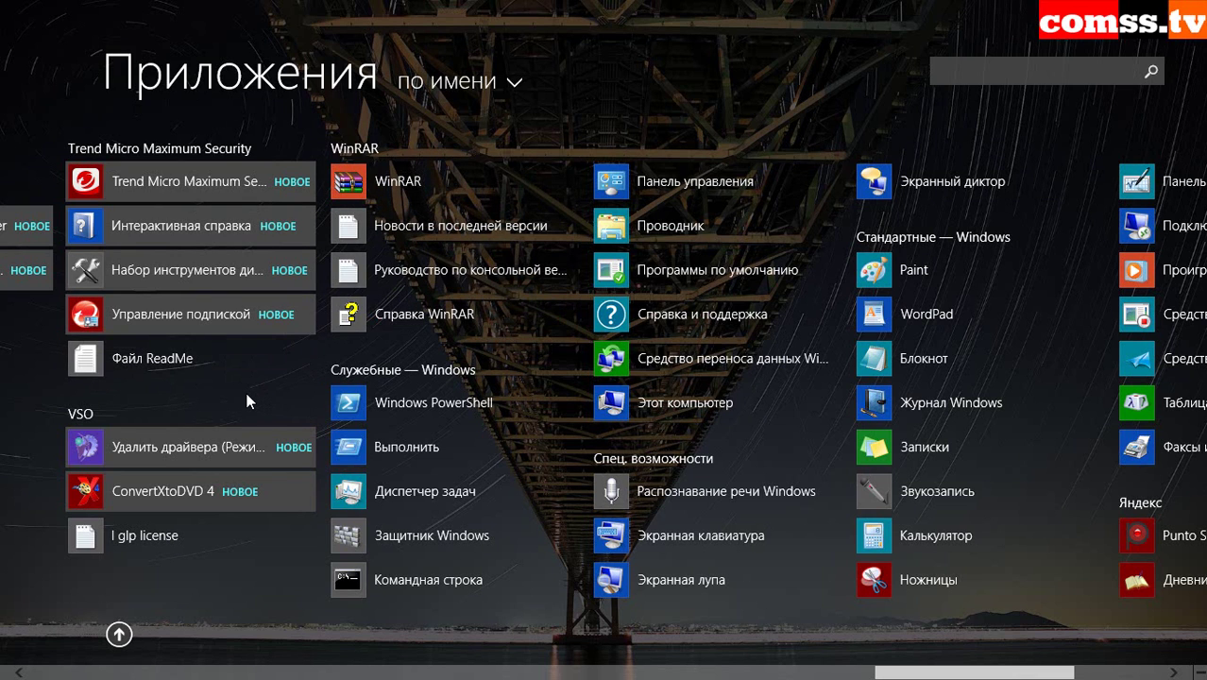
# - Open the Trend Micro diagnostic toolkit, select "Особый уровень..." for debug data collection, and dismiss the custom collection options
pyautogui.click(185, 272)
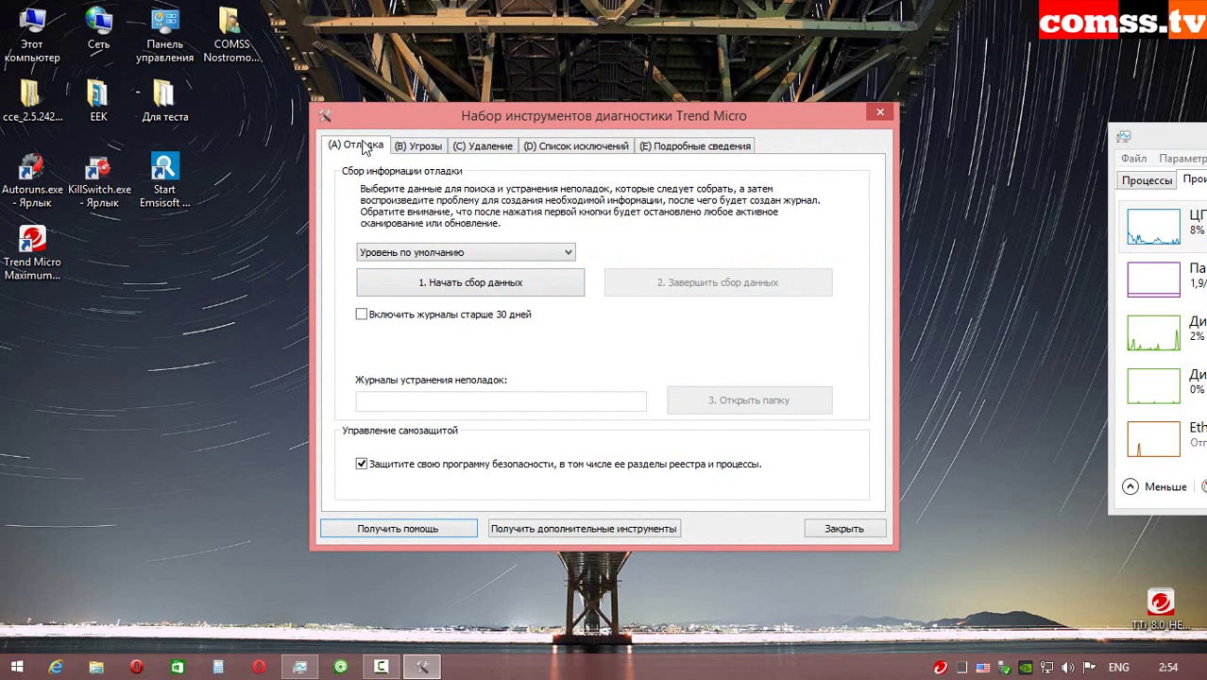
pyautogui.click(456, 252)
pyautogui.click(525, 273)
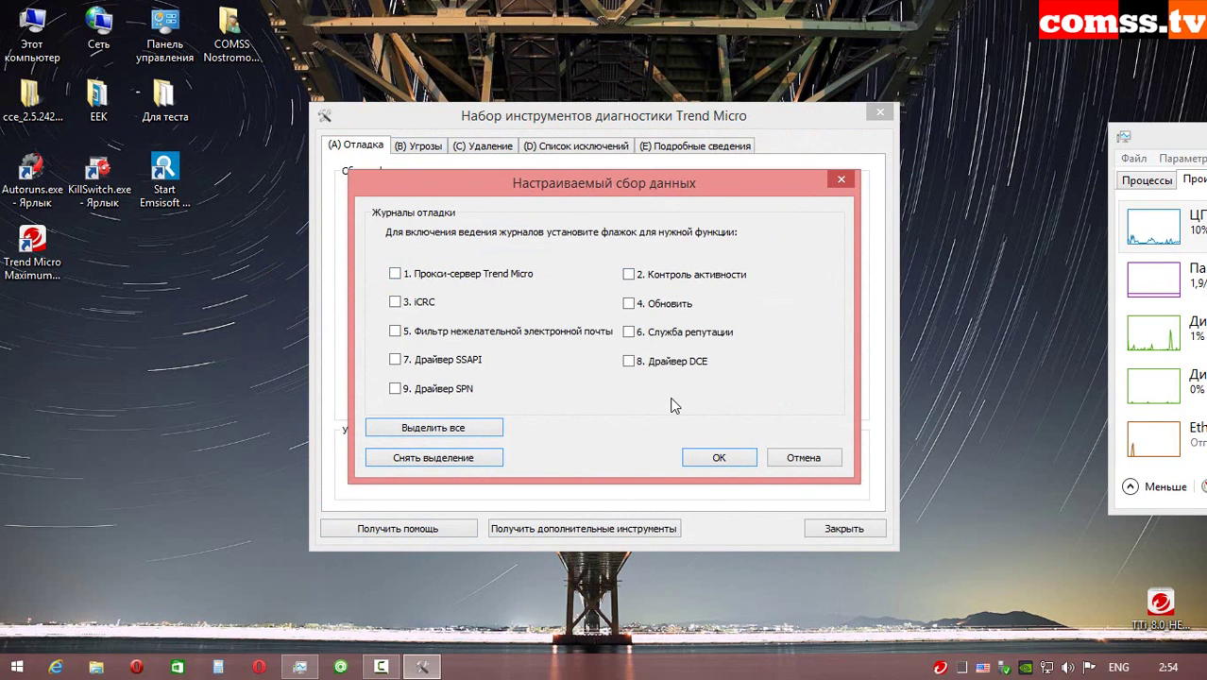
pyautogui.click(804, 460)
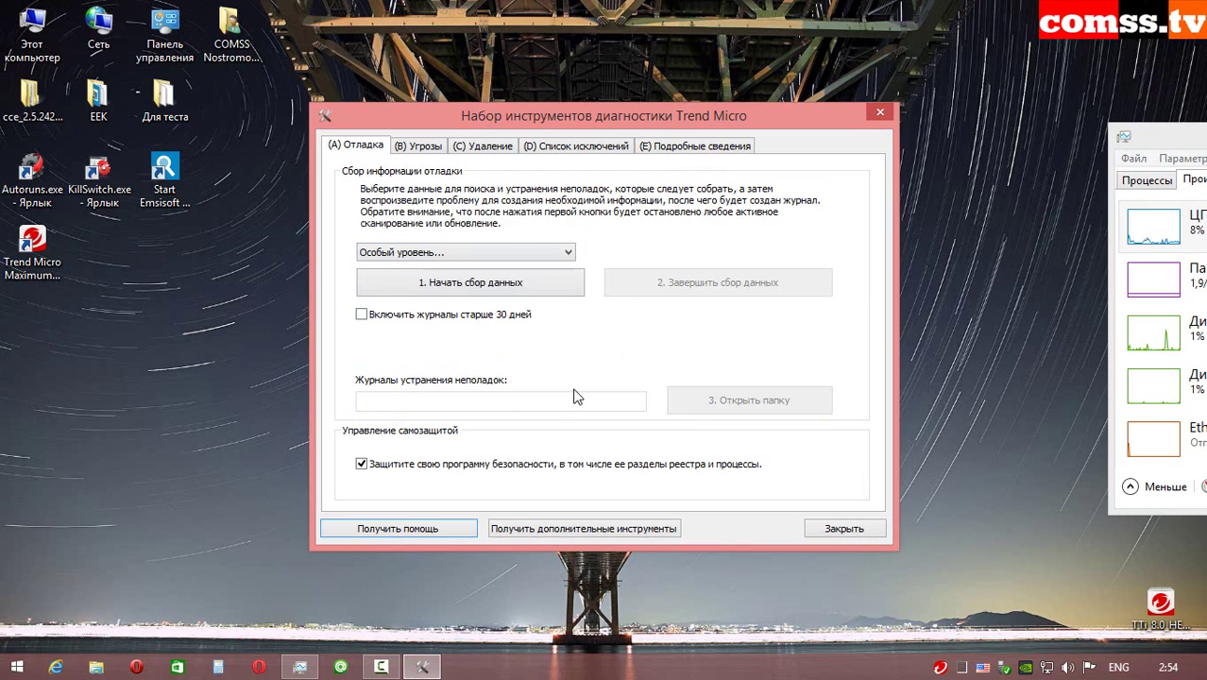
# - Start collecting malware logs in the toolkit's "Угрозы" section, and view the options in the "Удаление" section
pyautogui.hotkey('ctrl', 'Tab')
pyautogui.click(609, 247)
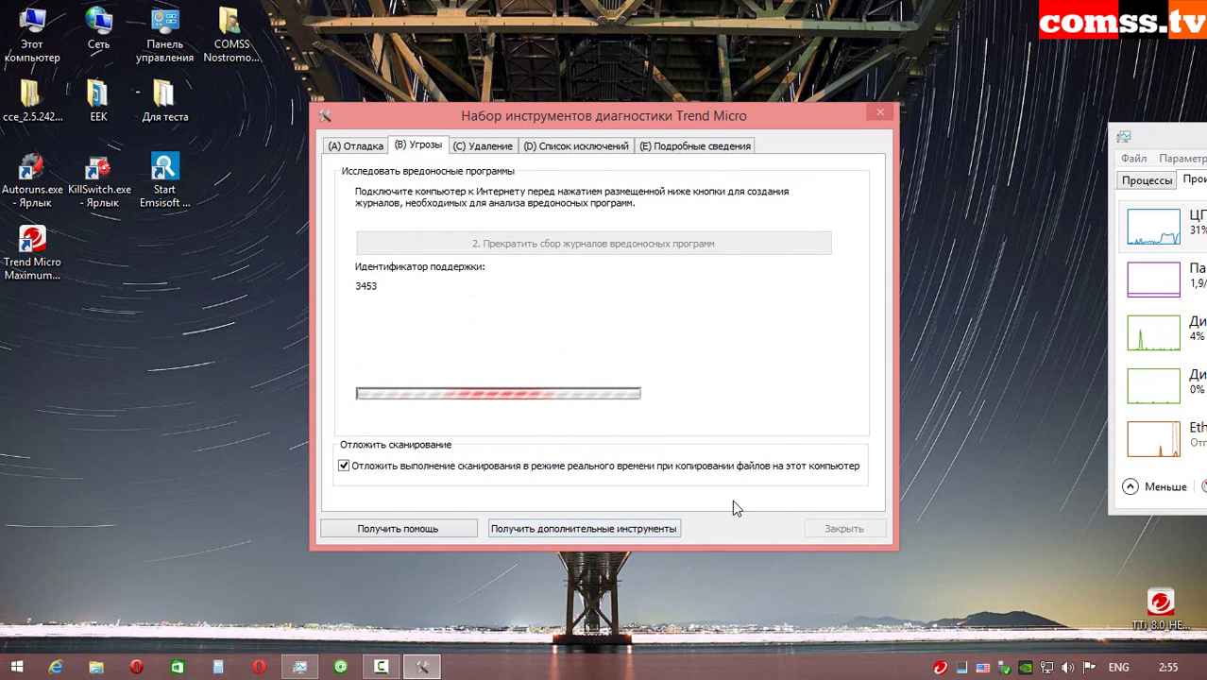
pyautogui.click(482, 145)
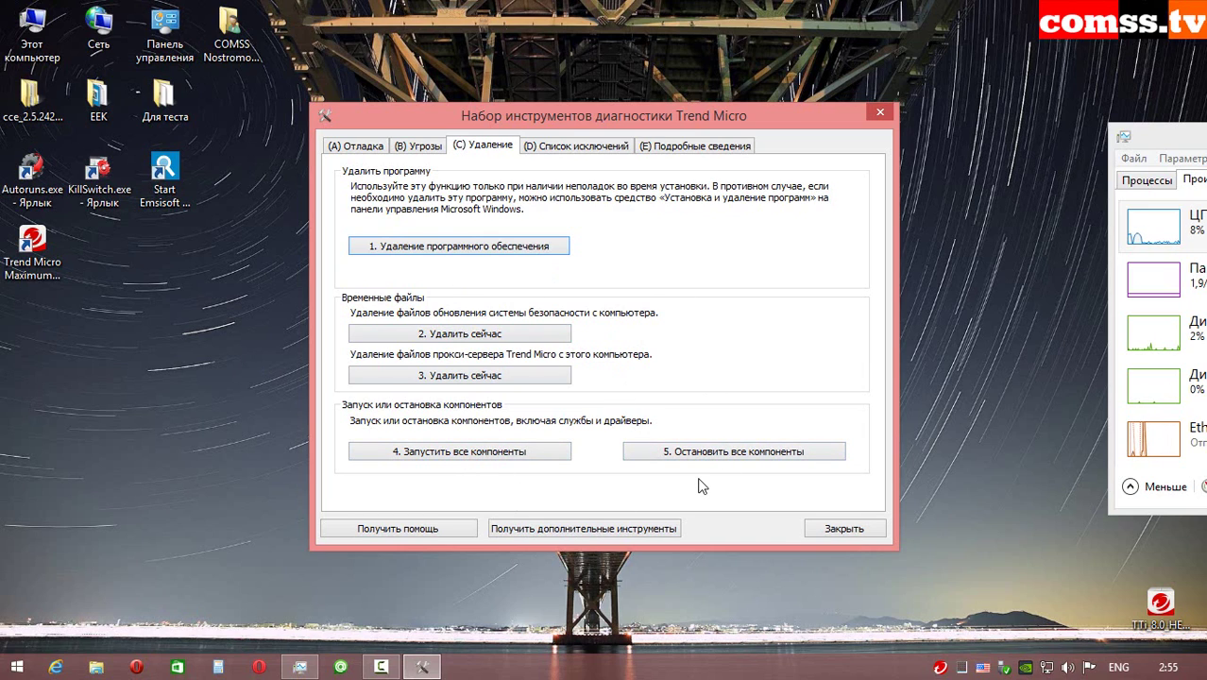
# - View the toolkit's real-time scan exception list, open the file picker for adding an exception, and cancel it
pyautogui.hotkey('ctrl', 'Tab')
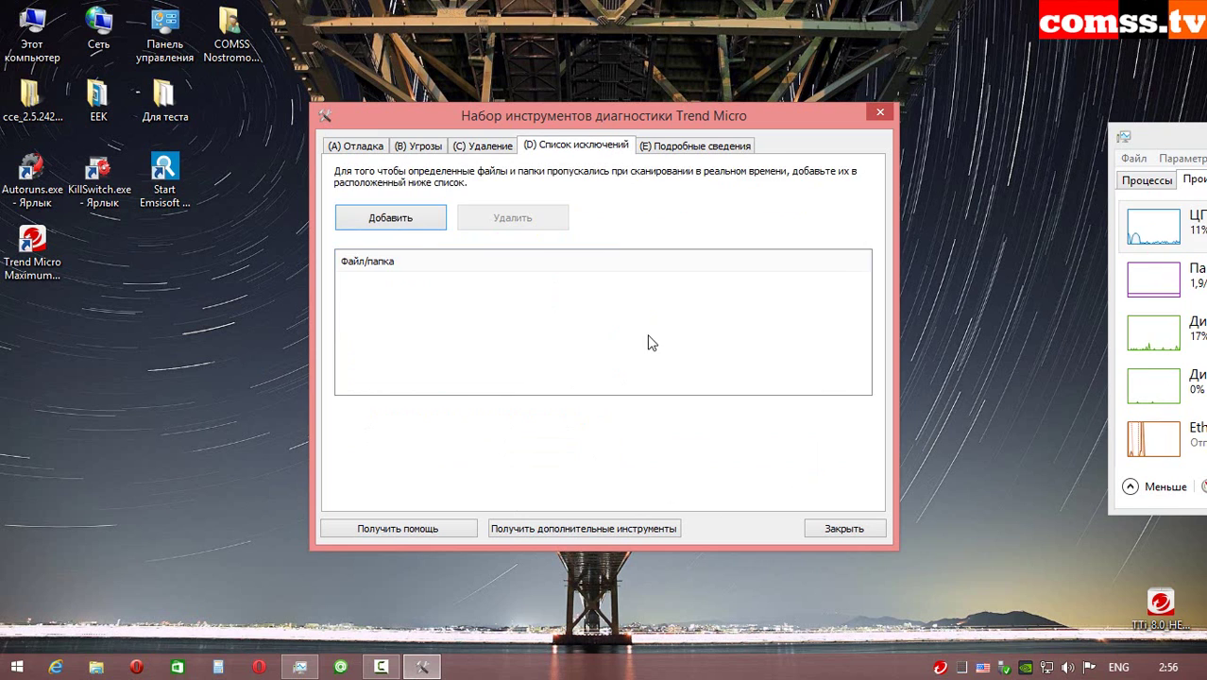
pyautogui.click(403, 225)
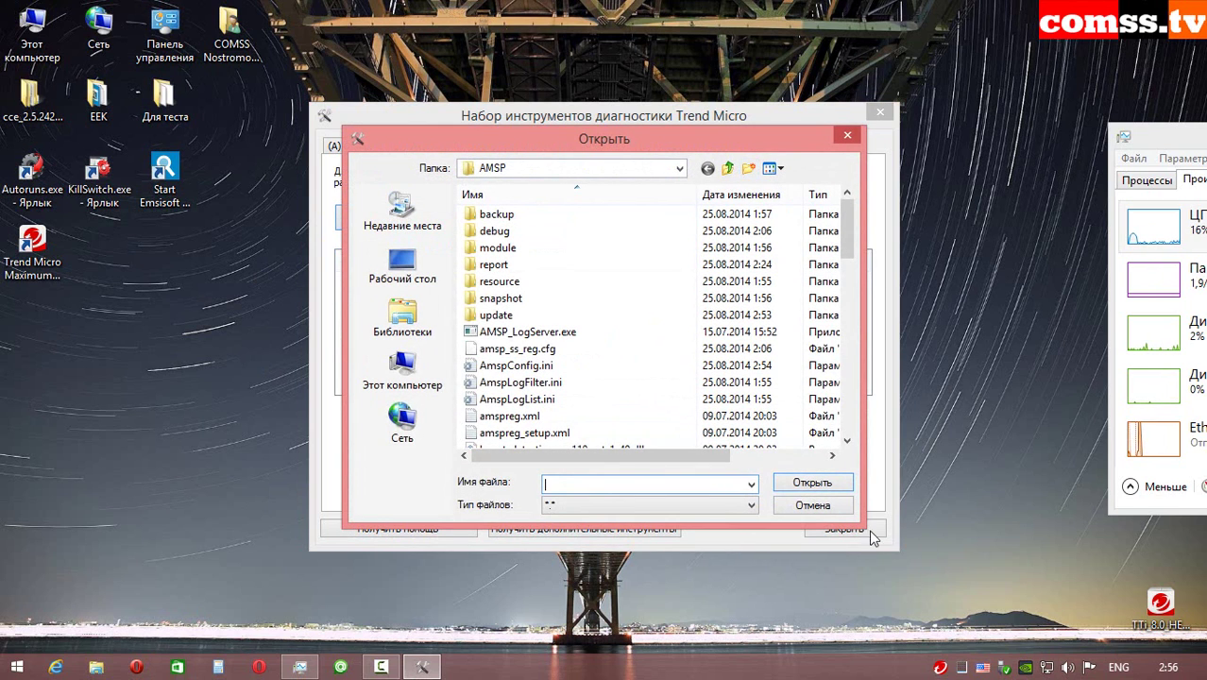
pyautogui.click(810, 507)
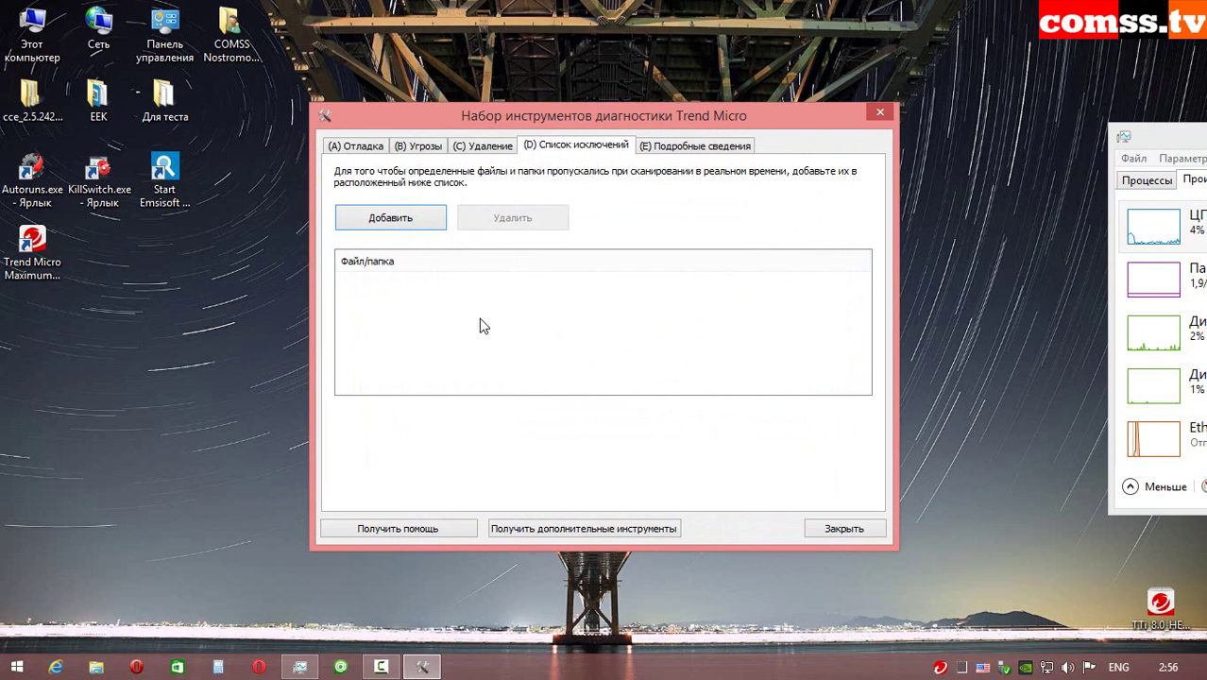
# - Examine the program details and component versions in the toolkit, and view the Trend Micro online support page before closing it
pyautogui.hotkey('ctrl', 'Tab')
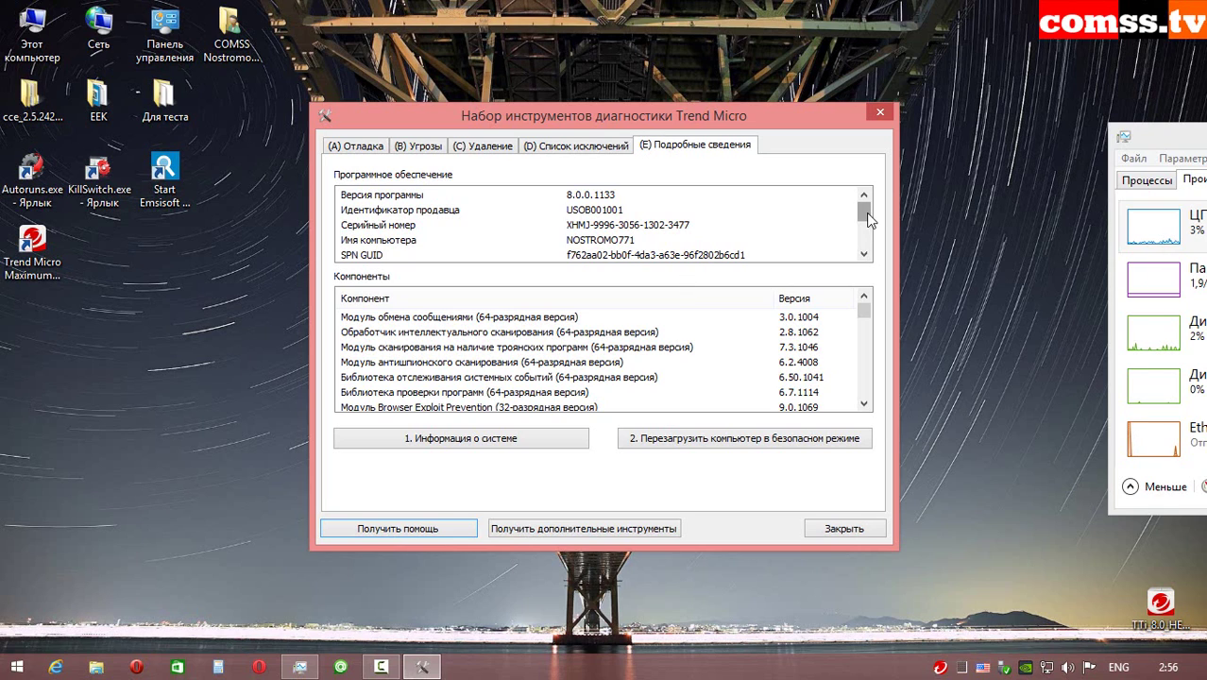
pyautogui.moveTo(865, 211); pyautogui.dragTo(864, 238)
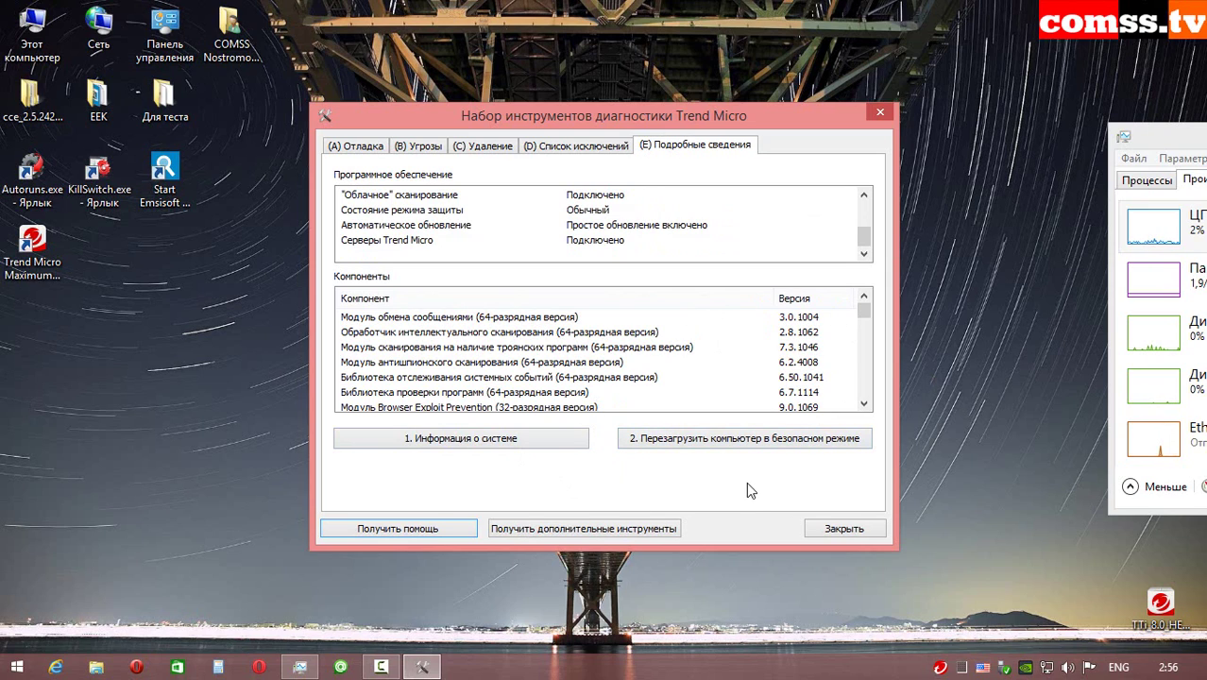
pyautogui.click(397, 529)
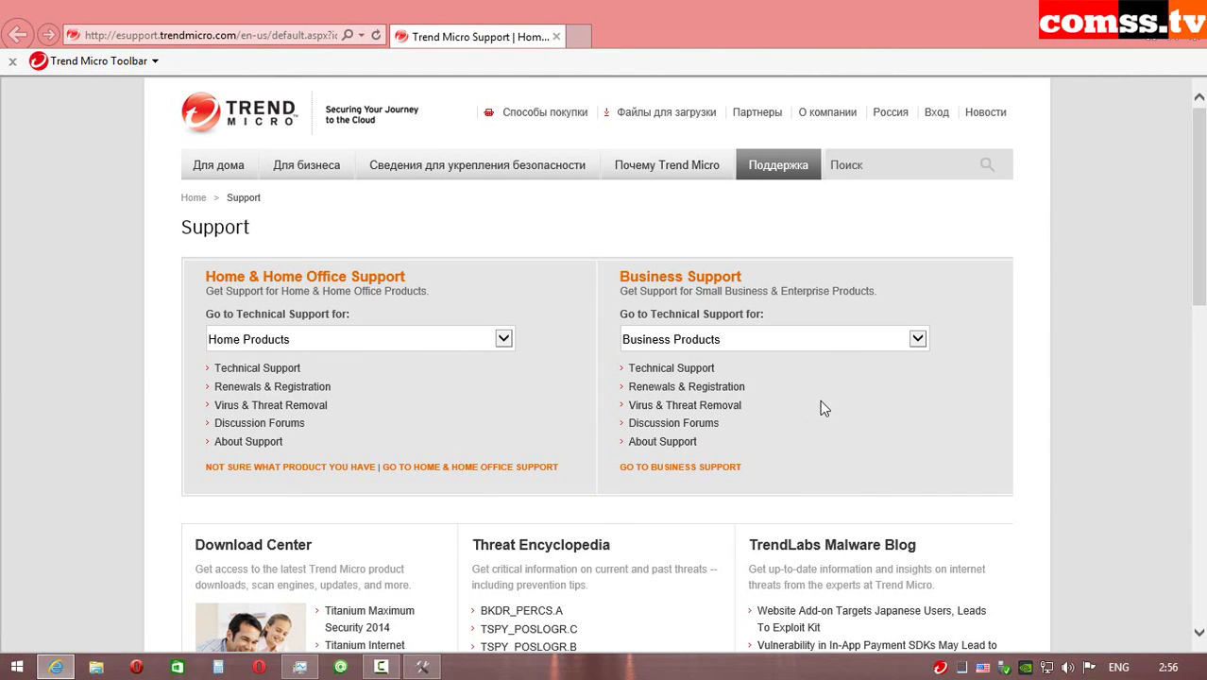
pyautogui.hotkey('alt', 'F4')
# - Open the Trend Micro Rescue Disk page from the toolkit's additional tools, read the instructions, and download the Rescue Disk installer
pyautogui.click(552, 531)
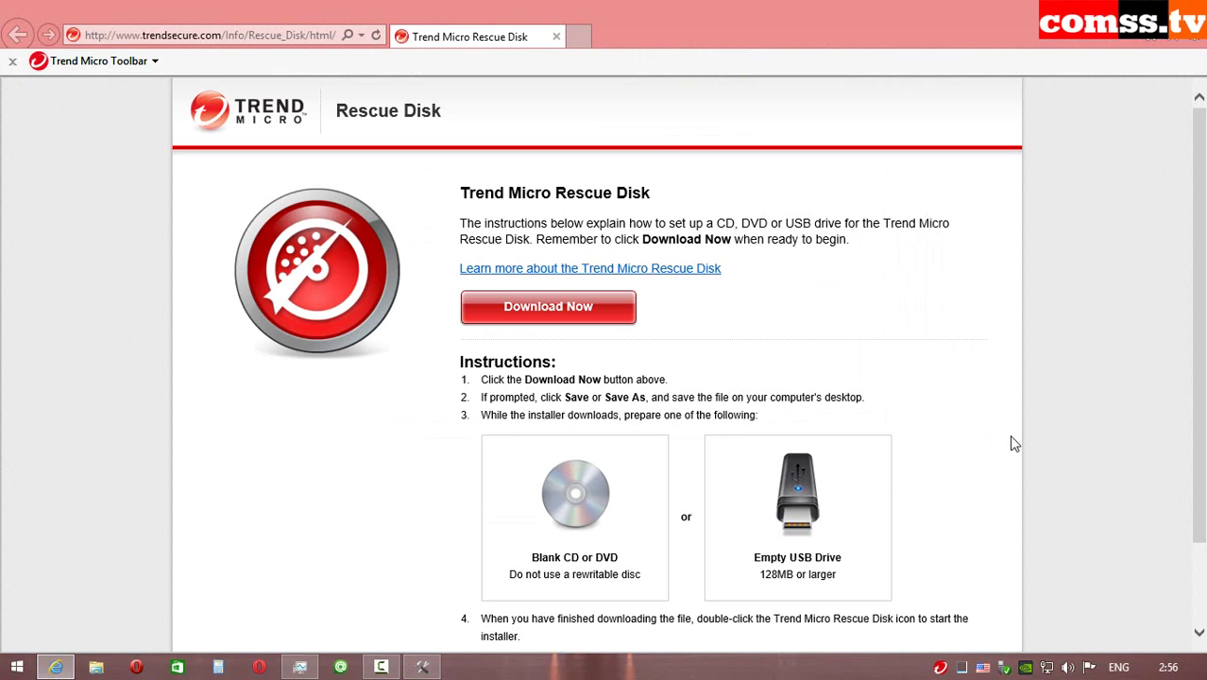
pyautogui.scroll(-2, 1011, 435)
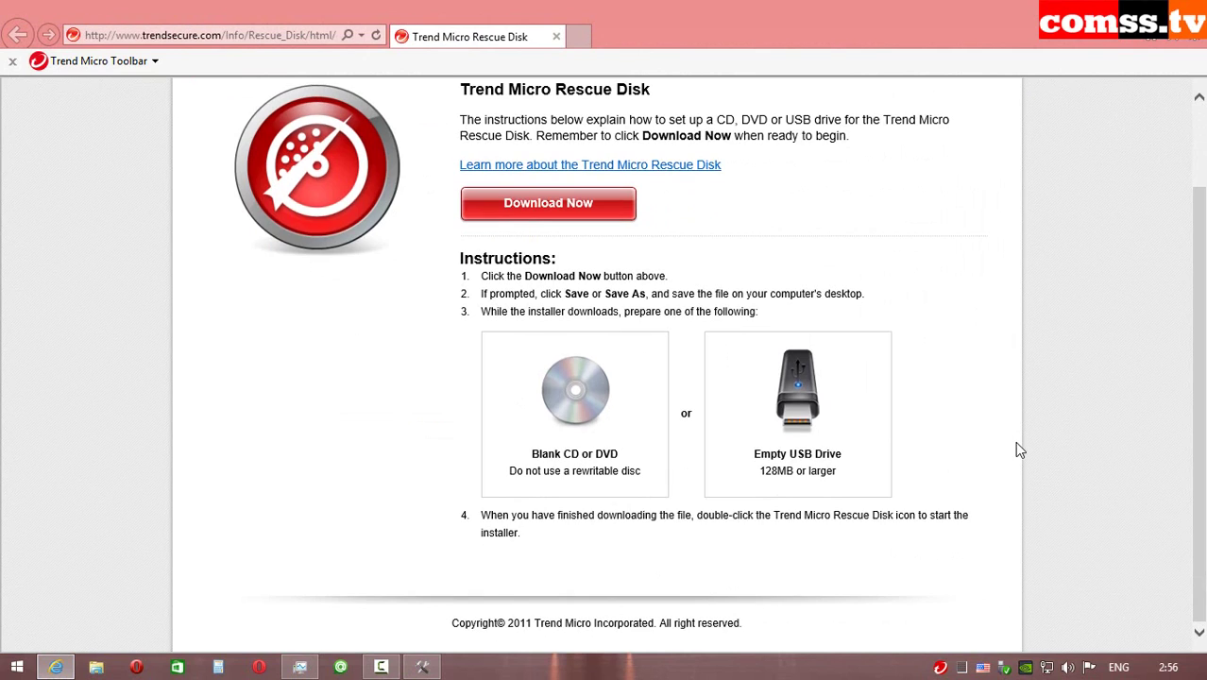
pyautogui.scroll(2, 1015, 441)
pyautogui.click(585, 312)
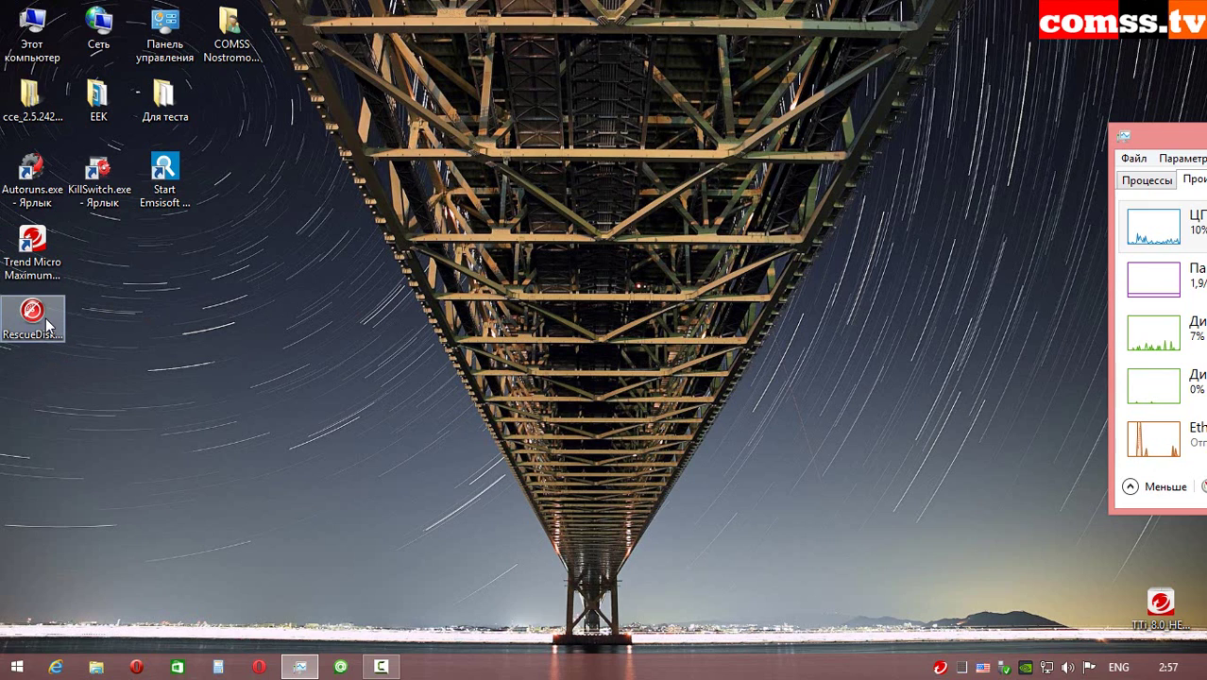
# - Launch the downloaded Rescue Disk tool, try the USB device option, return, and select CD/DVD drive E: for a blank disc
pyautogui.doubleClick(38, 320)
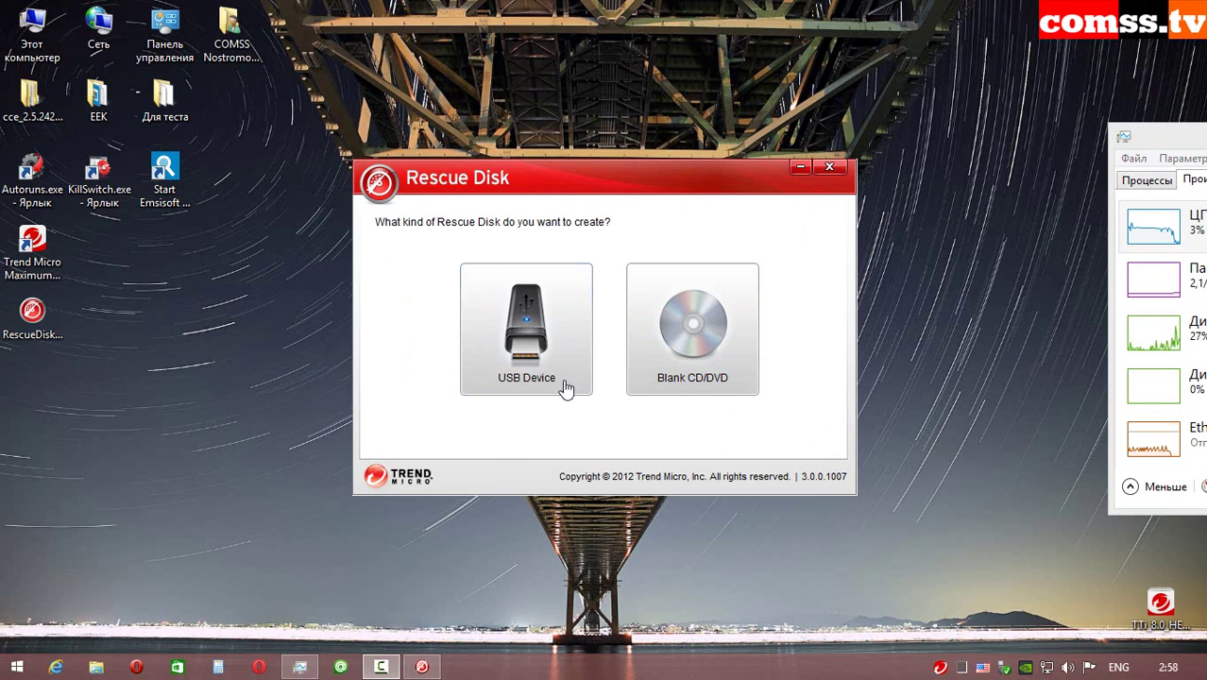
pyautogui.click(521, 337)
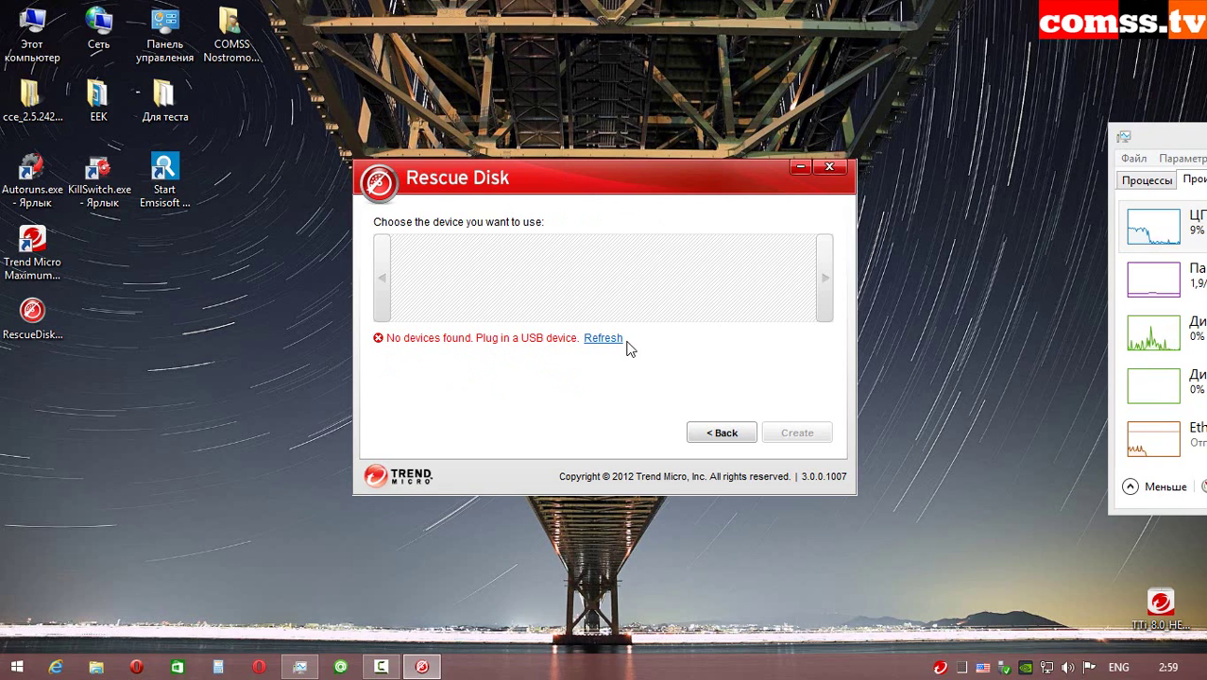
pyautogui.click(722, 432)
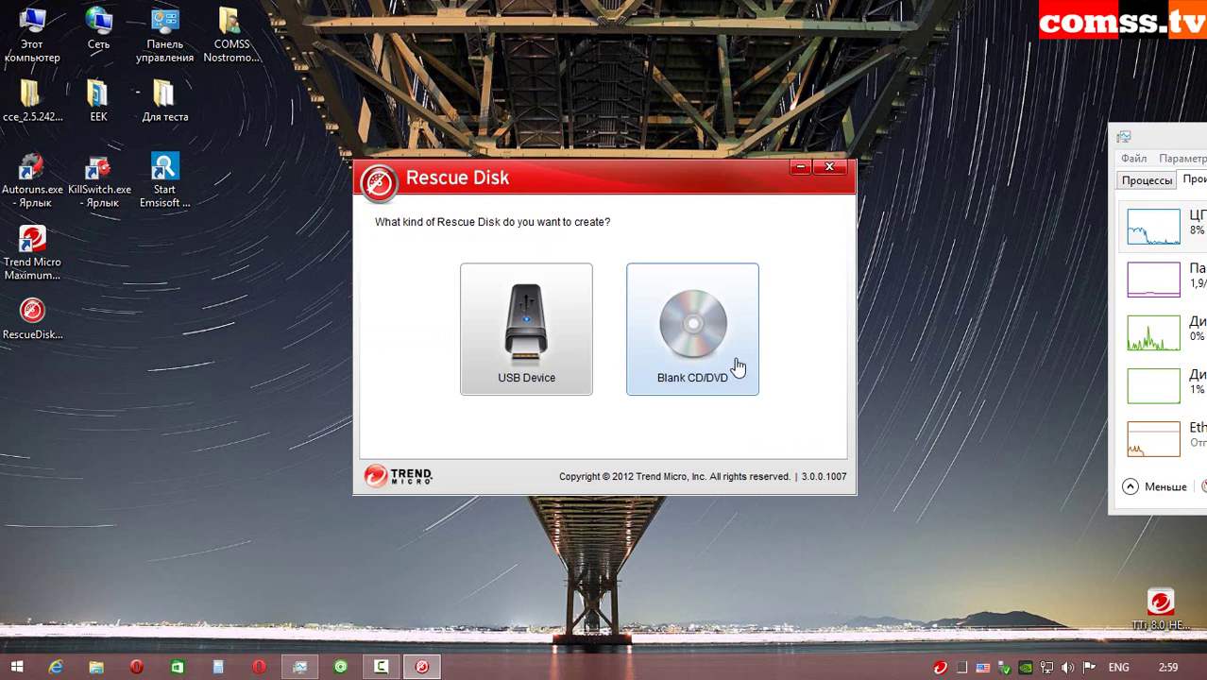
pyautogui.click(715, 346)
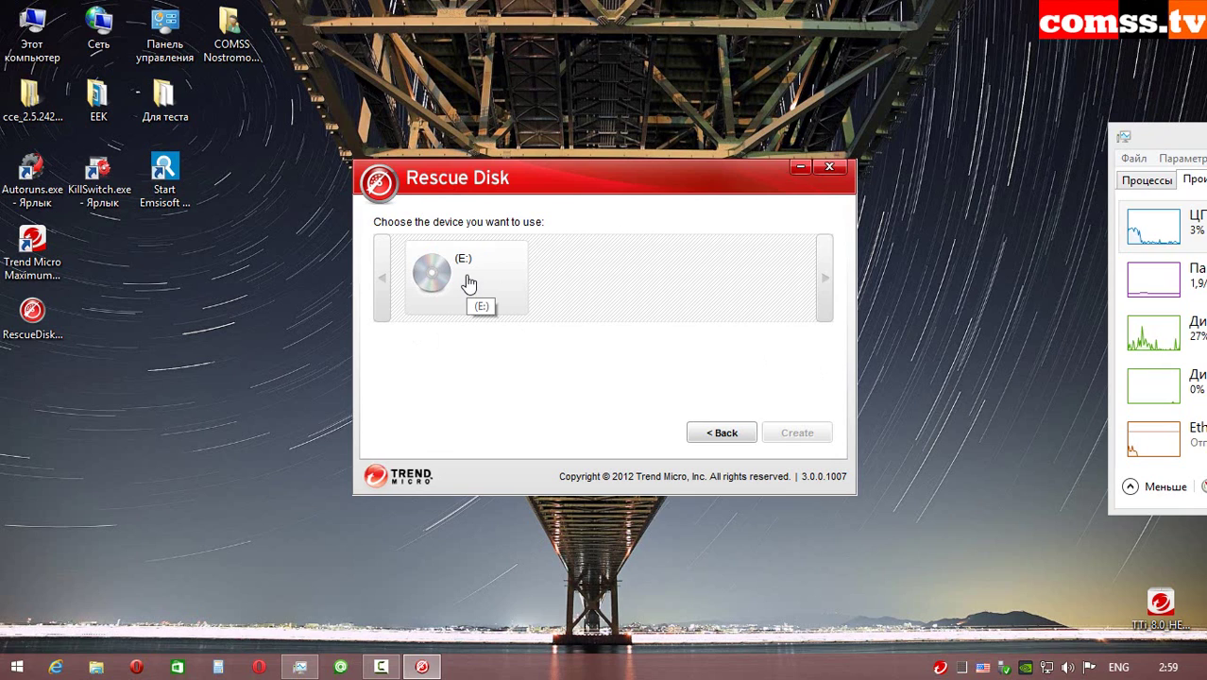
pyautogui.click(455, 280)
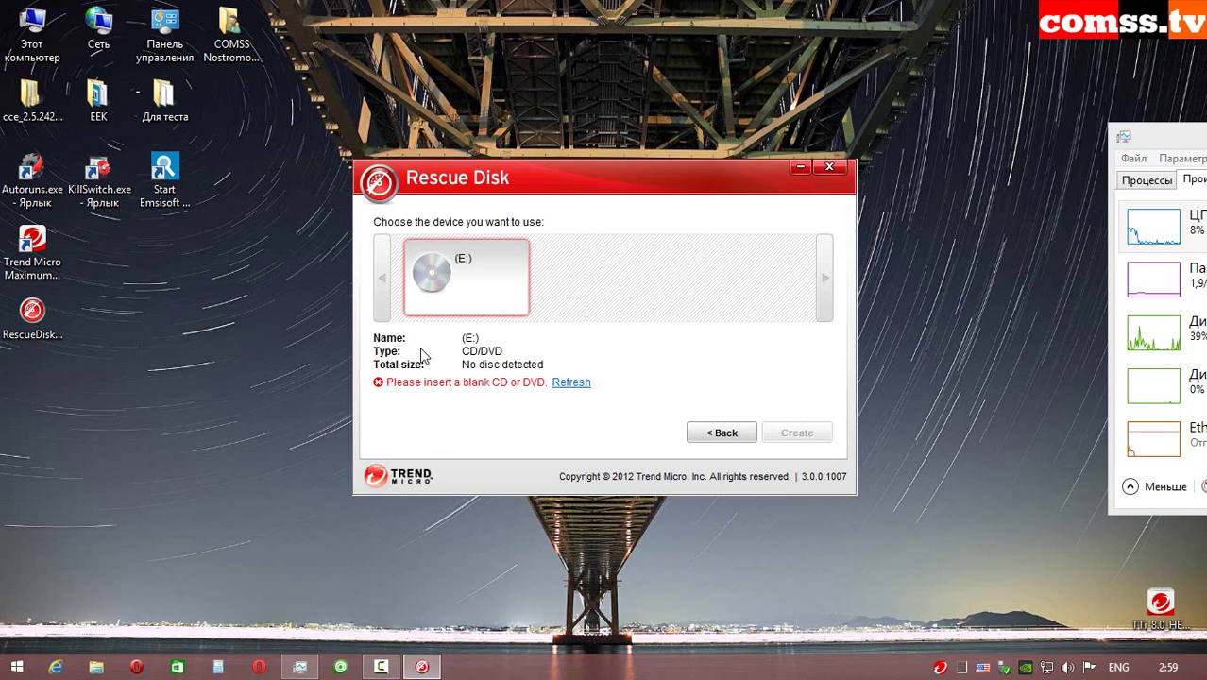